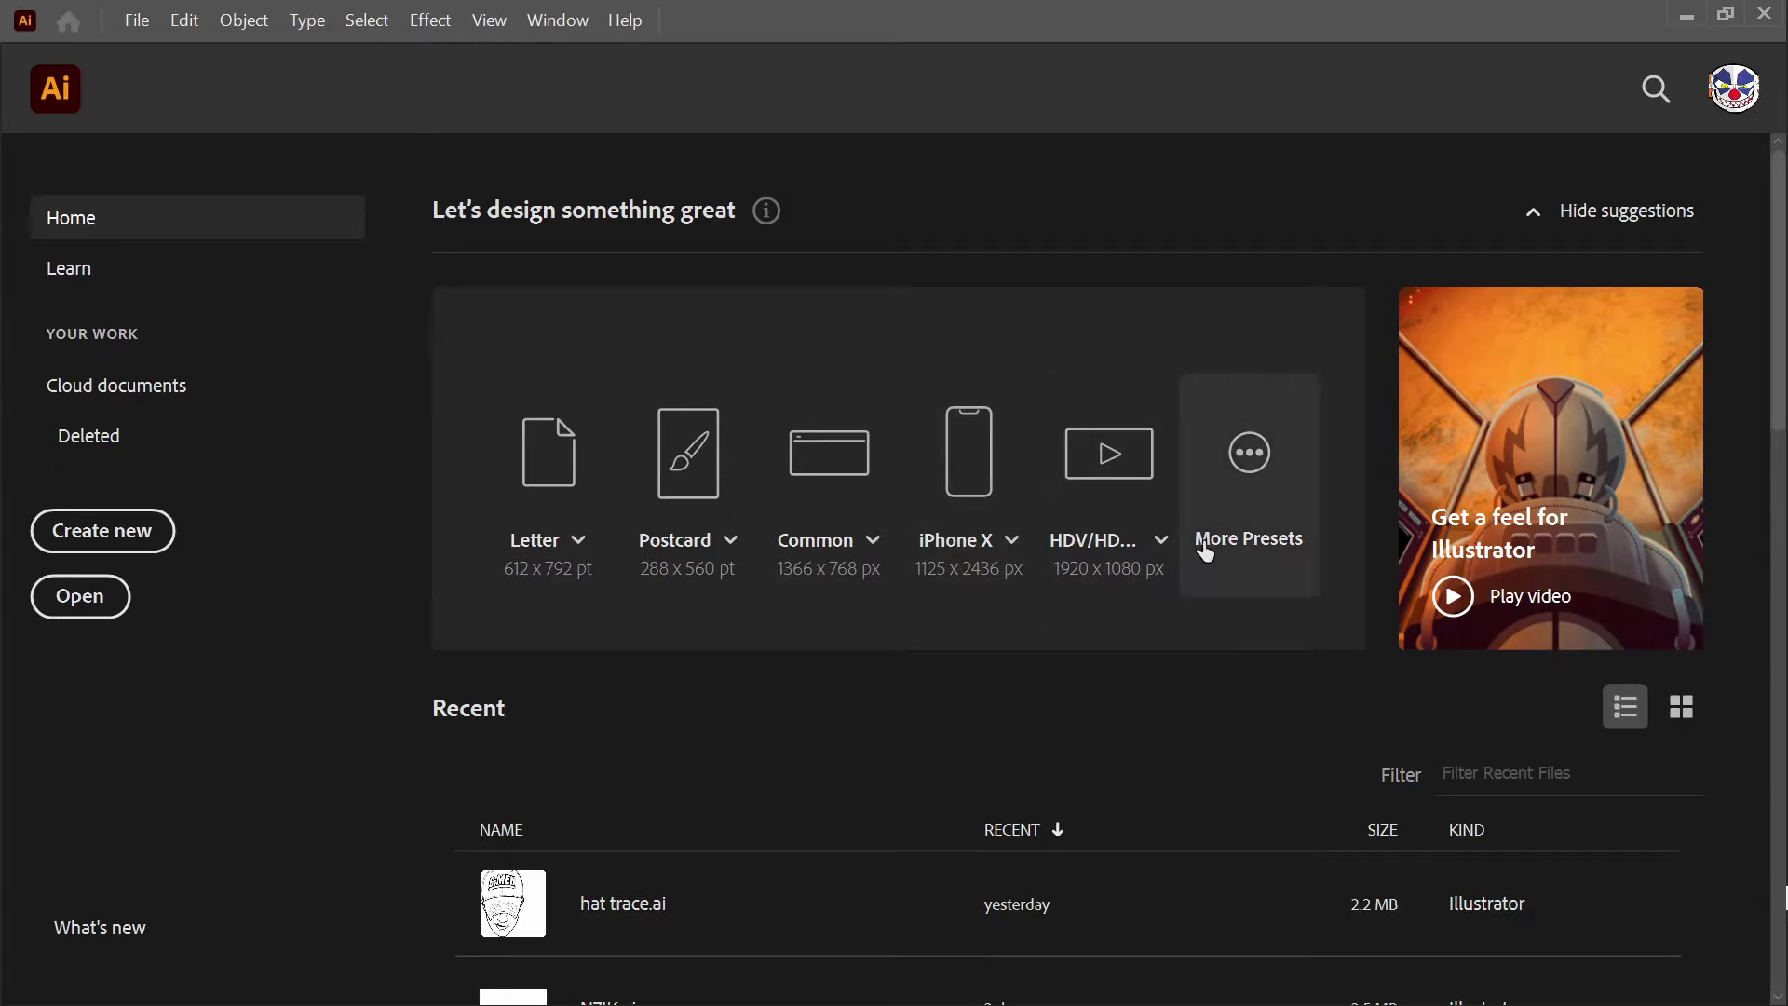
Open the settings for creating a new document.
left_click(124, 518)
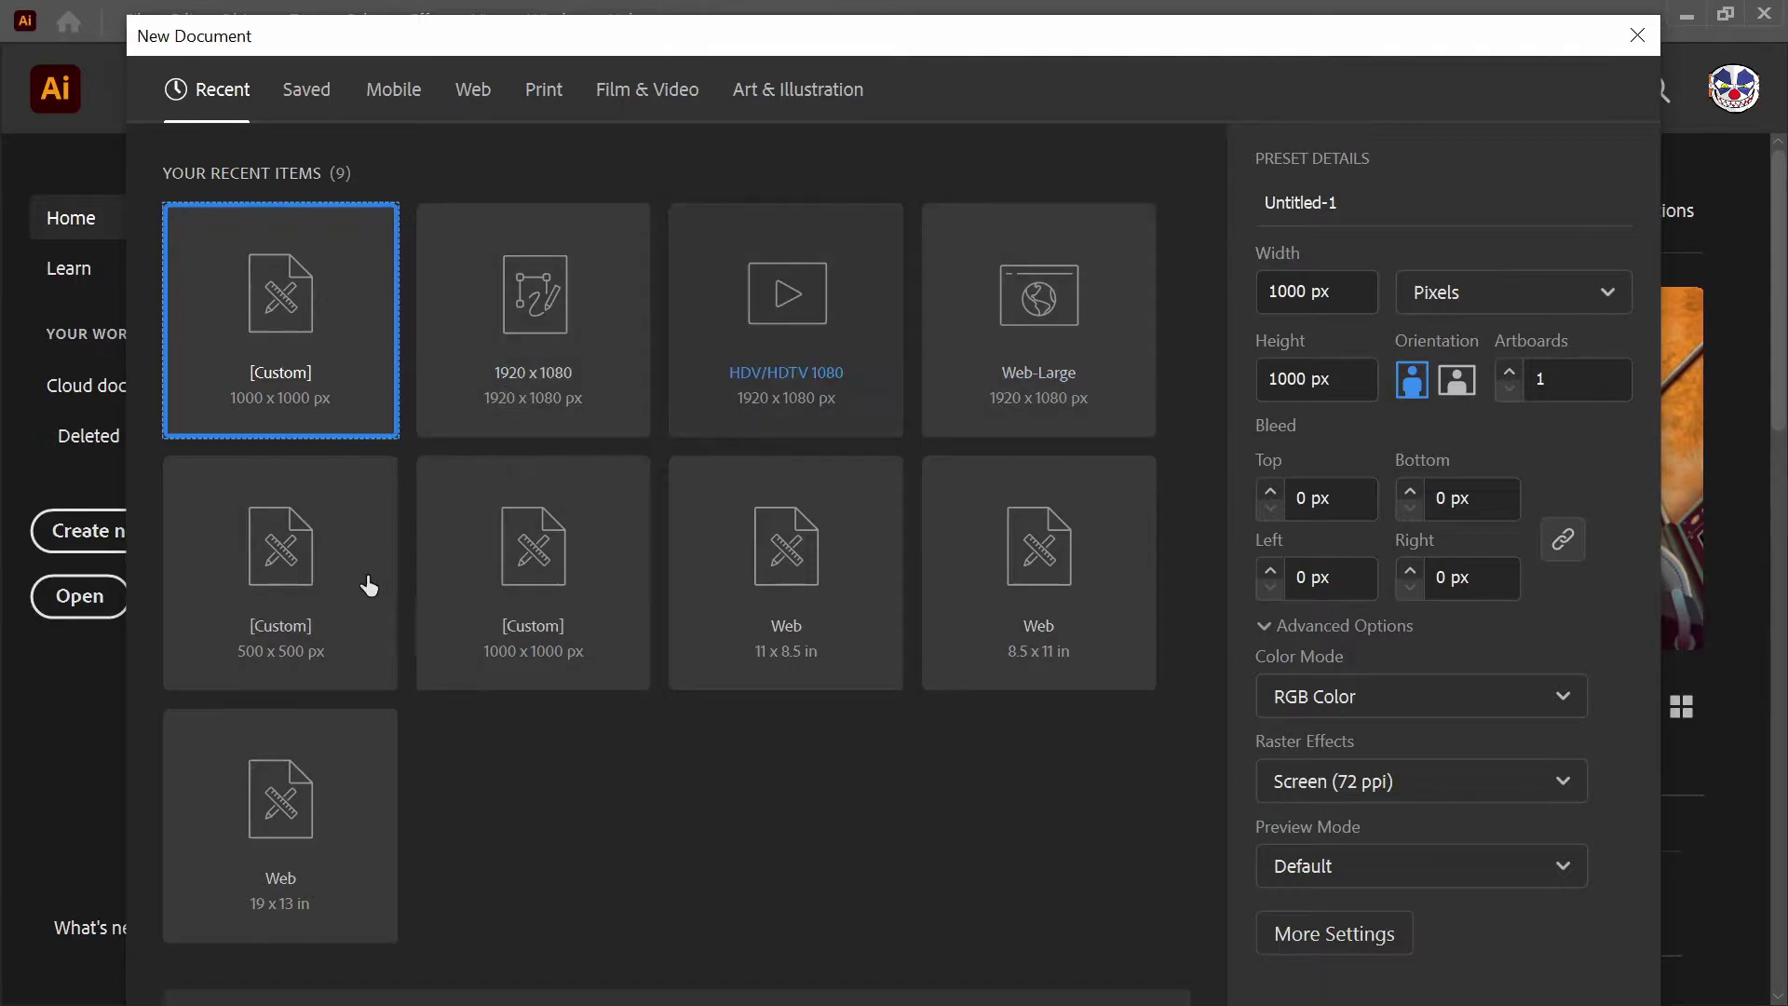
left_click(1321, 203)
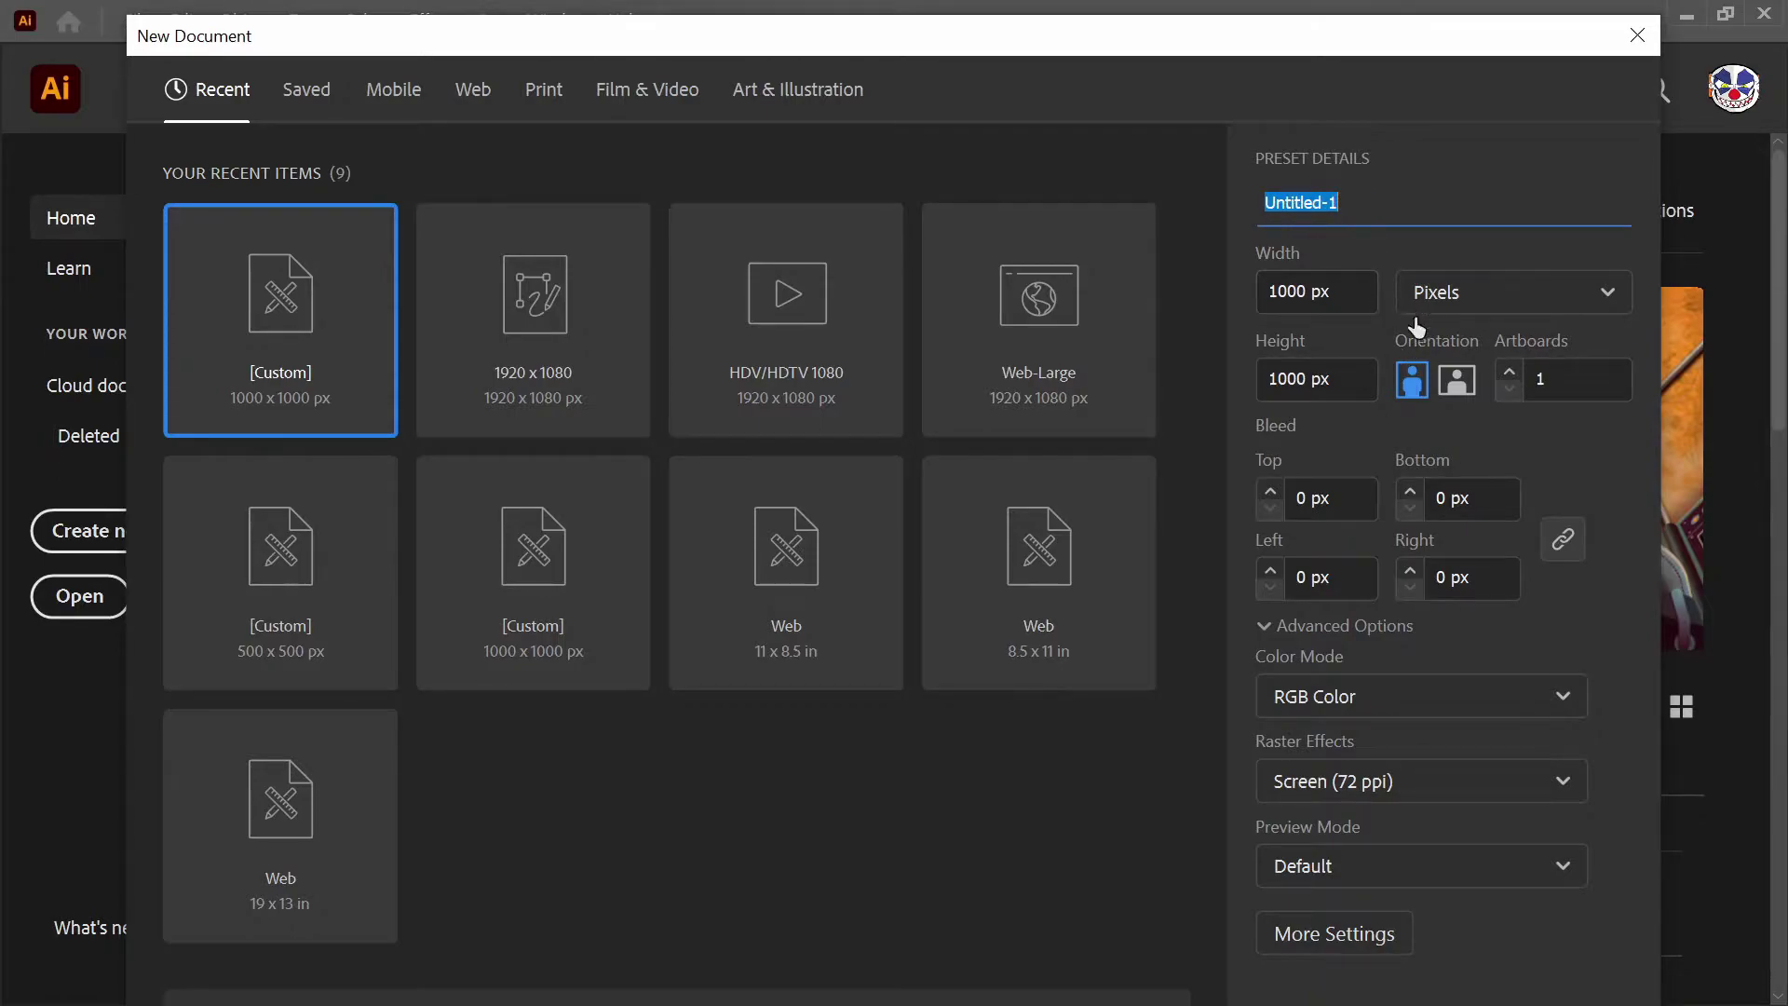
left_click(1518, 296)
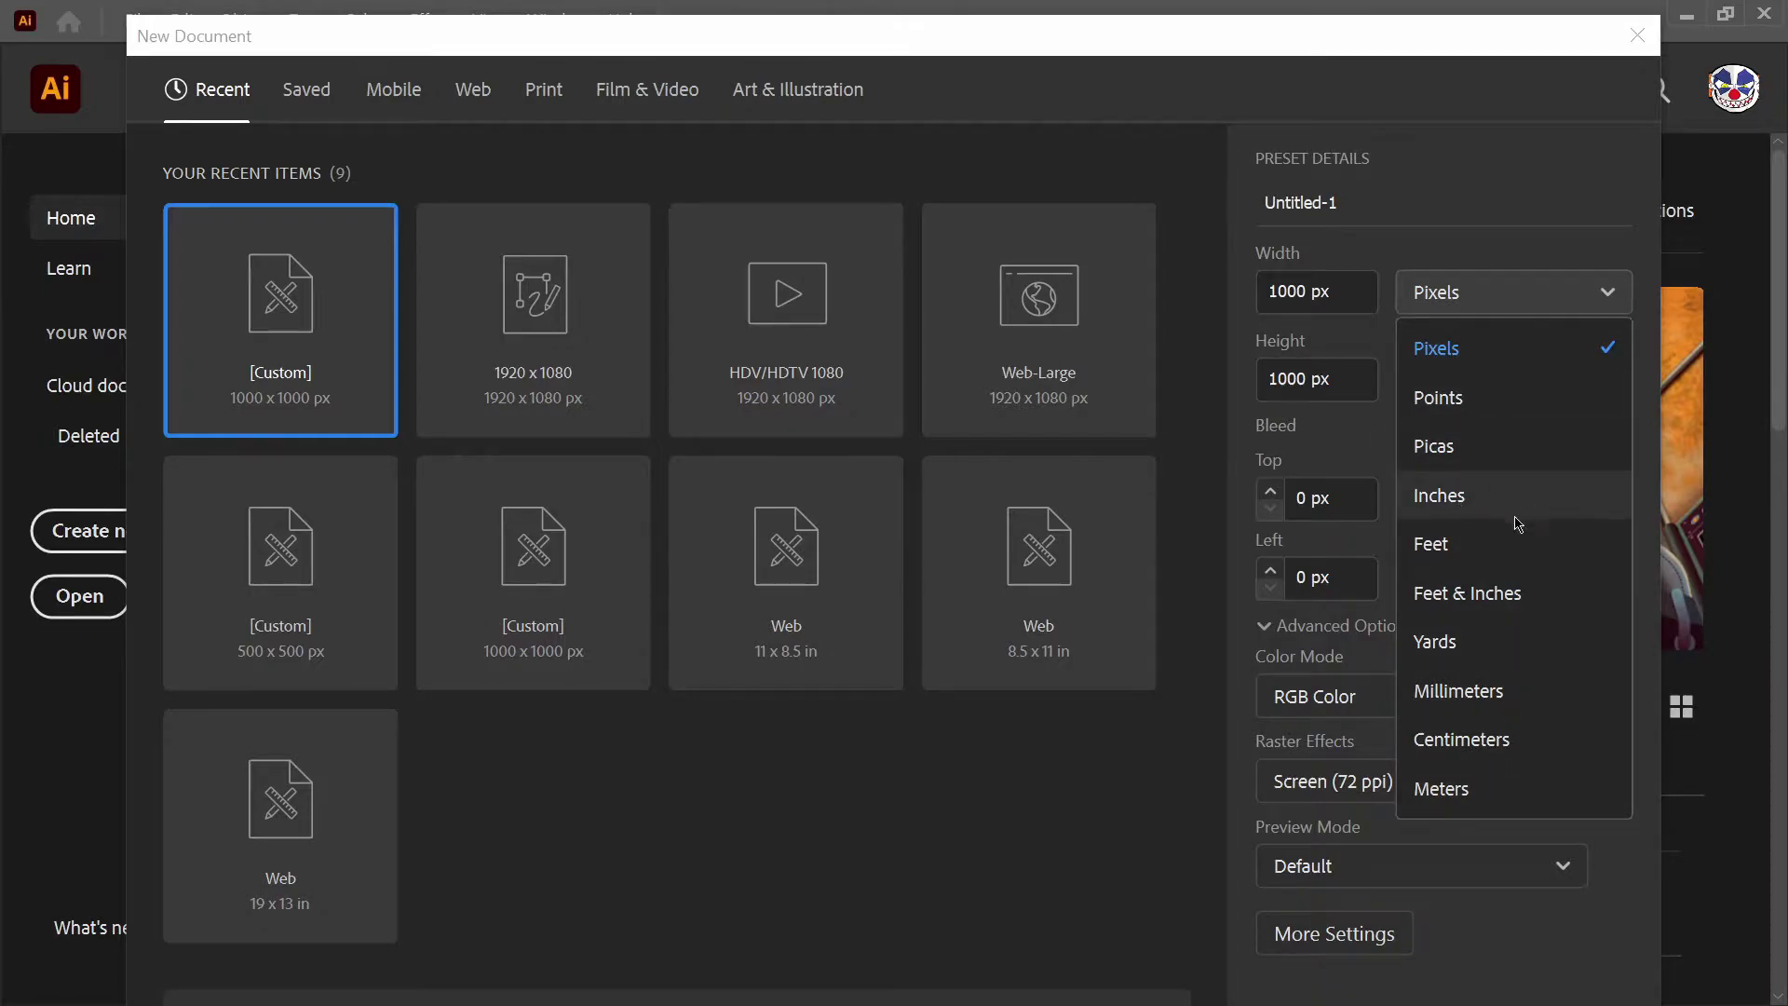
left_click(1459, 503)
left_click(1296, 289)
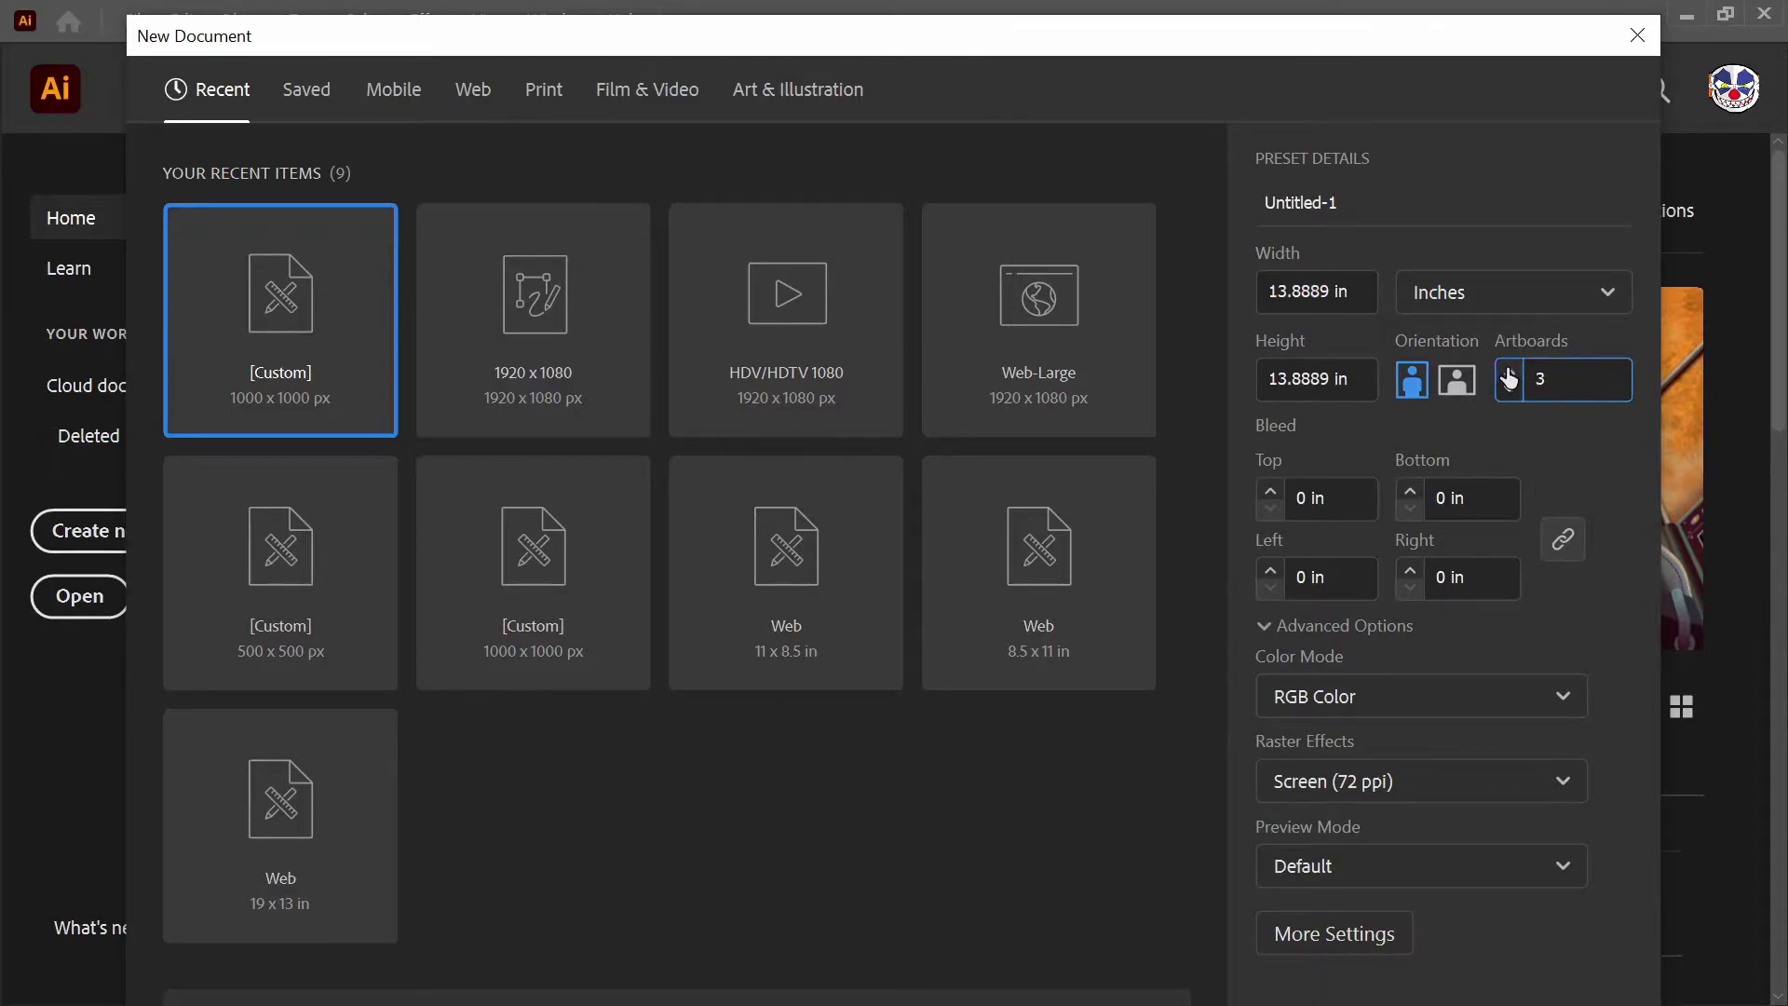
left_click(1528, 293)
left_click(1480, 349)
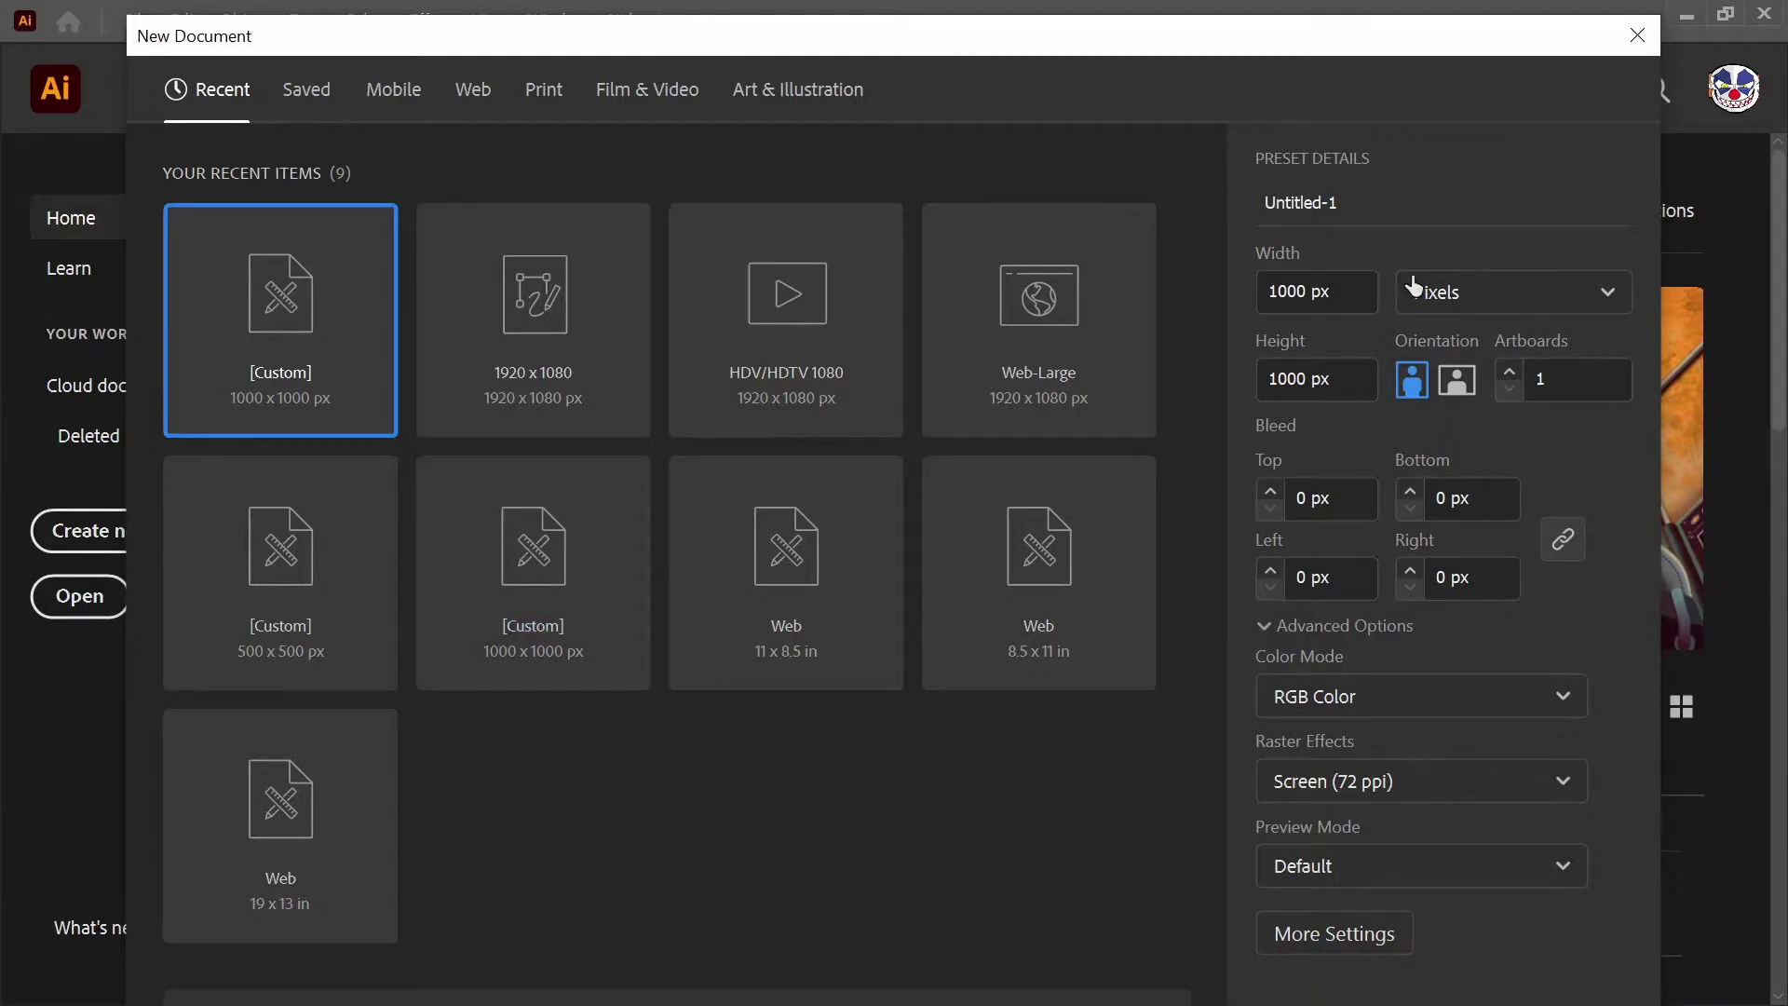
Name the new document "test" and create it from the custom 1000 x 1000 px preset in RGB color.
left_click(1370, 203)
type("test")
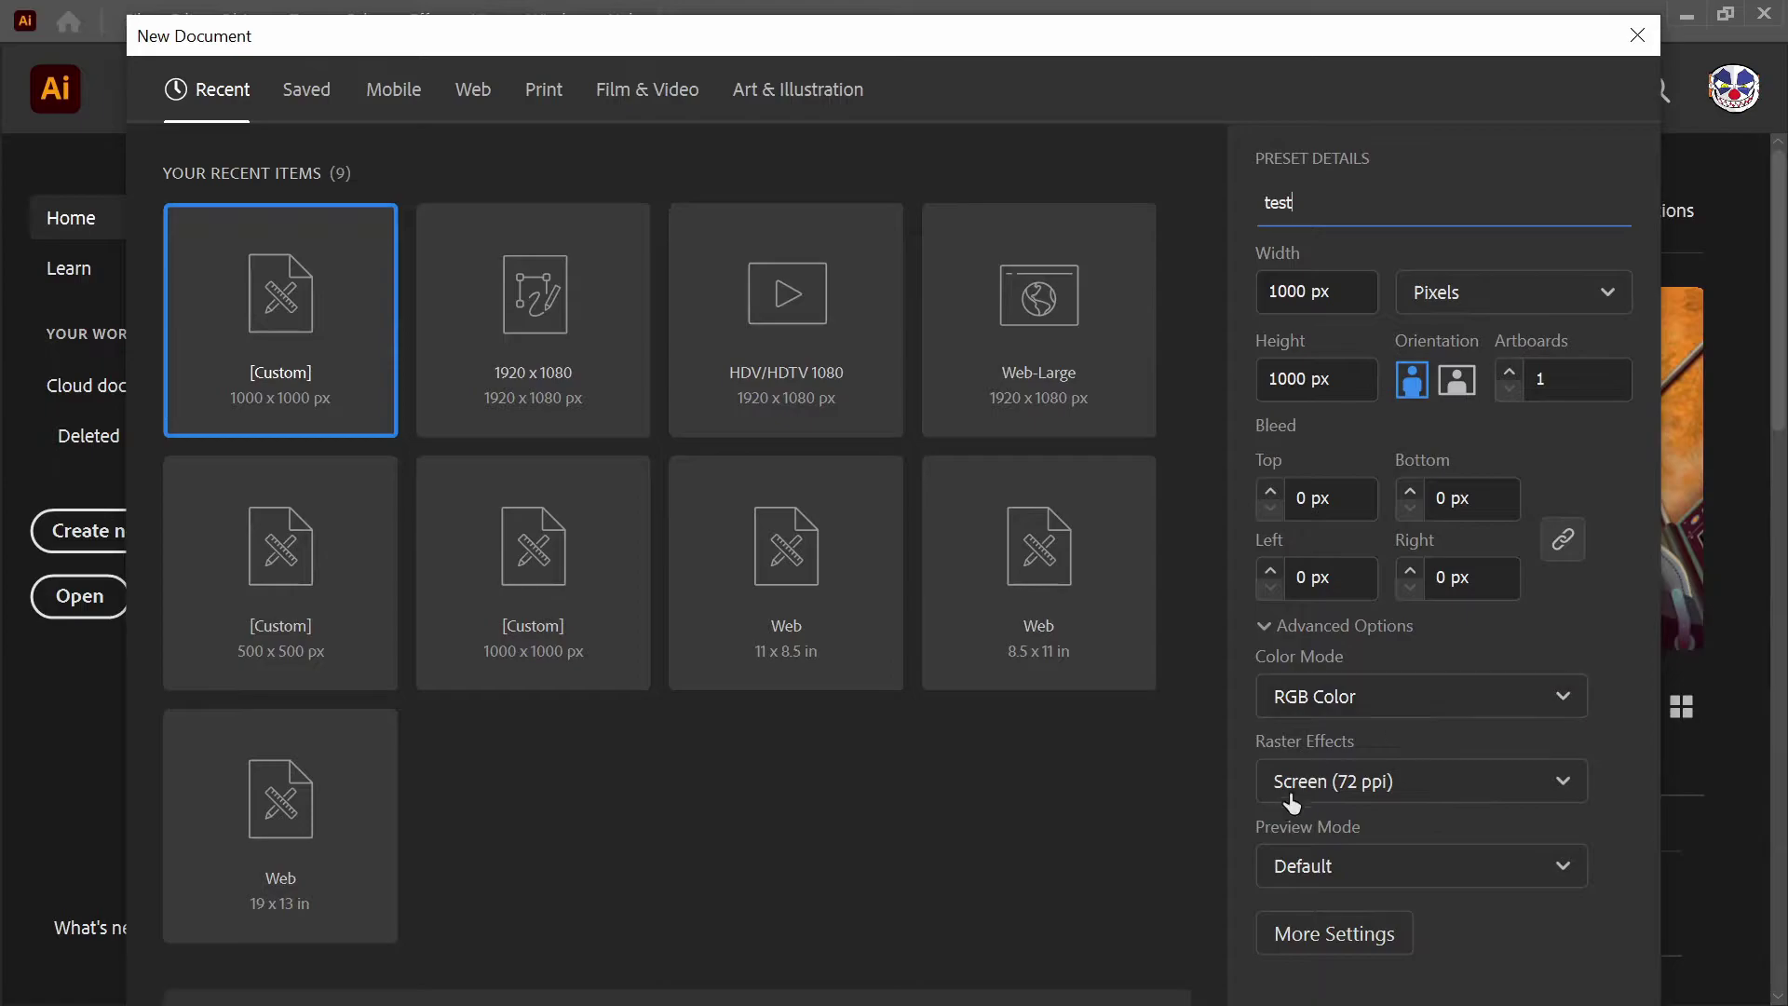
left_click(1341, 705)
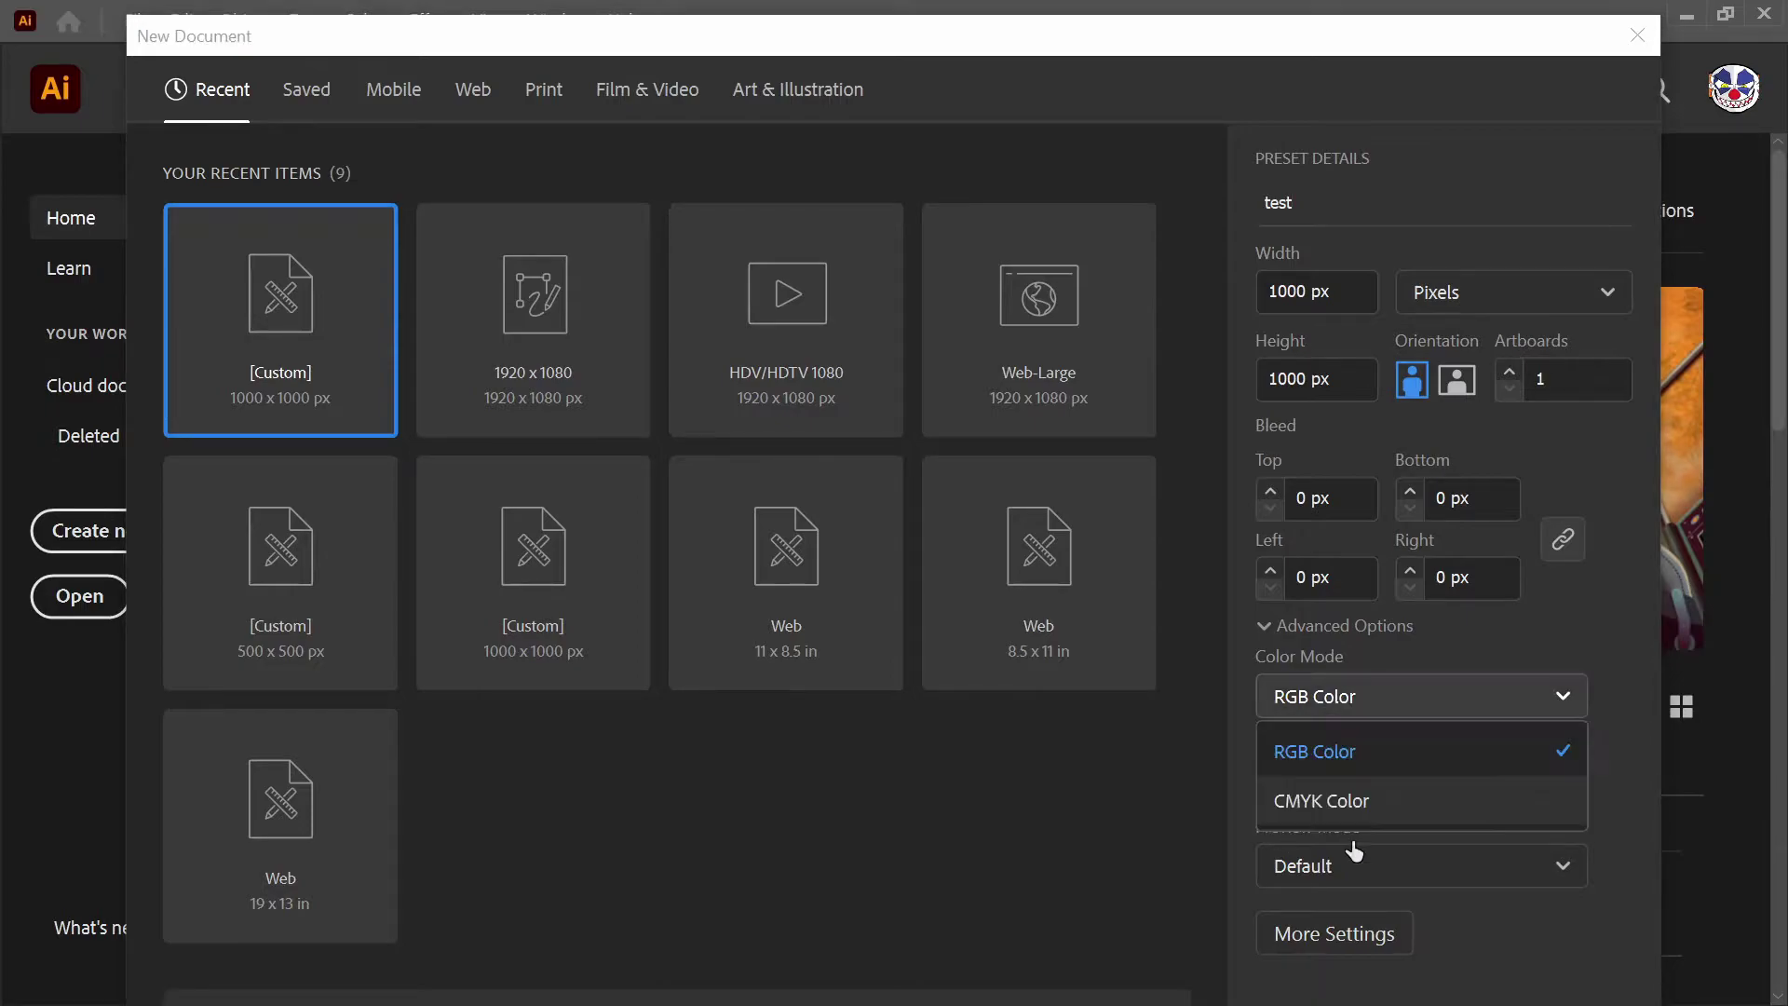
left_click(1360, 790)
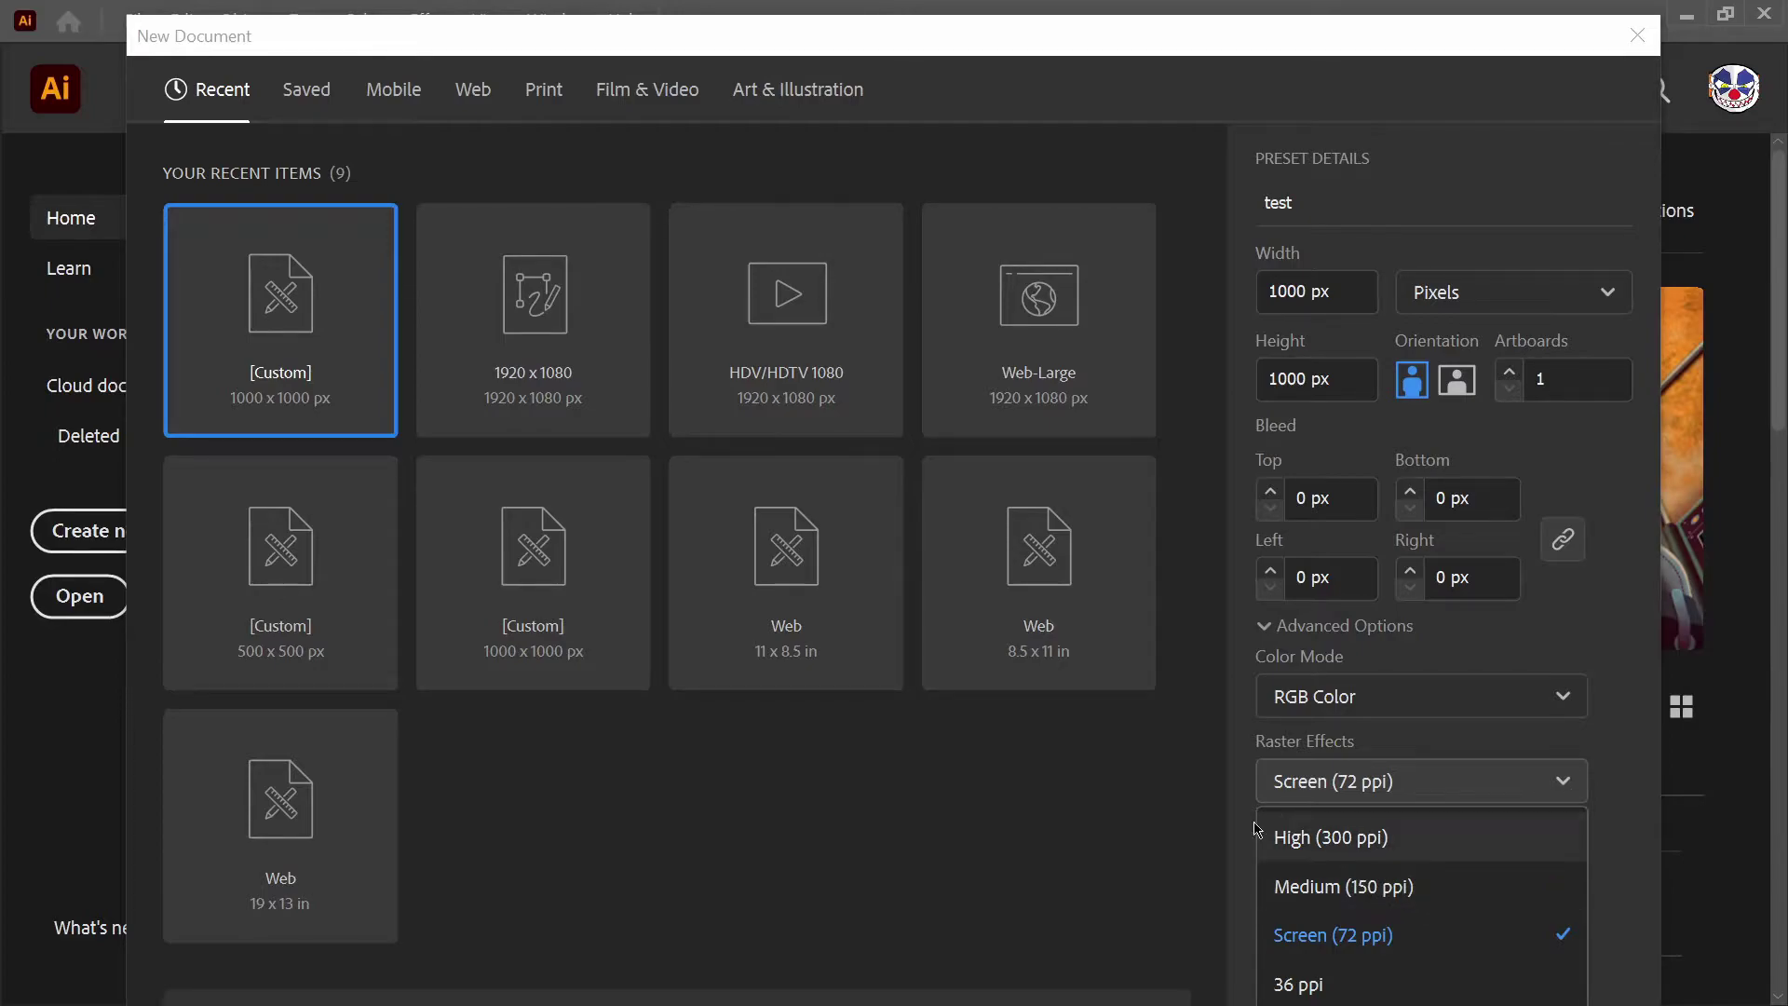
left_click(1315, 790)
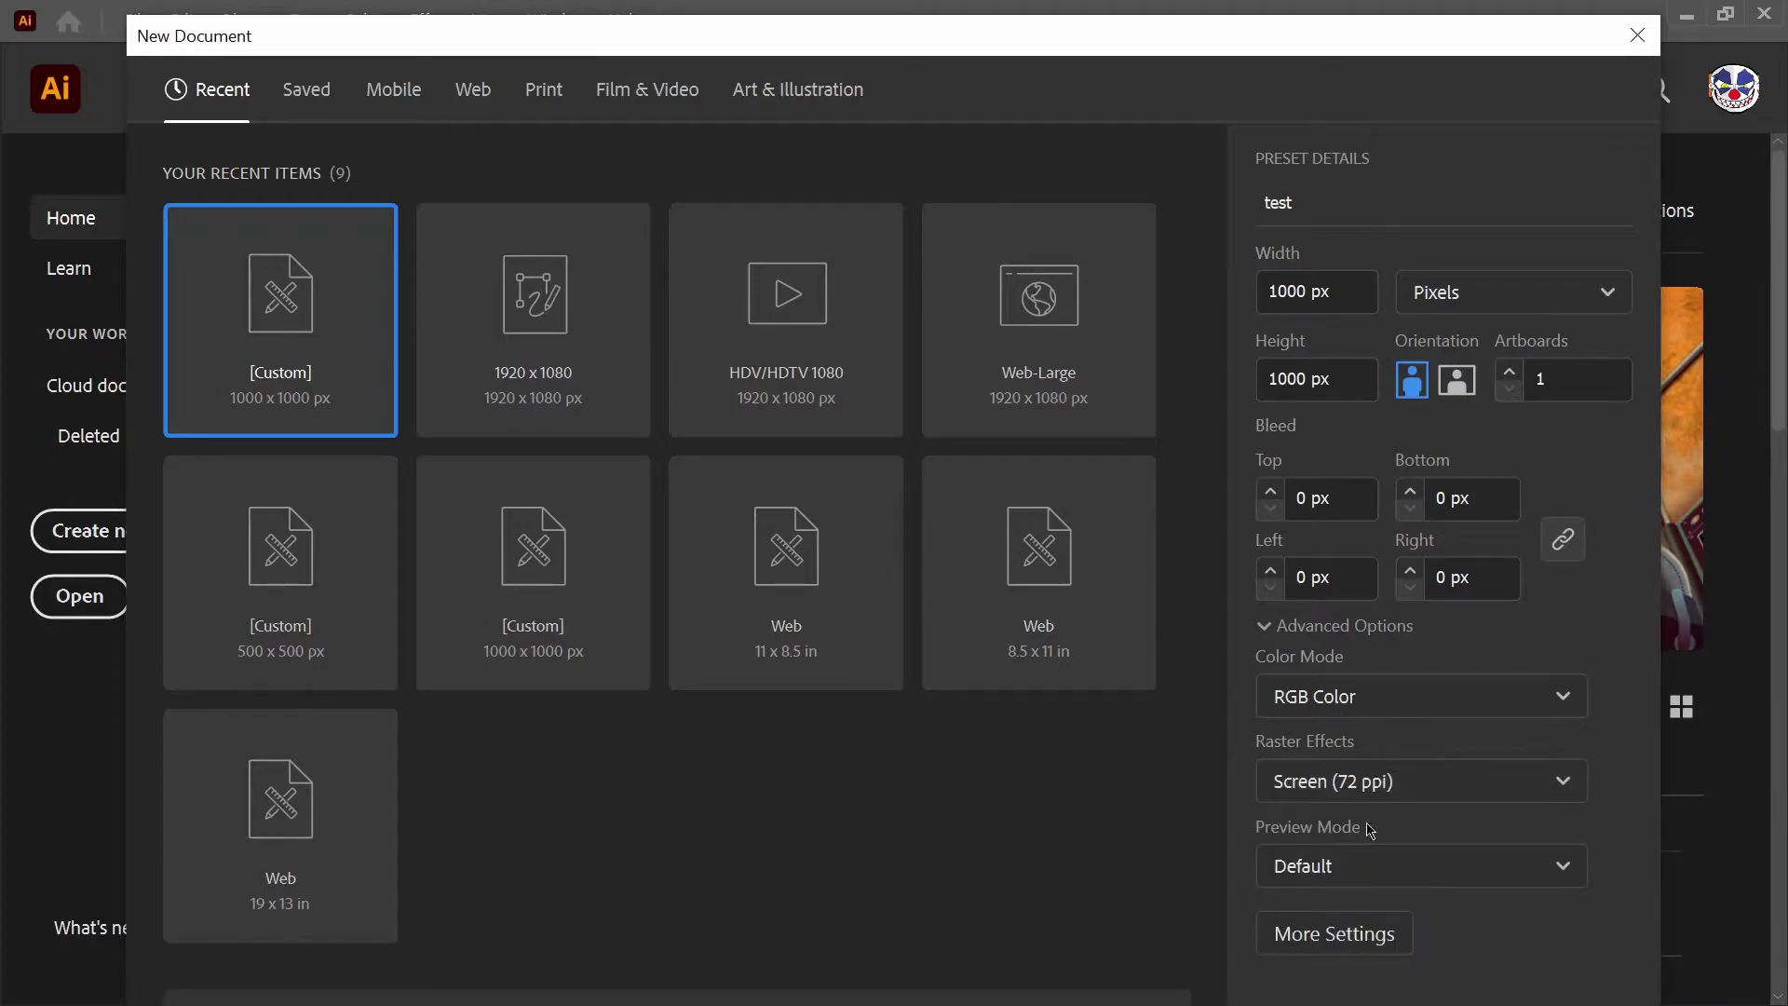
left_click(1330, 936)
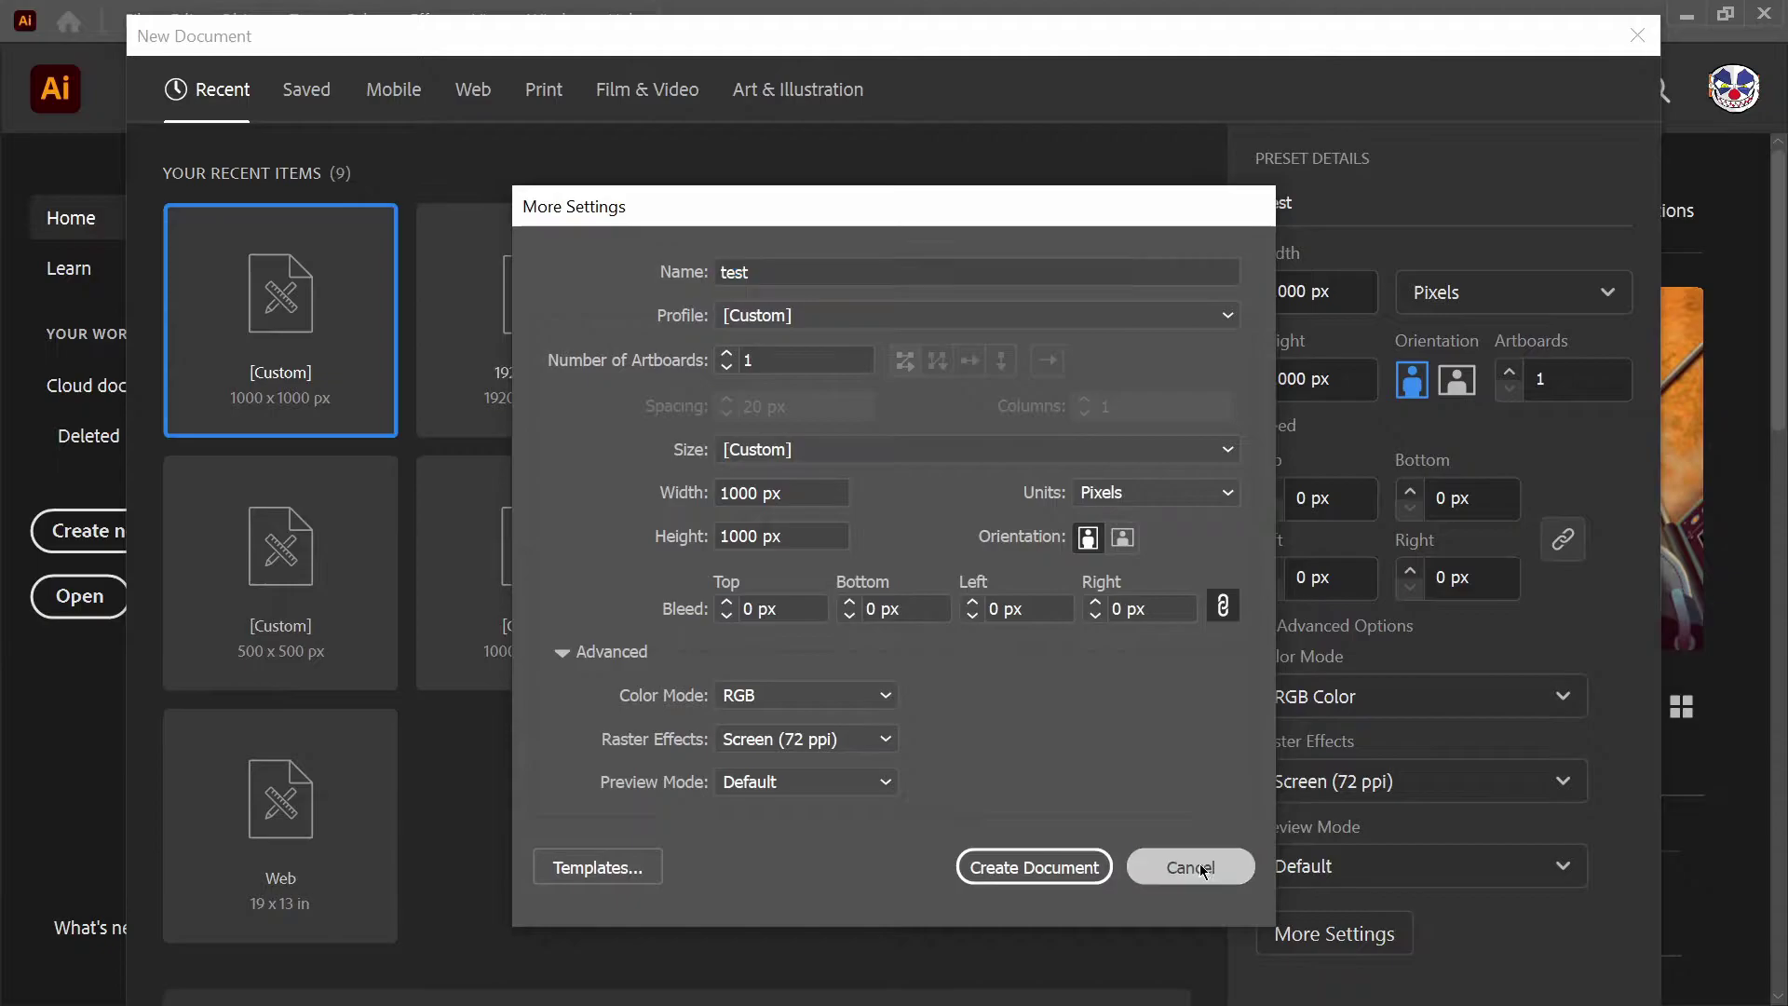
left_click(1175, 866)
left_click(290, 317)
double_click(290, 318)
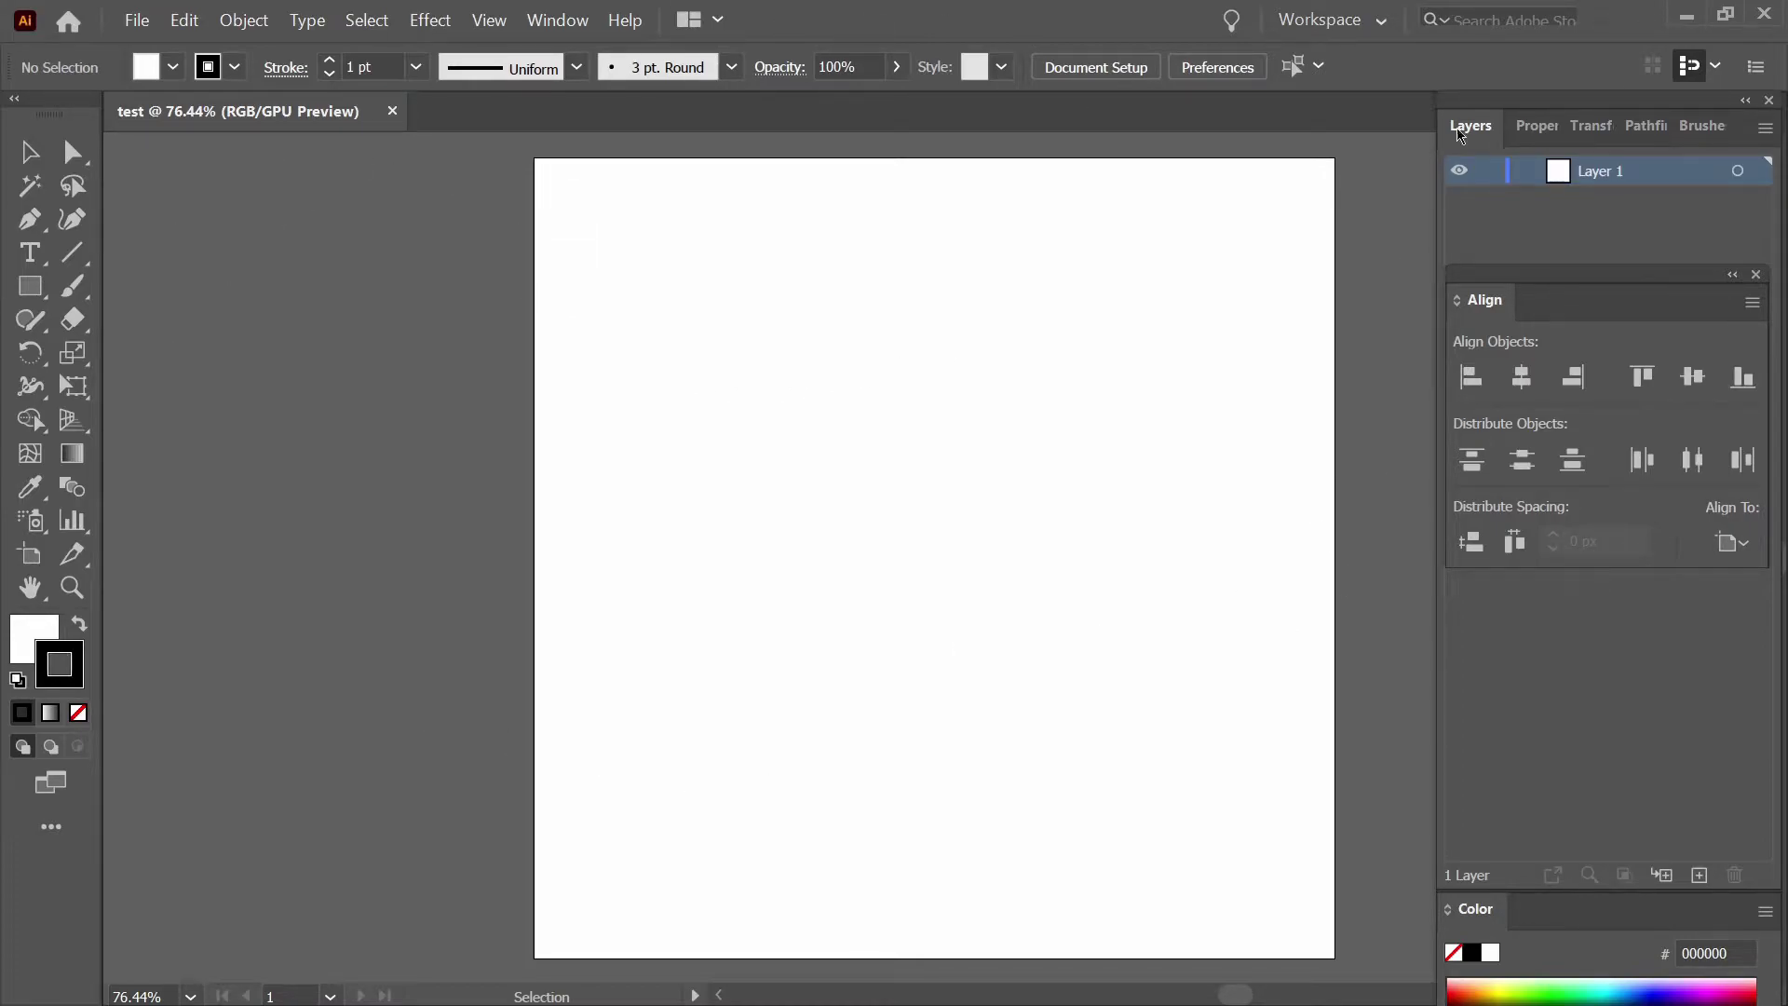
Try the Painting and Tracing workspaces, and return to the layout named Workspace.
left_click(1386, 21)
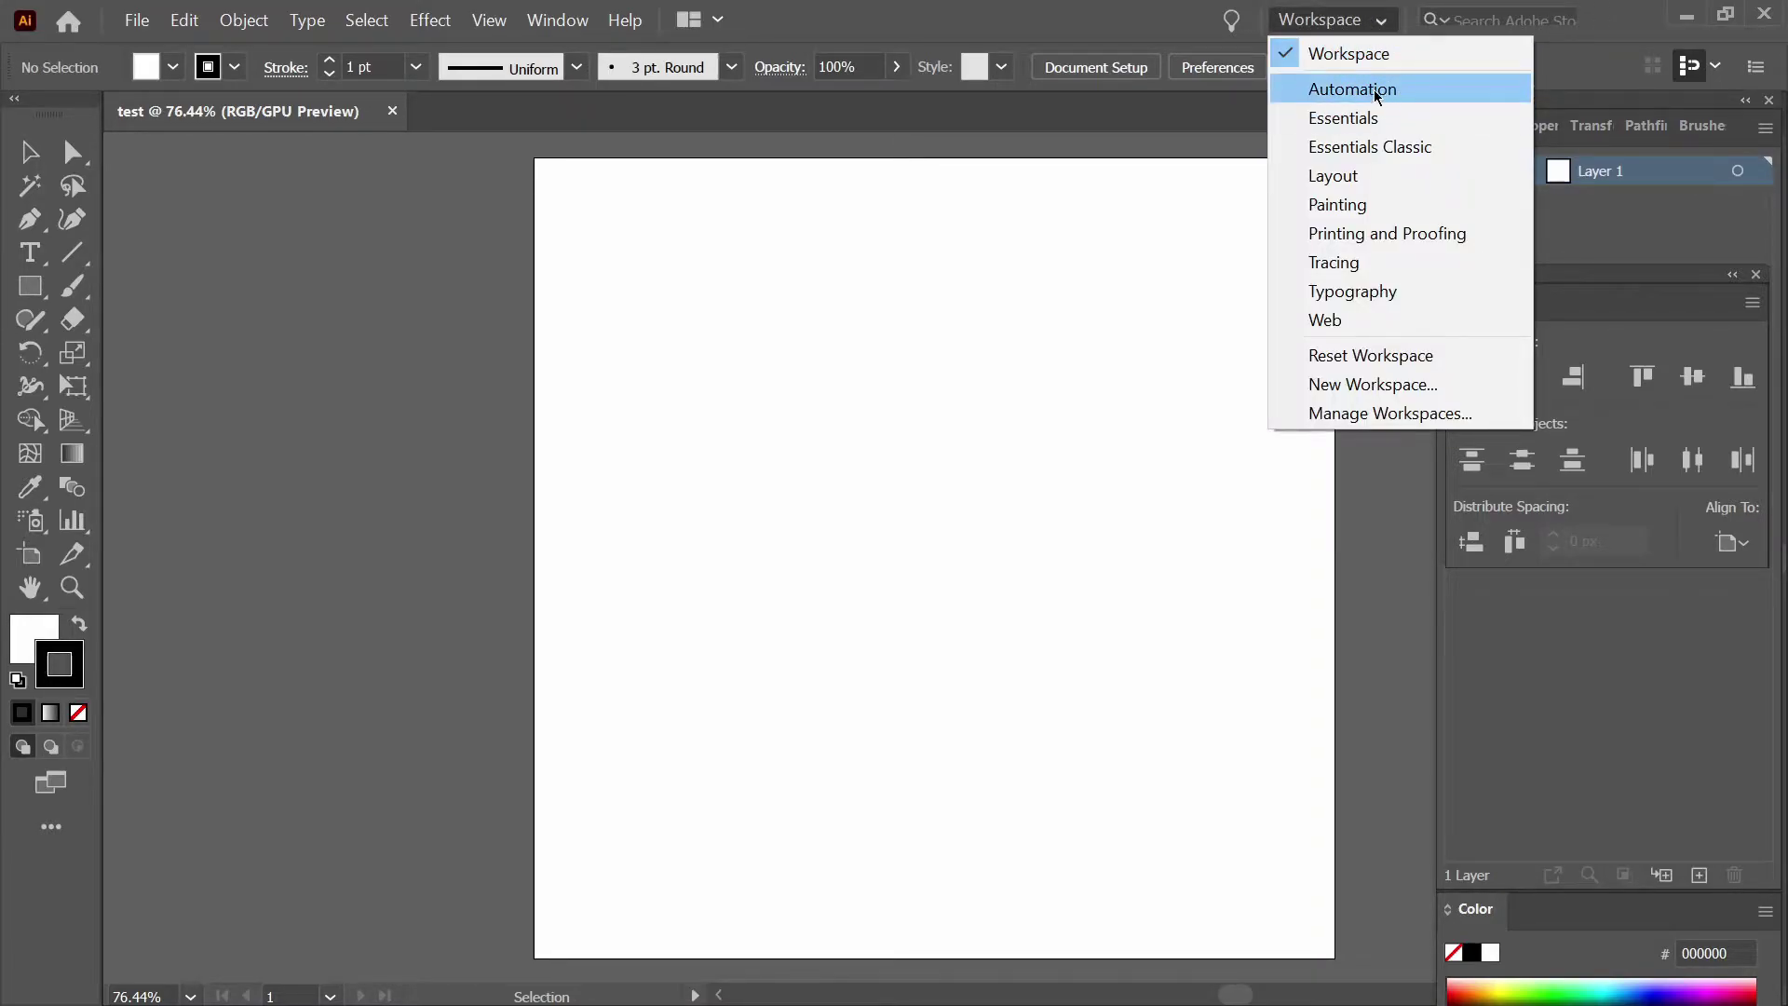
left_click(1355, 206)
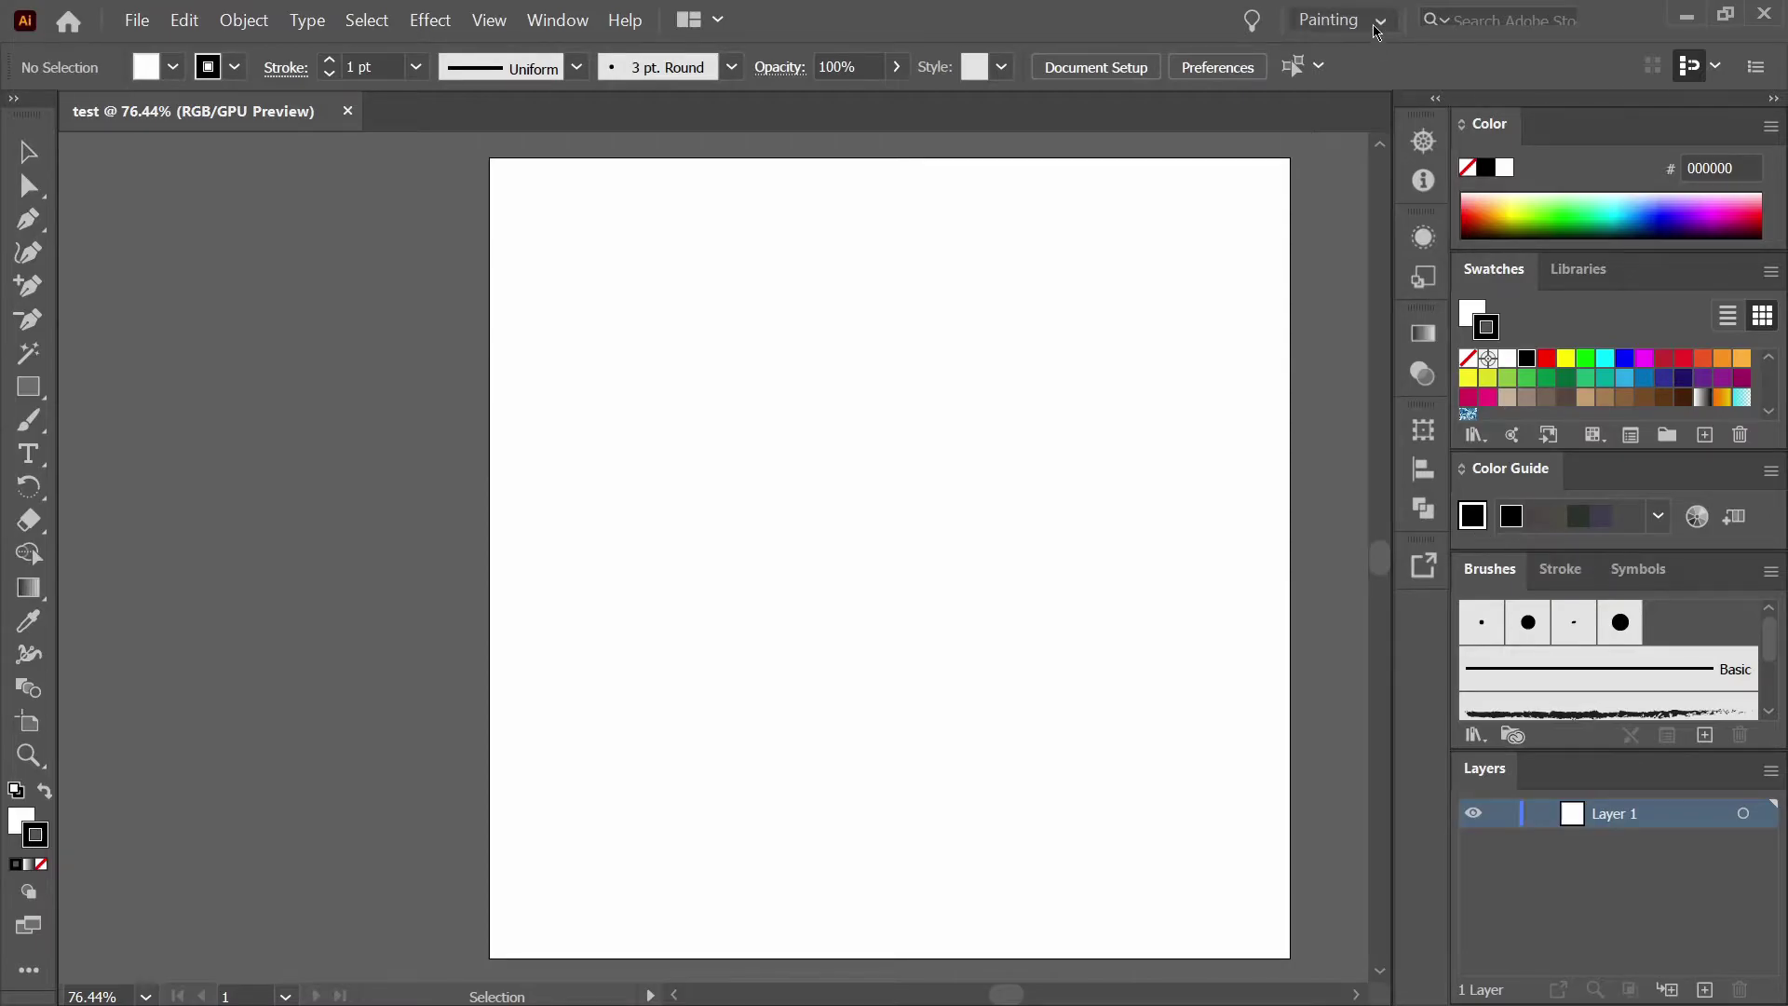
left_click(1343, 20)
left_click(1325, 187)
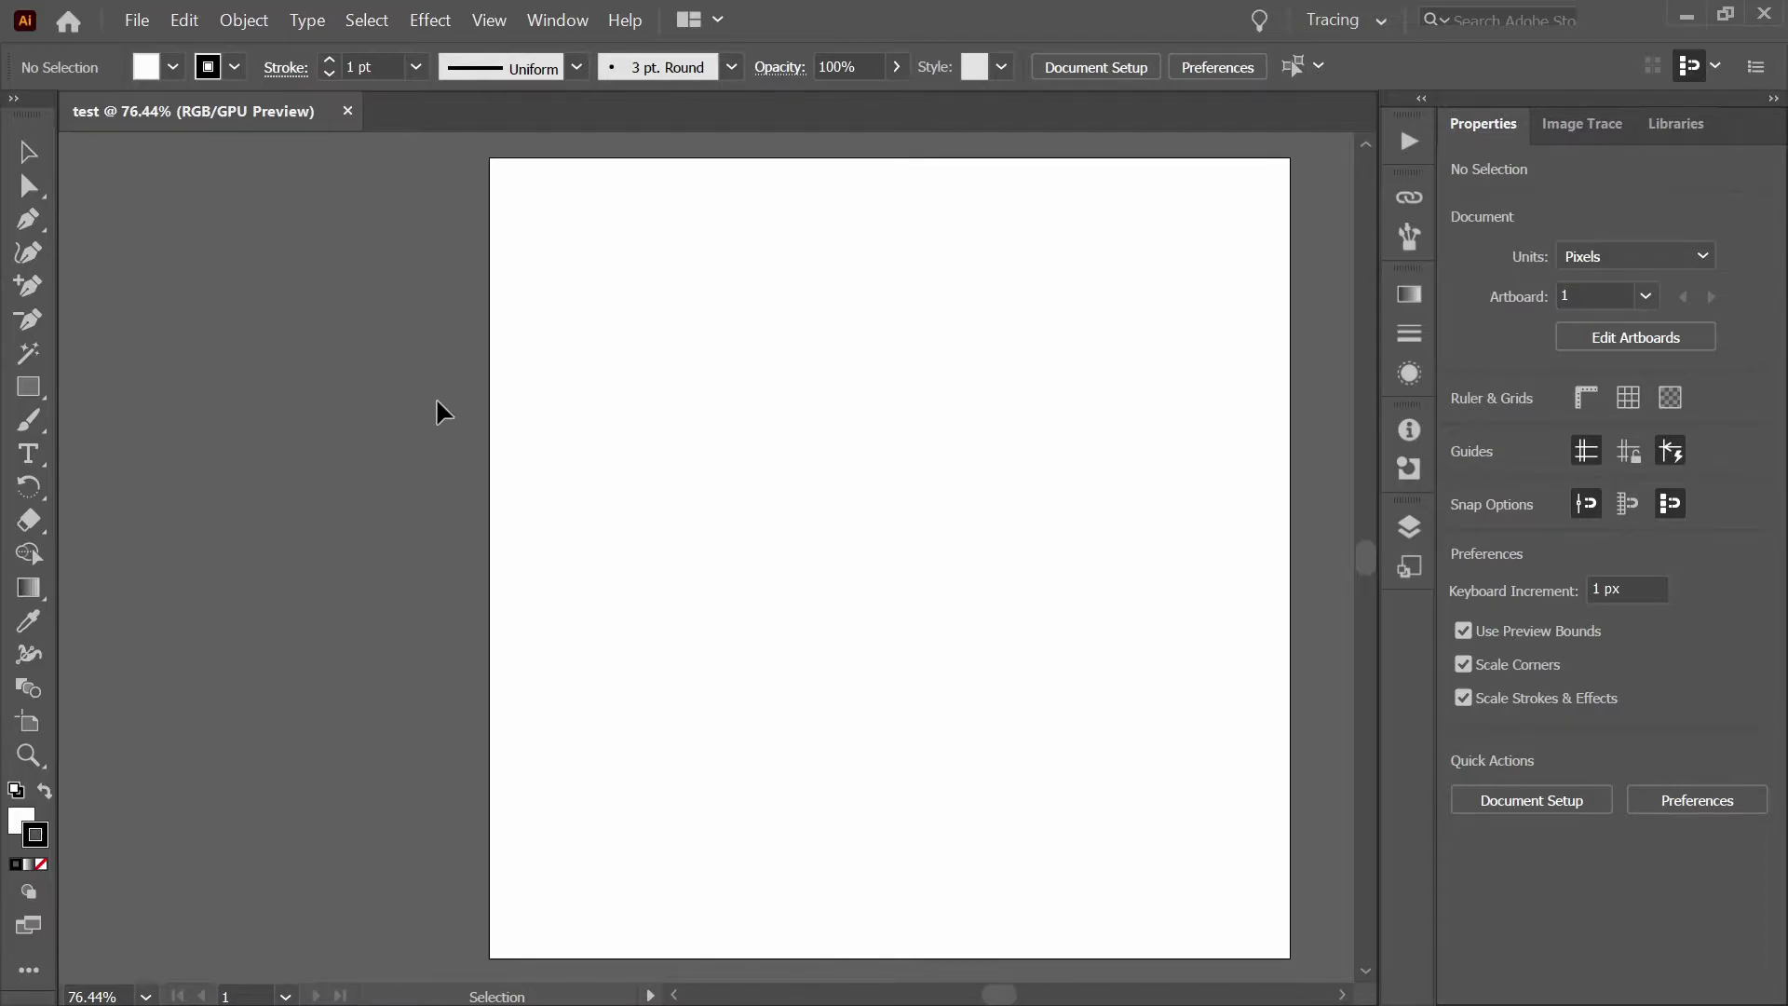
left_click(1341, 20)
left_click(1341, 51)
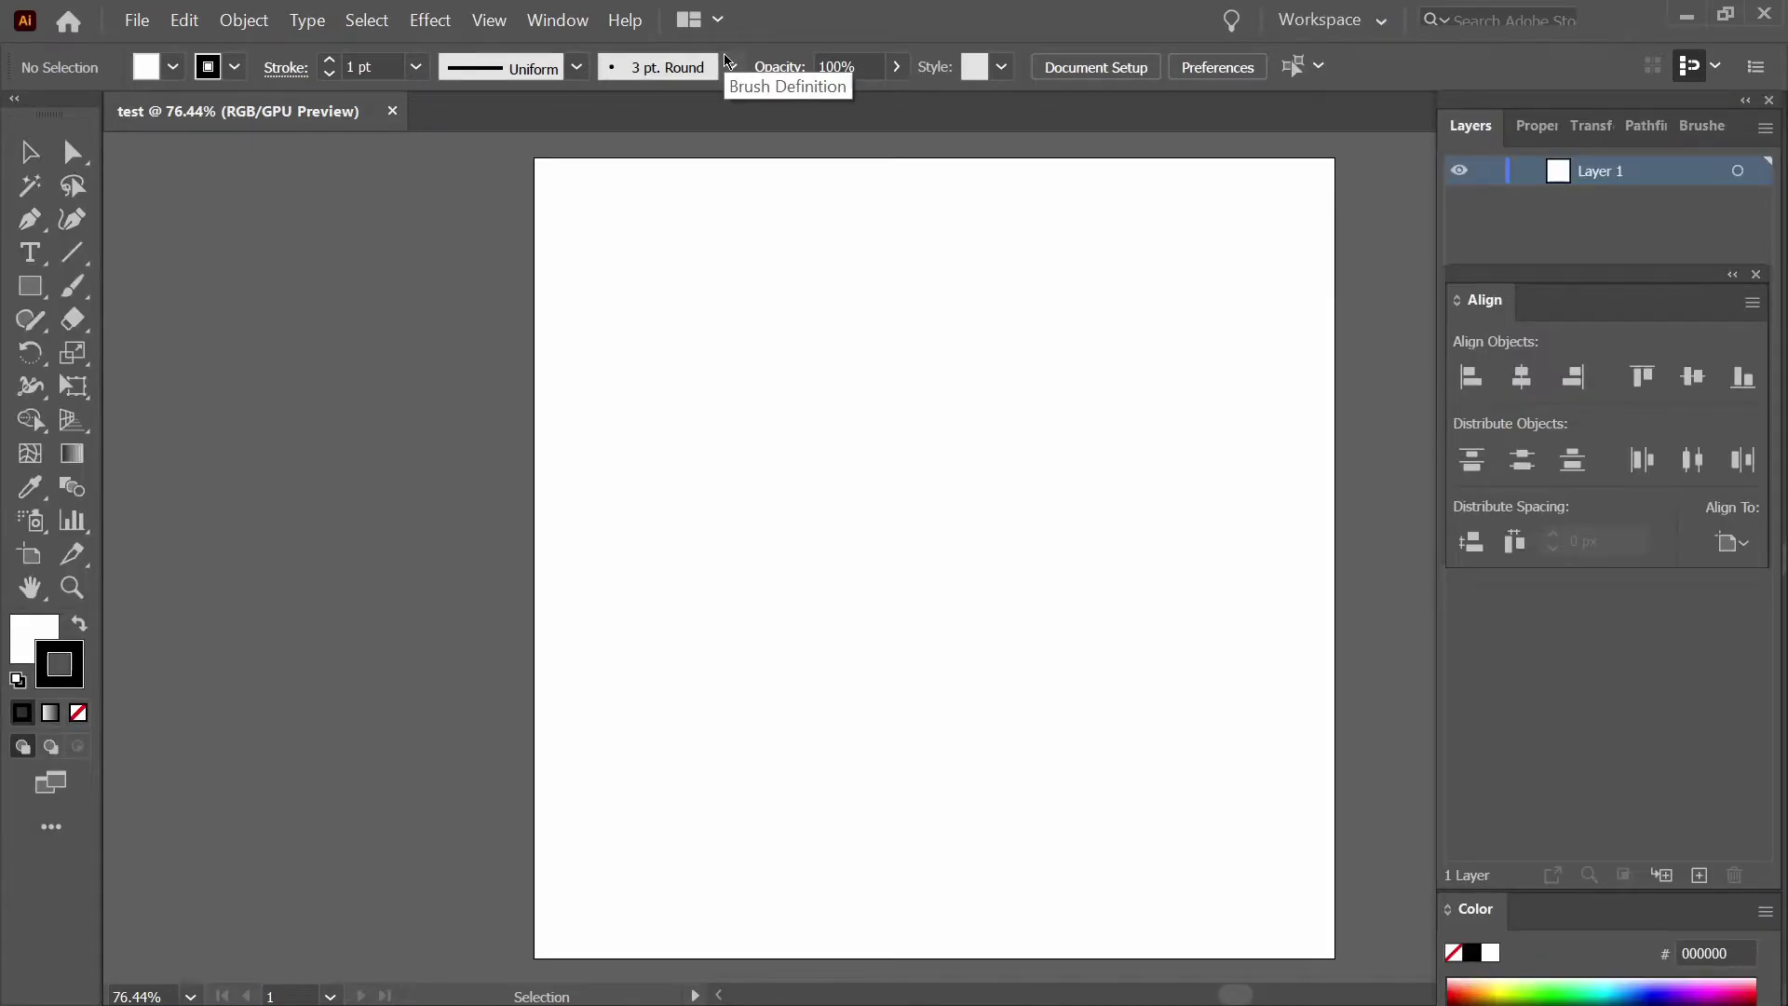
Create a new Calligraphic Brush for the Paintbrush tool, adjusting its brush options.
left_click(91, 288)
left_click(732, 66)
left_click(661, 285)
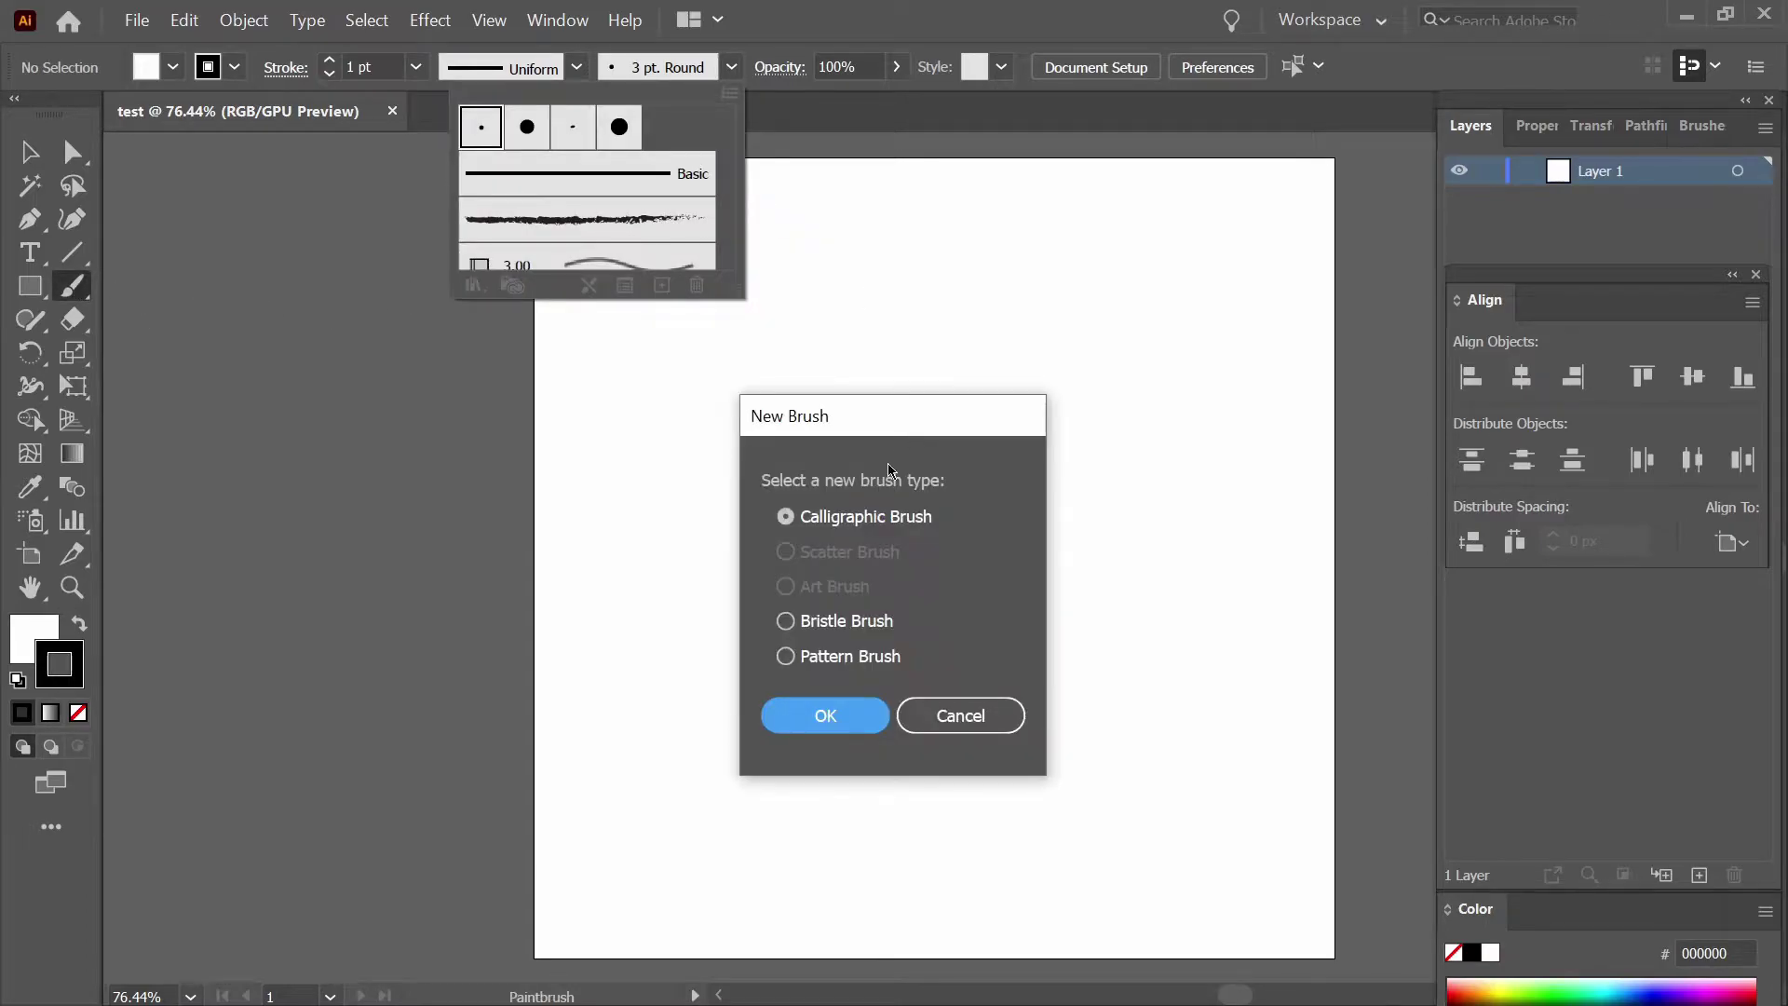
key("Return")
left_click(959, 580)
left_click(969, 671)
left_click_drag(820, 583, 746, 630)
key("Return")
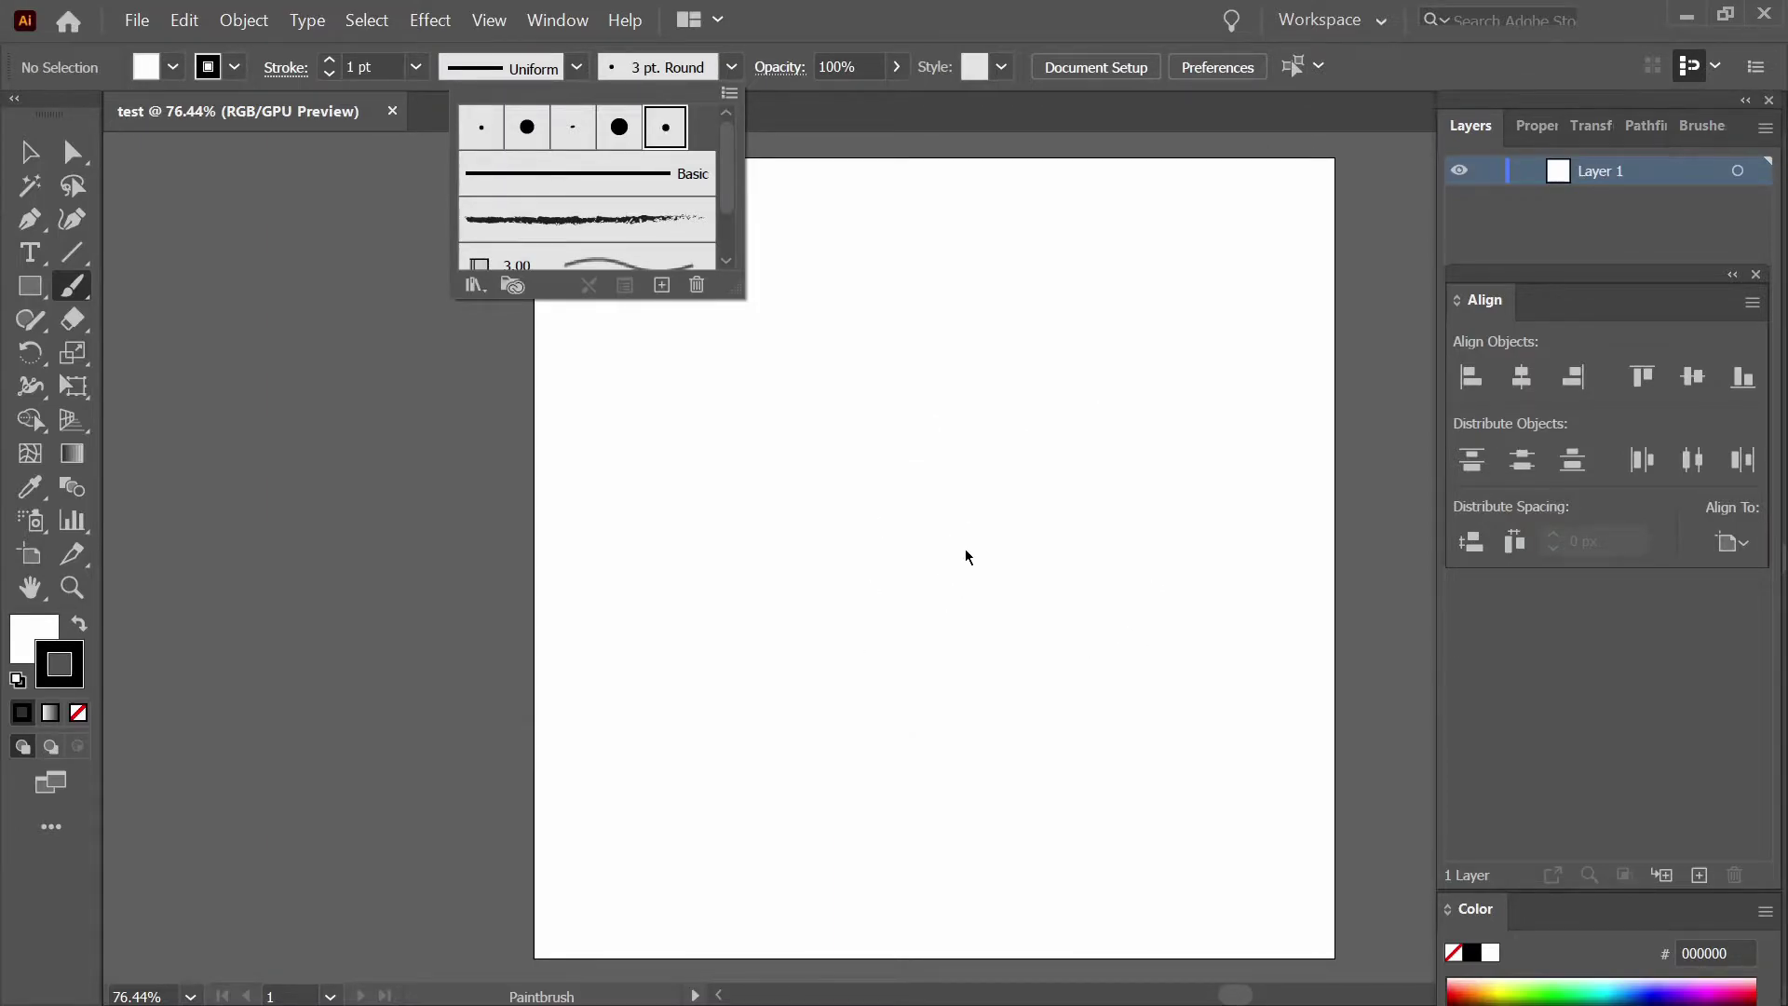
left_click(834, 141)
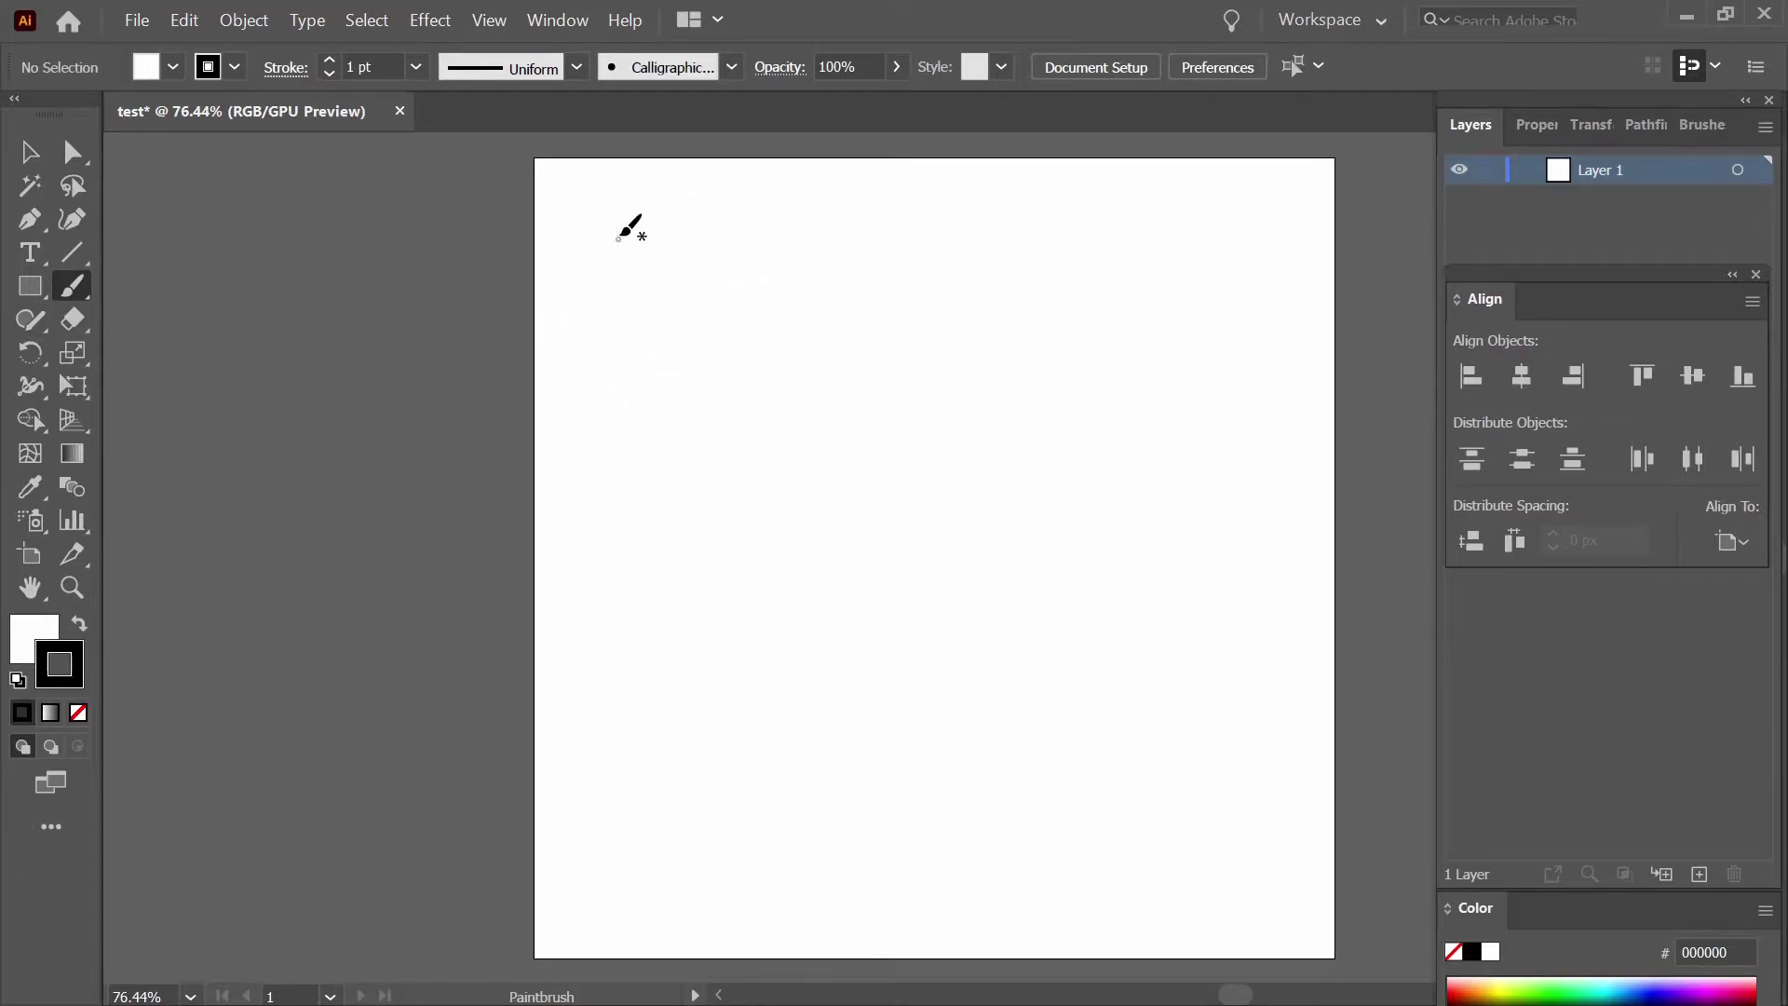
Paint two large round cartoon eyes with small circular pupils near the artboard's upper edge.
left_click_drag(639, 203, 697, 363)
left_click_drag(662, 255, 678, 253)
mouse_move(865, 198)
left_mouse_down()
mouse_move(921, 330)
mouse_move(909, 192)
mouse_move(924, 321)
left_mouse_up()
mouse_move(906, 251)
left_mouse_down()
mouse_move(880, 257)
mouse_move(903, 250)
left_mouse_up()
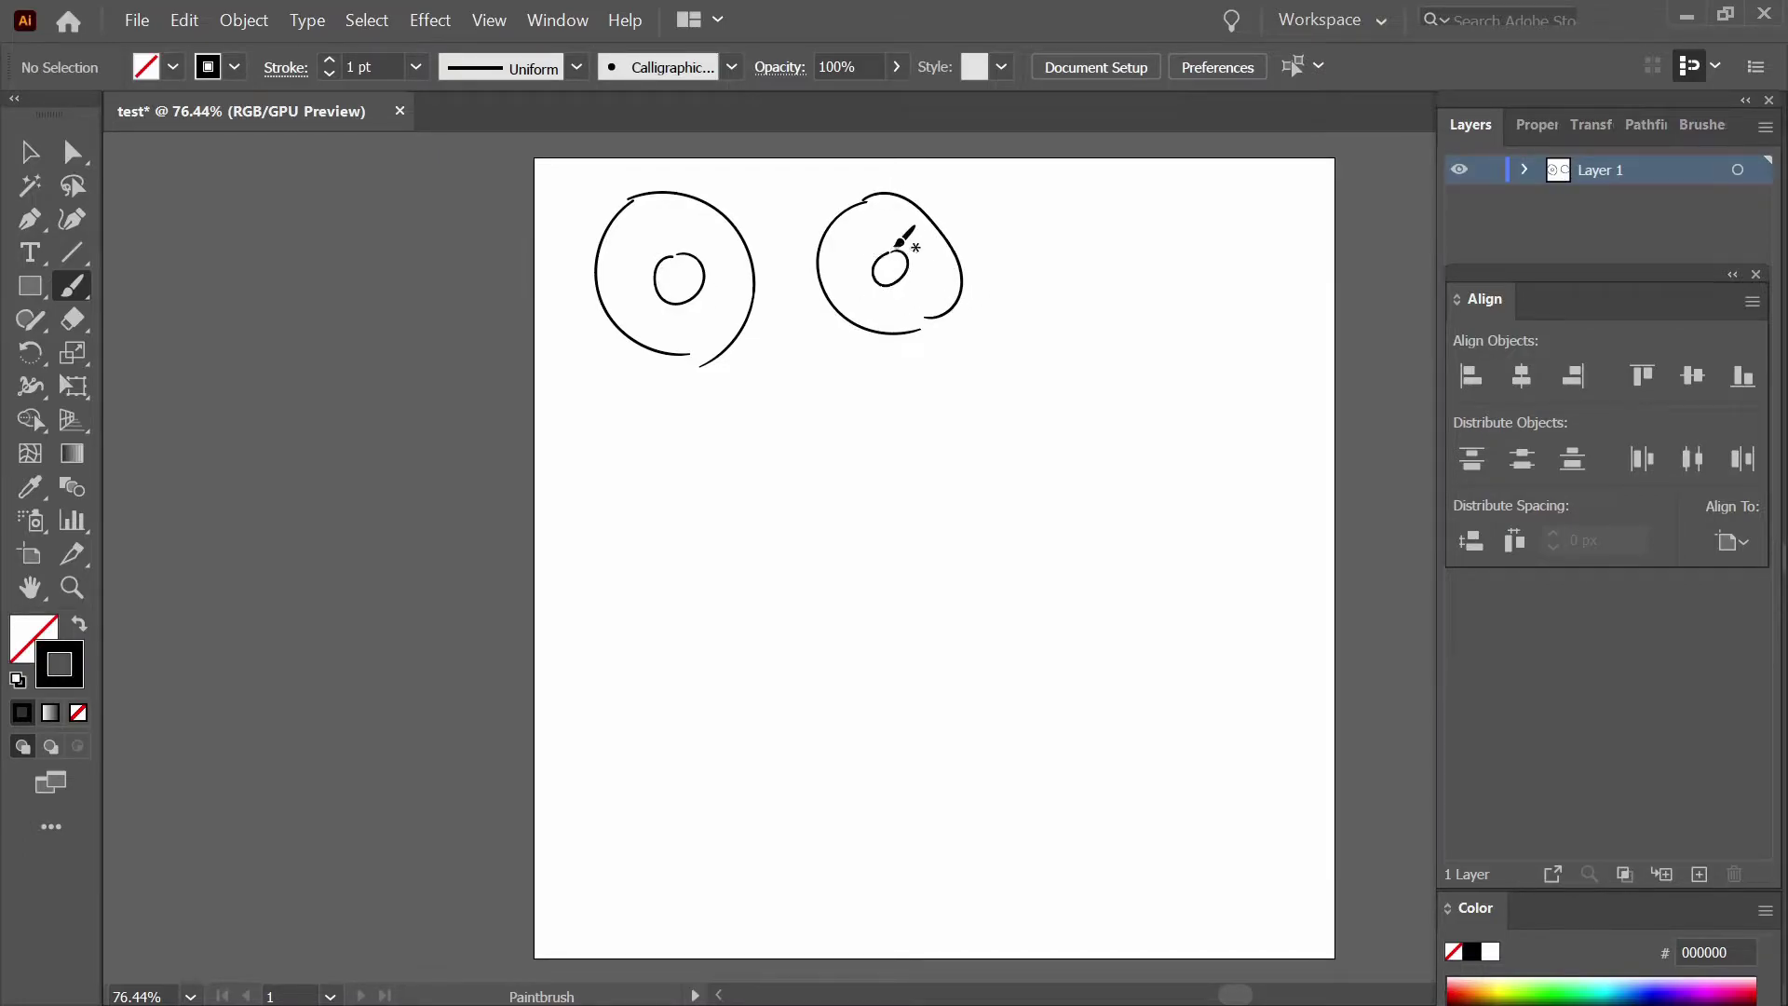
Paint a curved nose below the eyes and a wide smiling mouth divided into teeth.
mouse_move(782, 365)
left_mouse_down()
mouse_move(841, 382)
mouse_move(812, 414)
left_mouse_up()
mouse_move(685, 425)
left_mouse_down()
mouse_move(787, 461)
mouse_move(912, 413)
mouse_move(752, 546)
mouse_move(920, 419)
left_mouse_up()
left_click_drag(714, 454, 708, 535)
left_click_drag(772, 476, 771, 526)
left_click_drag(839, 471, 838, 517)
left_click_drag(893, 450, 882, 503)
left_click_drag(697, 483, 875, 491)
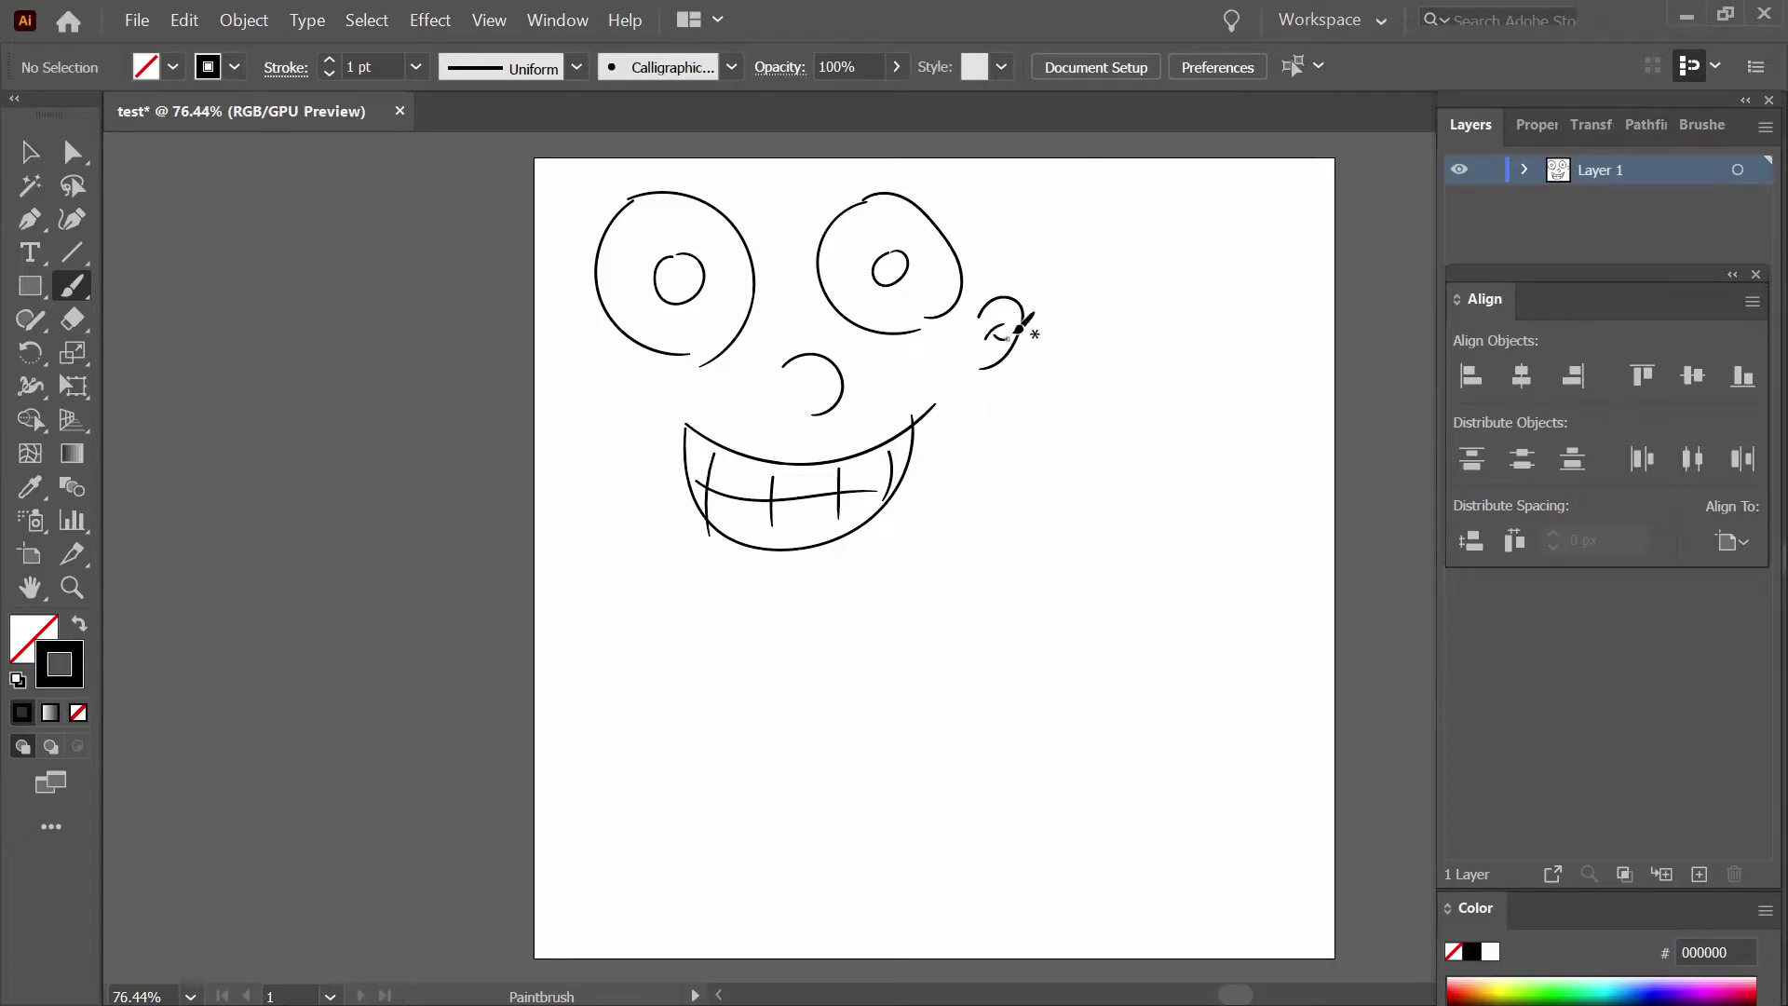
Paint an ear on each side of the face and a curved eyebrow above each eye.
mouse_move(600, 344)
left_mouse_down()
mouse_move(652, 393)
mouse_move(597, 382)
left_mouse_up()
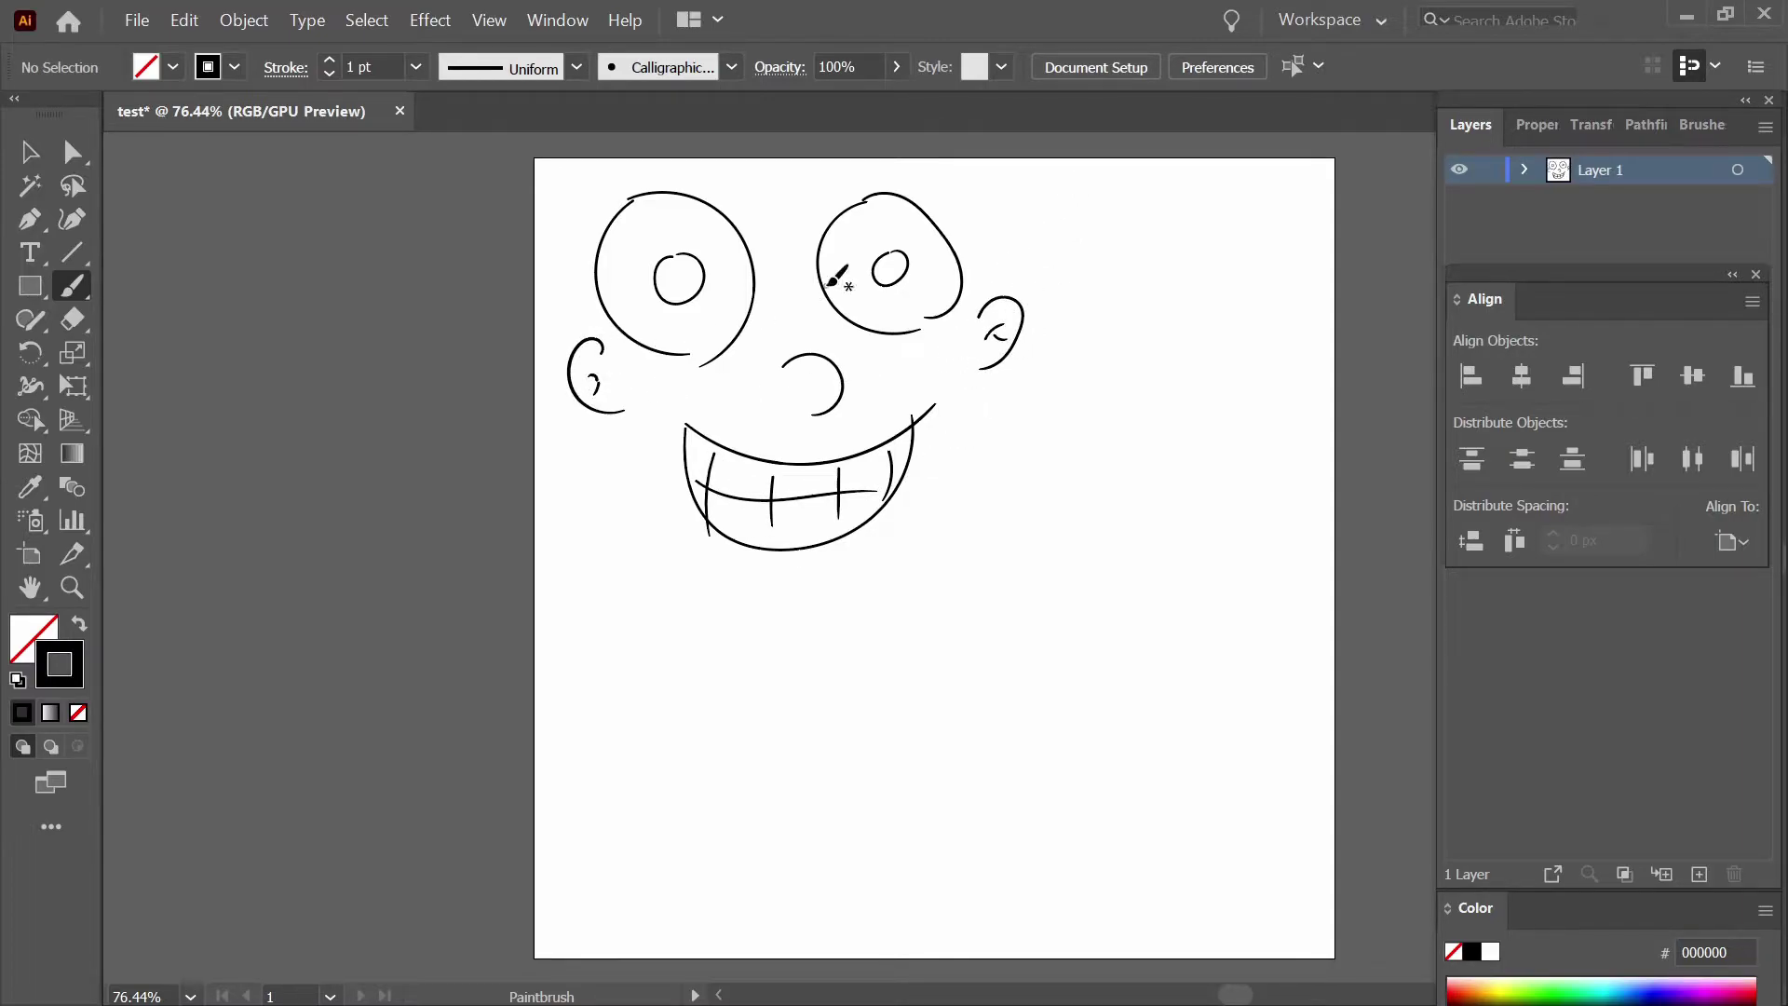
left_click_drag(828, 168, 971, 195)
left_click_drag(591, 200, 662, 166)
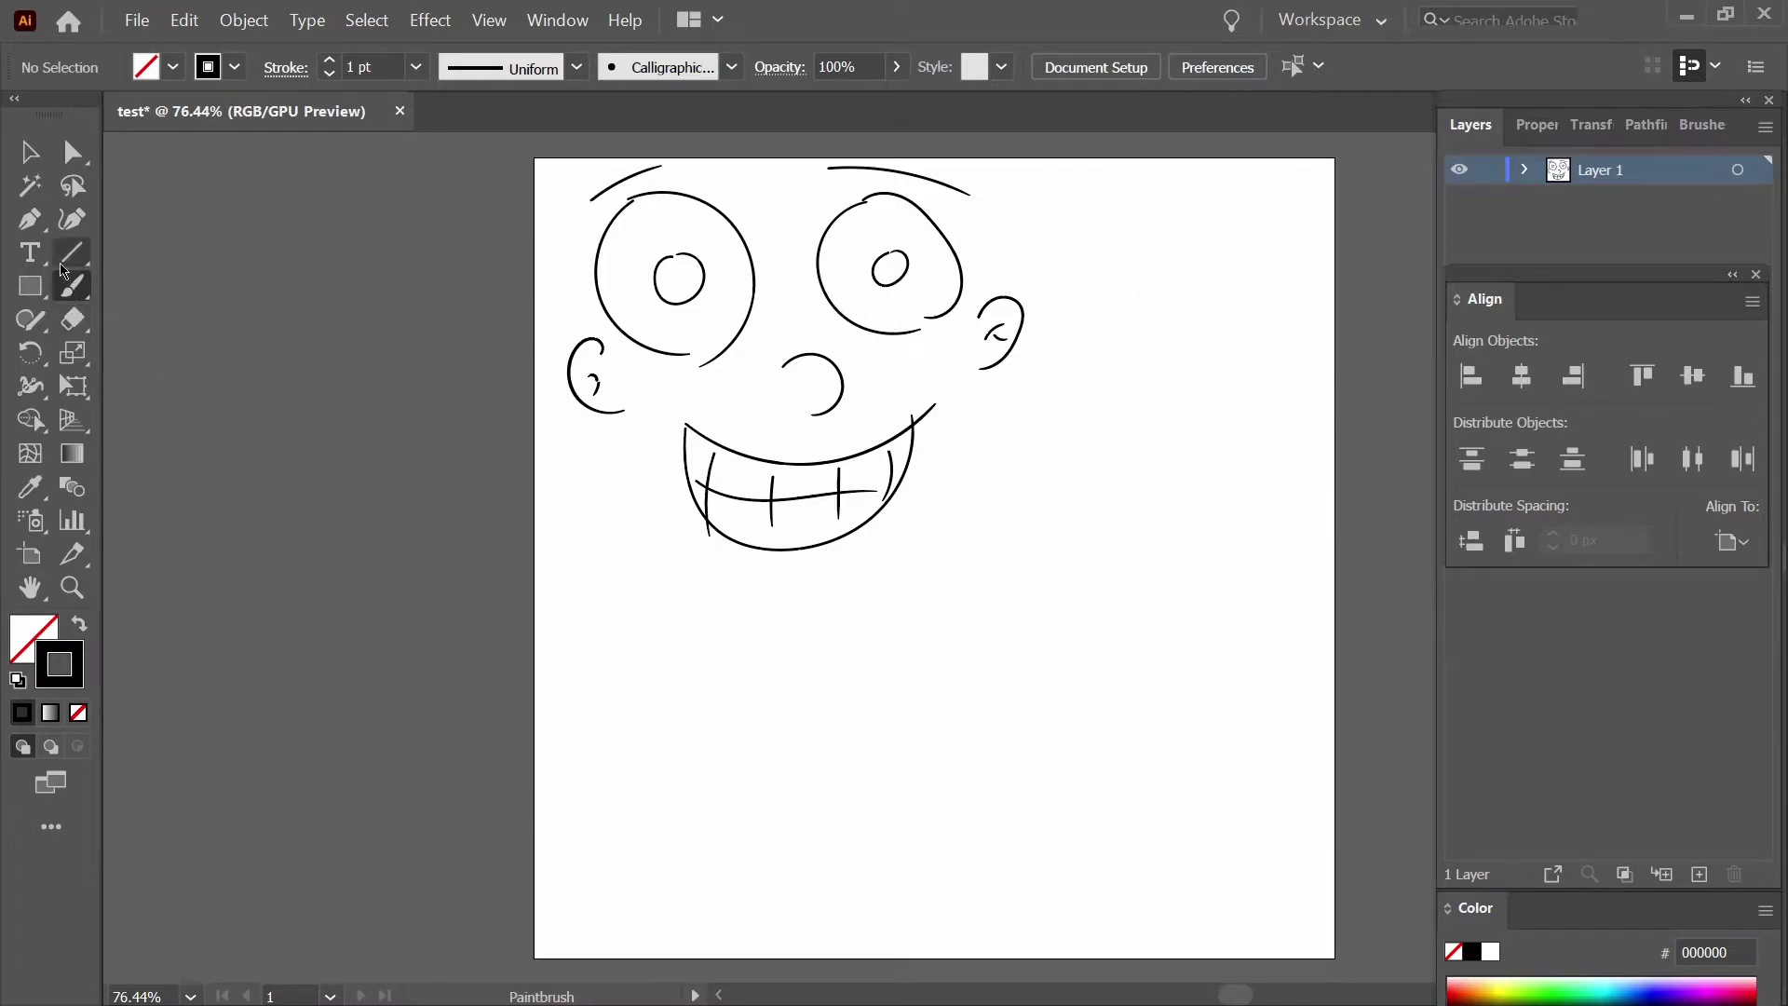
Select the left curve of the right eye and shrink its height slightly so its lower end meets the other stroke.
left_click(31, 141)
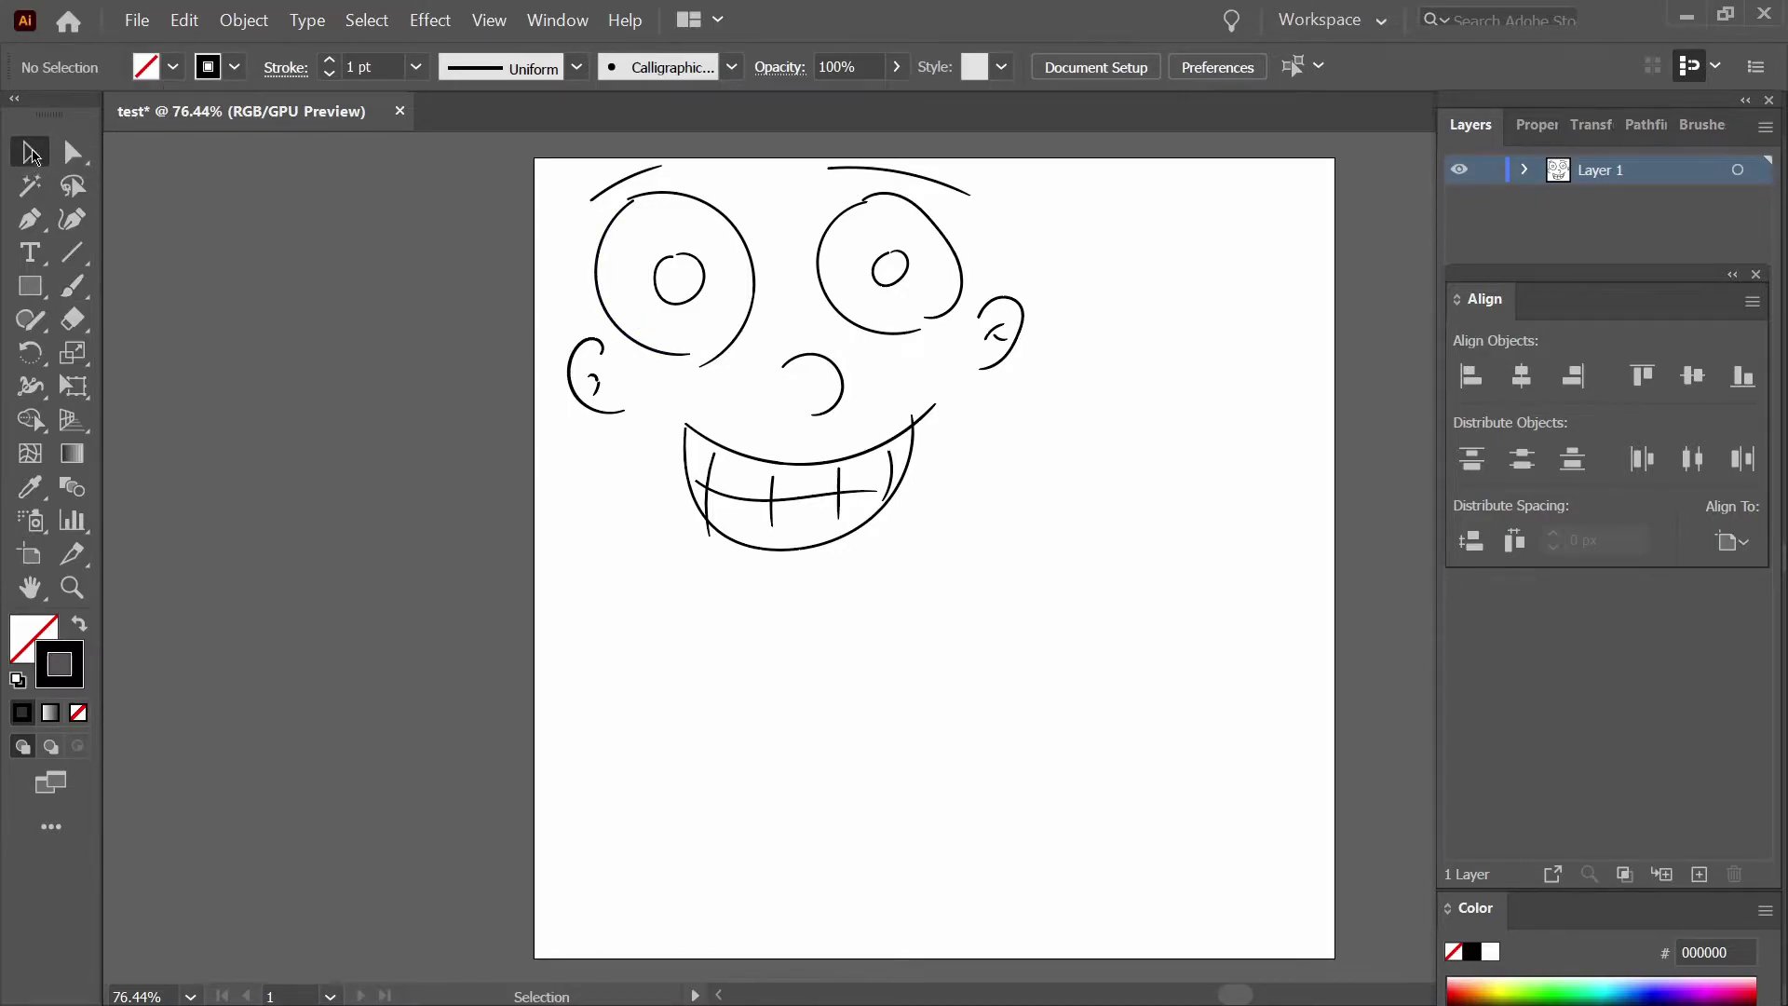
left_click(839, 308)
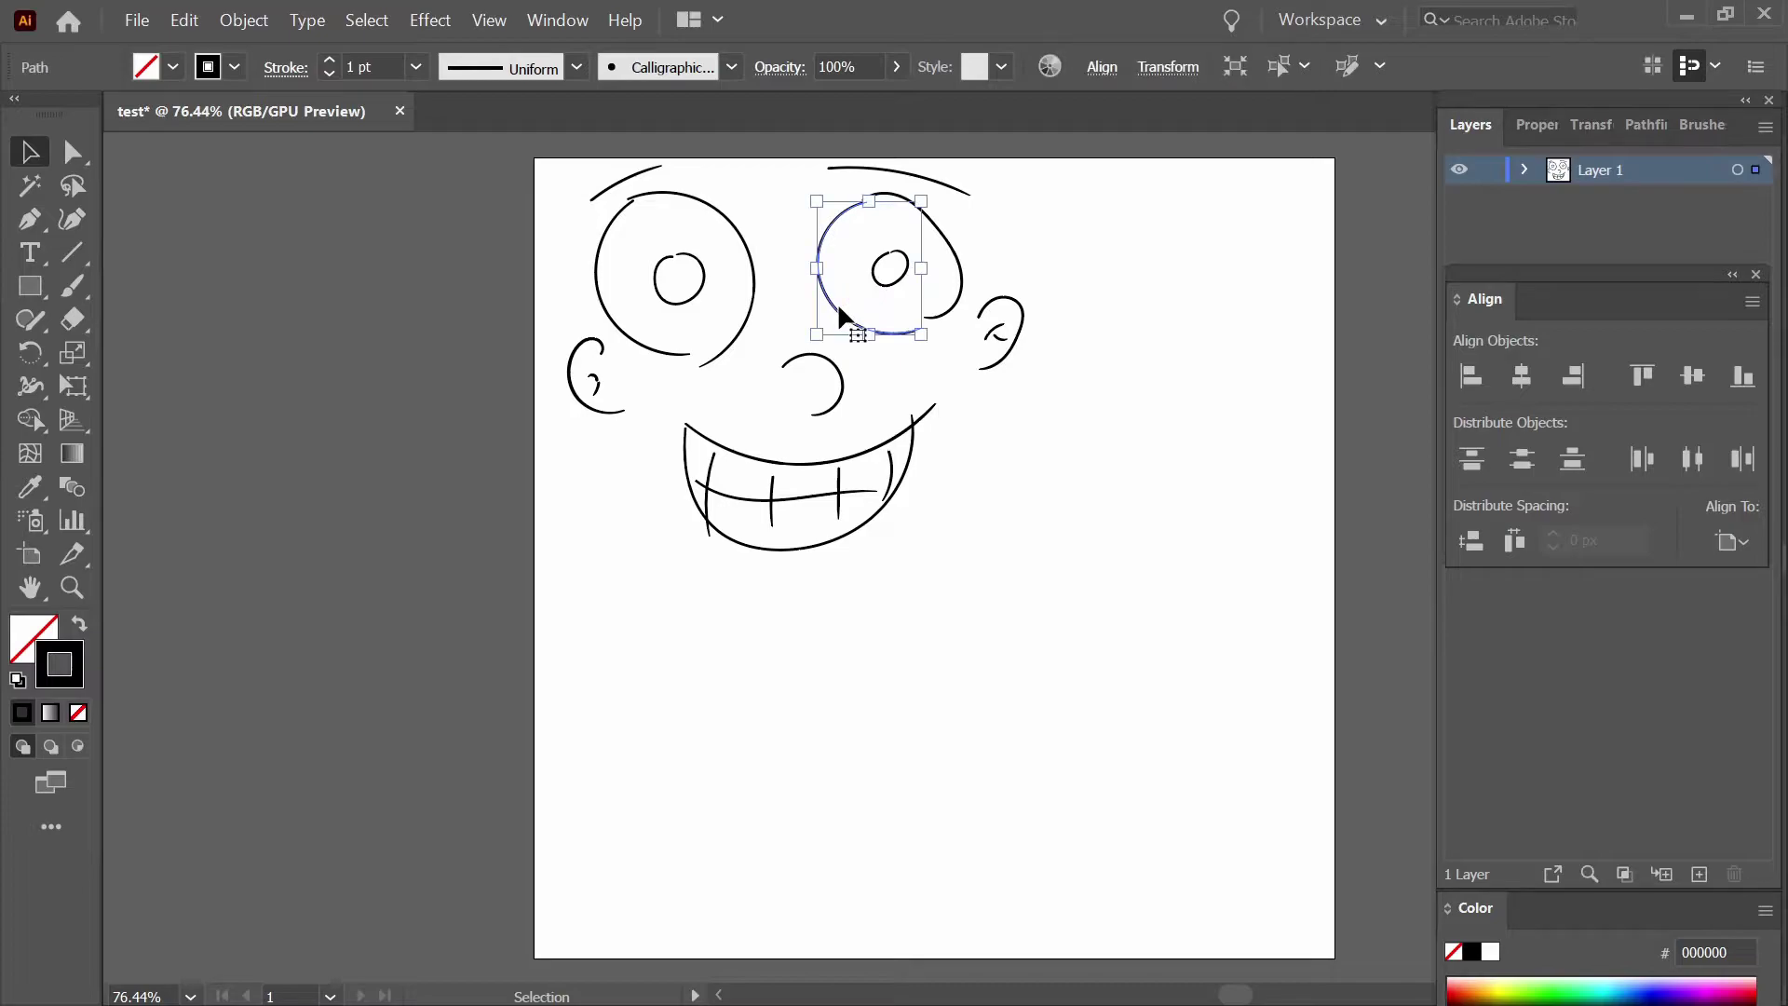
mouse_move(871, 335)
left_mouse_down()
mouse_move(871, 391)
mouse_move(869, 324)
left_mouse_up()
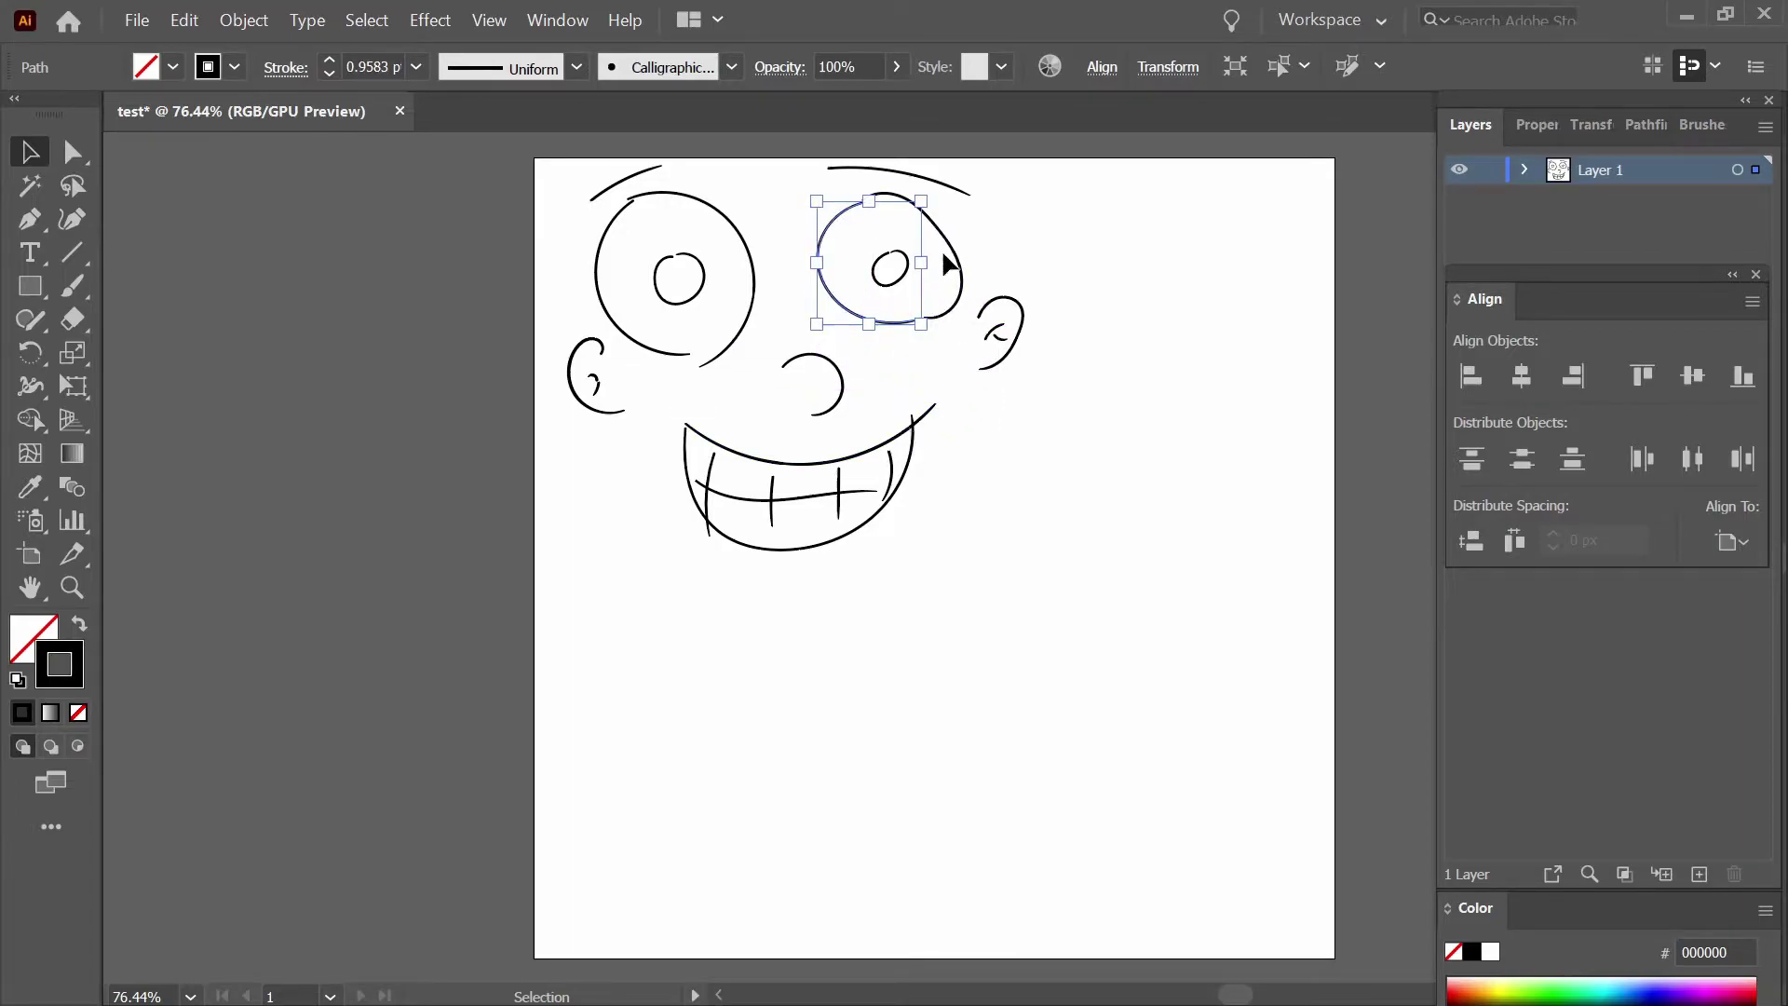
Try enlarging the left curve of the right eye diagonally and vertically, undoing each resize.
left_click_drag(925, 324, 1071, 523)
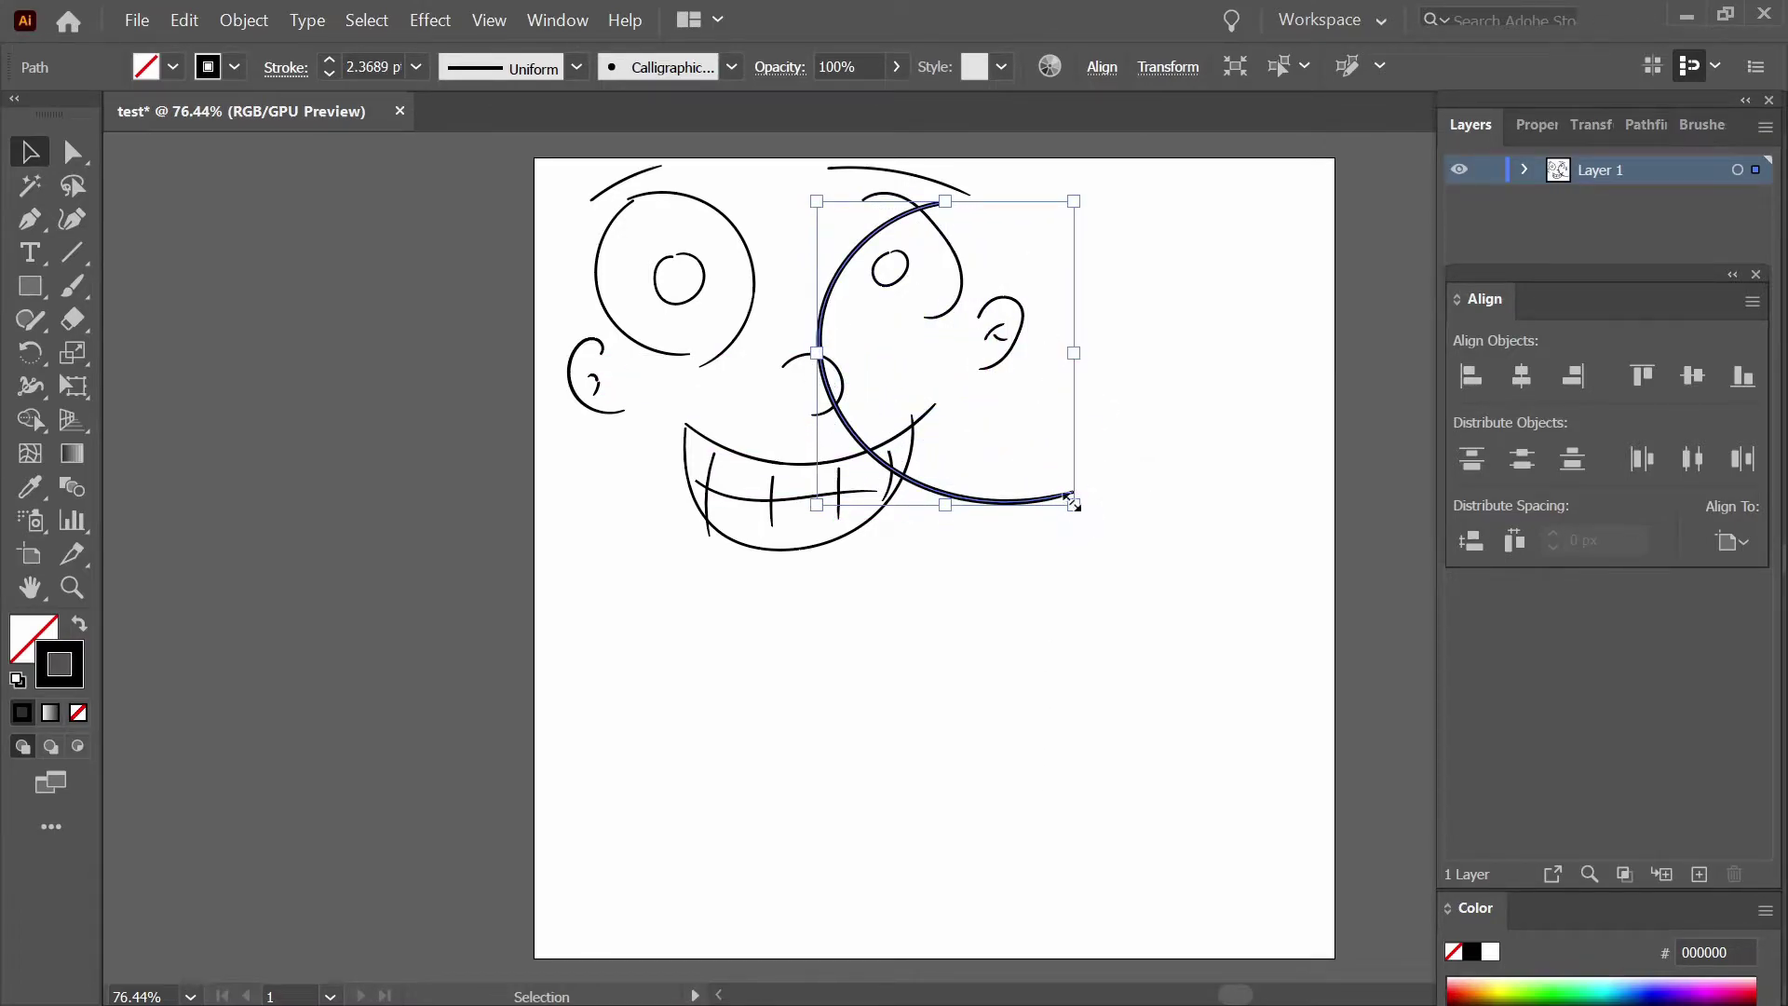
key("ctrl+z")
left_click(1034, 489)
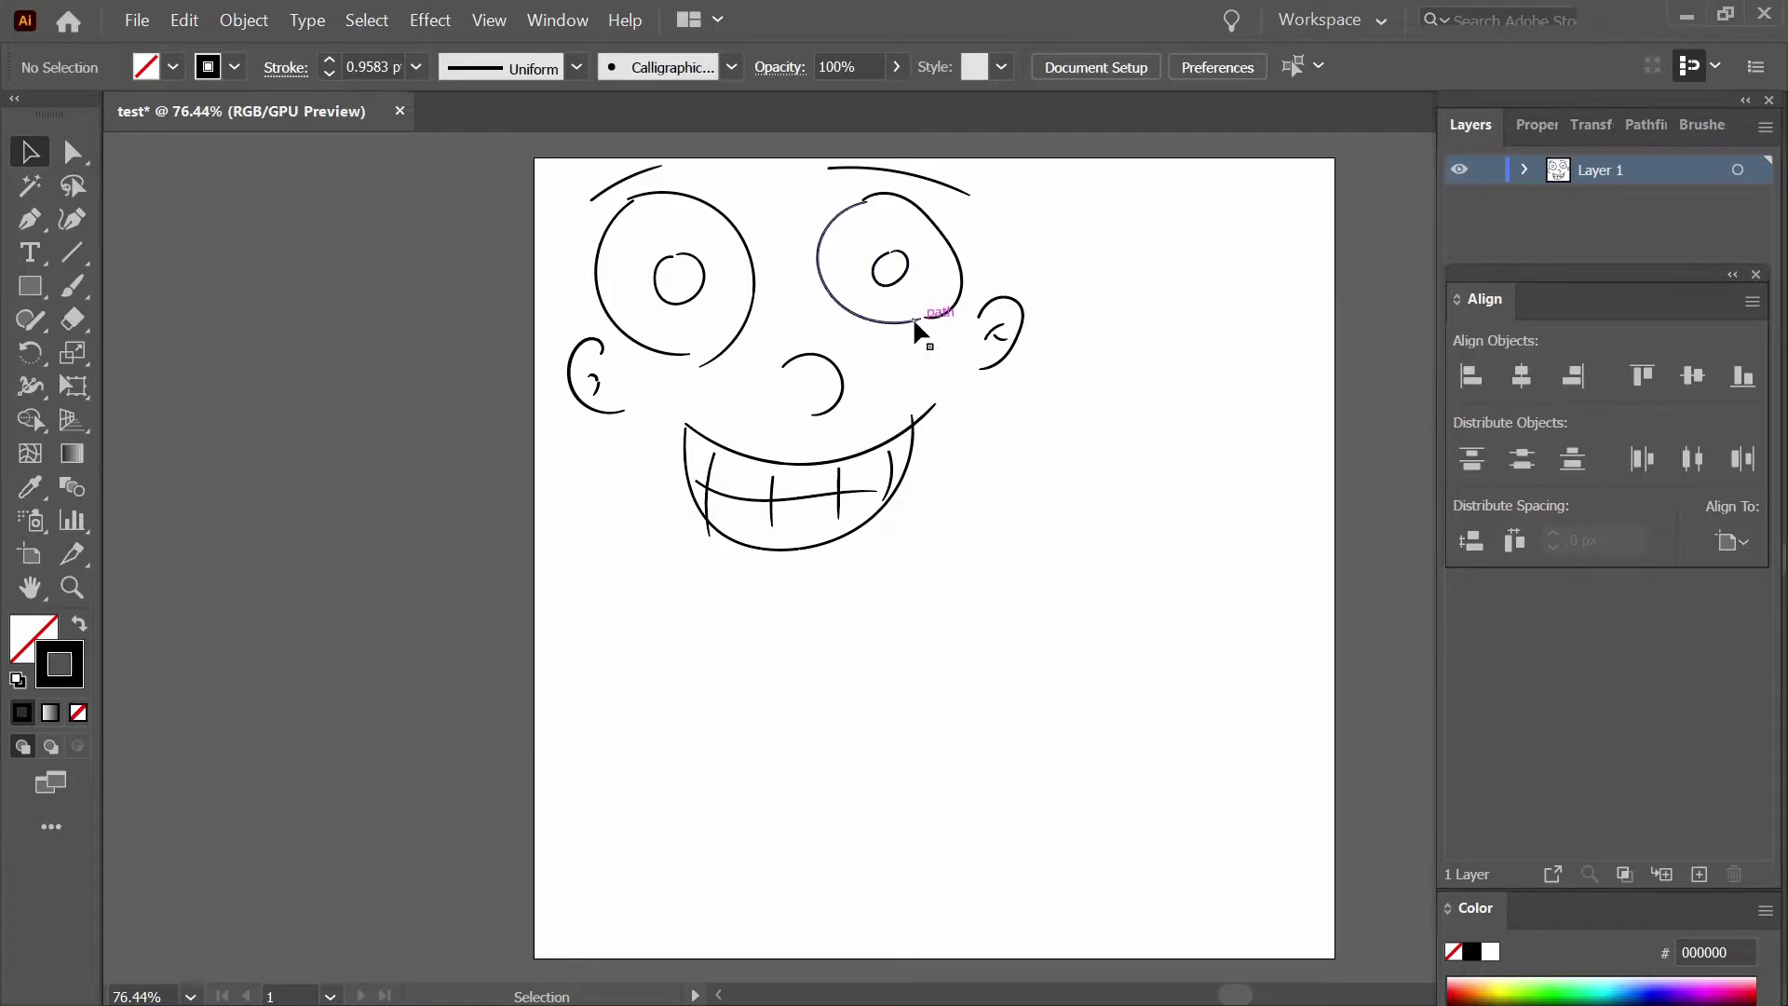
left_click(909, 321)
left_click_drag(923, 323, 1062, 510)
key("ctrl+z")
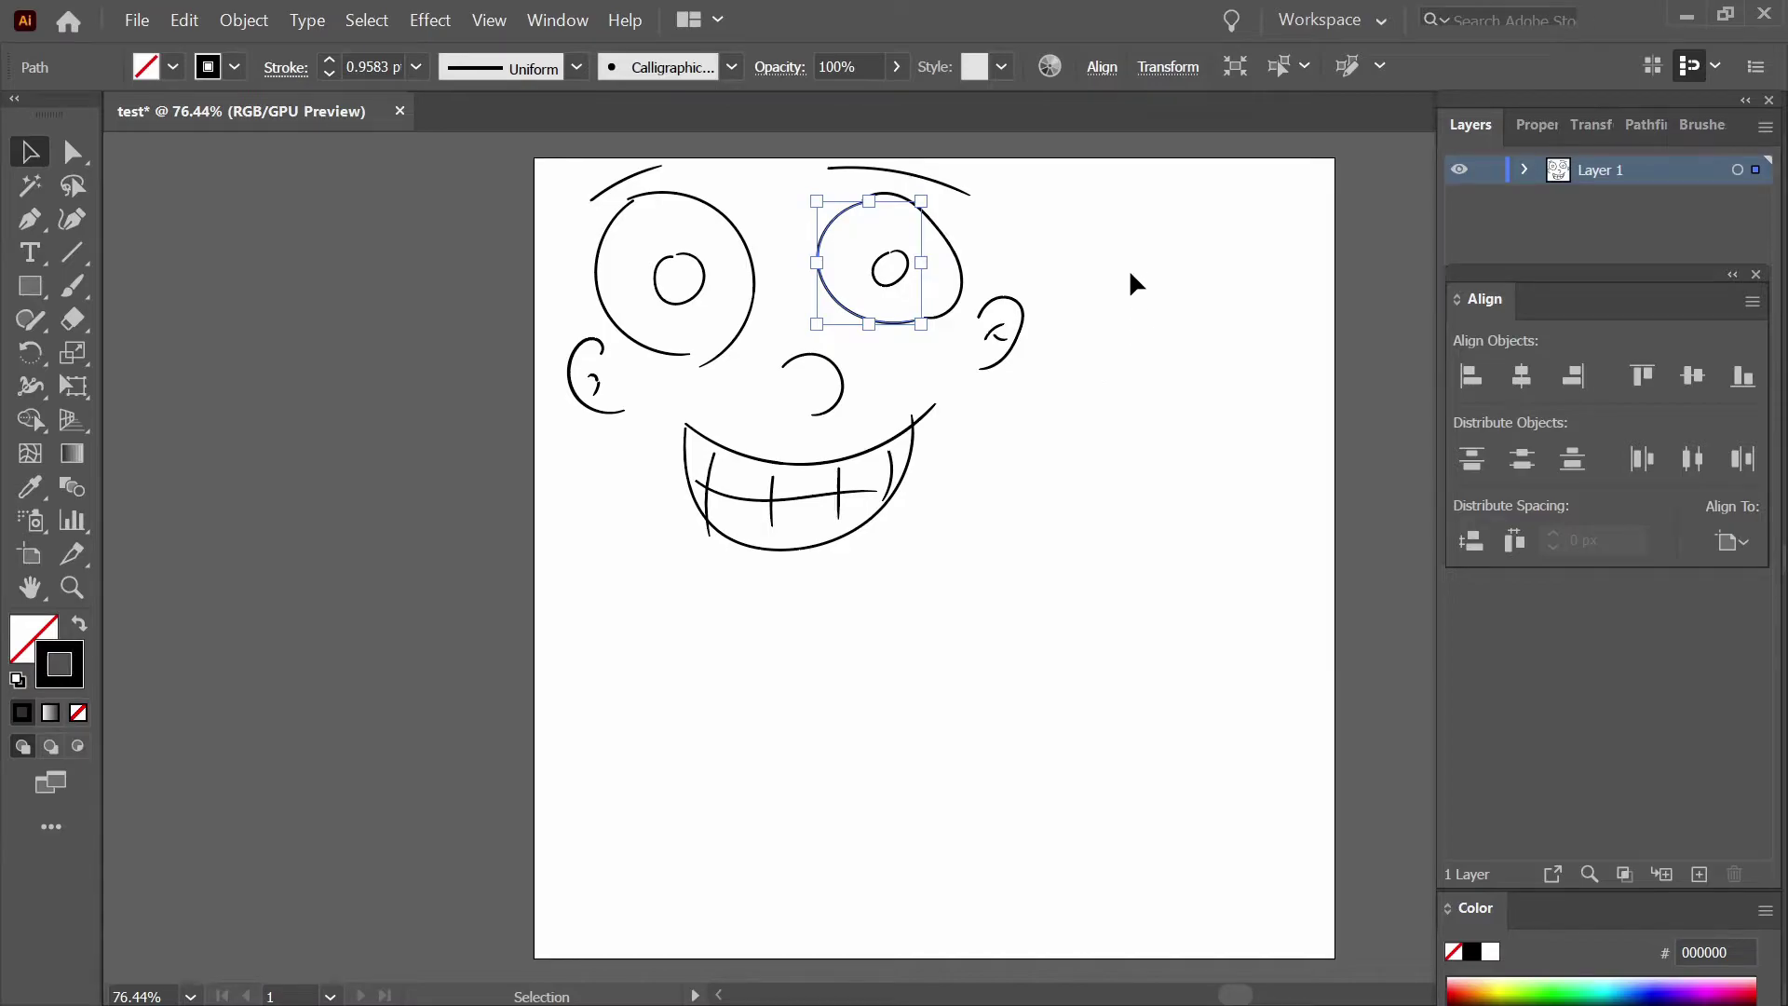
left_click(1108, 244)
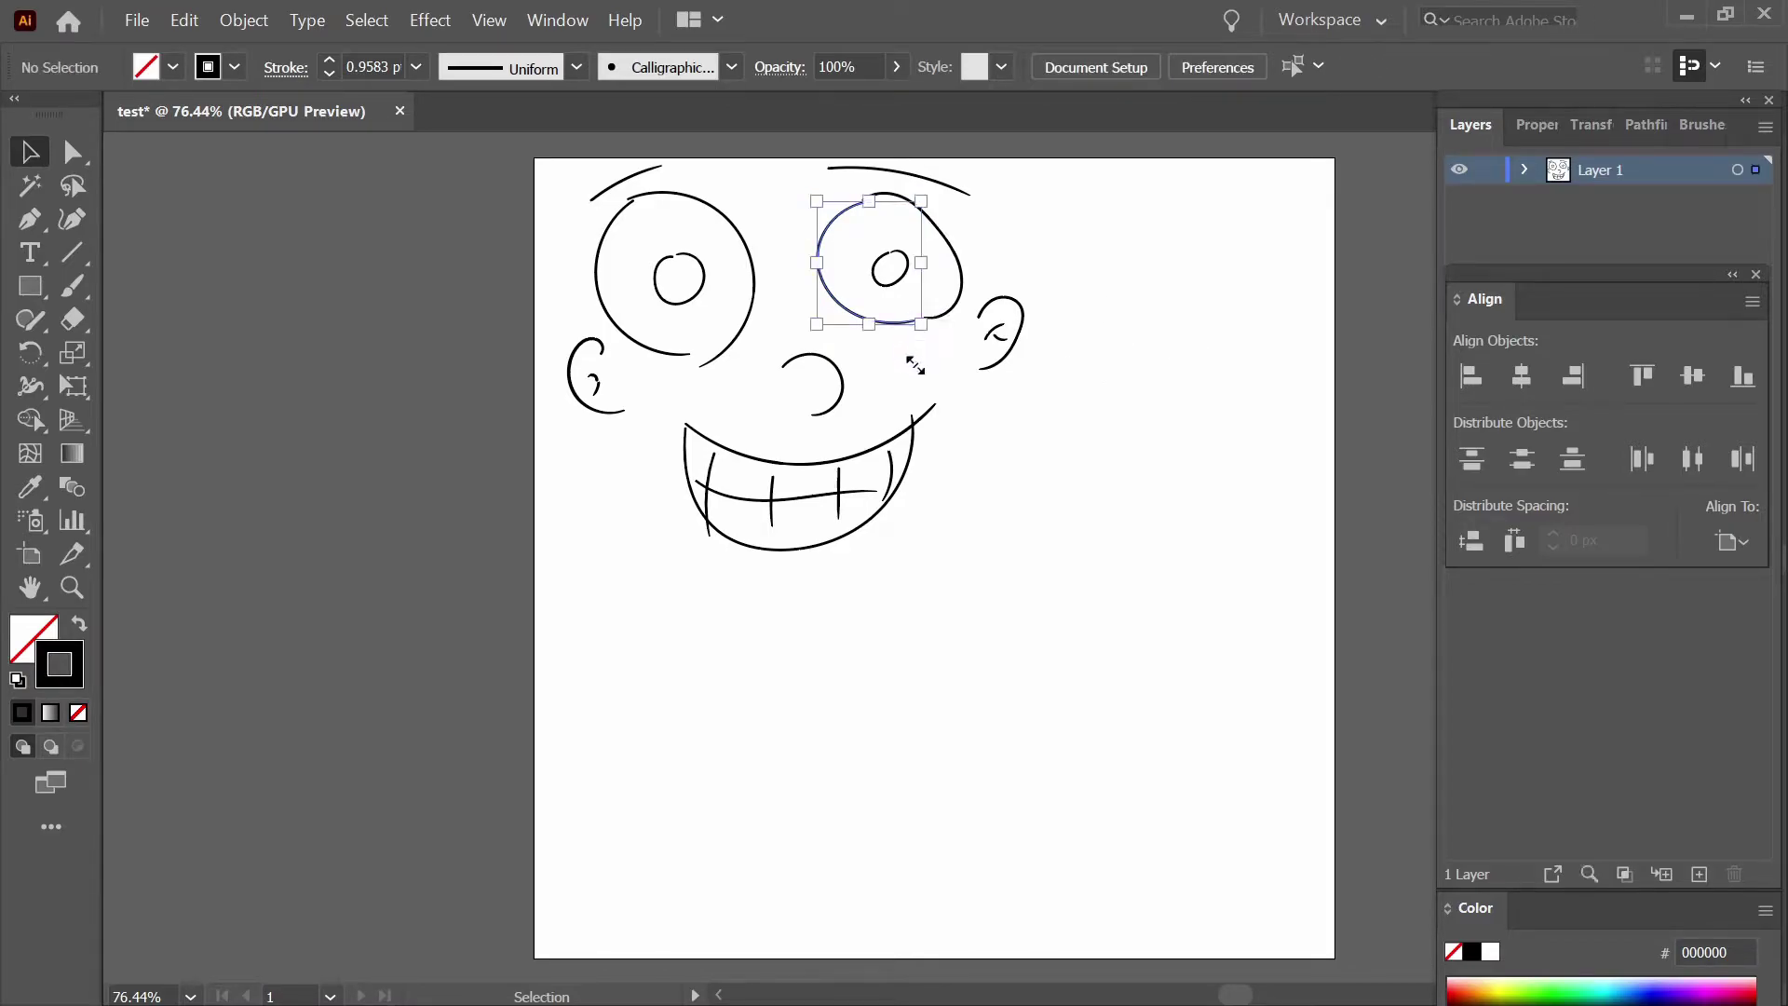
left_click(871, 324)
left_click_drag(869, 325, 869, 388)
key("ctrl+z")
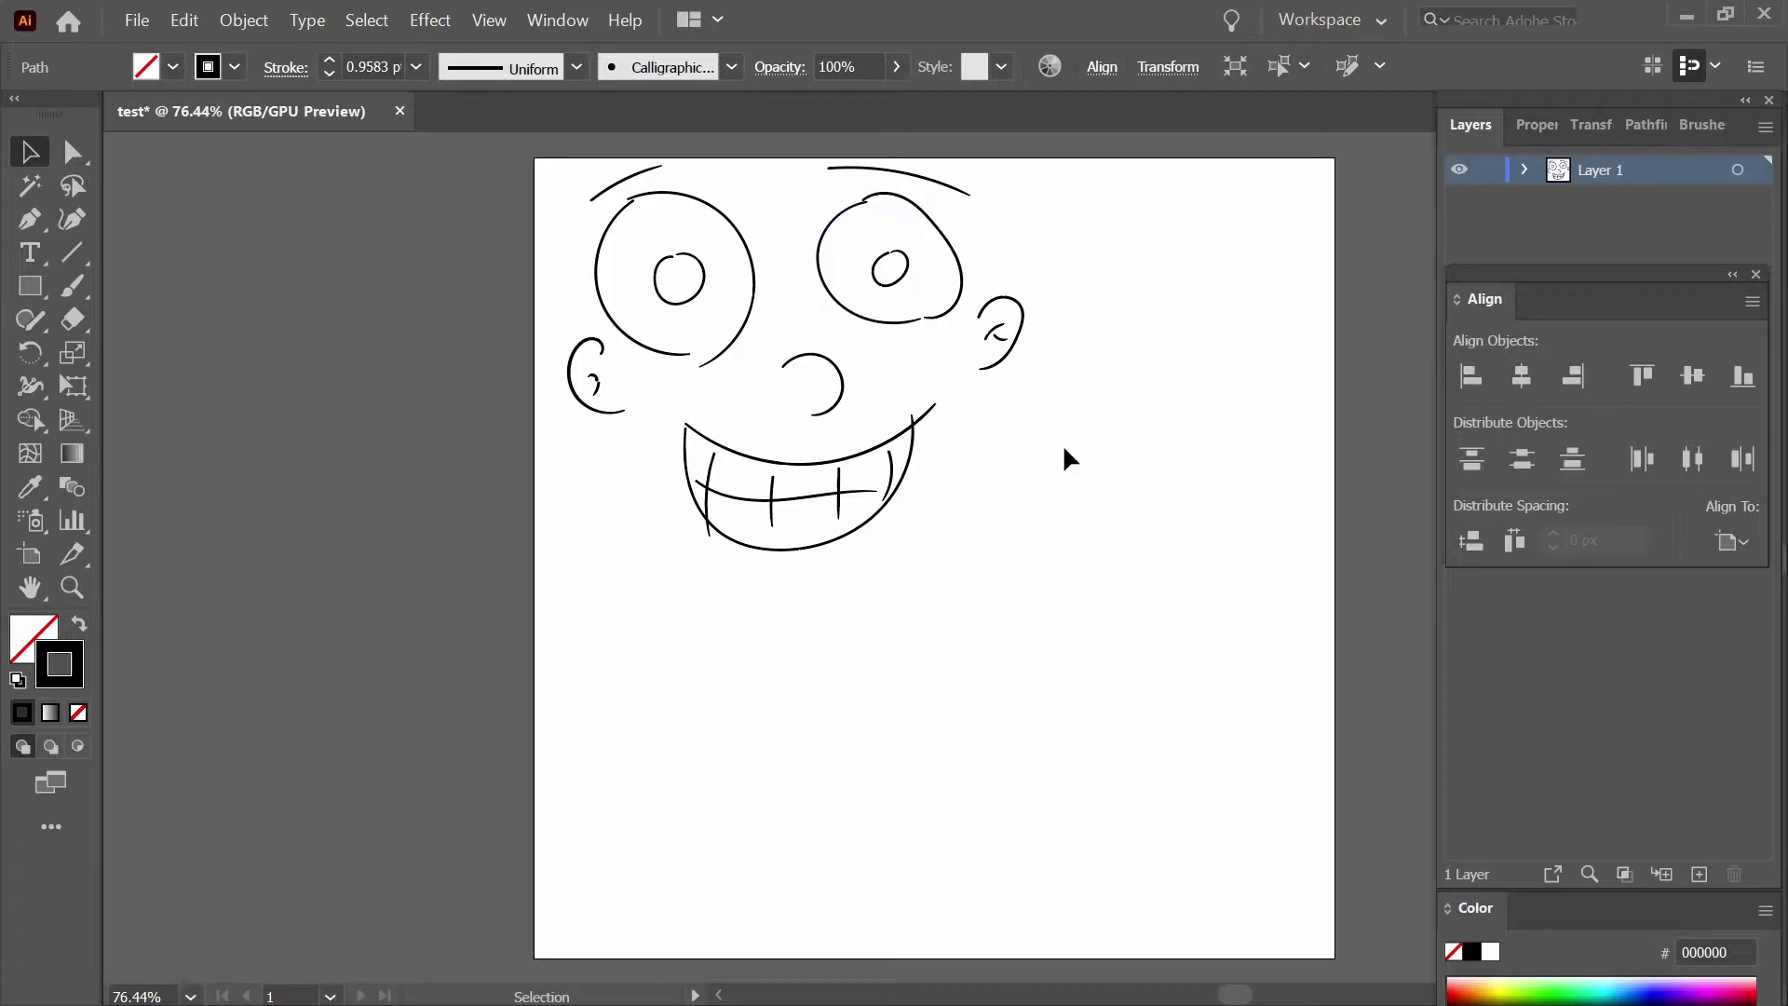
left_click(1062, 439)
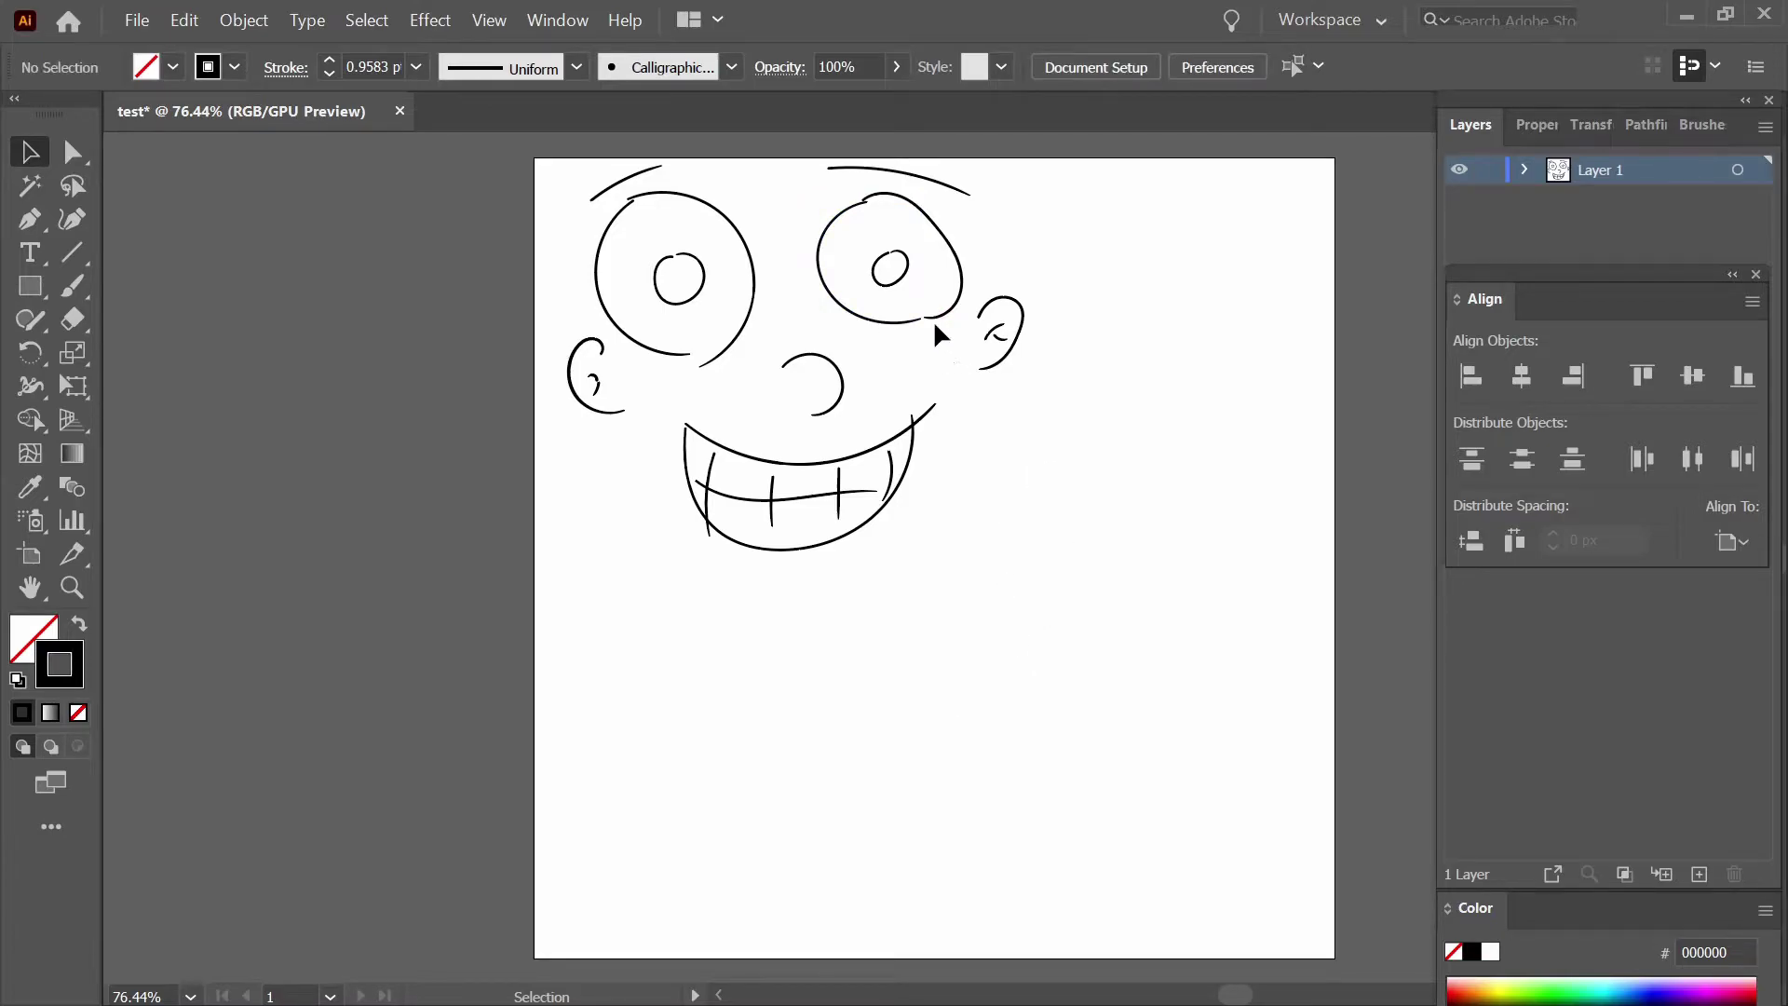
key("ctrl+shift+z")
left_click(993, 448)
left_click(892, 385)
left_click(1042, 427)
key("ctrl+z")
key("ctrl+shift+z")
key("ctrl+z")
key("ctrl+shift+z")
key("ctrl+z")
left_click(375, 299)
Directly select the left curve of the right eye and pick the anchor point at its upper end.
left_click(70, 152)
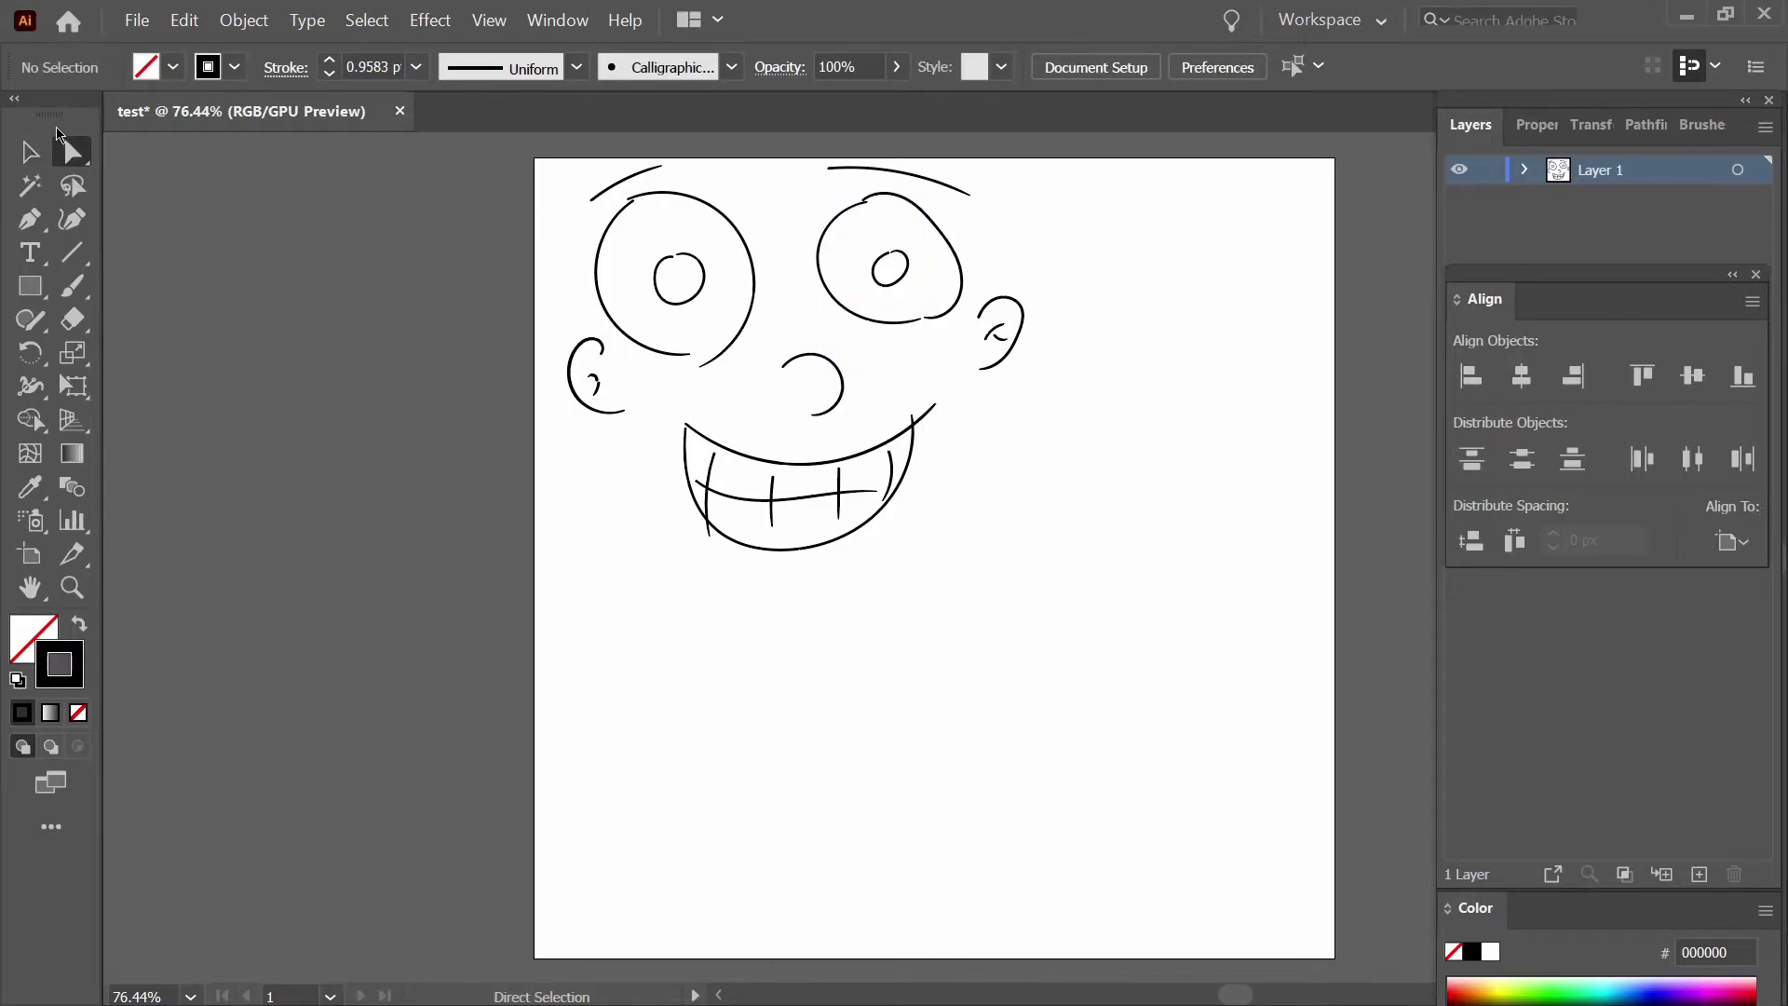
left_click(821, 280)
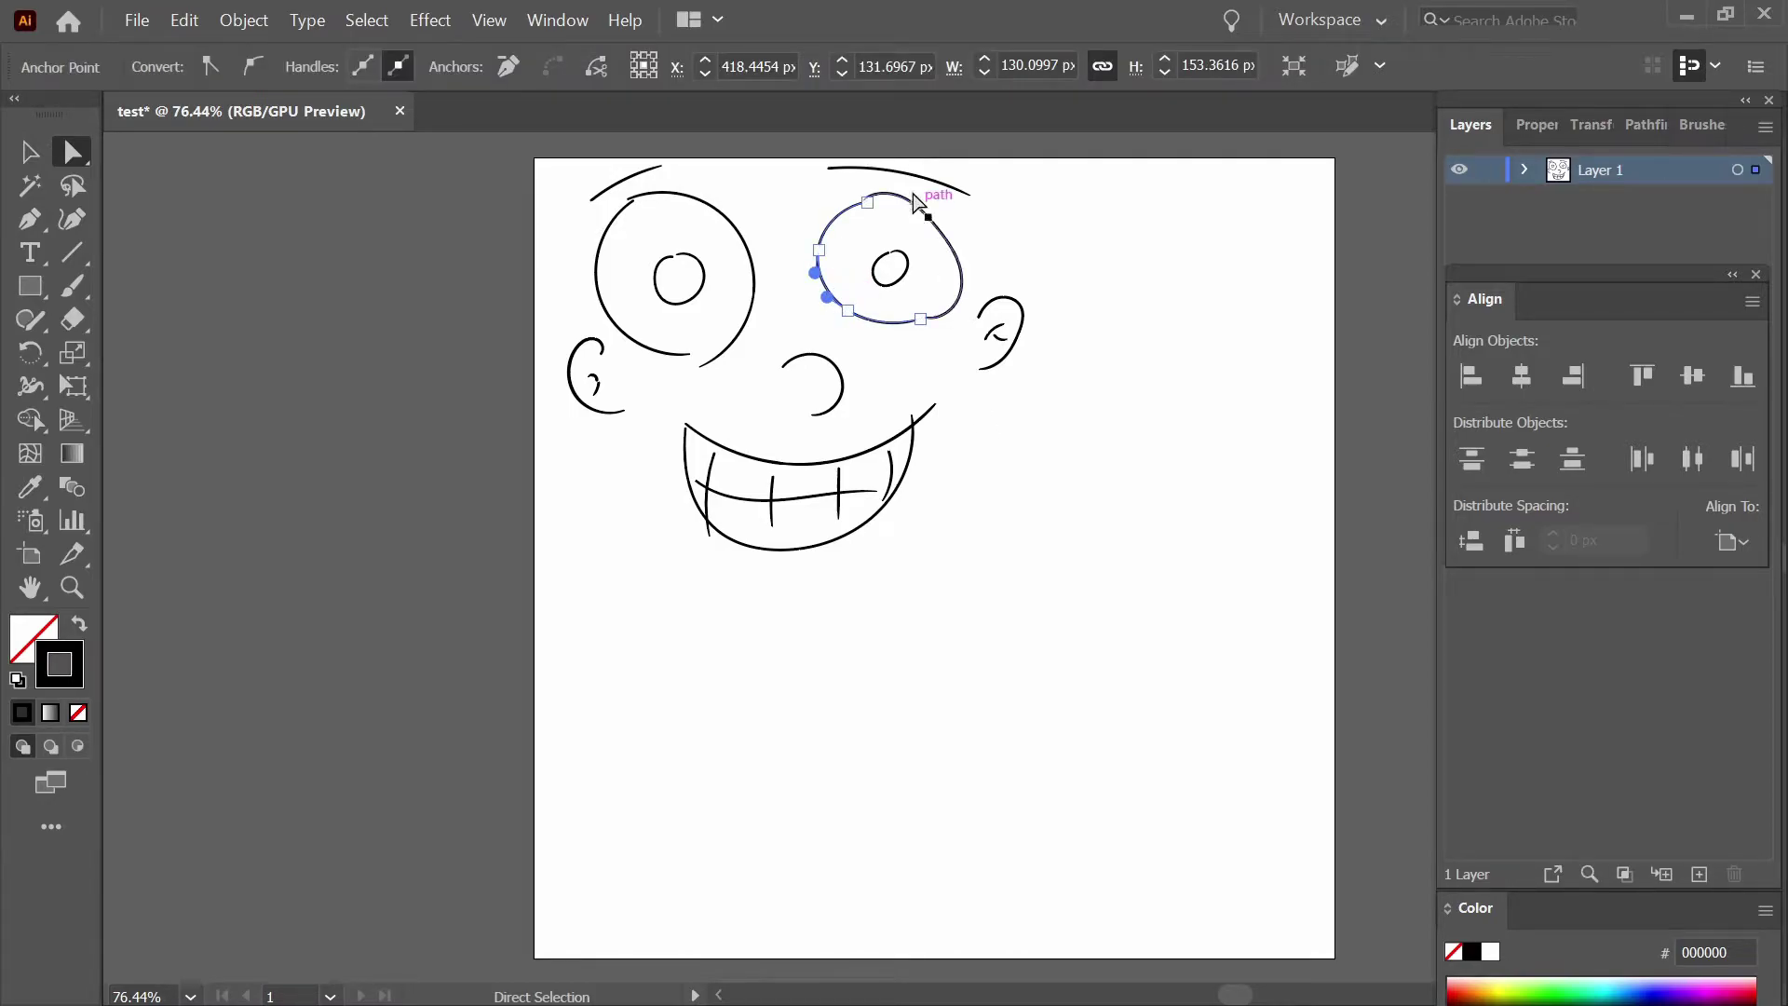
key("ctrl+plus")
key("ctrl+plus")
key("ctrl+plus")
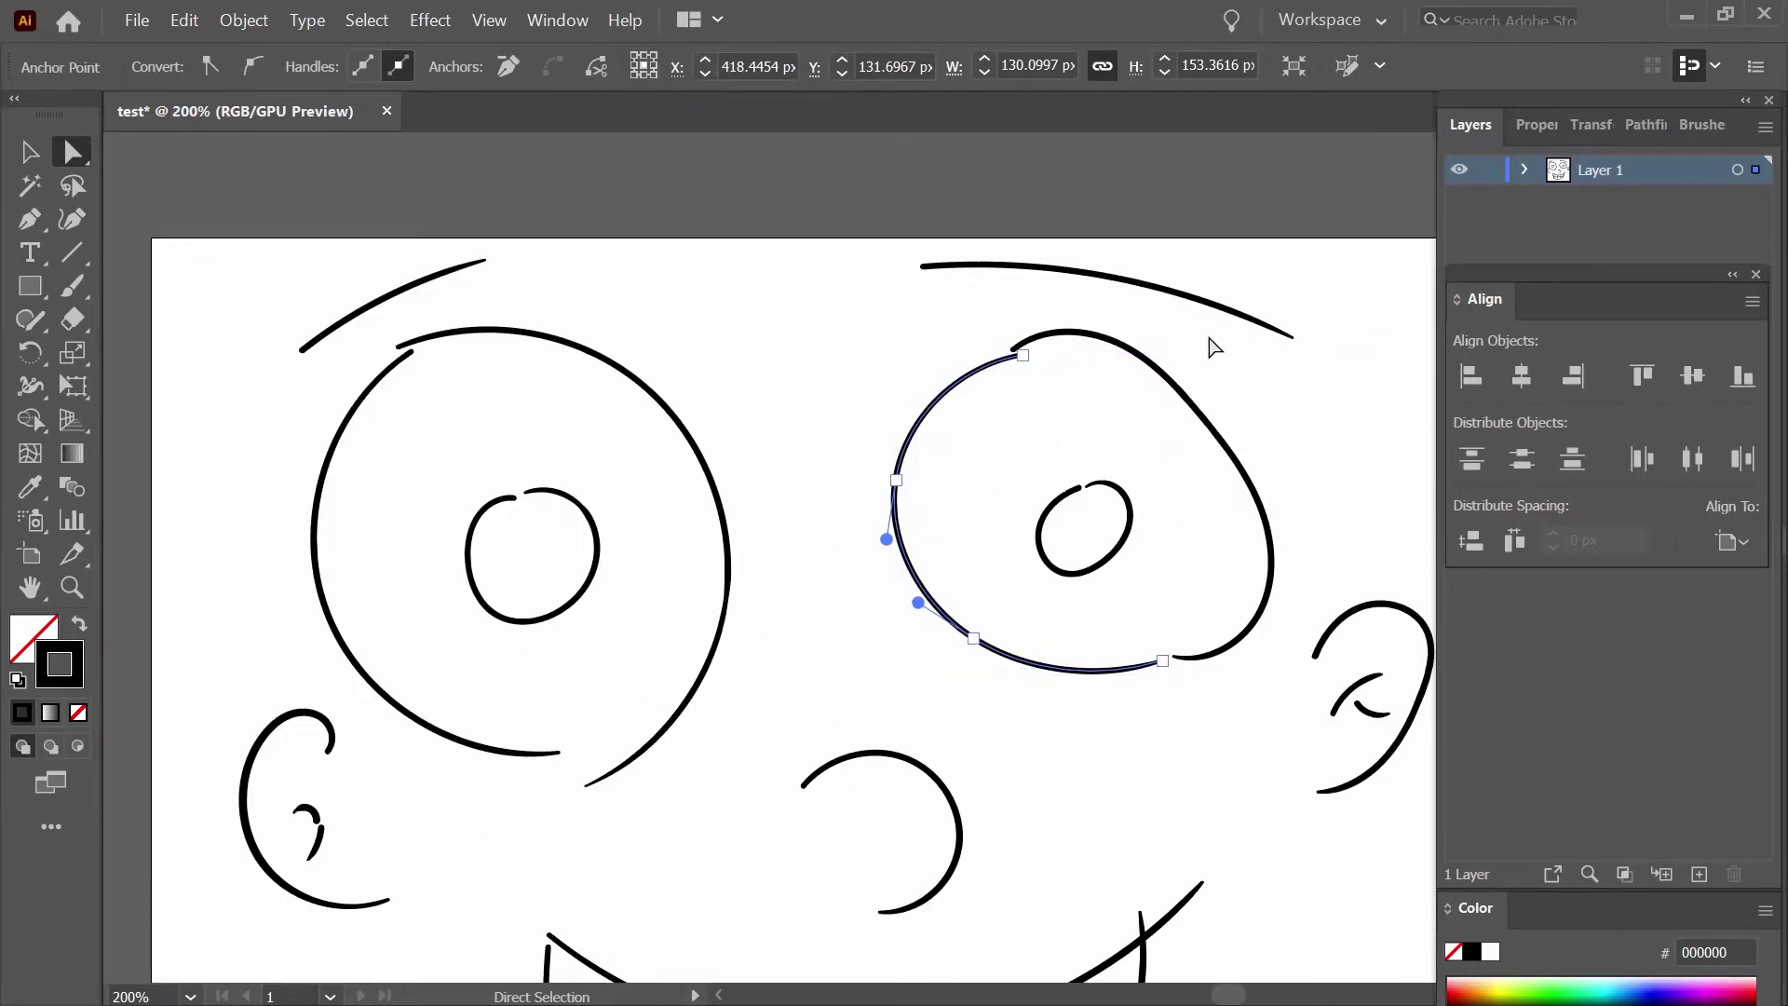
left_click_drag(1211, 381, 979, 219)
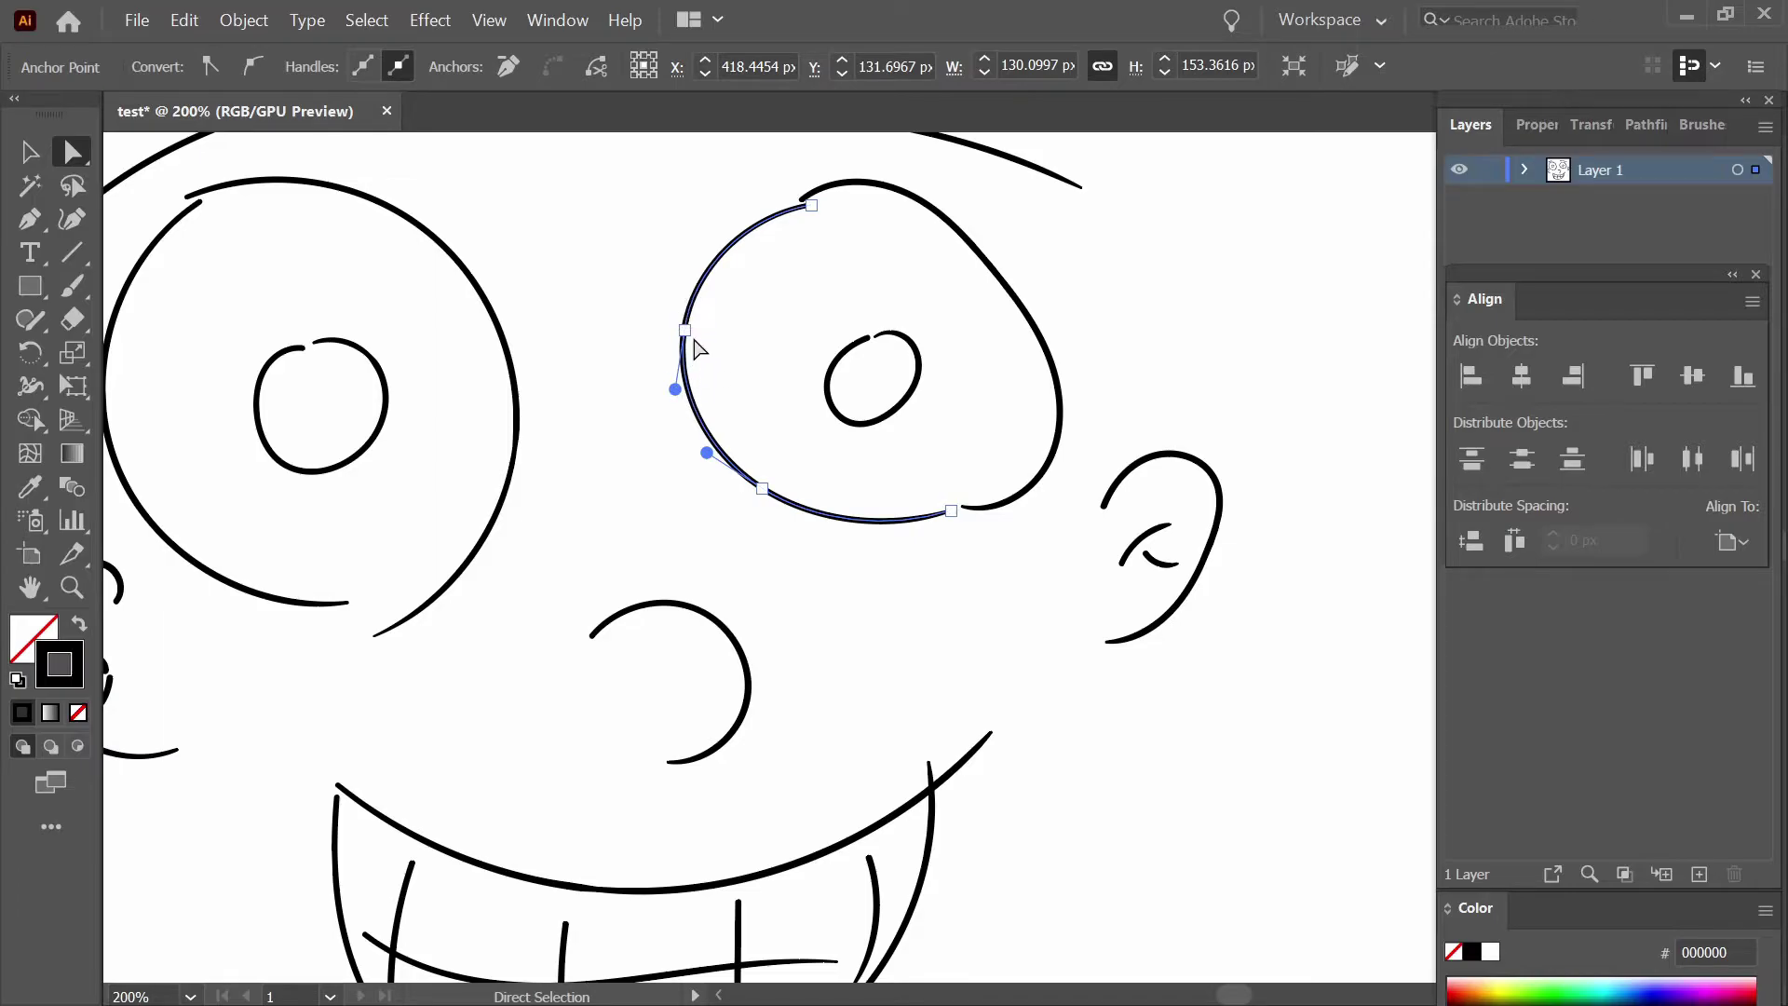
left_click_drag(811, 205, 811, 204)
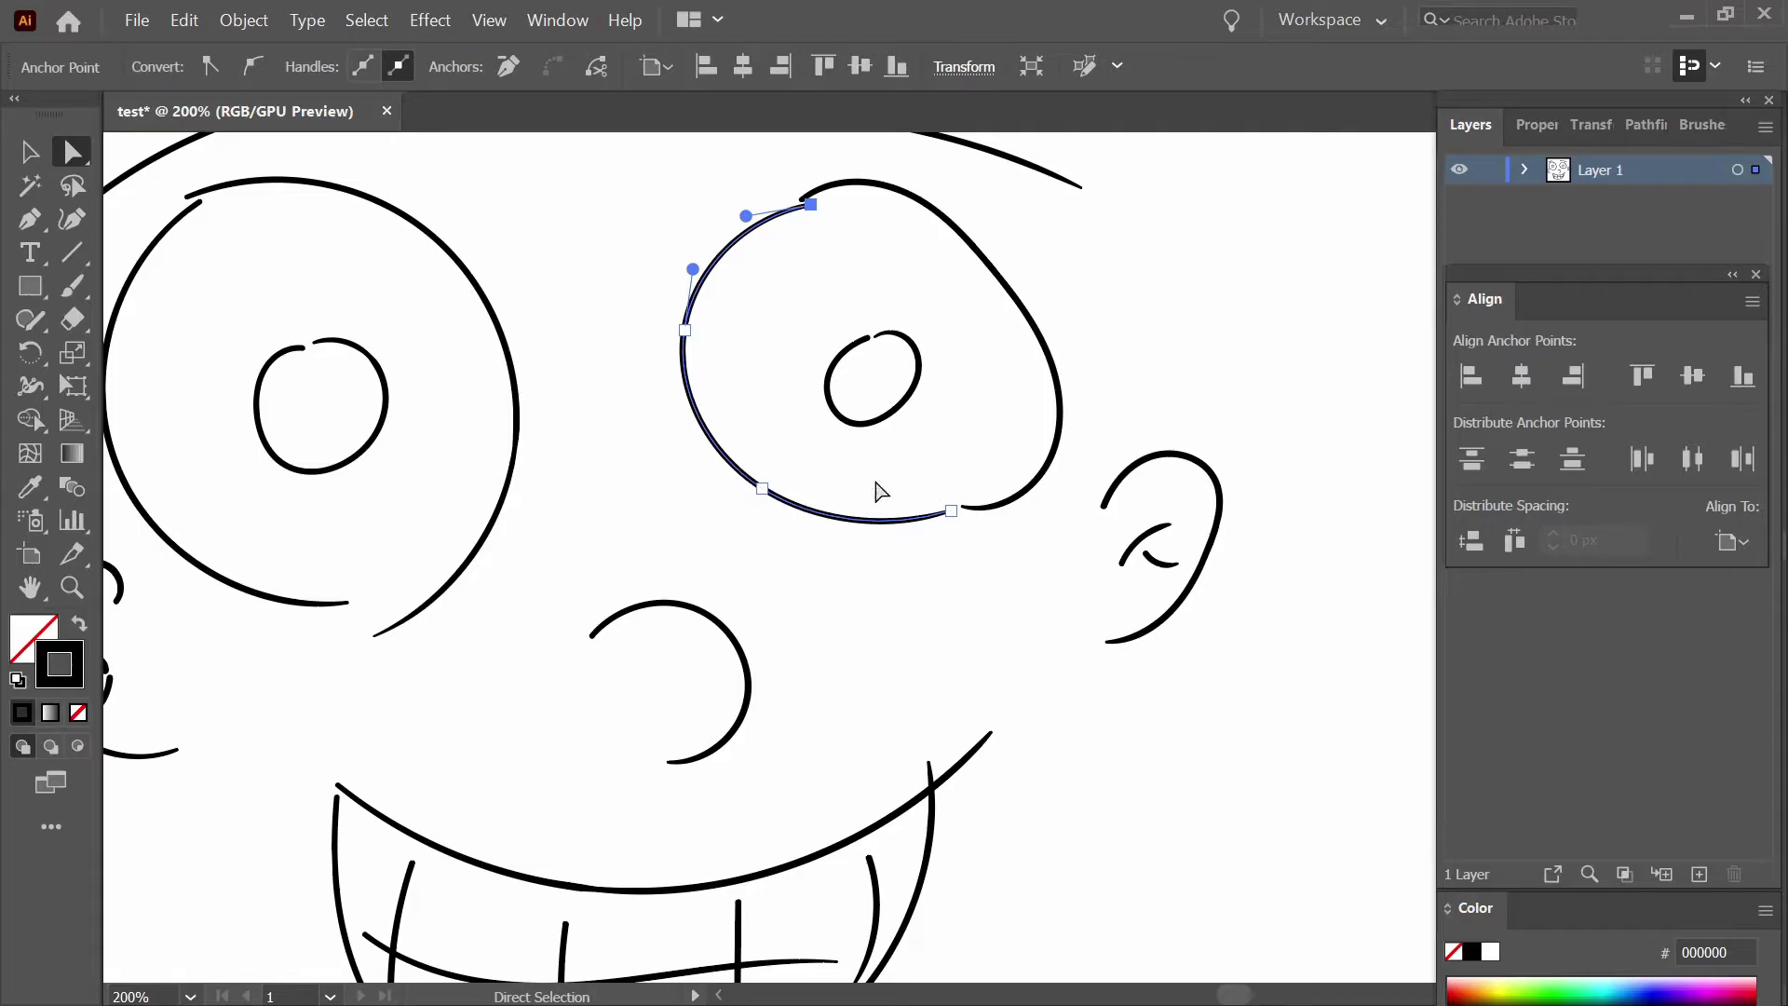
Rotate the handle of the lower-left anchor on the right eye's curve, undoing the trial moves of that anchor and the end anchor.
left_click(760, 490)
left_click_drag(708, 452, 739, 424)
left_click_drag(820, 535, 722, 533)
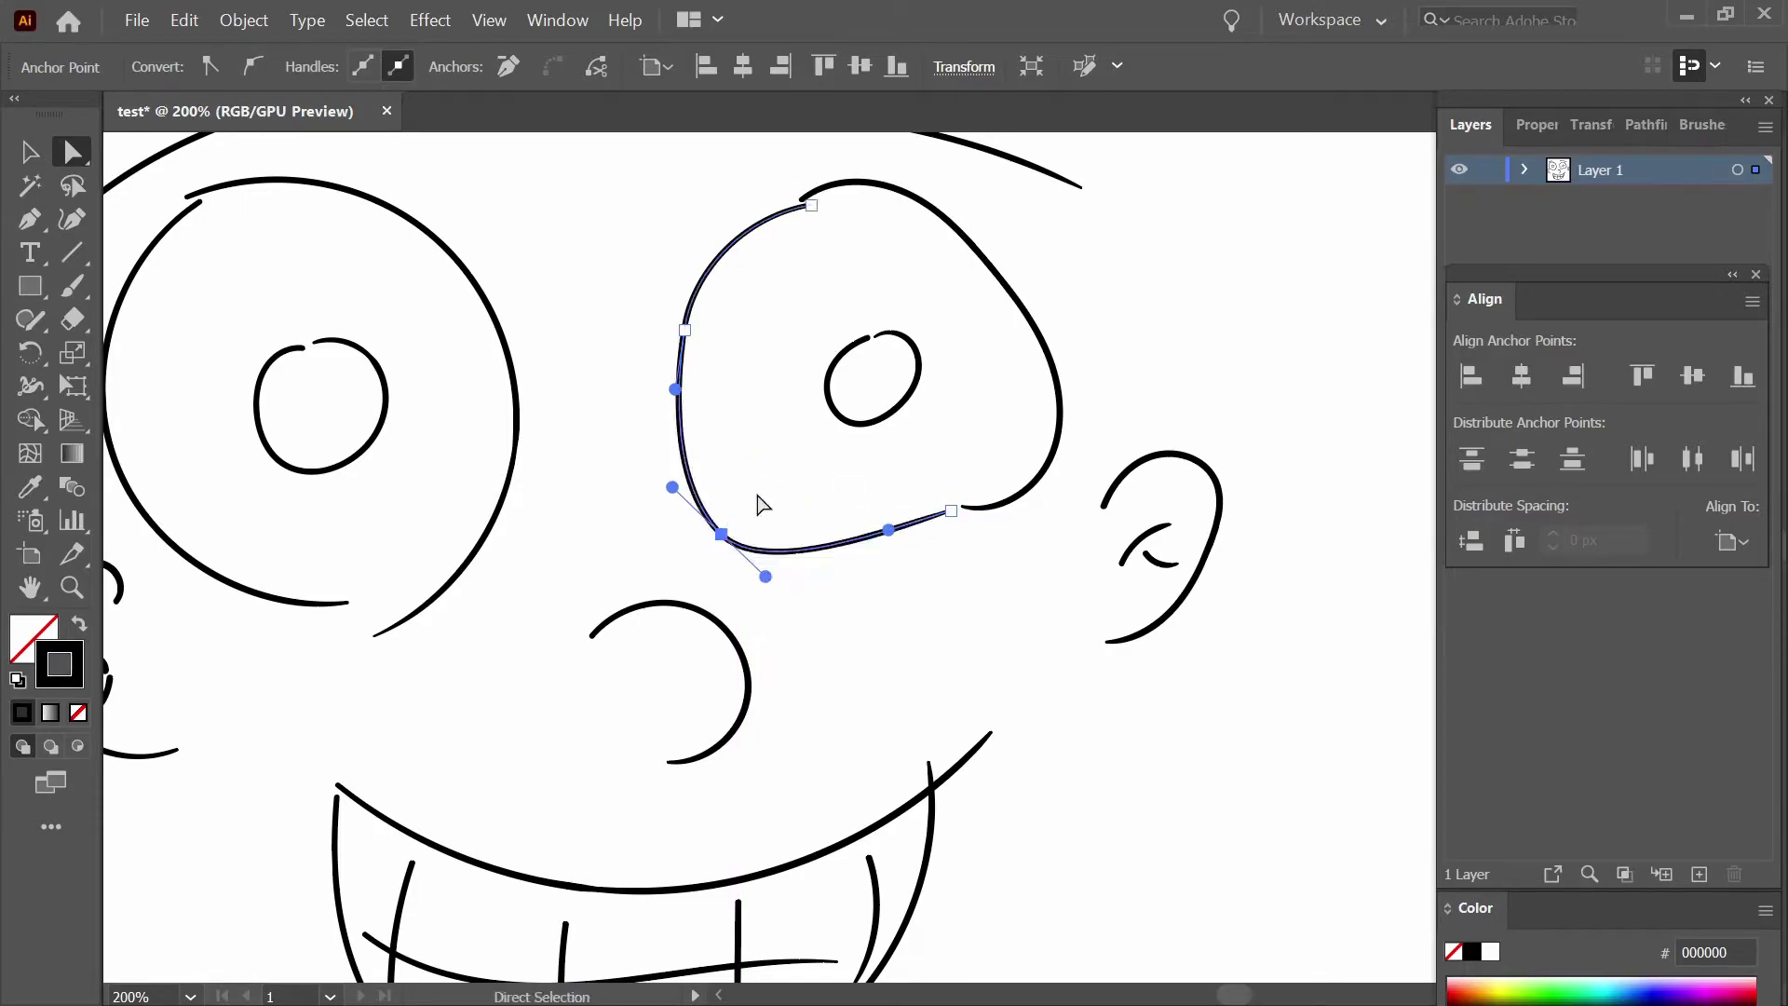
left_click_drag(951, 510, 1110, 387)
key("ctrl+z")
key("ctrl+z")
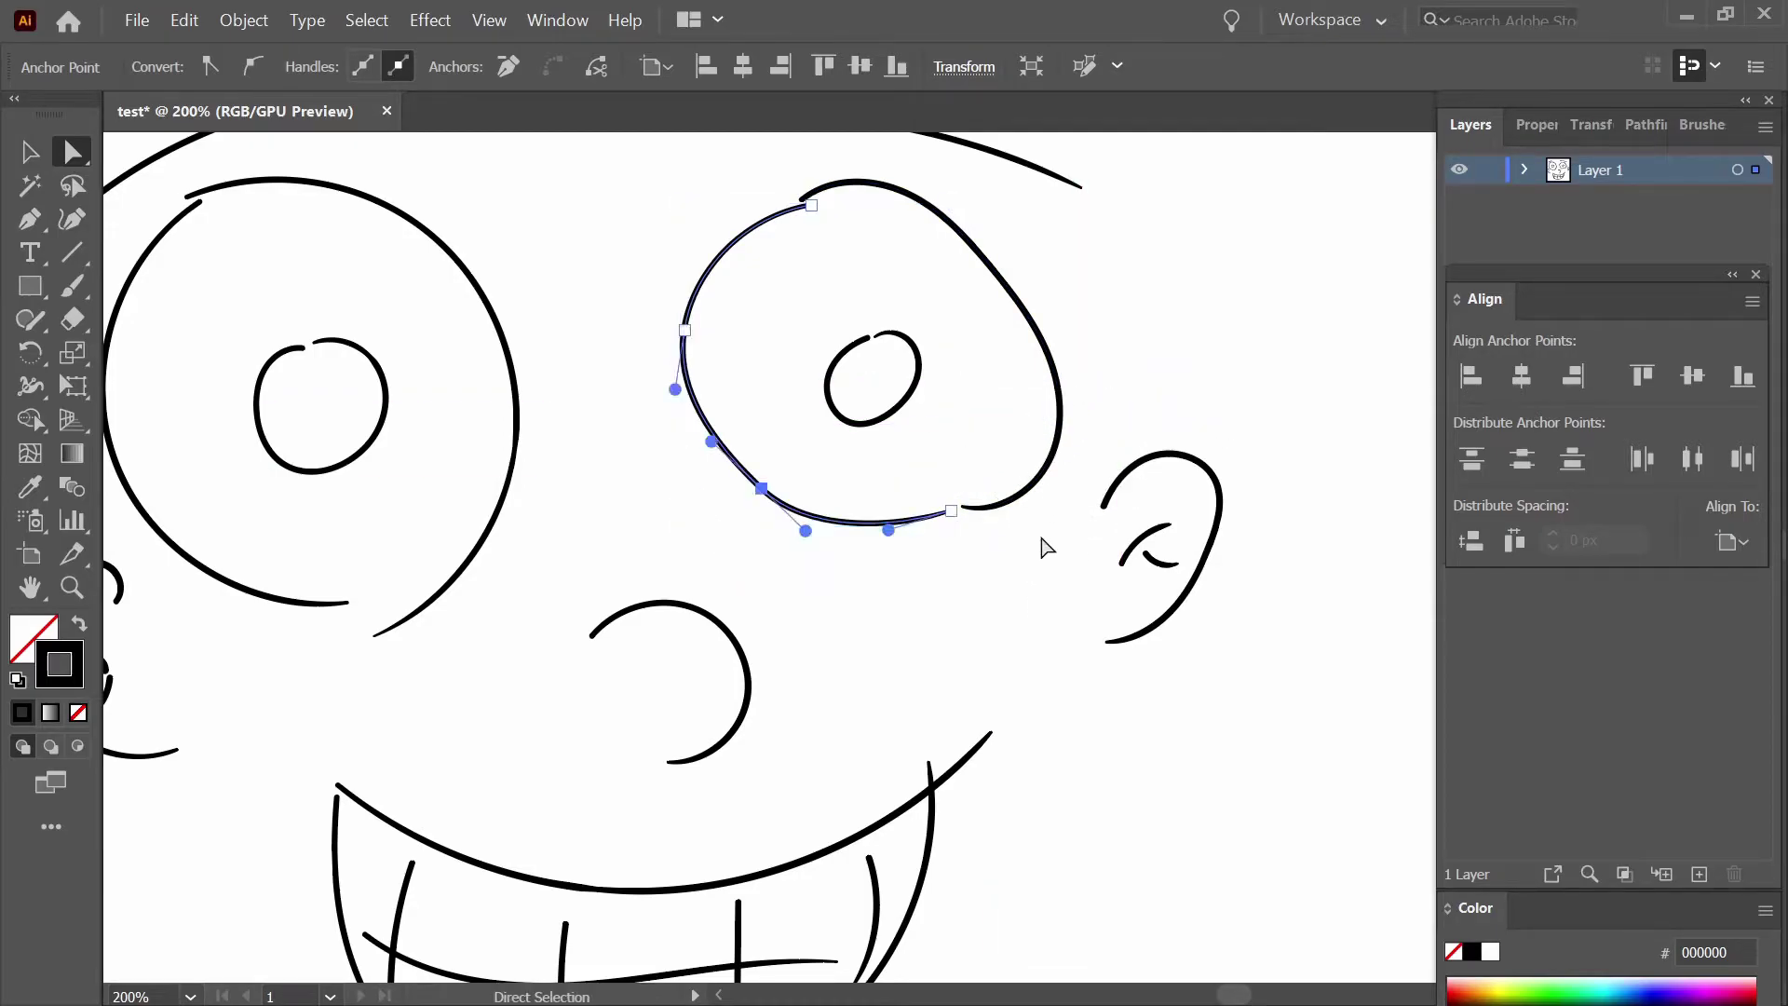
Try stretching the left anchor's direction handle far downward on the right eye's curve, and undo it.
left_click_drag(675, 389, 640, 660)
left_click(761, 489)
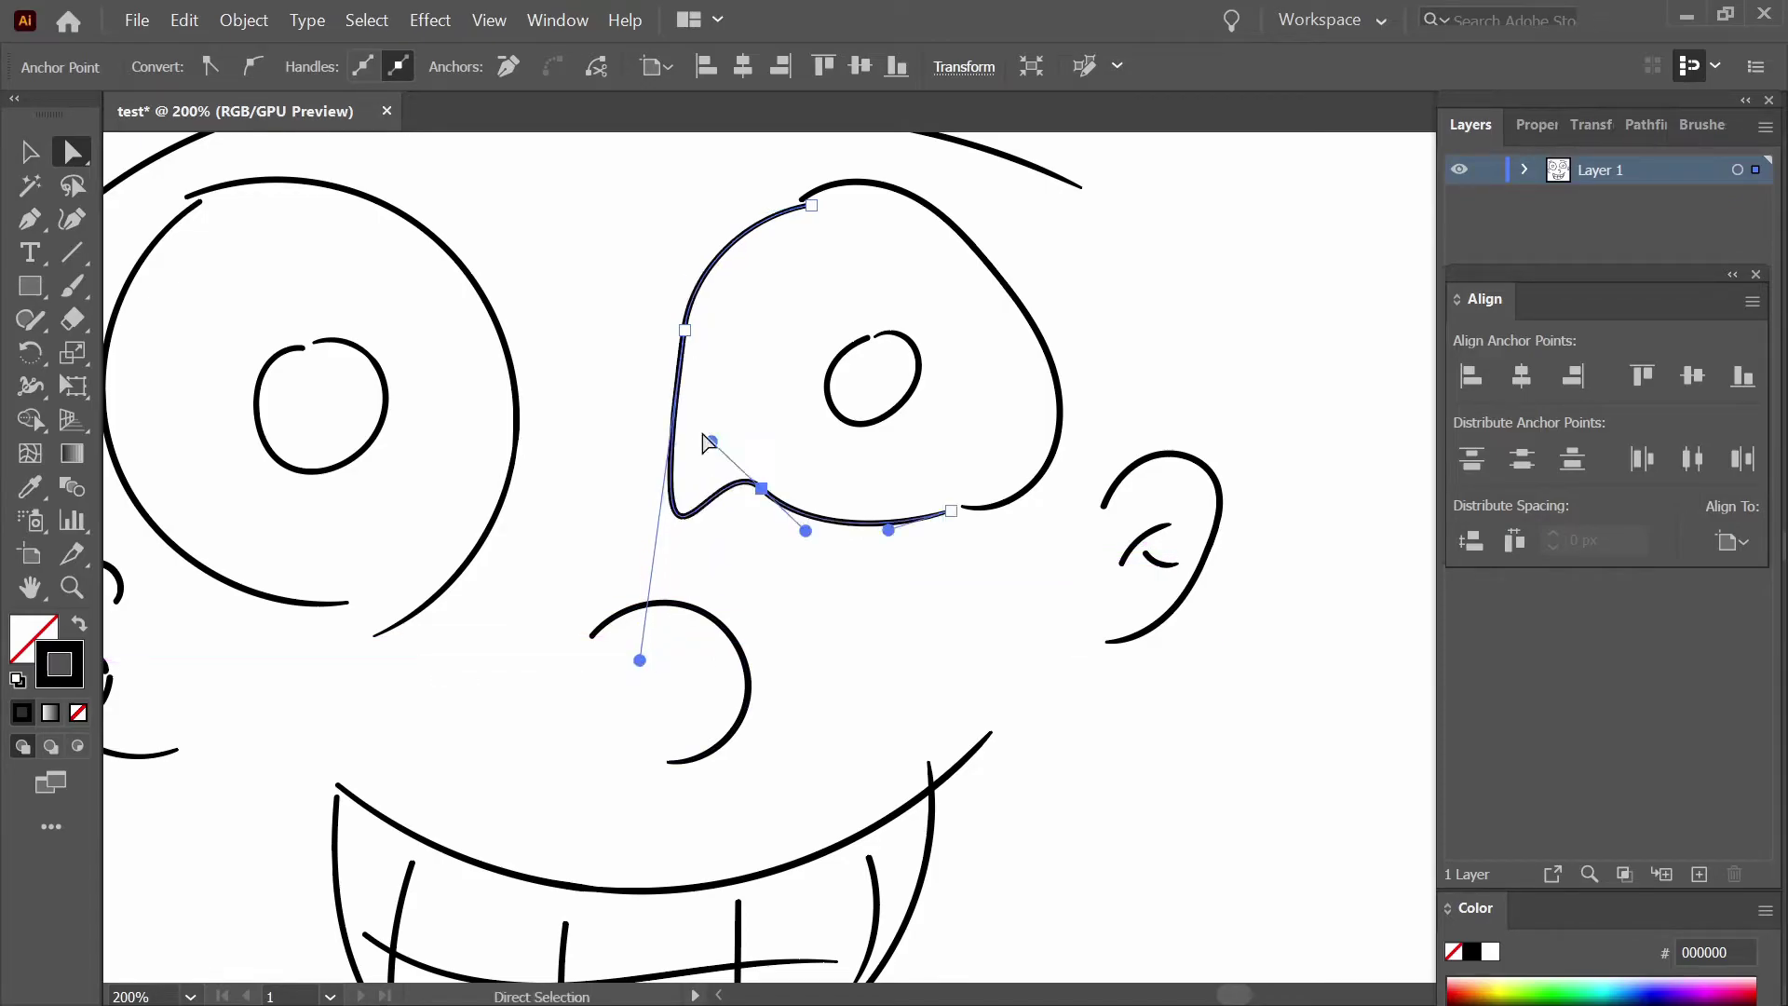
key("ctrl+z")
key("ctrl+z")
key("ctrl+z")
key("ctrl+z")
Try pulling the lower-right anchor of the right eye's pupil outward, and undo the change.
left_click_drag(895, 410, 940, 376)
left_click(1096, 409)
key("ctrl+z")
key("ctrl+z")
key("ctrl+z")
key("ctrl+z")
key("ctrl+z")
key("ctrl+z")
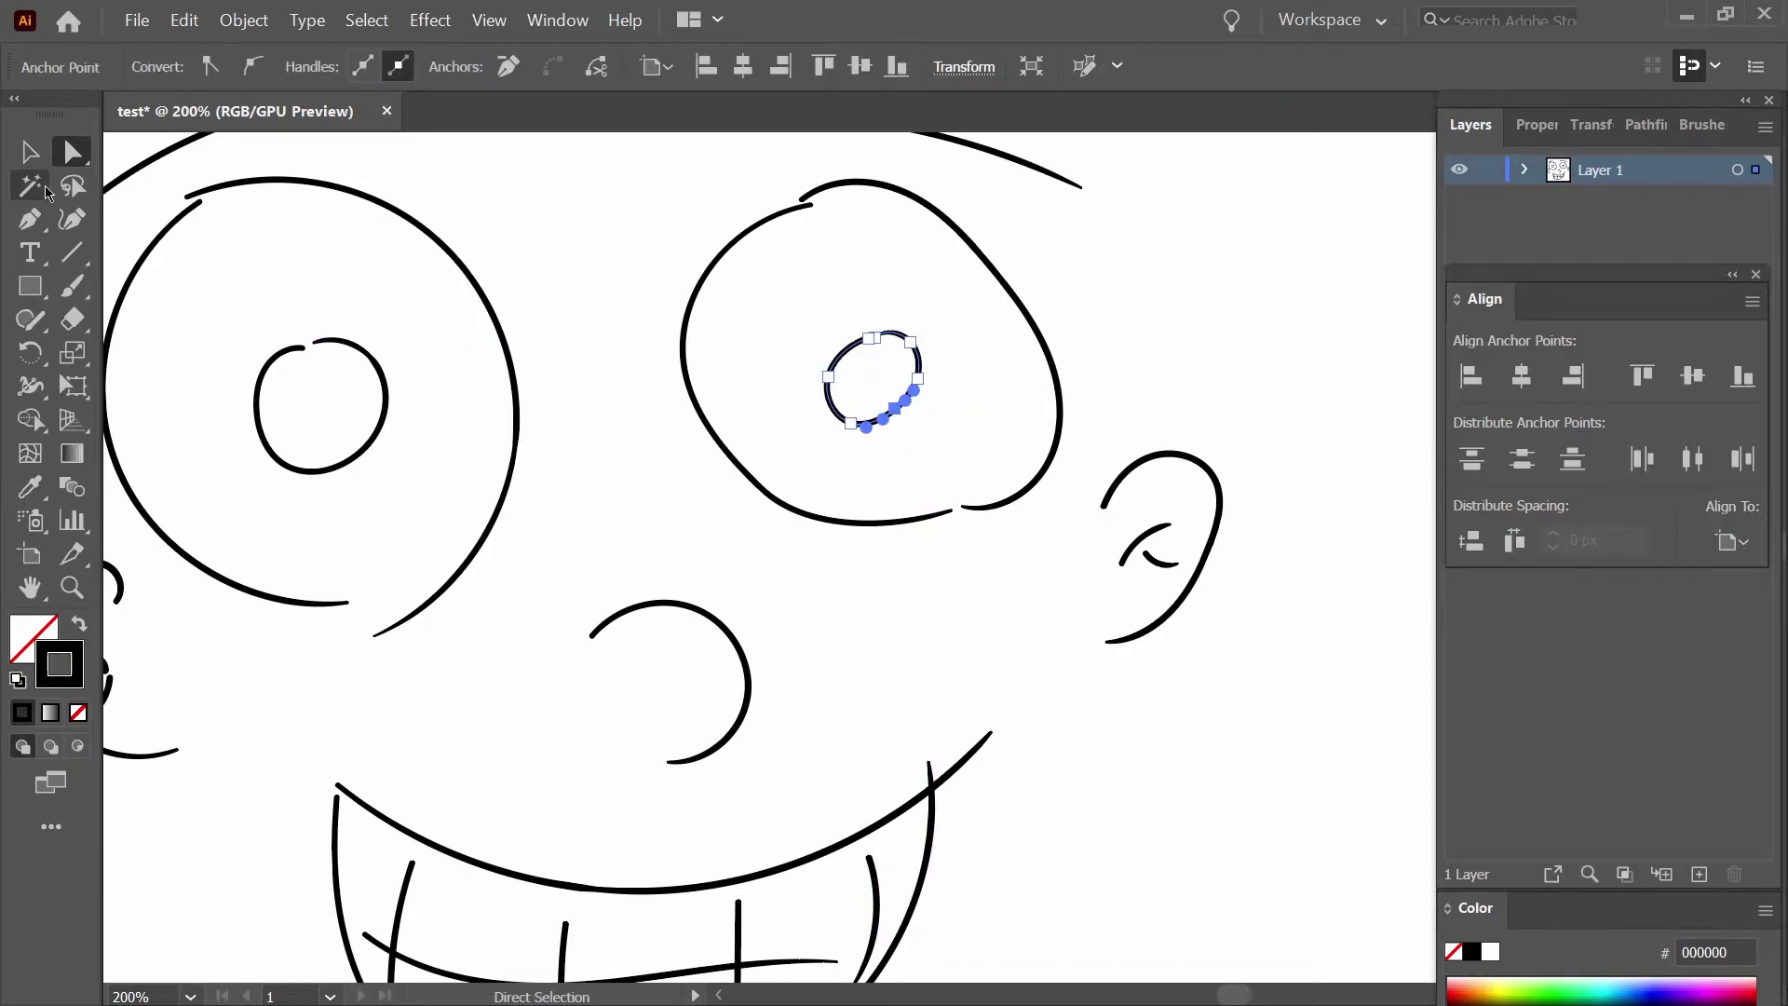
Draw a closed, leaf-like curved shape from three anchor points with the Pen tool, to the right of the mouth.
left_click(43, 207)
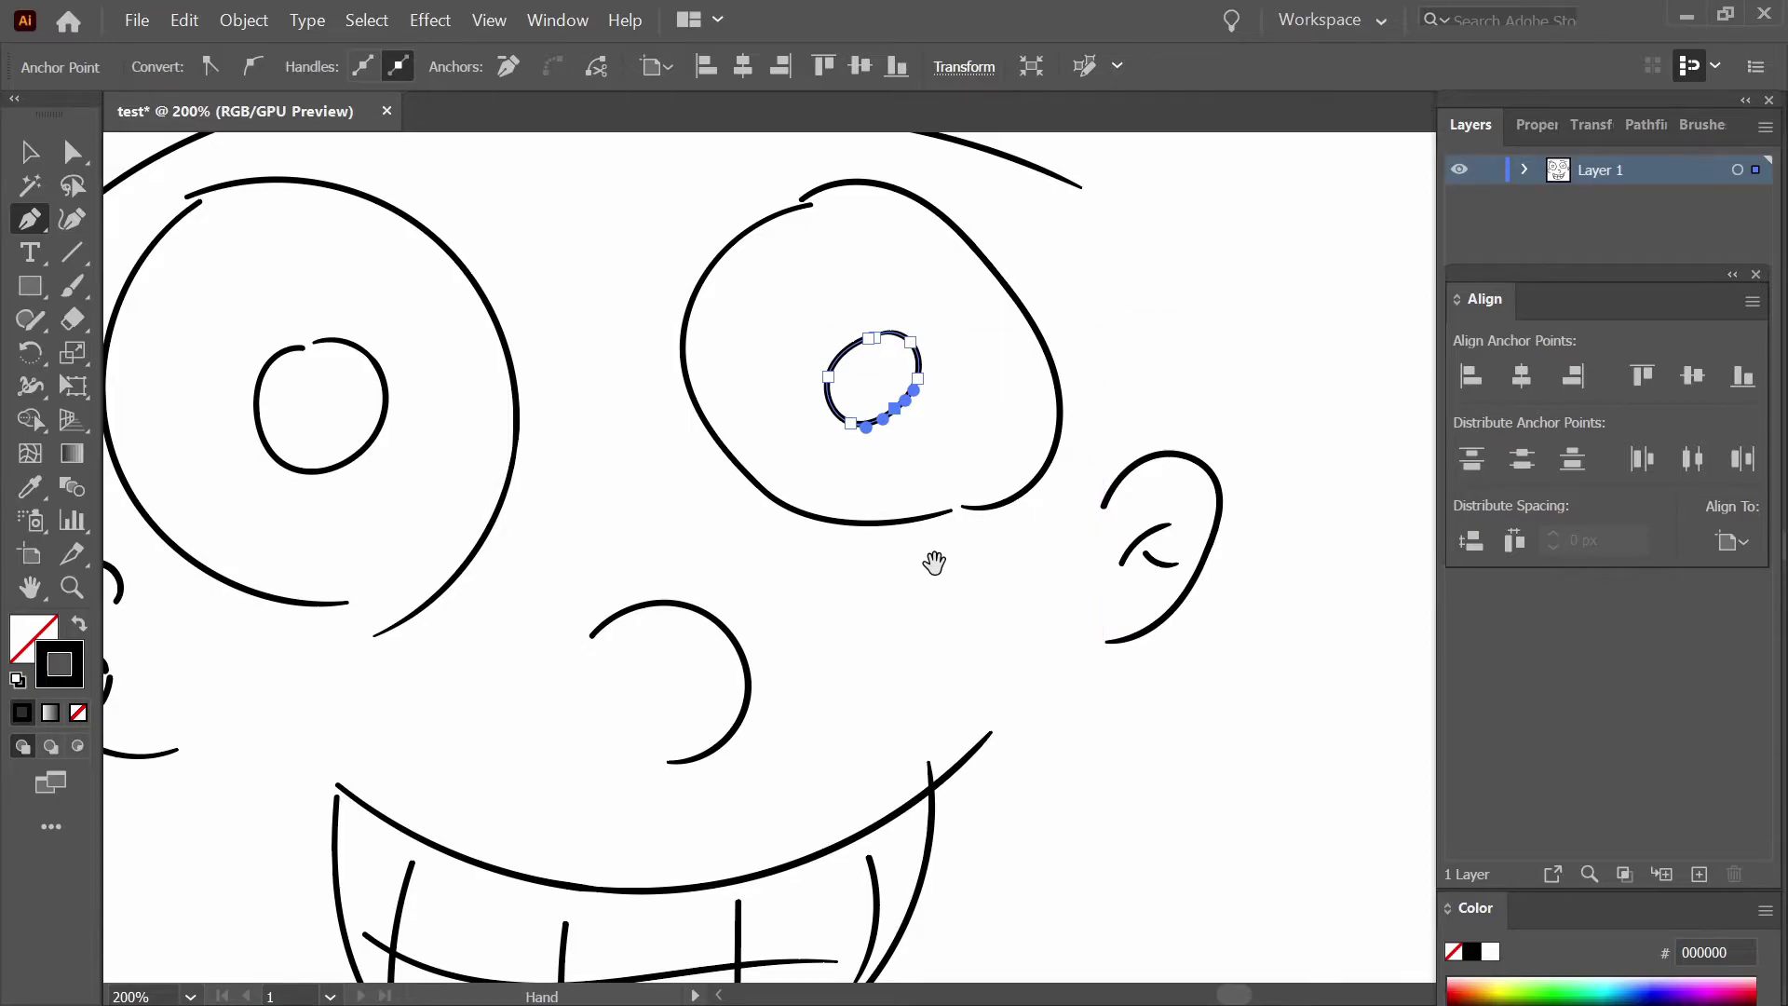
scroll(959, 539, "down", 6)
scroll(959, 538, "right", 2)
left_click(918, 402)
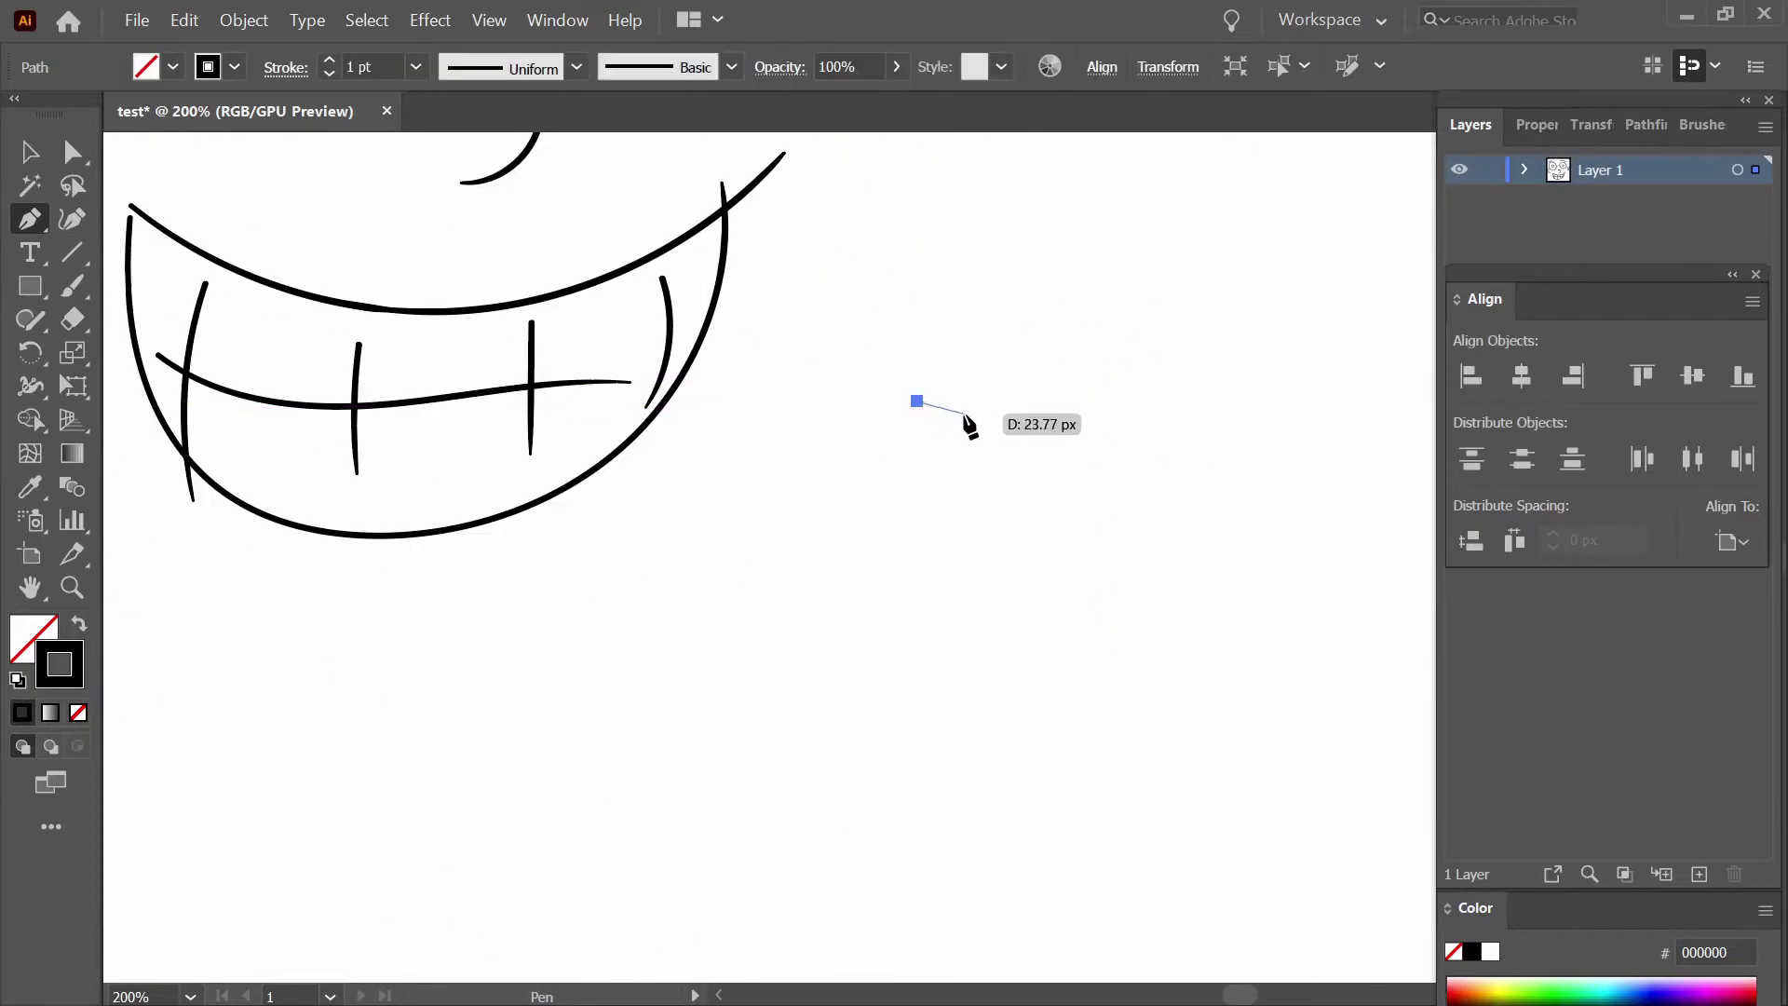
left_click(1087, 290)
left_click_drag(1087, 288, 1195, 306)
left_click(1087, 289)
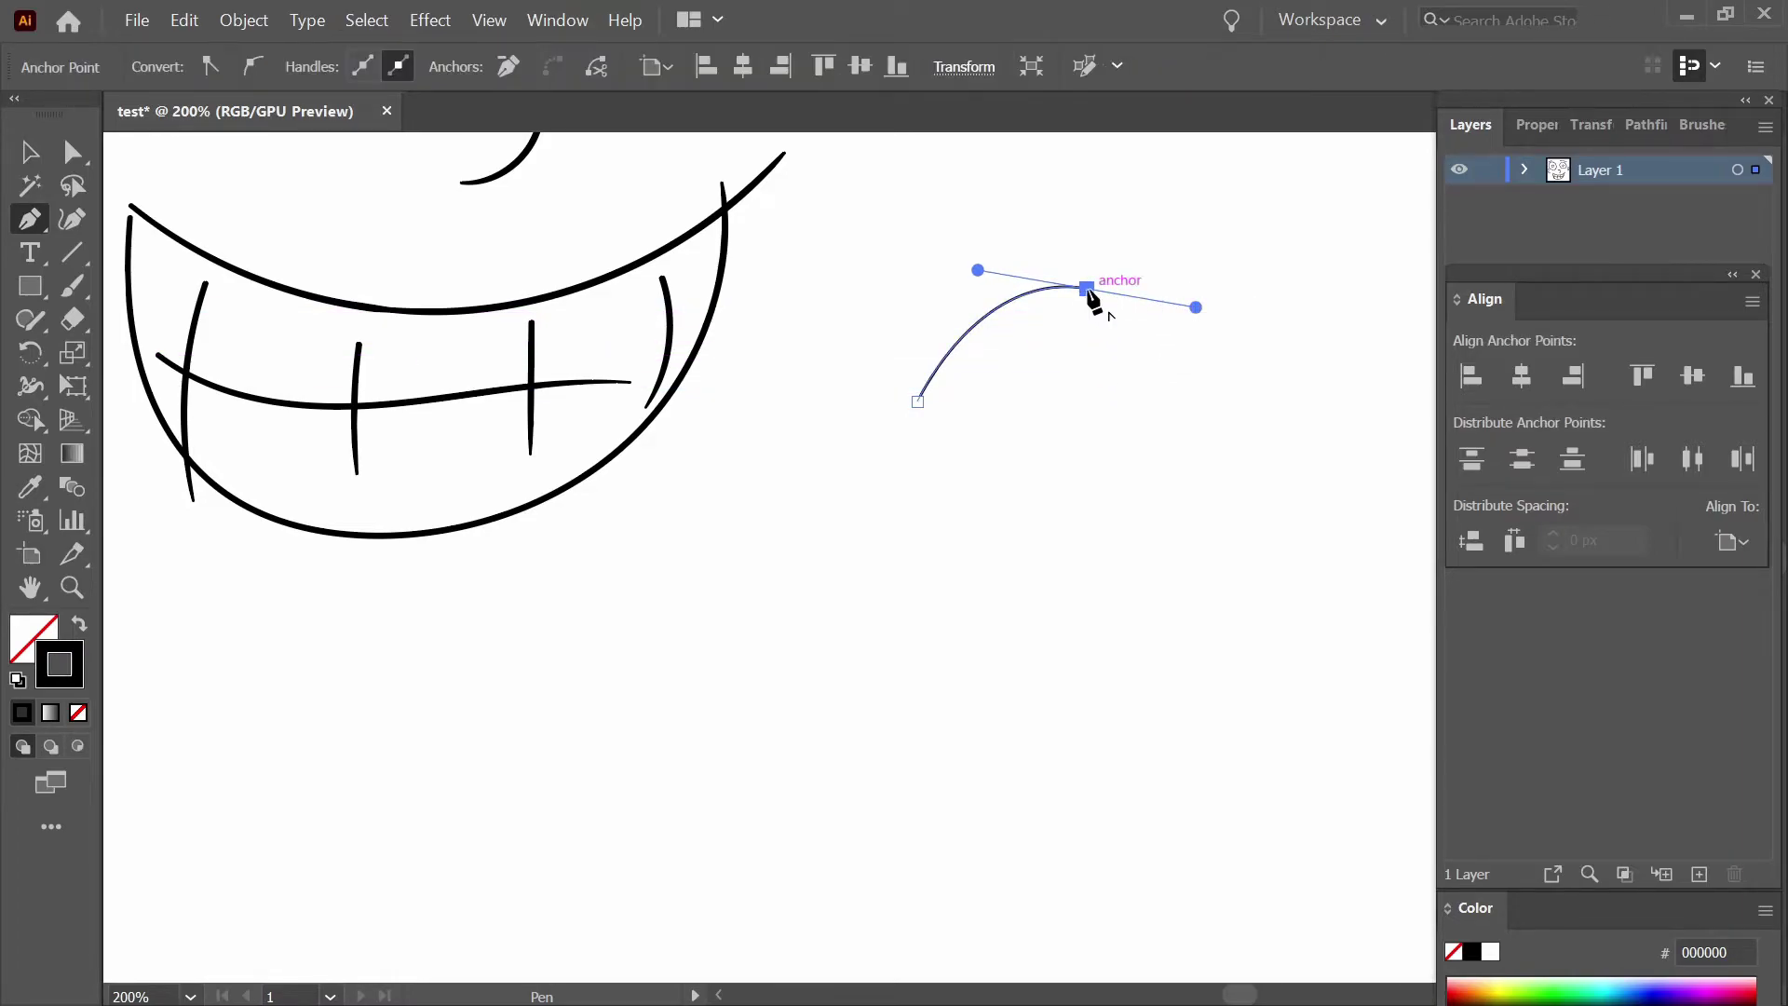
left_click_drag(1103, 399, 1056, 475)
left_click(1104, 401)
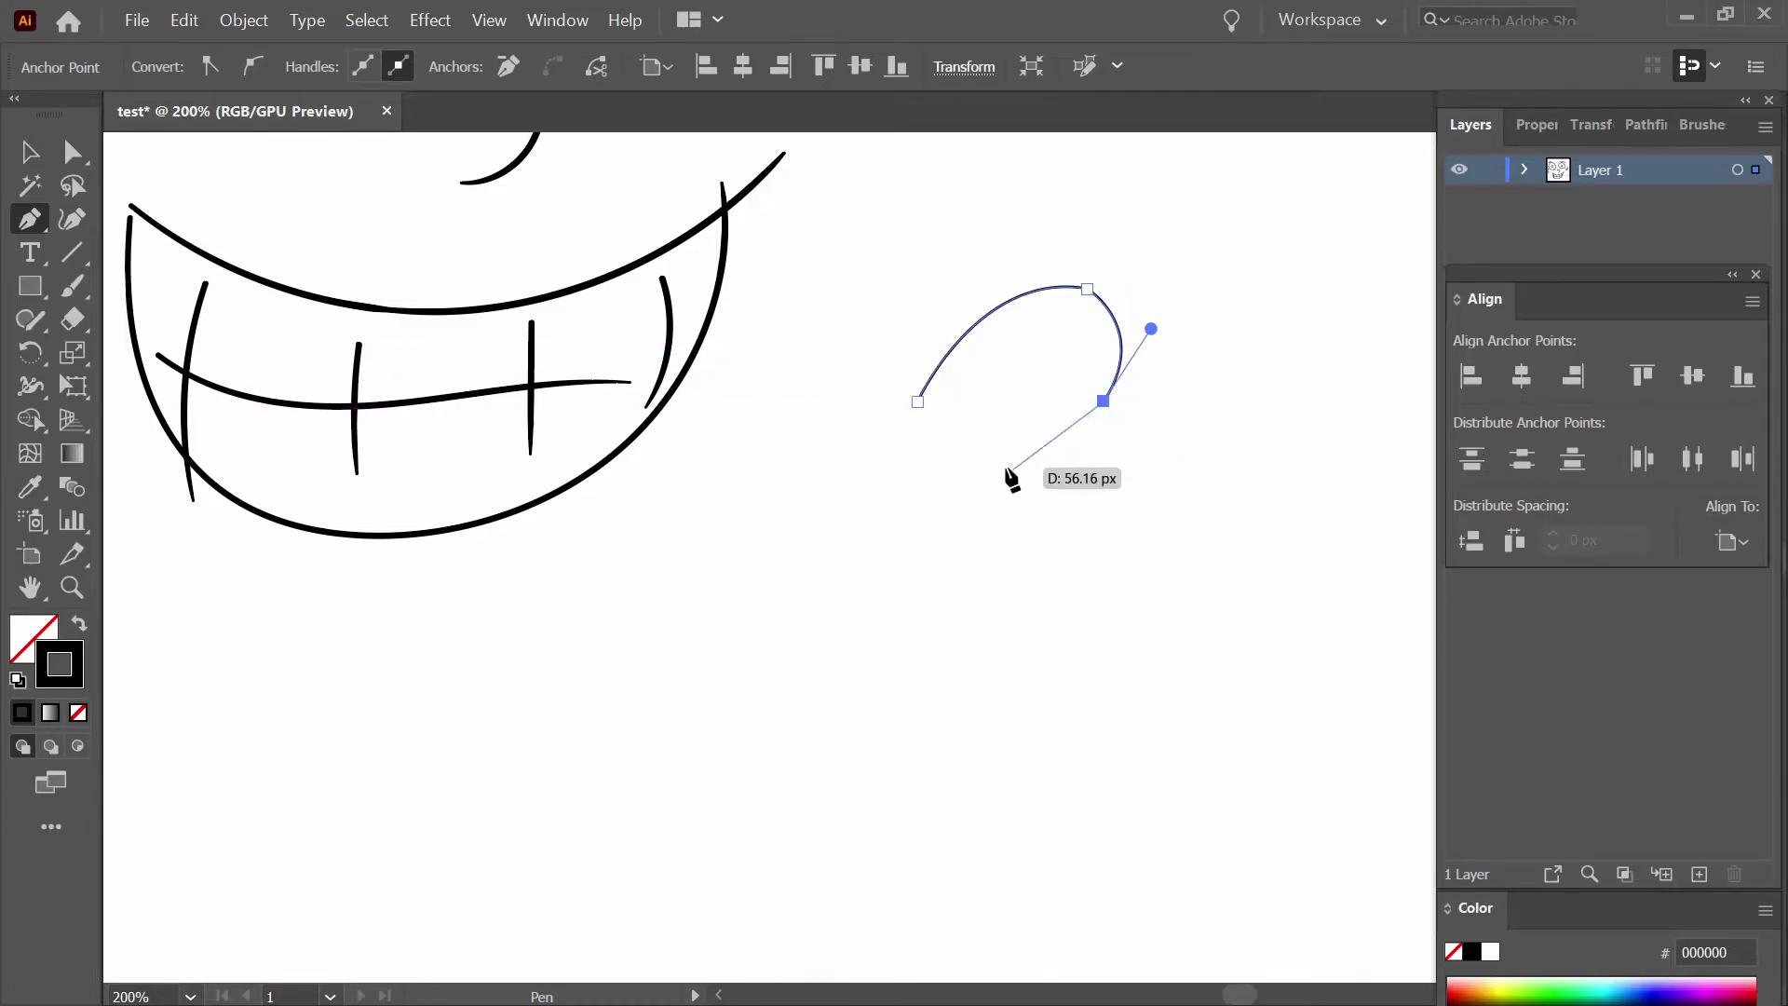
left_click_drag(917, 401, 858, 246)
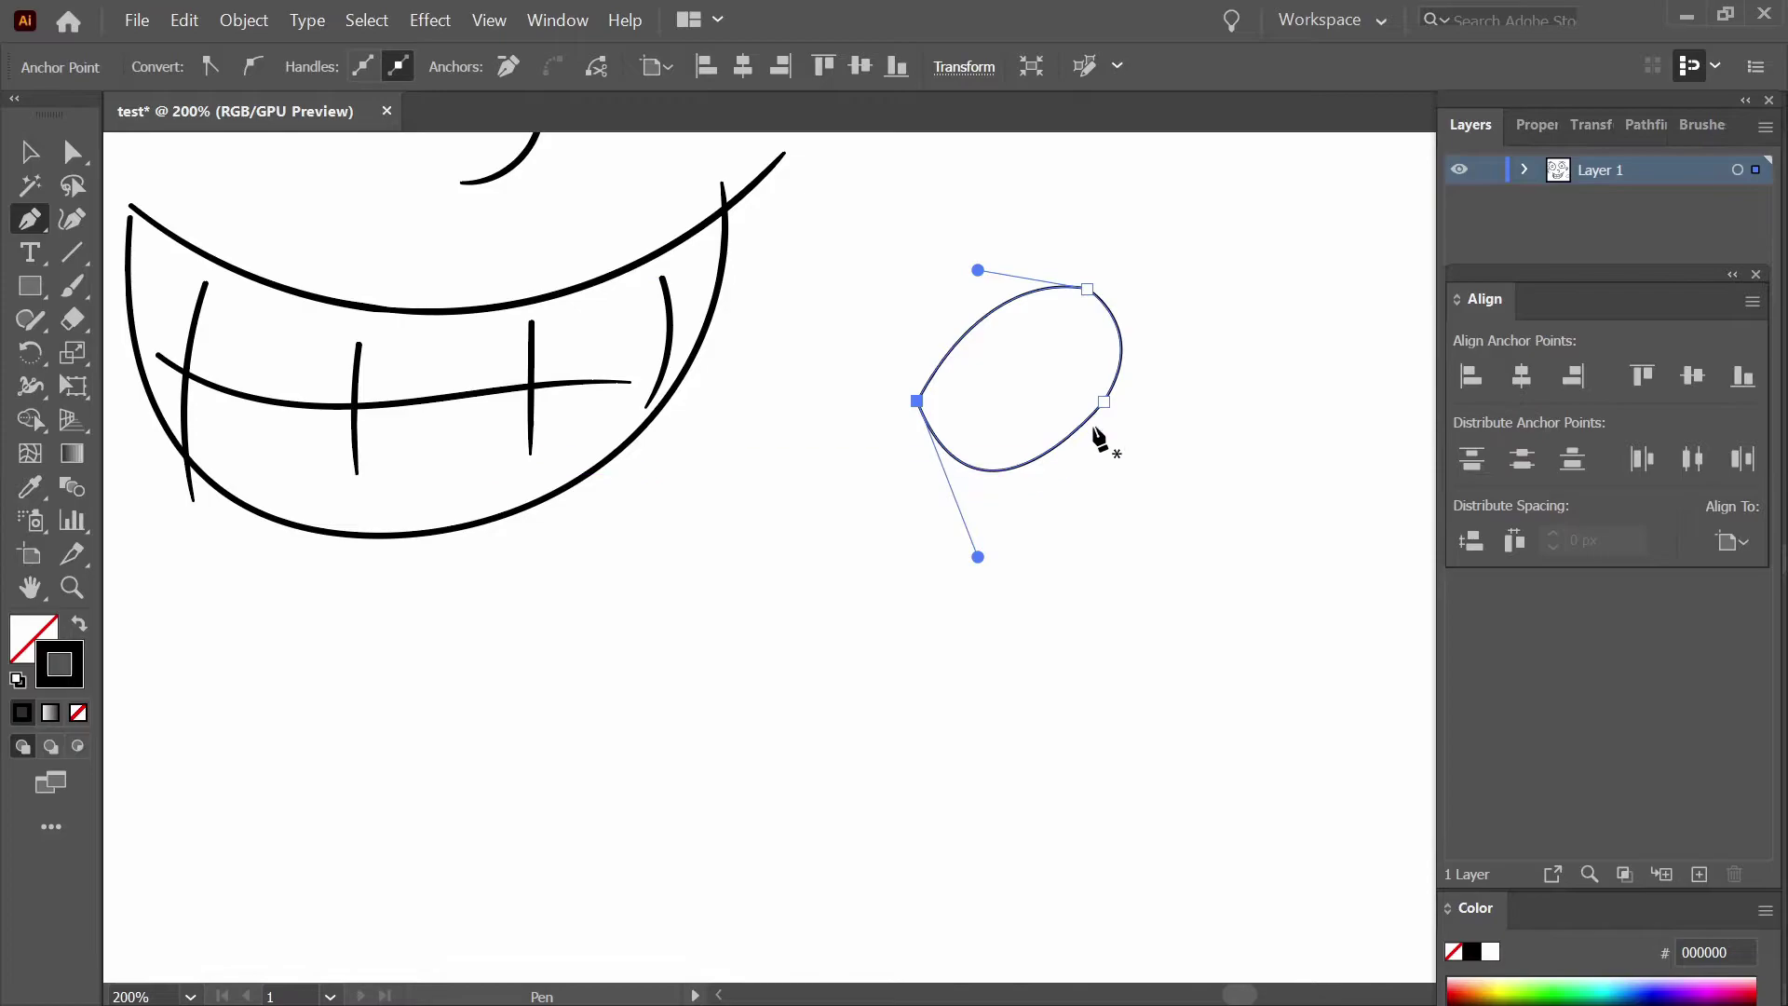
Try drawing a second curved path with the Pen tool beside the leaf-like shape, and undo all of its points.
left_click_drag(1187, 273, 1262, 389)
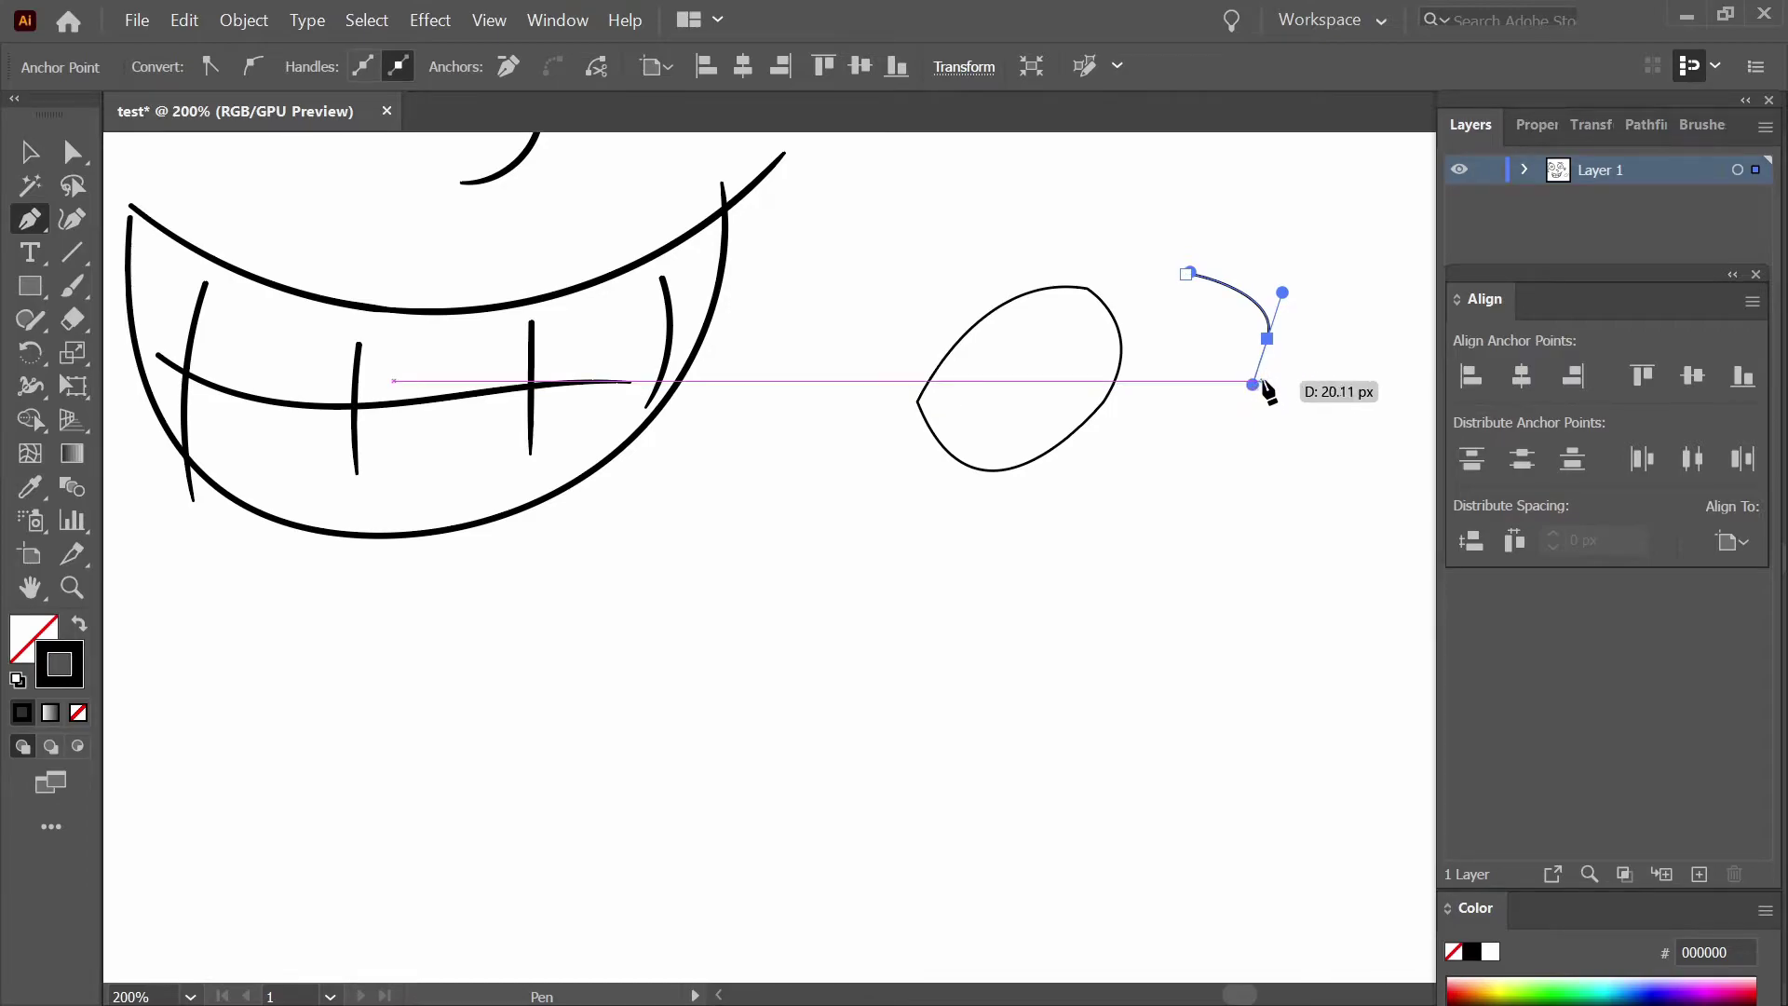
left_click_drag(1268, 339, 1302, 377)
left_click_drag(1301, 382, 1144, 432)
left_click_drag(1351, 366, 1200, 565)
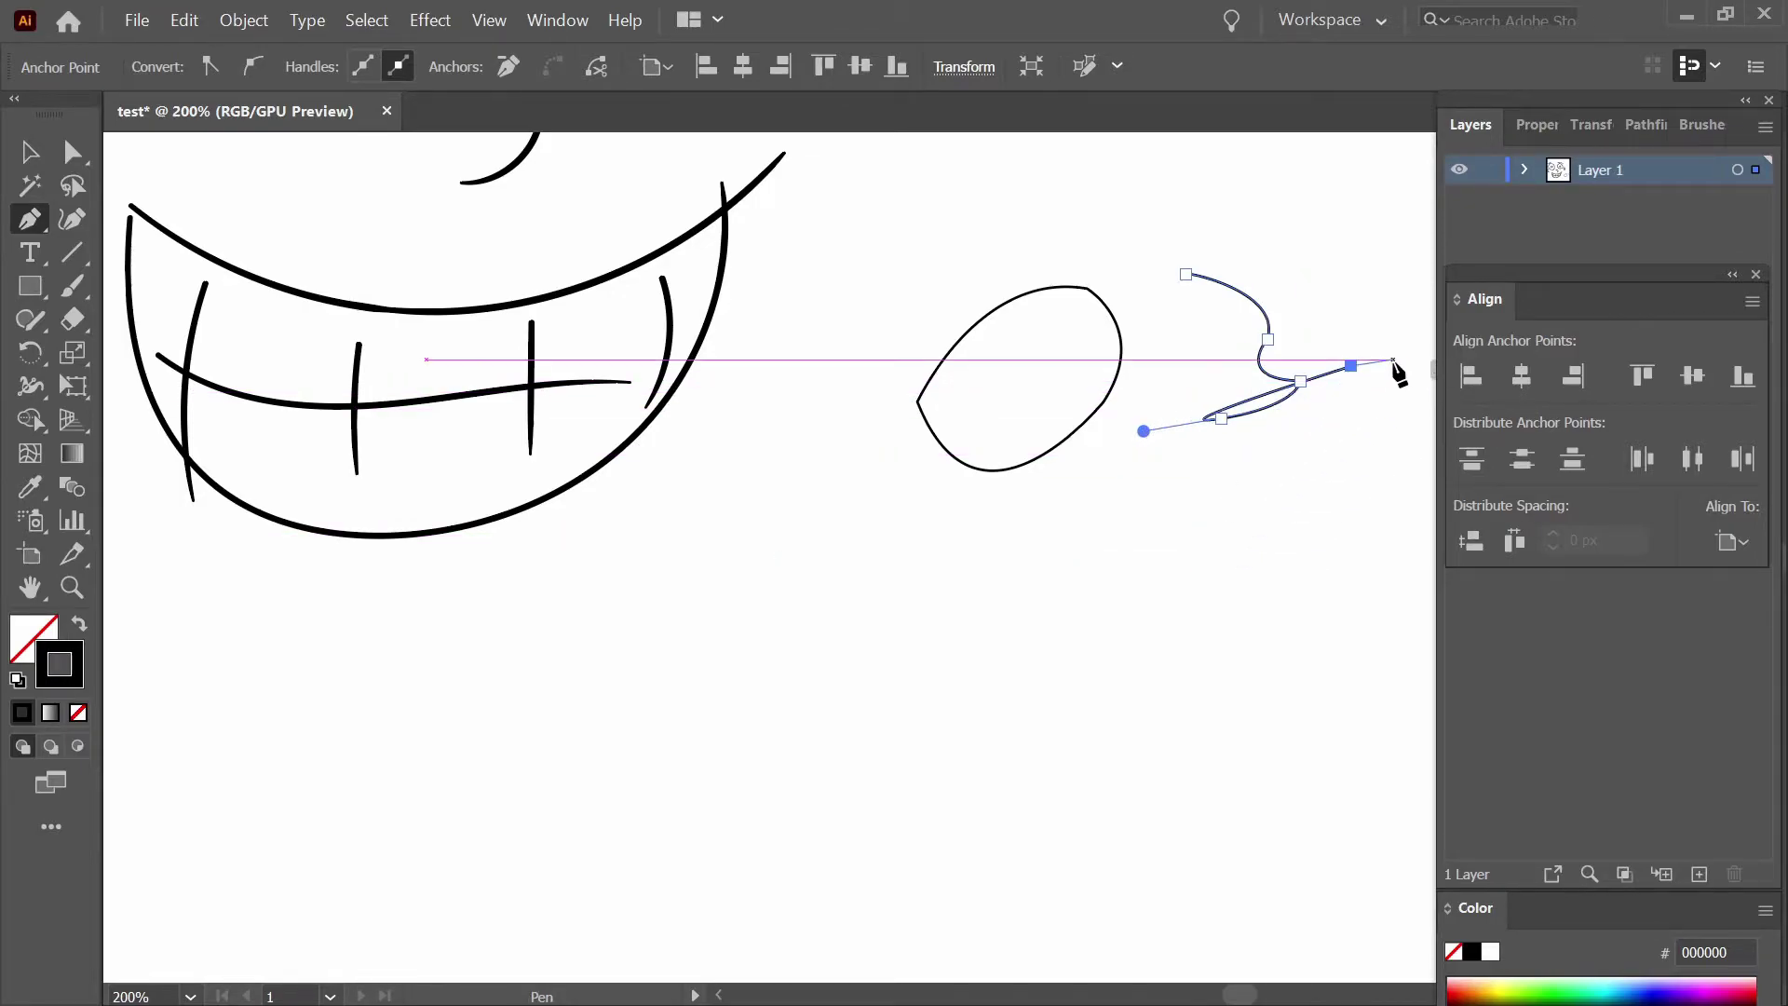
key("ctrl+z")
key("ctrl+z")
key("ctrl+z")
key("ctrl+z")
key("ctrl+z")
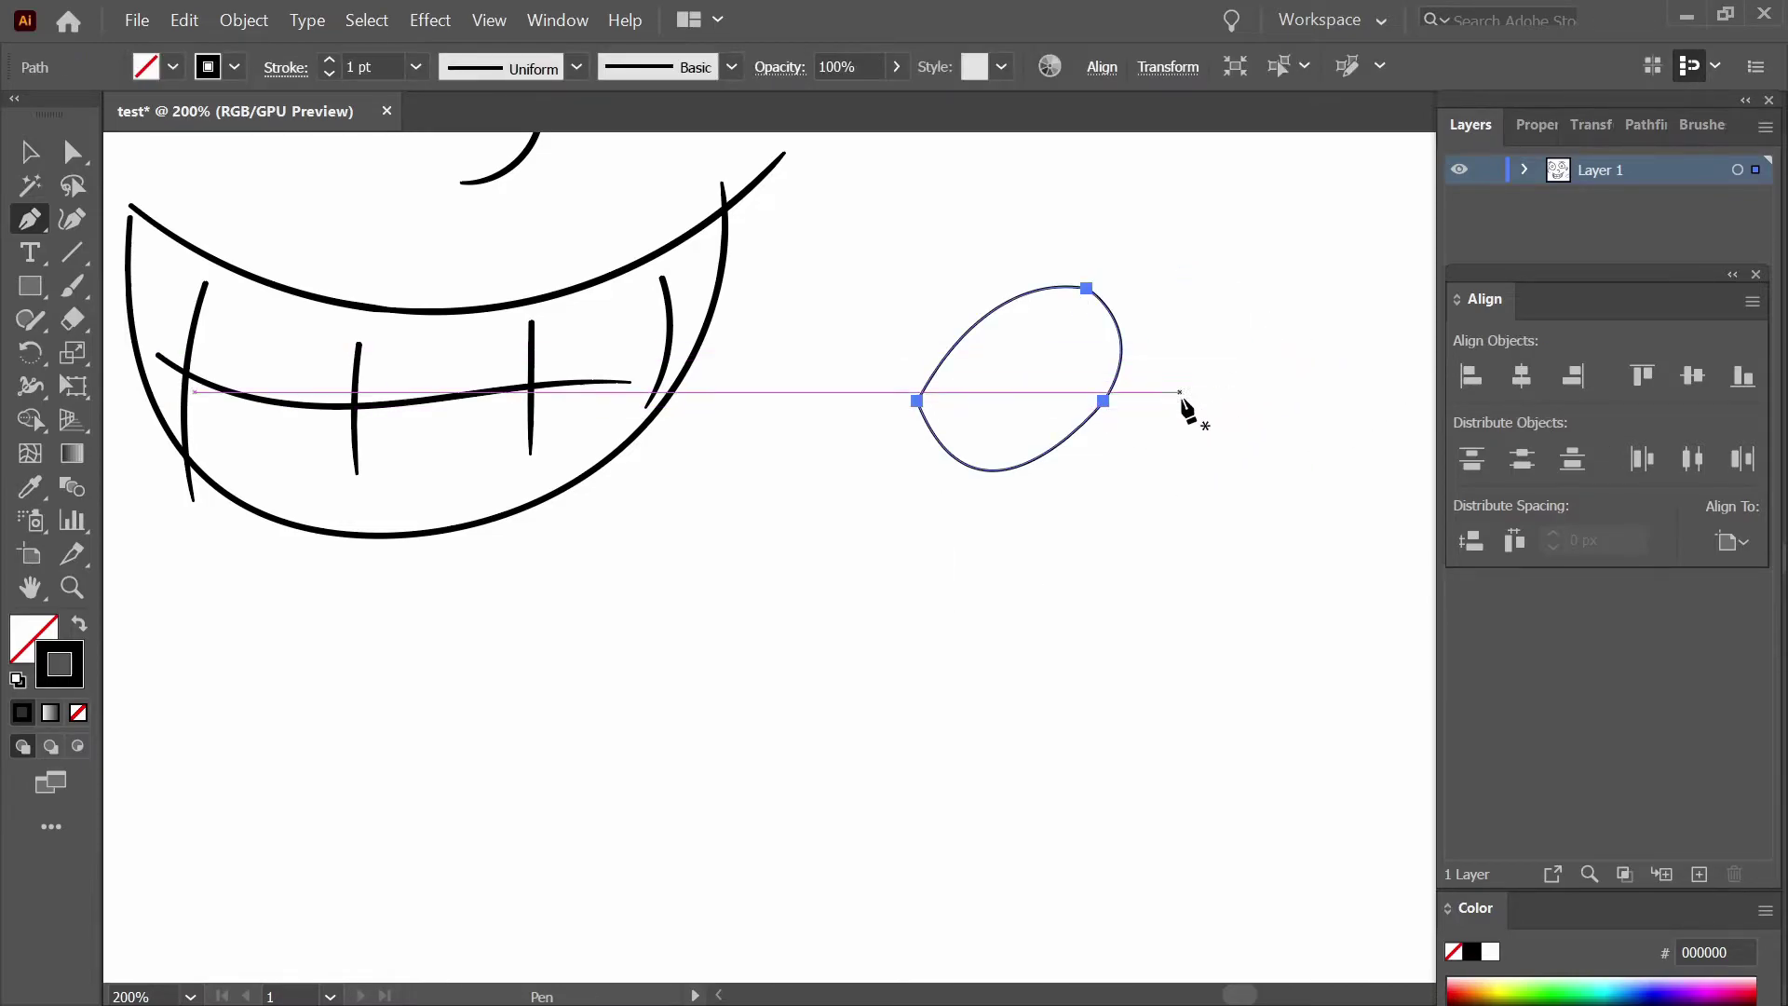
Draw a straight-sided pentagon with the Pen tool below the mouth, and undo its closing segment.
left_click(629, 536)
left_click(636, 671)
left_click(731, 701)
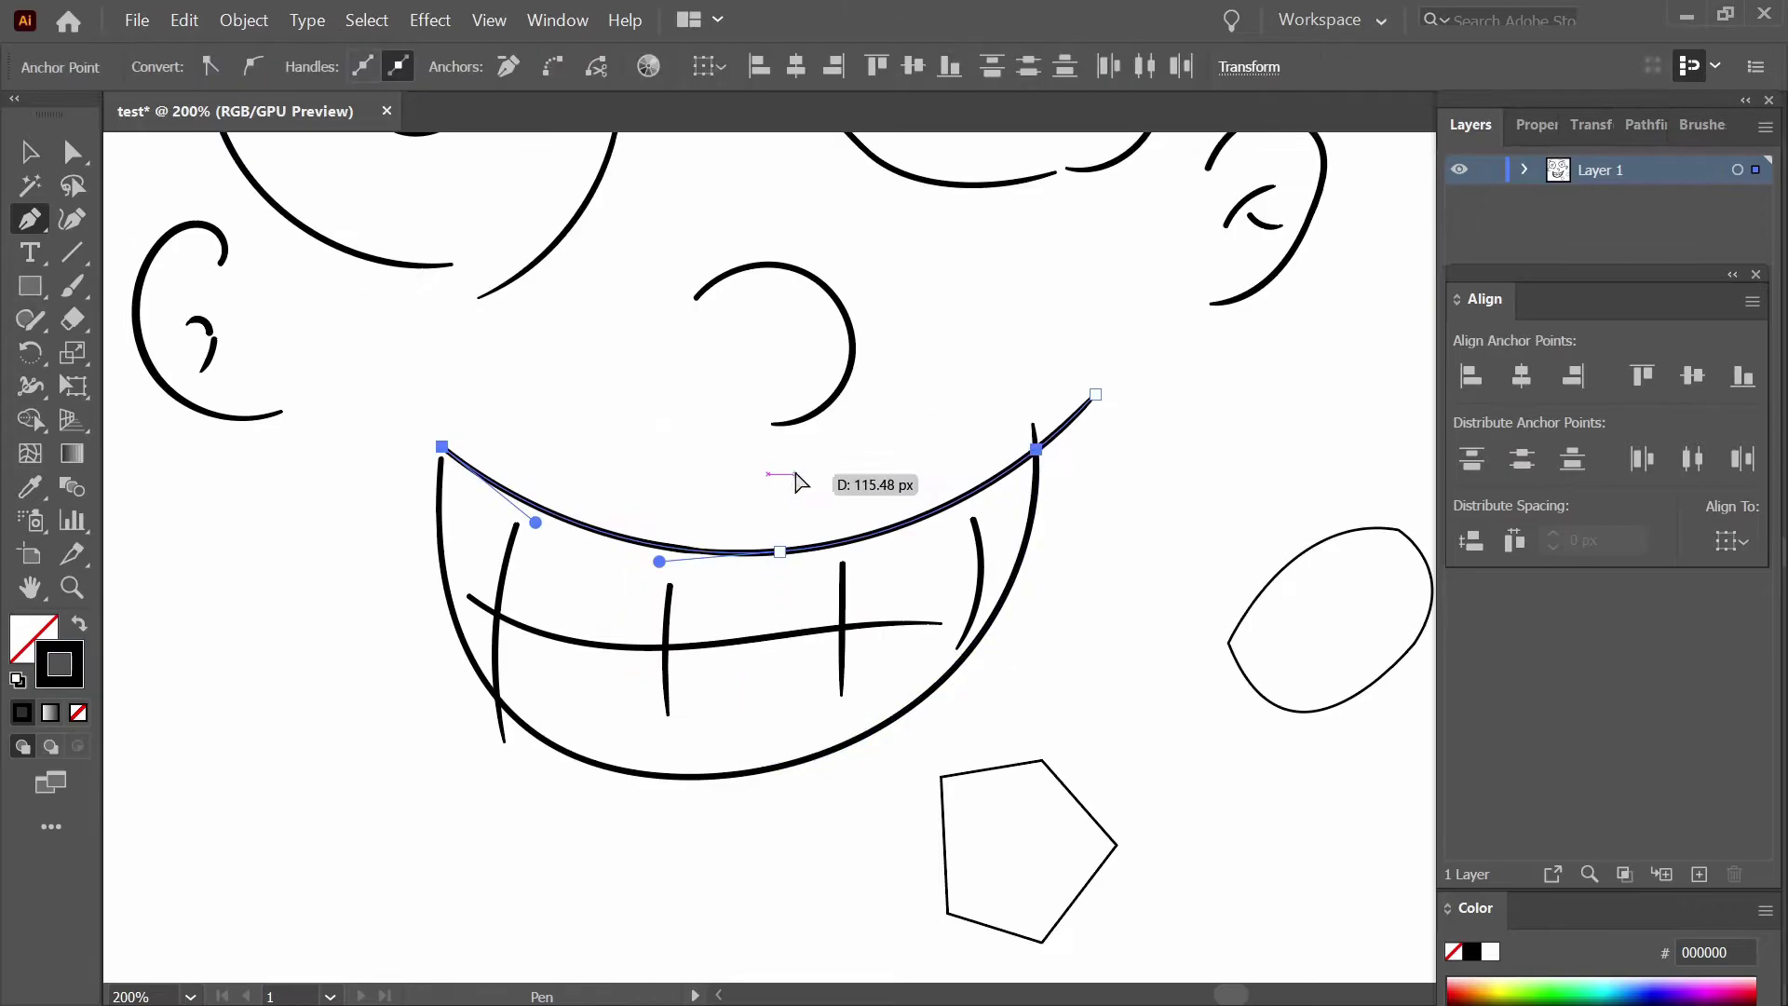
key("ctrl+z")
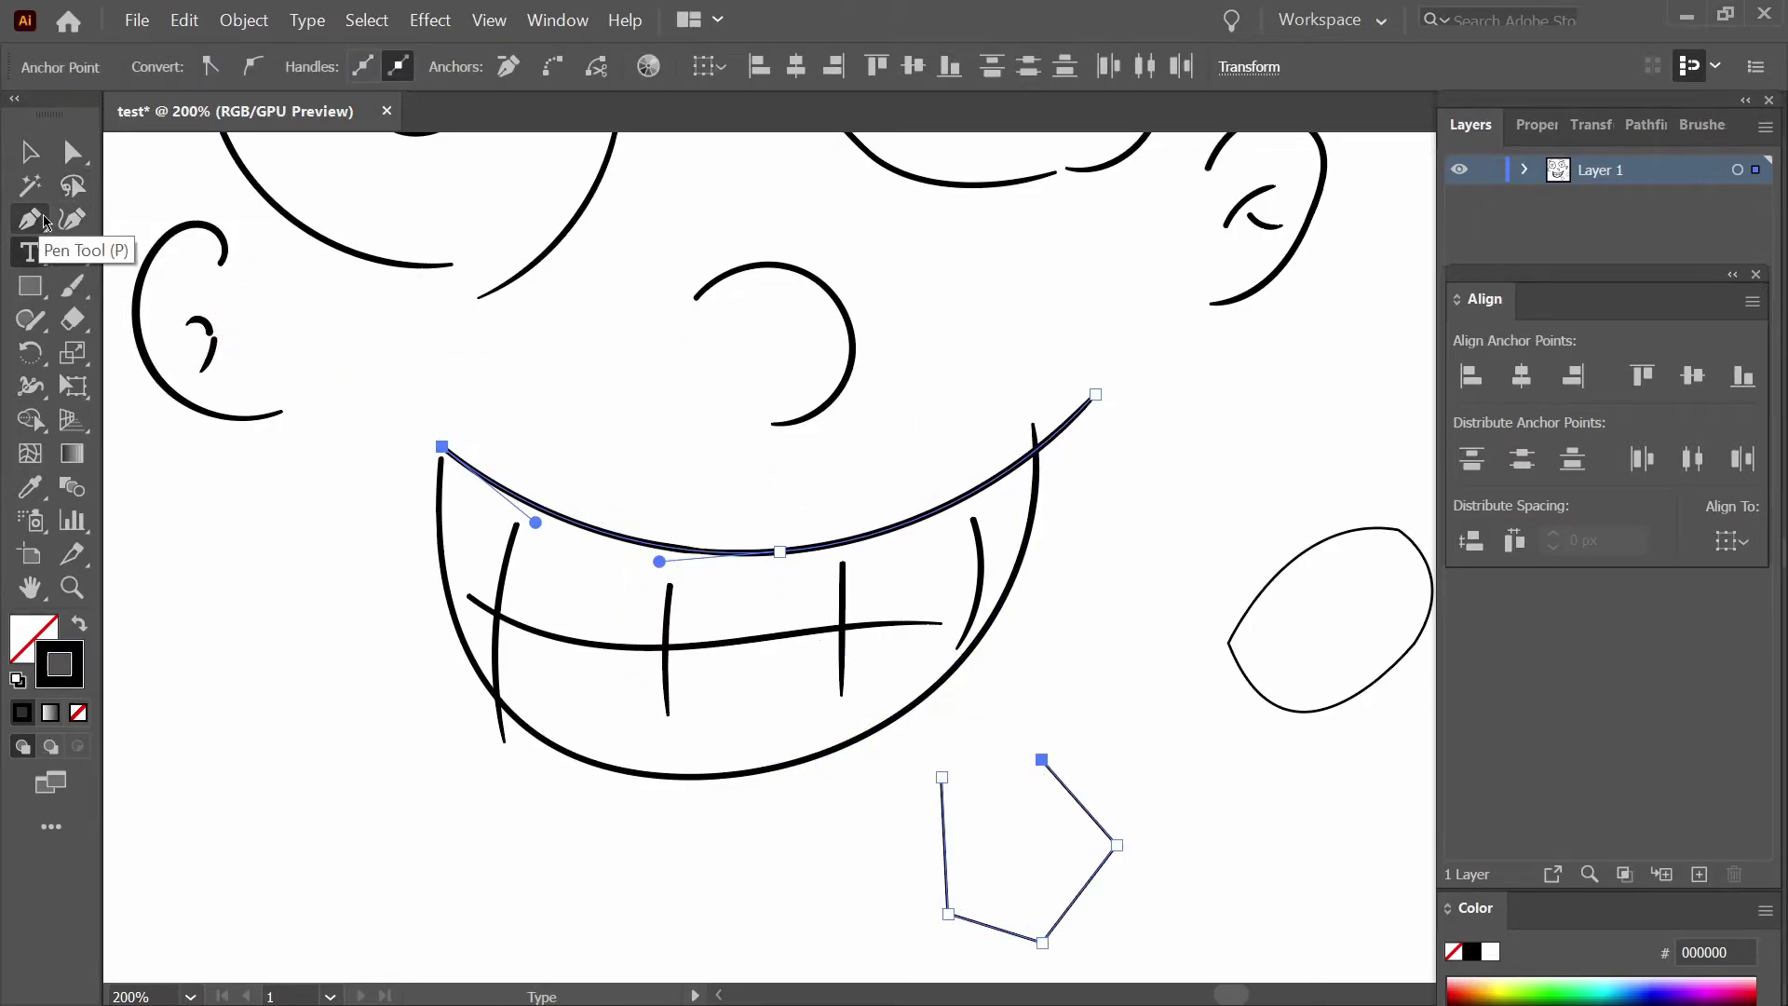
Add a square area text frame at the left of the mouth containing the text "jjujhhkk".
left_click(29, 251)
left_click_drag(146, 552, 450, 856)
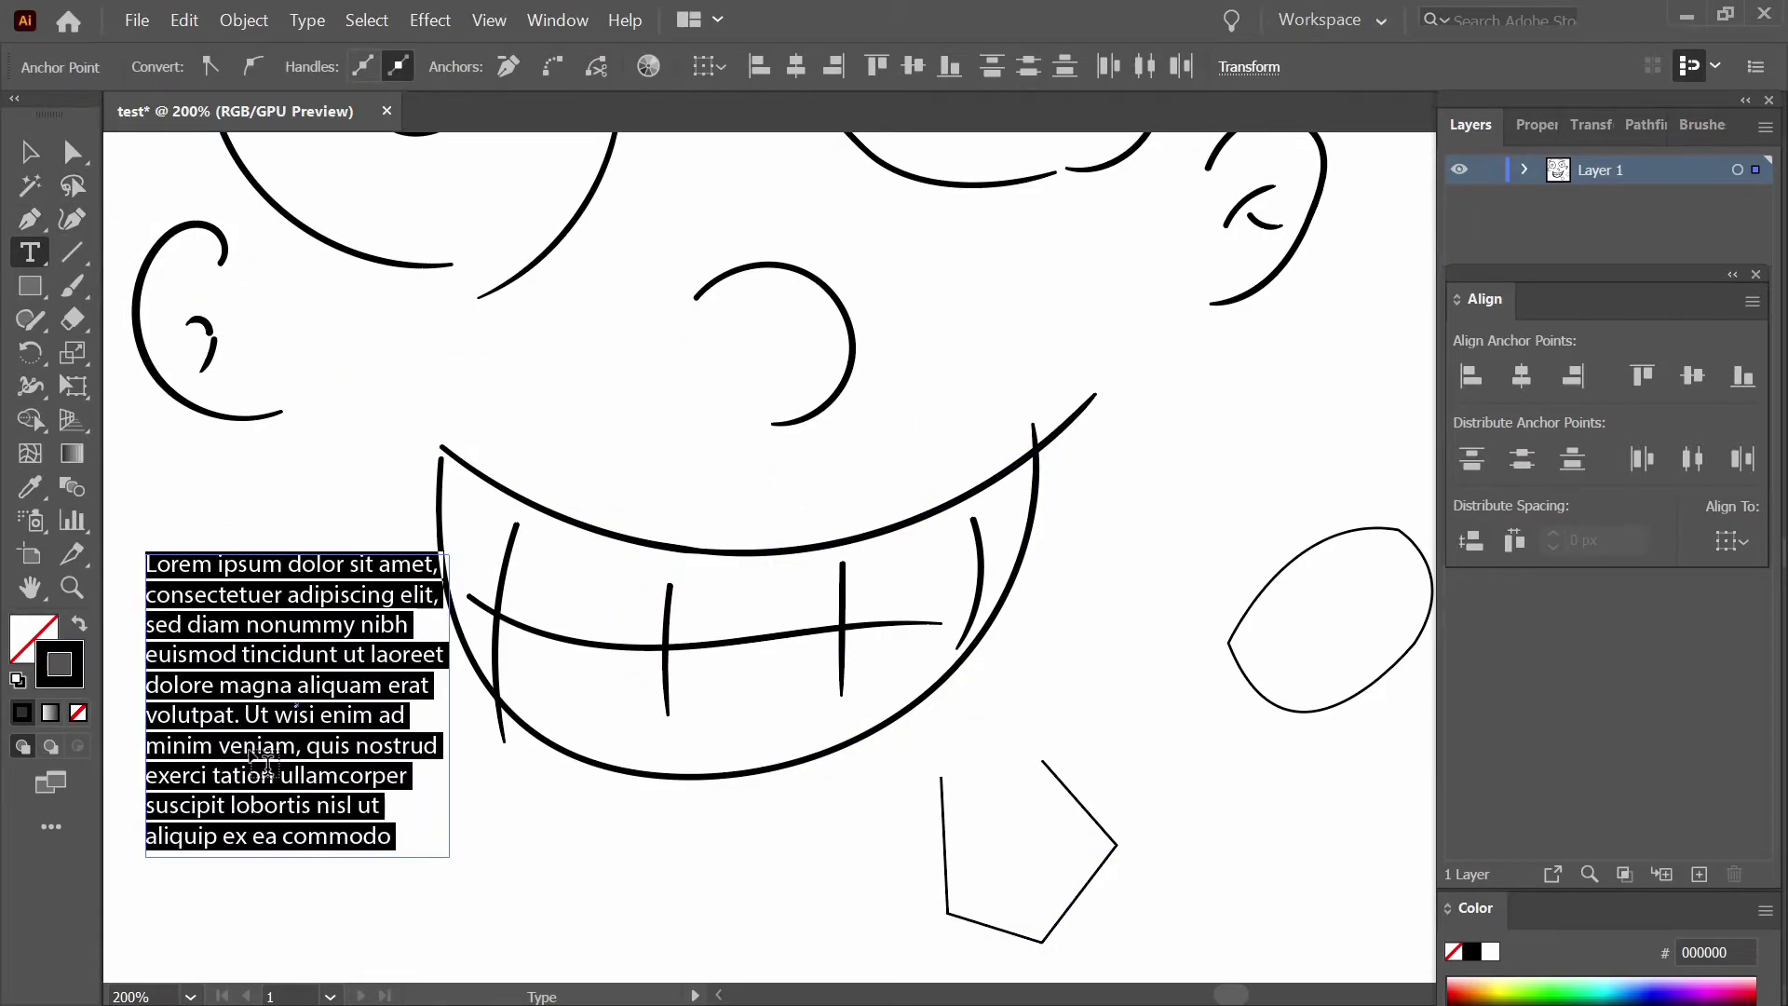
type("jjujhhkk")
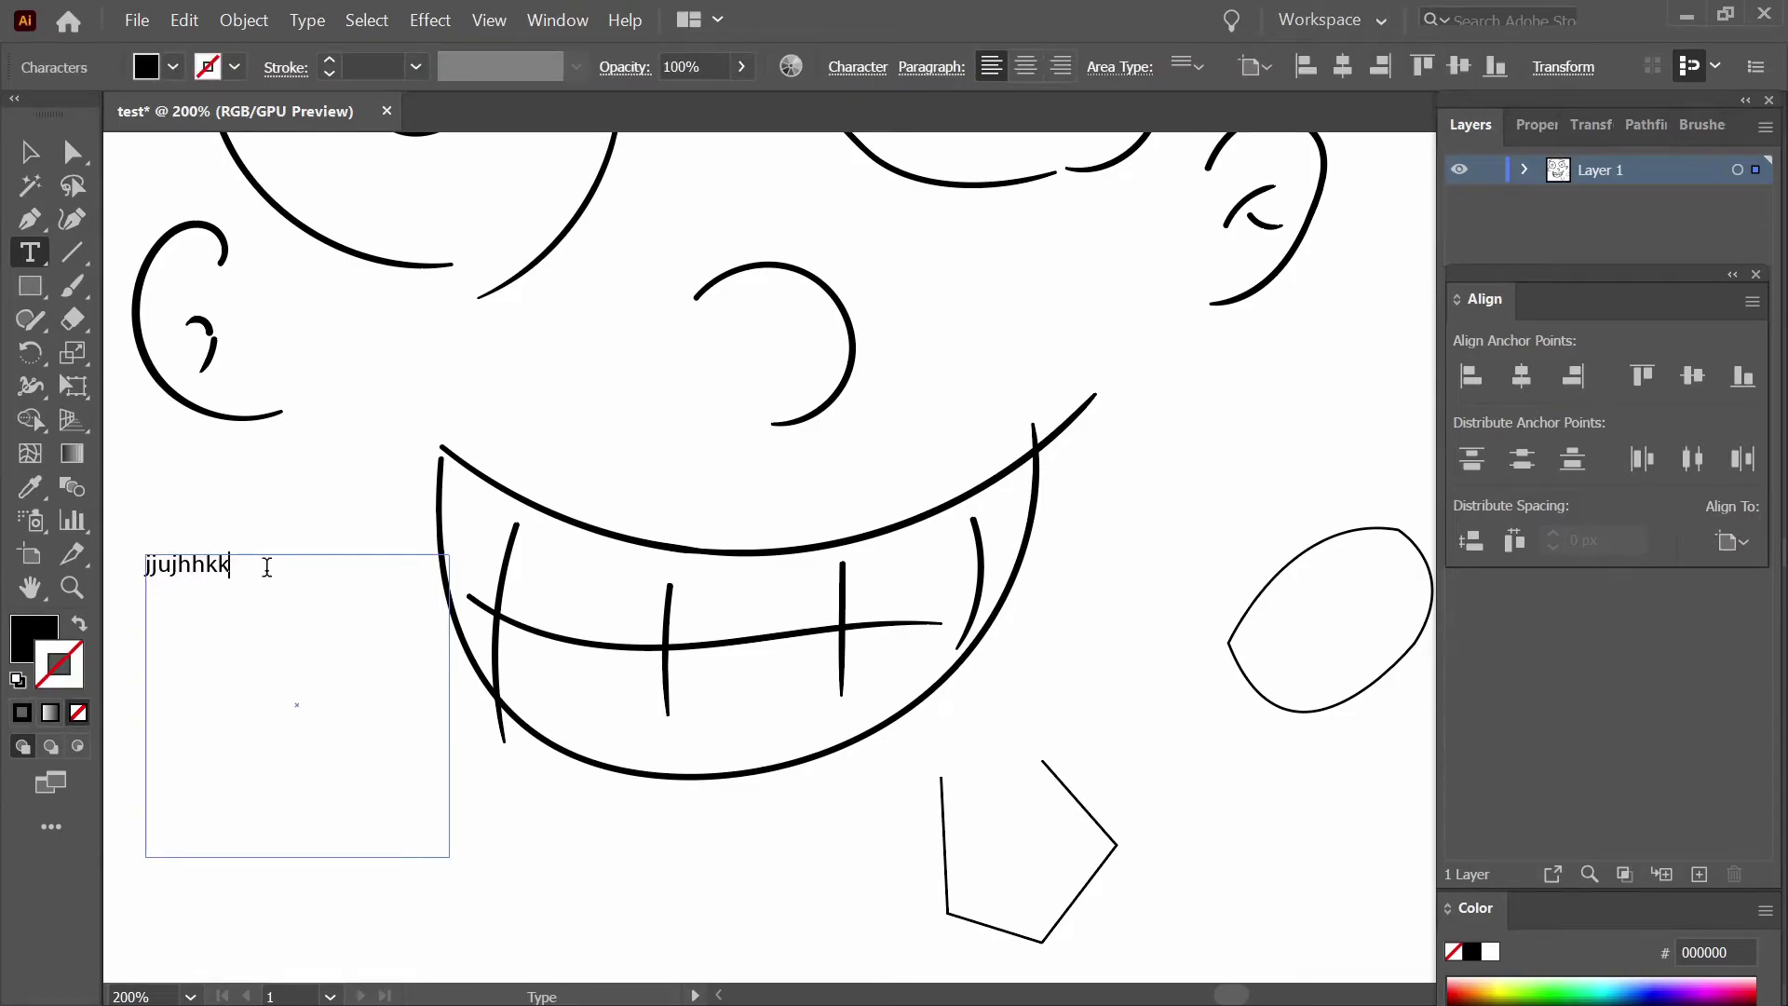
Set all the text in the frame to the Enchanted font.
key("ctrl+a")
left_click(307, 19)
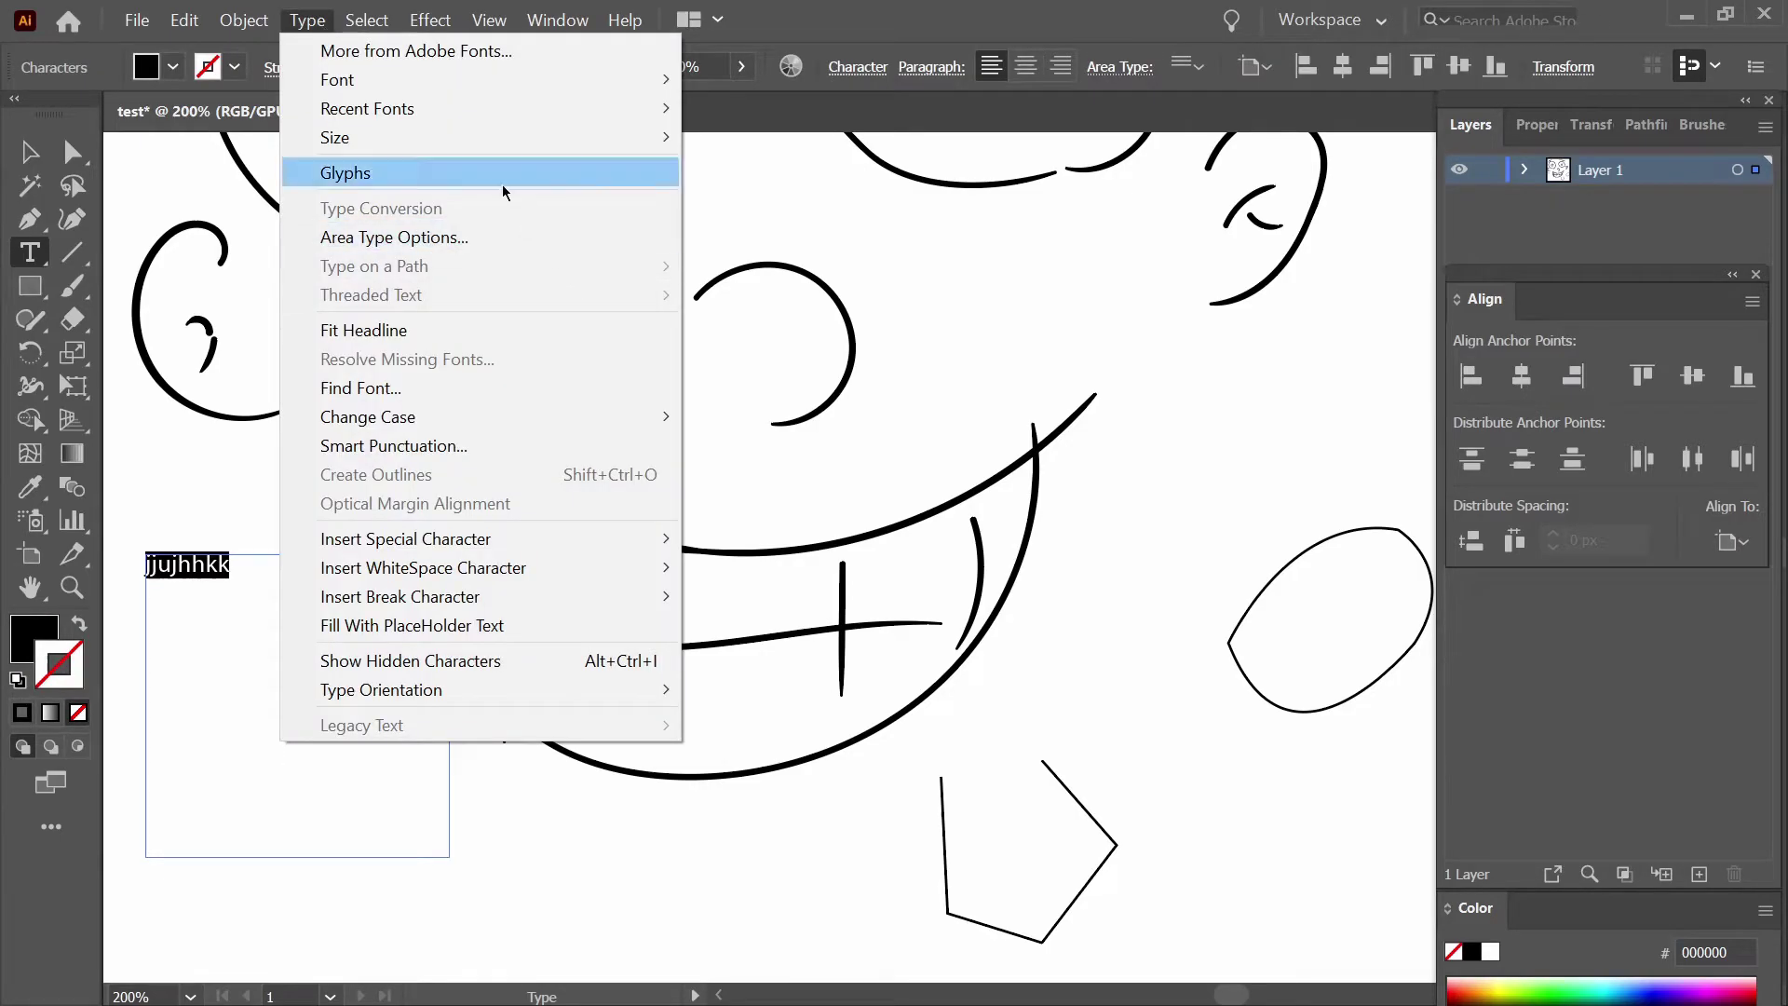
mouse_move(656, 90)
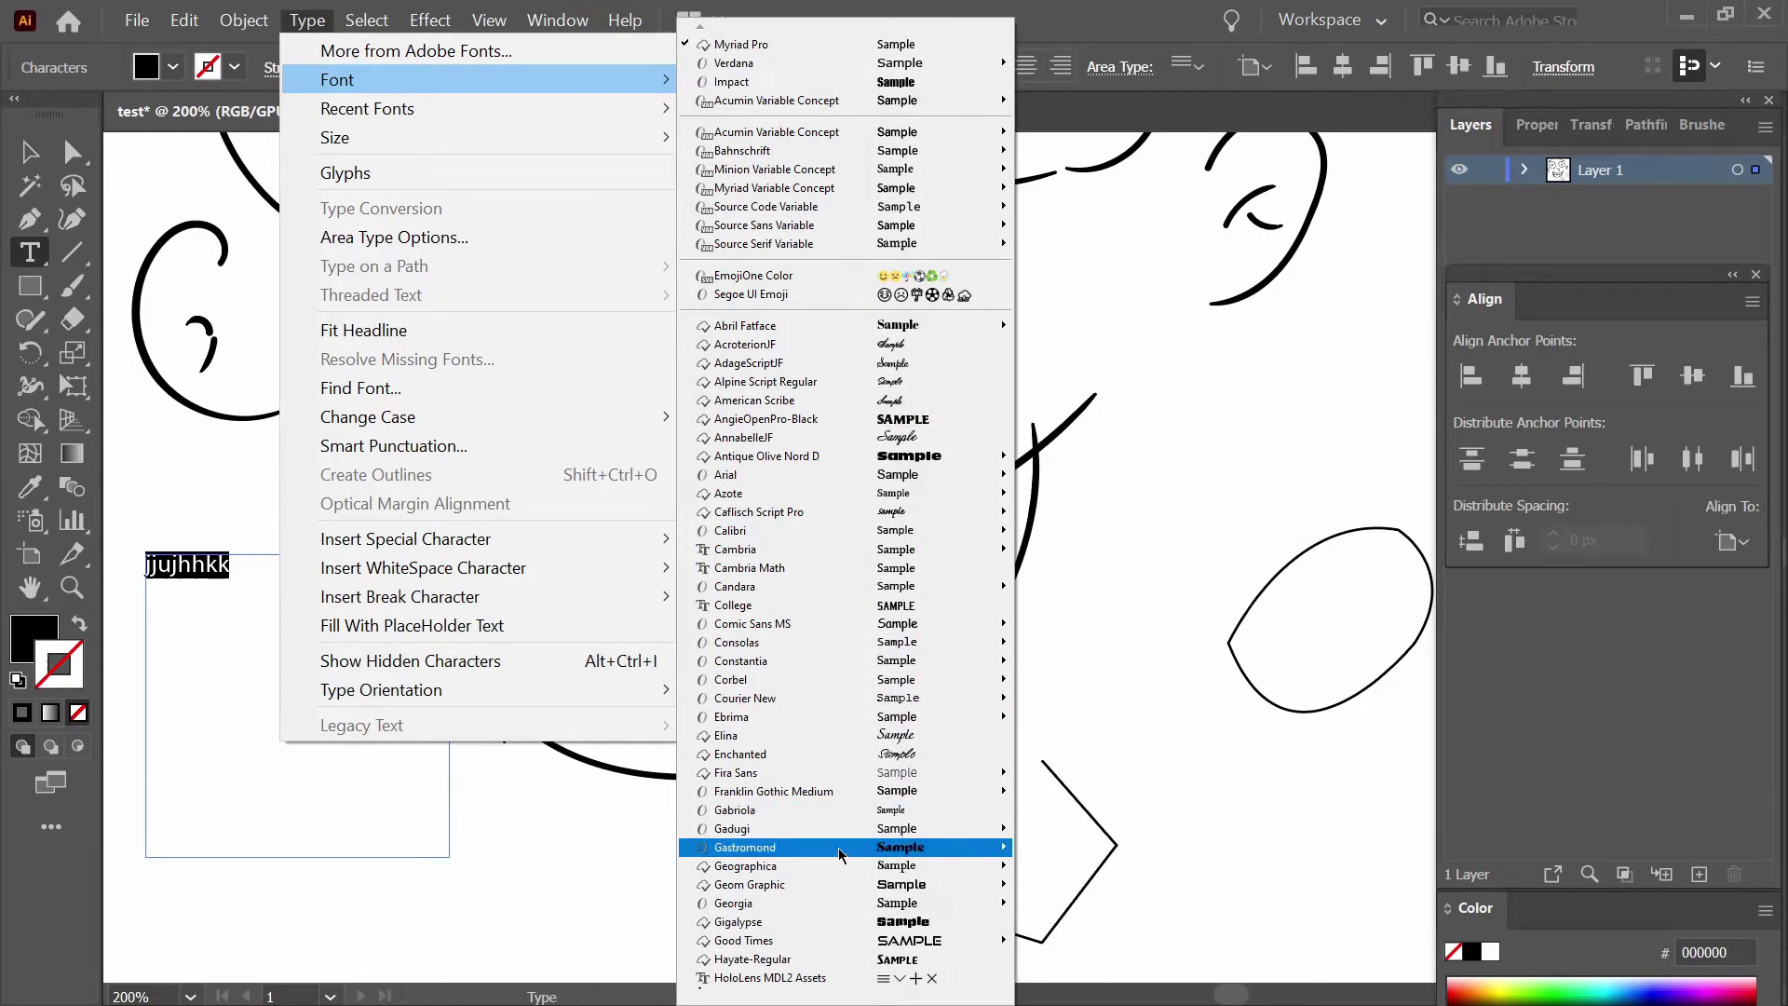
left_click(899, 731)
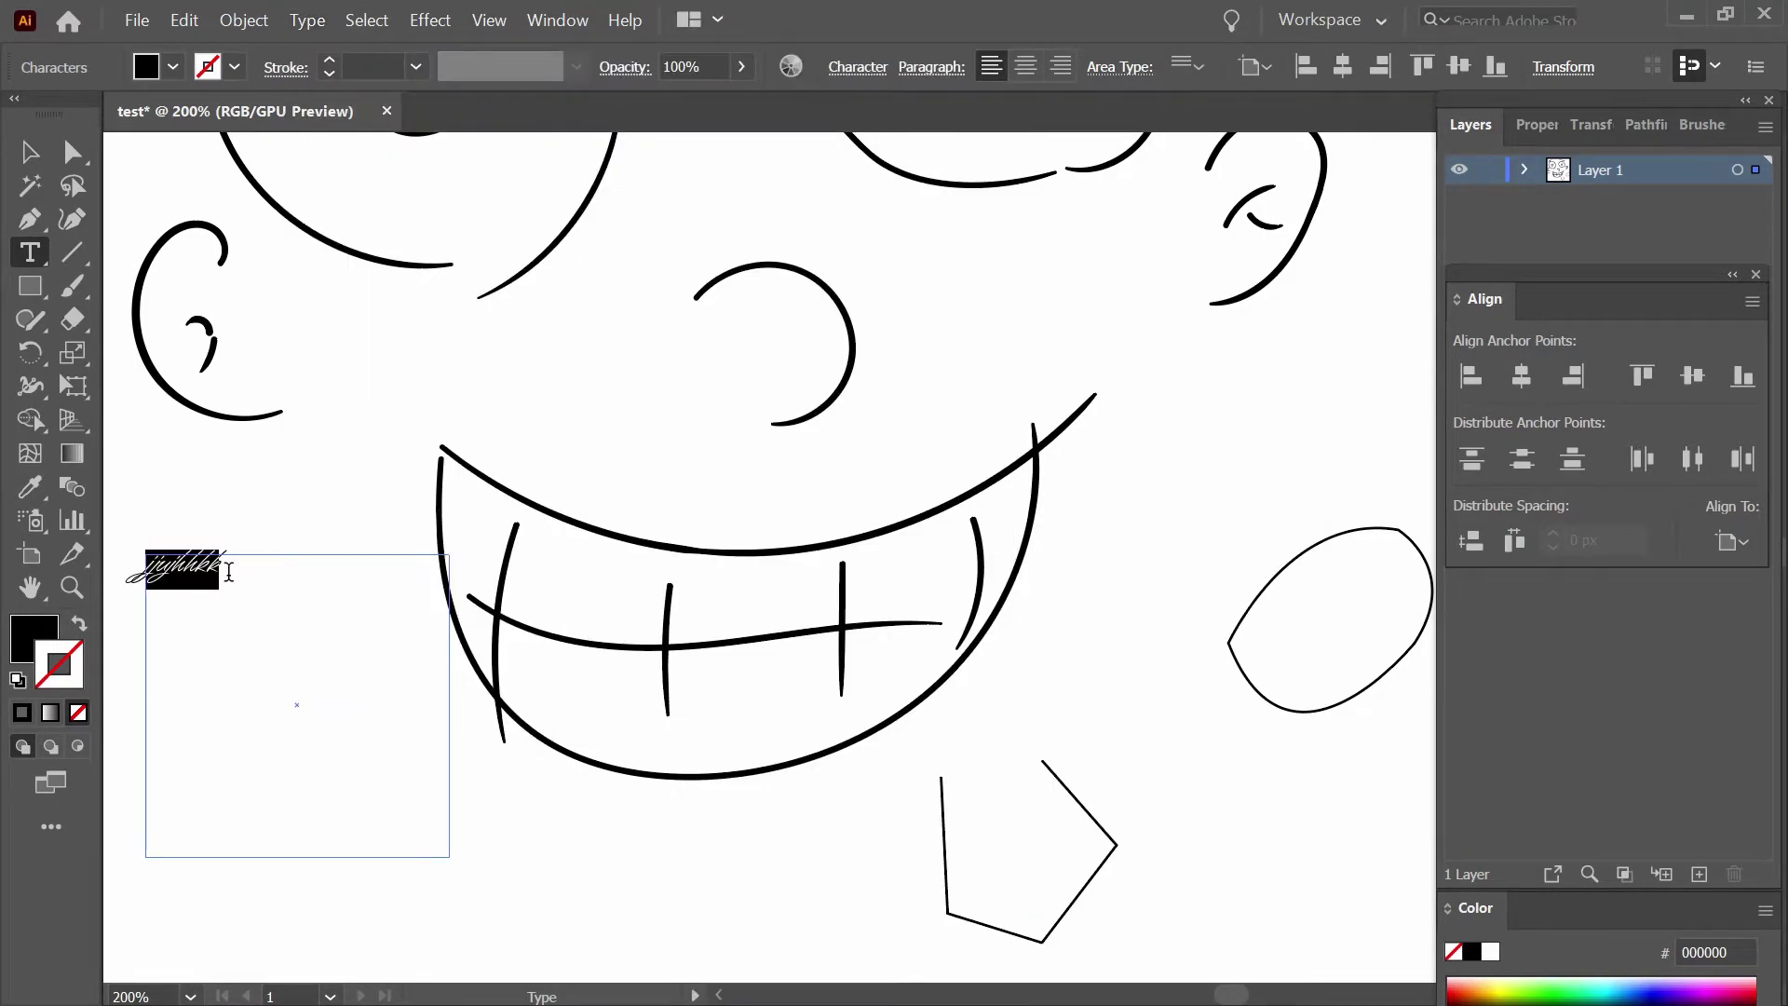
left_click(260, 619)
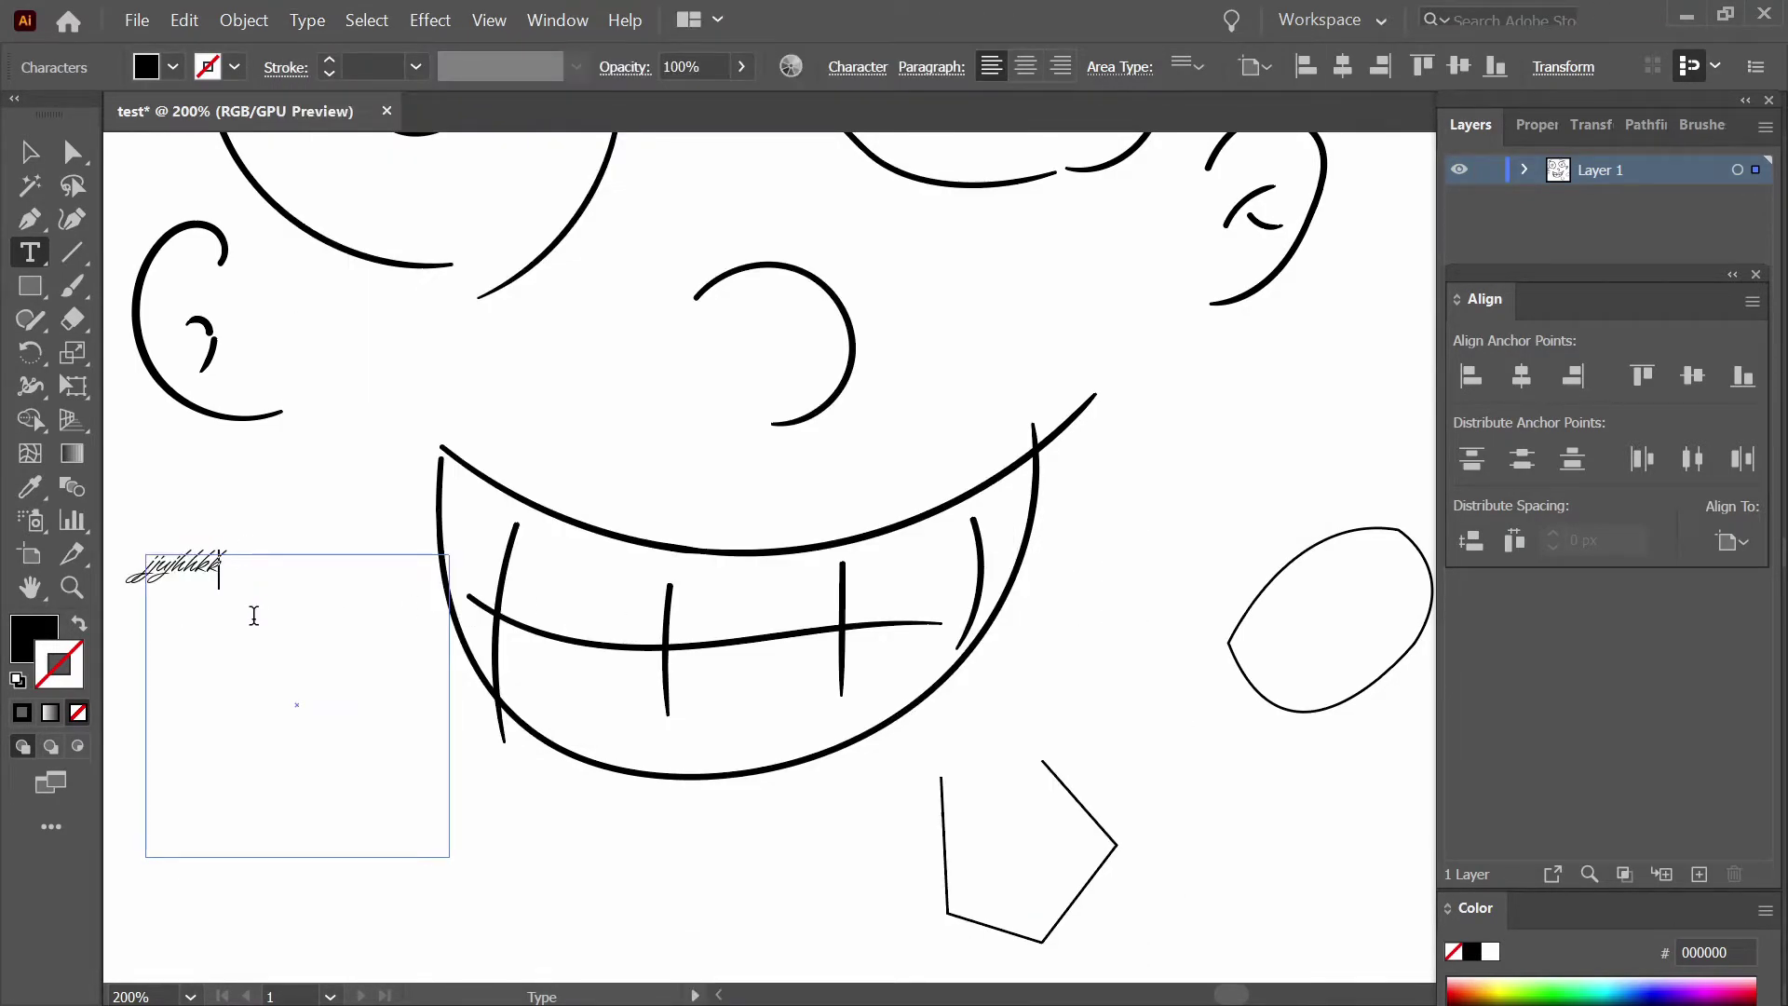
Switch to the Typography workspace and open the font family choices for the text.
left_click(1684, 239)
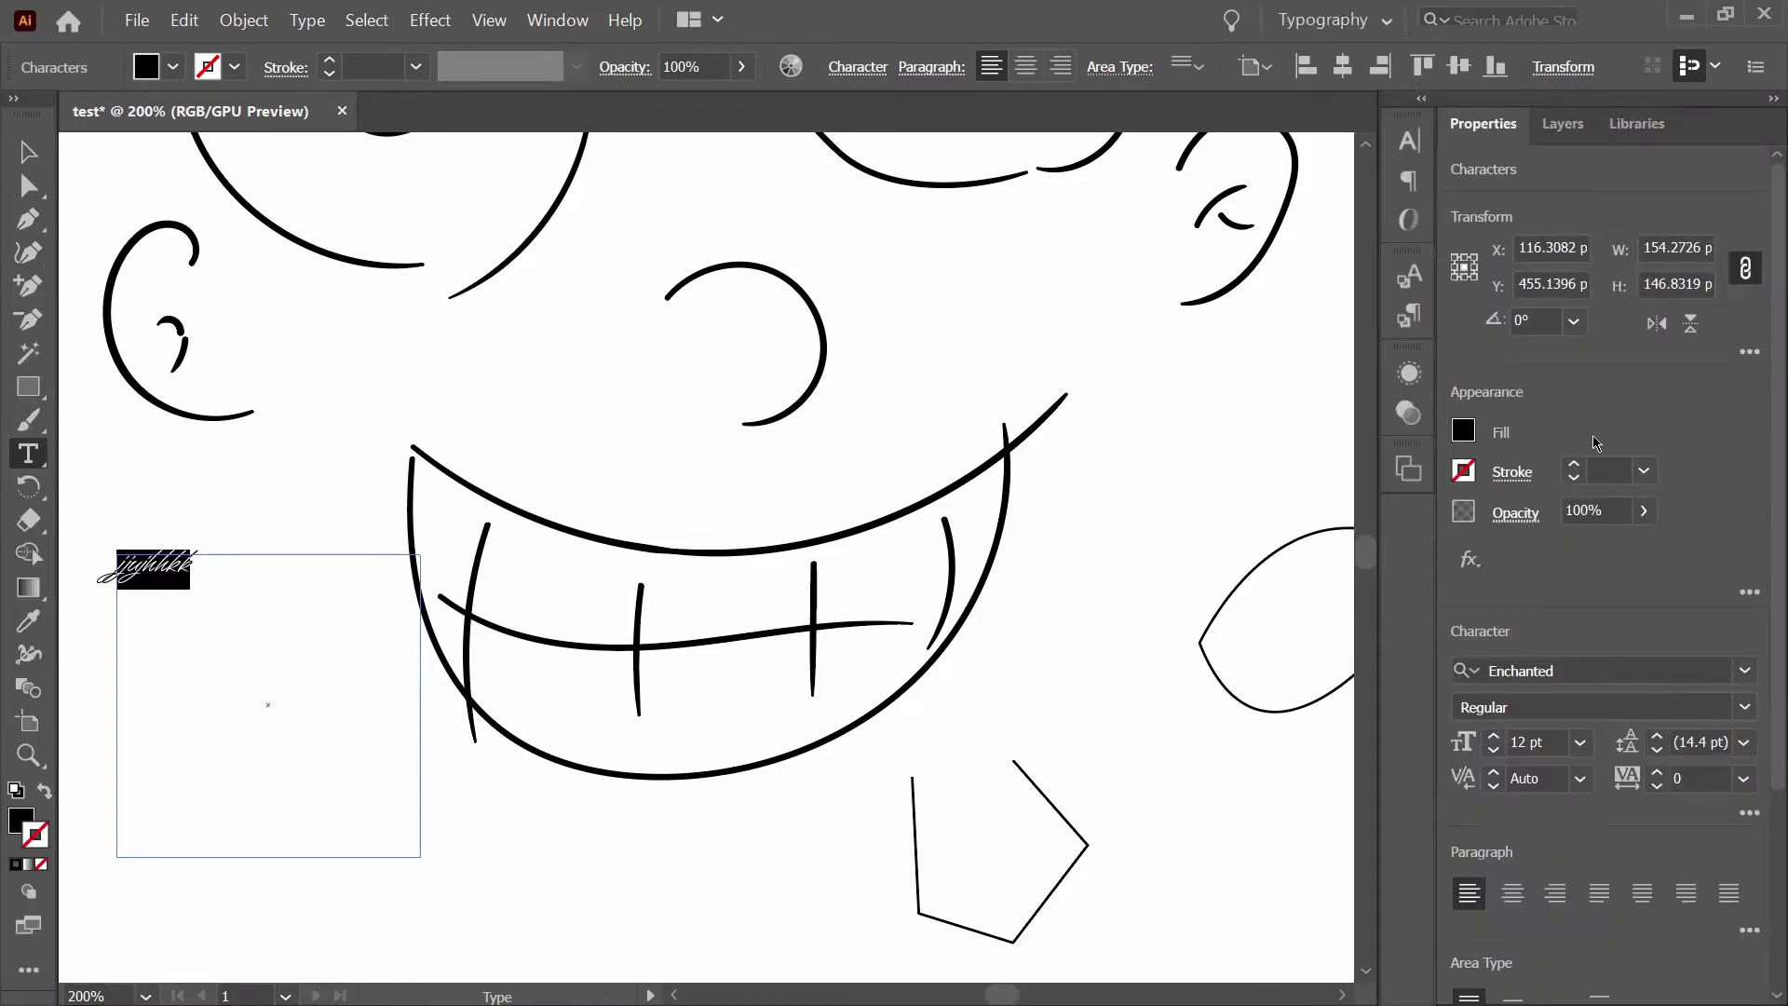
left_click(1607, 671)
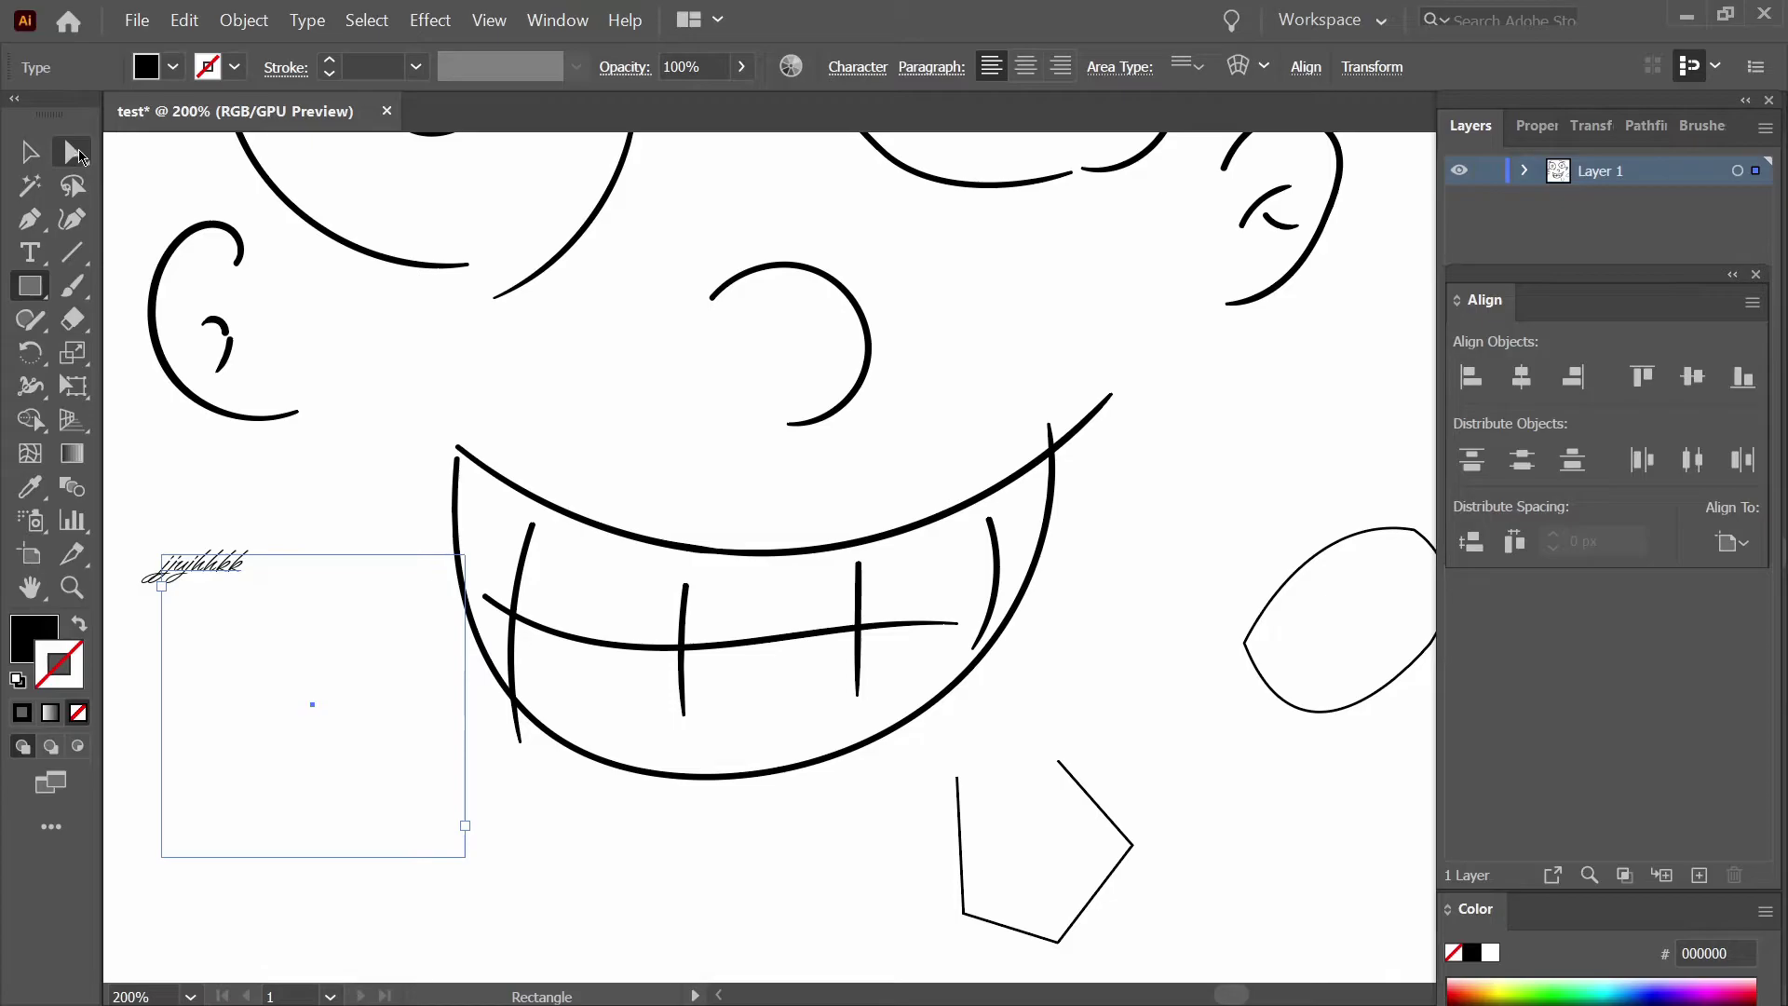
Show the tool variants grouped with the Direct Selection tool and the Type tool.
left_click(73, 158)
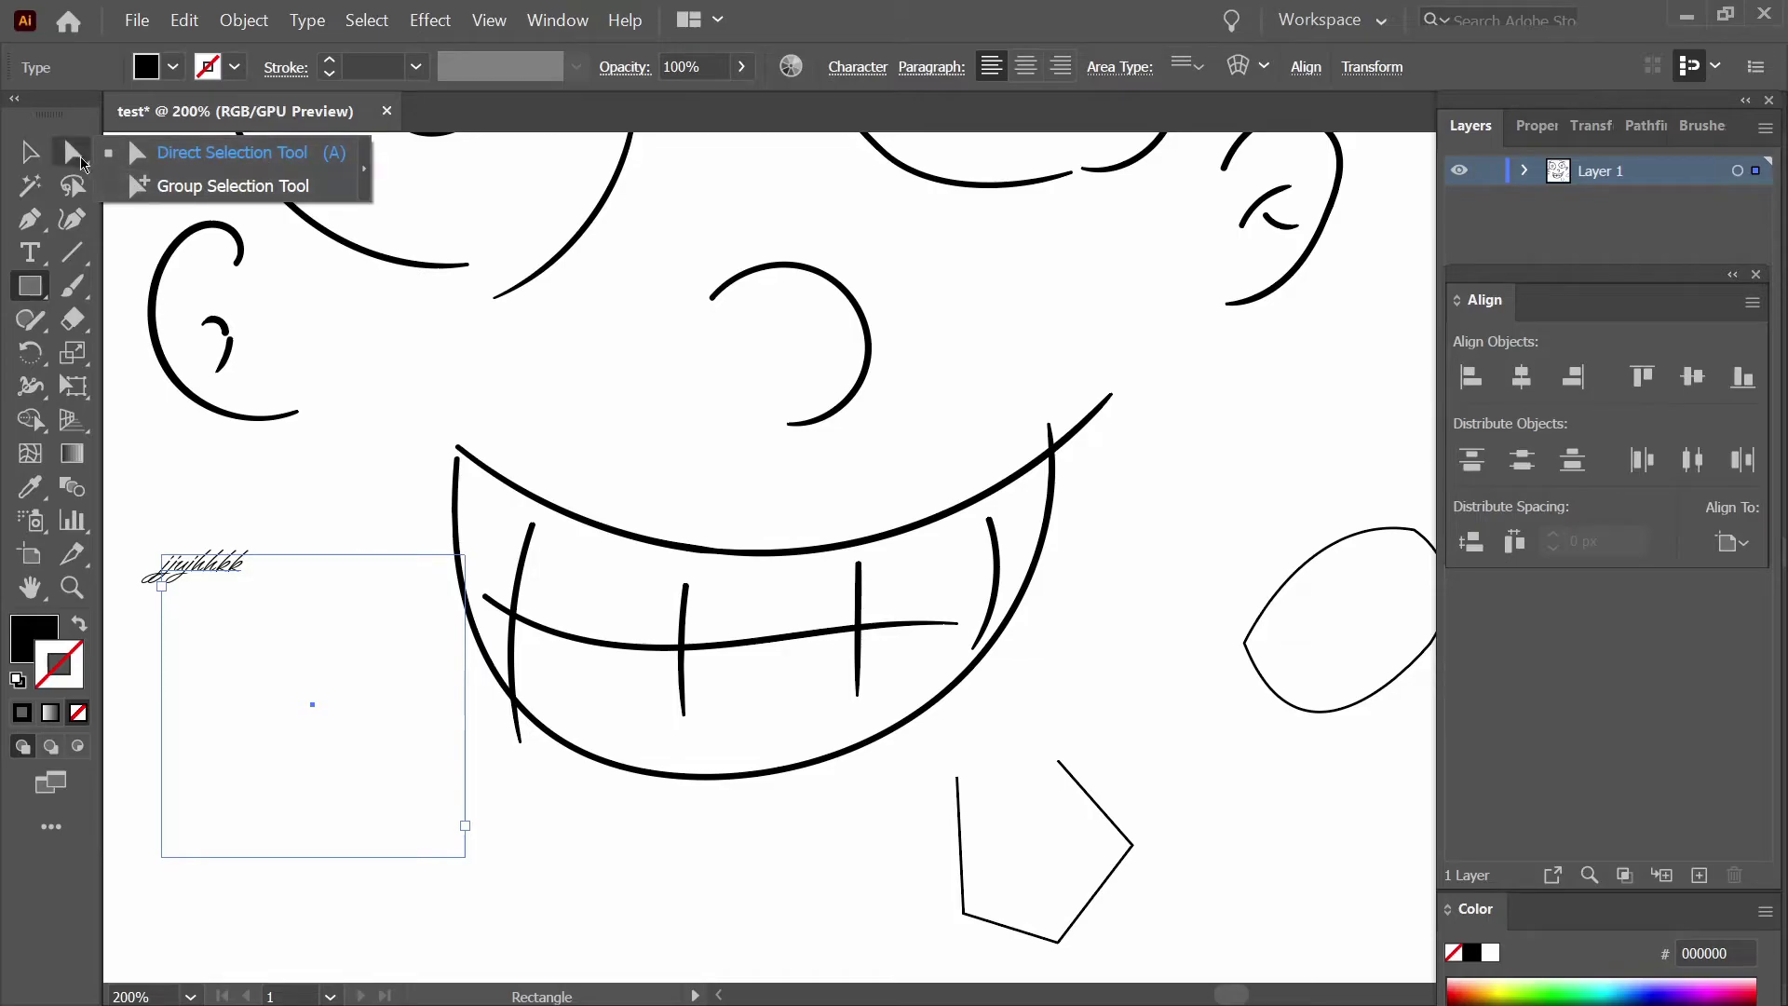
left_click(30, 252)
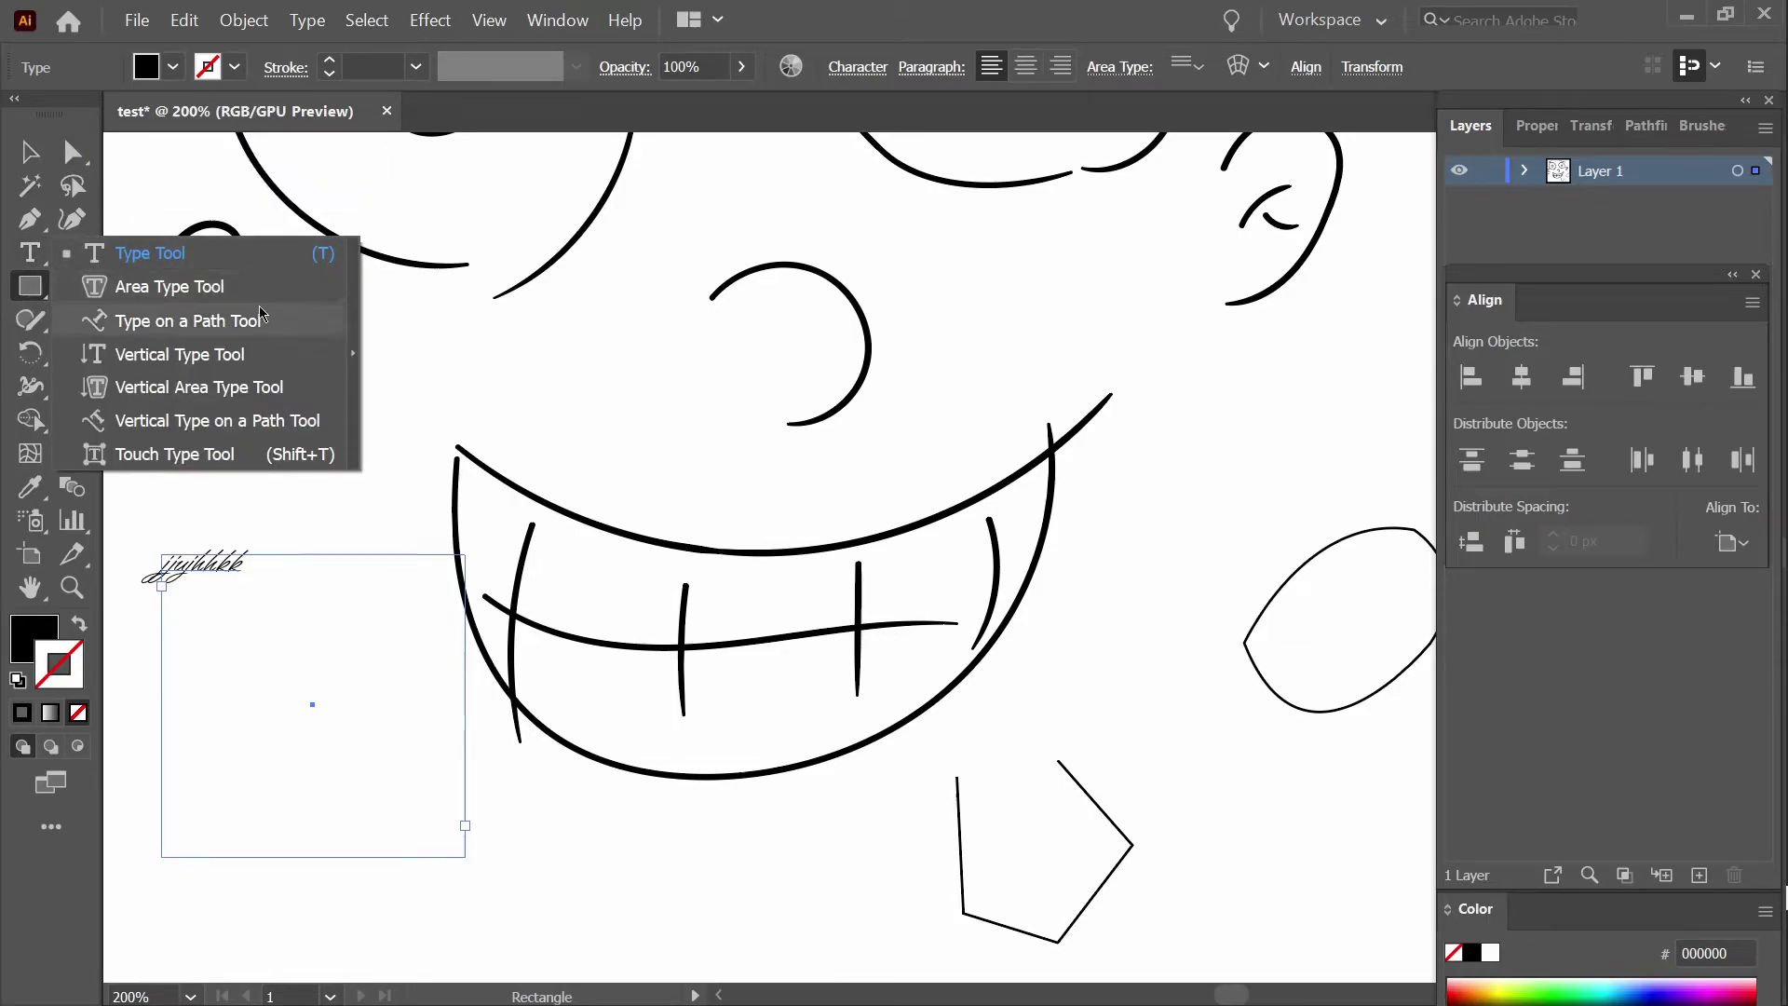
Draw a large black star over the left part of the face with the Star tool, greatly increasing its number of points.
left_click(29, 286)
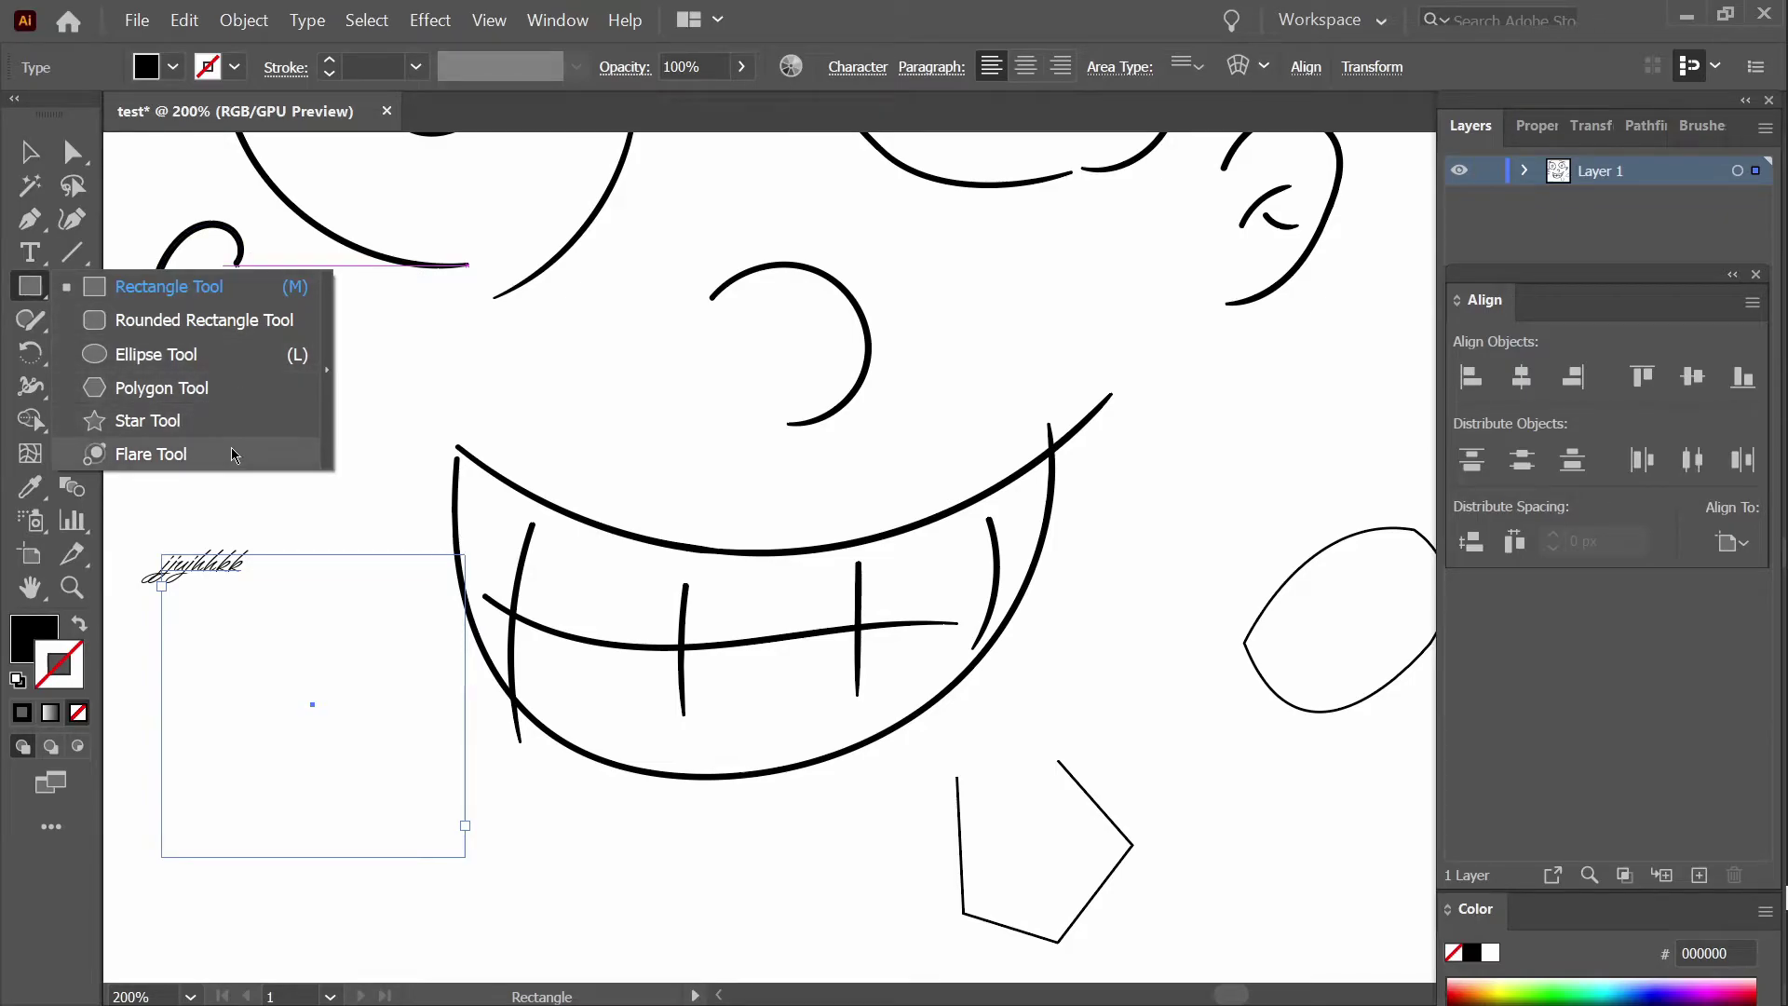
left_click(191, 419)
left_click_drag(457, 333, 681, 764)
key("Down")
key("Down")
key("Up")
key("Up")
key("Up")
key("Up")
key("Up")
key("Up")
key("Up")
key("Up")
key("Up")
key("Up")
key("Up")
key("Up")
key("Up")
key("Up")
key("Up")
key("Up")
key("Up")
key("Up")
key("Up")
key("Up")
key("Up")
key("Up")
key("Up")
key("Up")
key("Up")
key("Up")
key("Up")
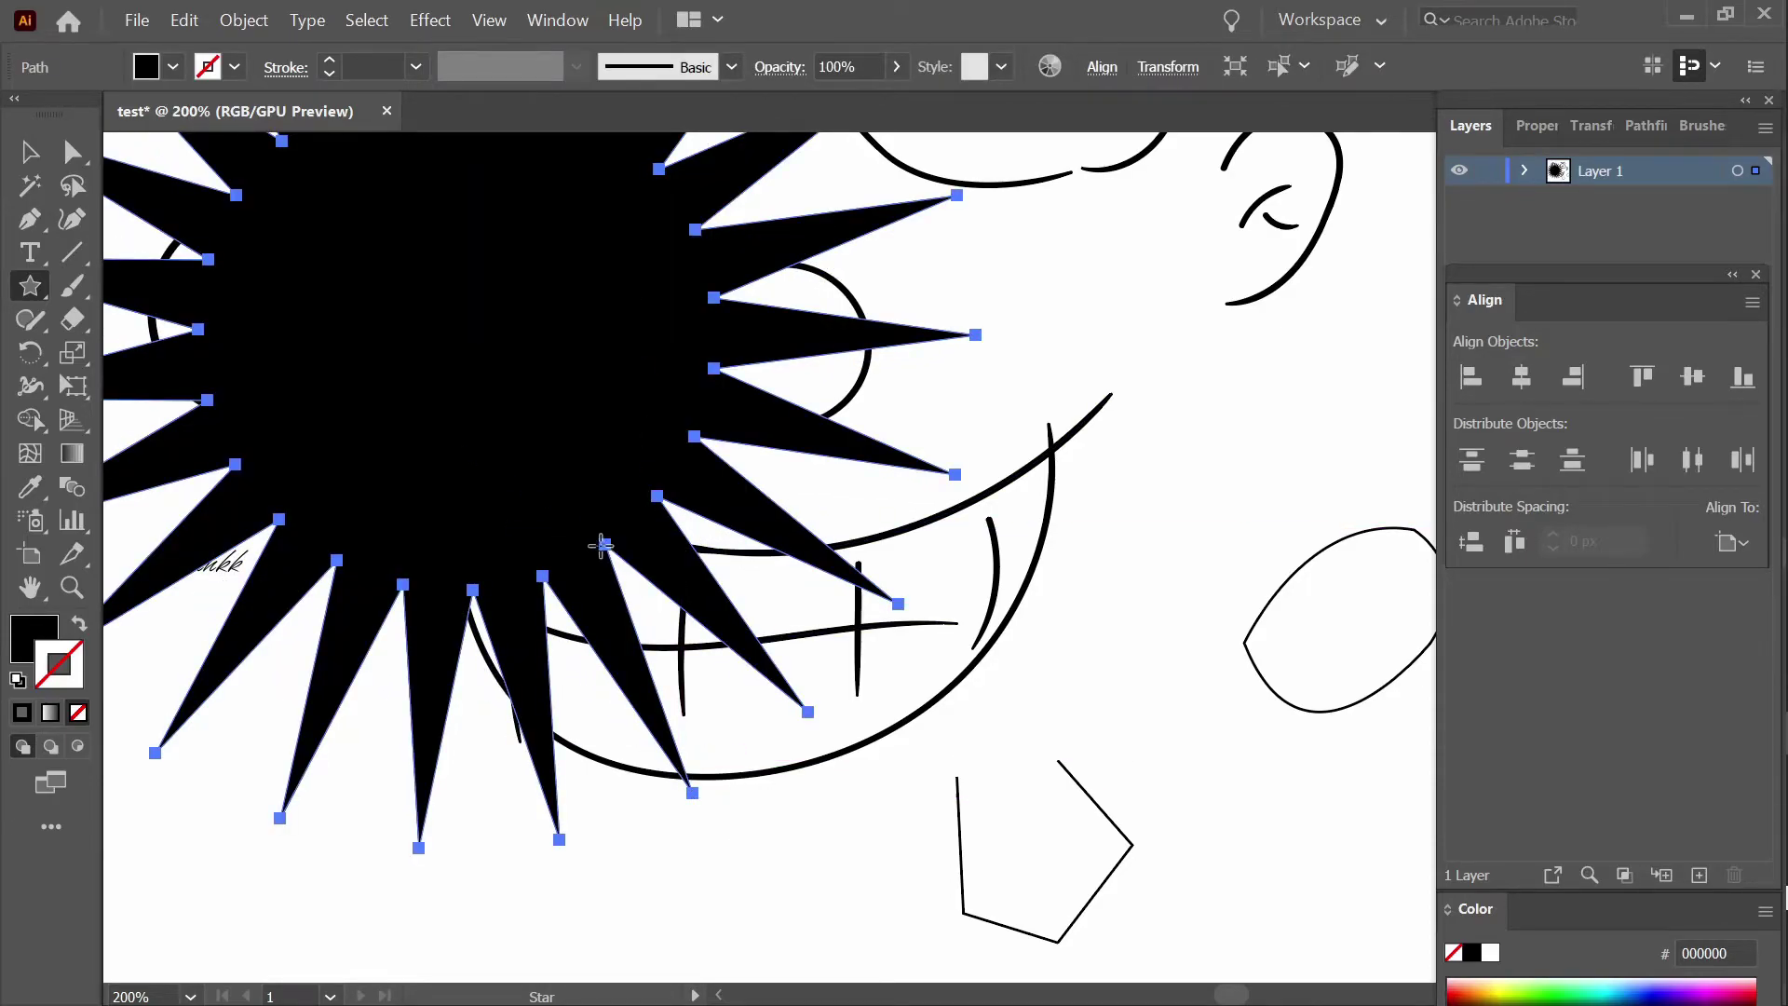
left_click_drag(600, 549, 605, 544)
Directly select the large star and round all of its inner and outer corners.
left_click(82, 151)
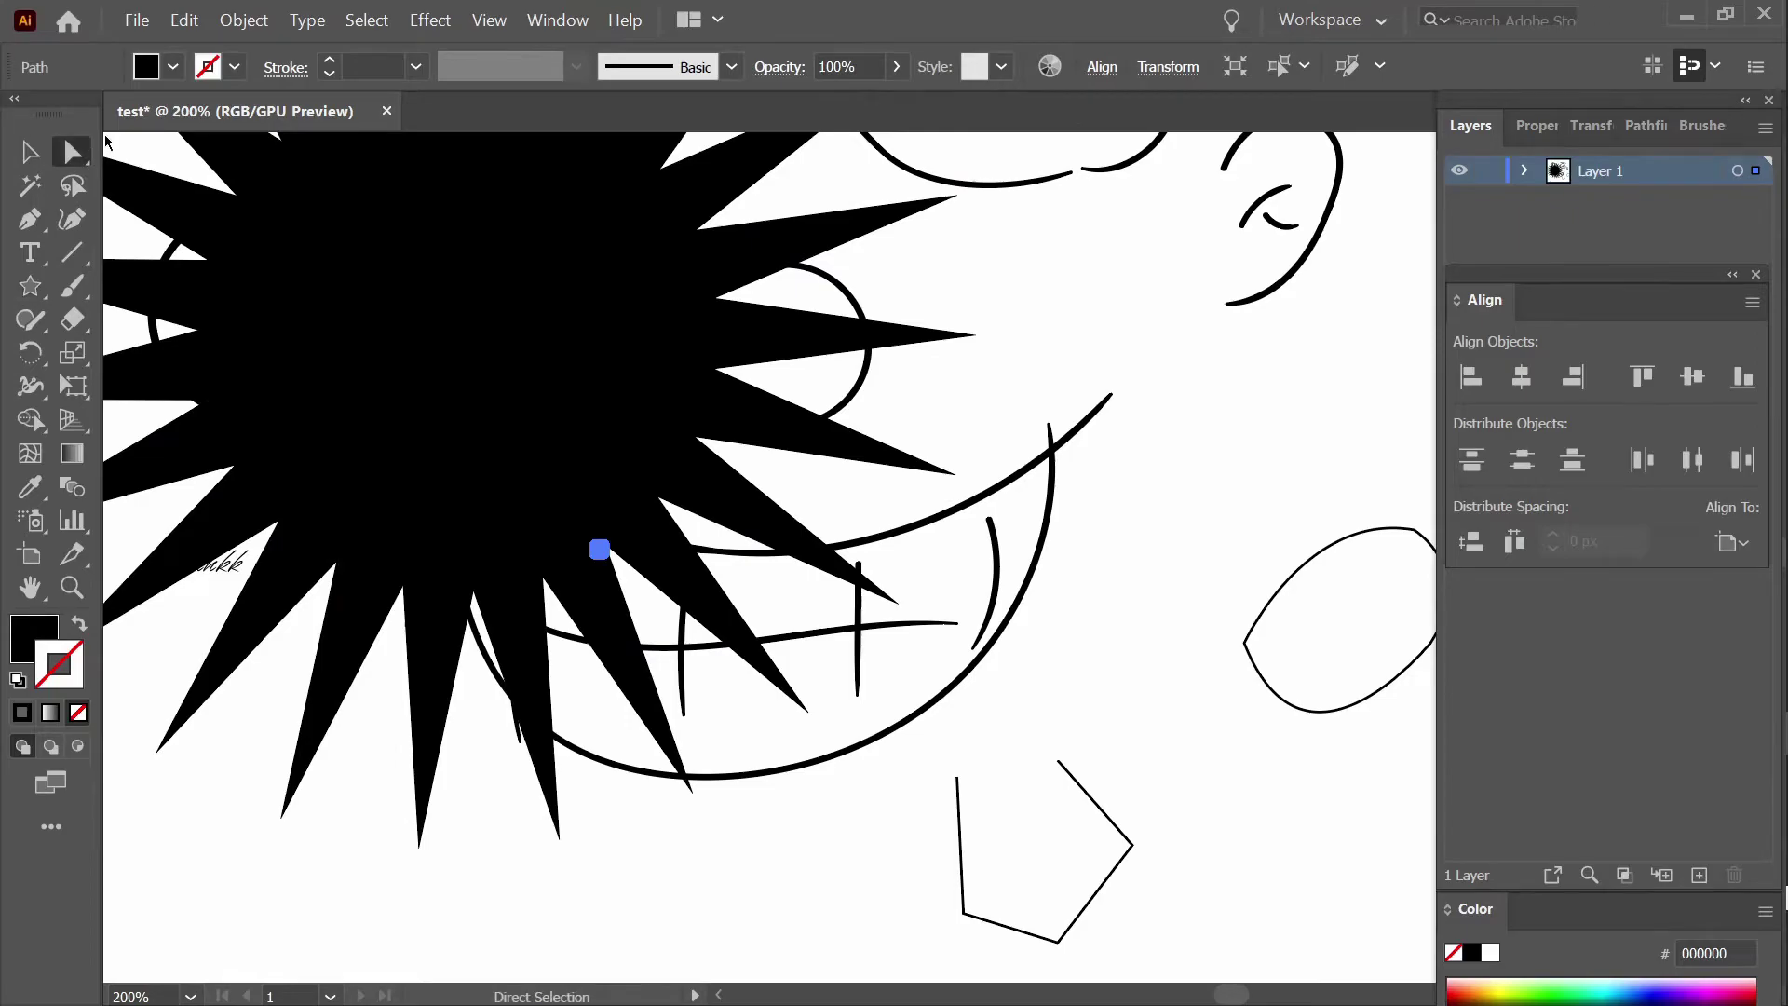
left_click(573, 436)
left_click_drag(621, 553, 587, 513)
left_click(1203, 452)
left_click(510, 415)
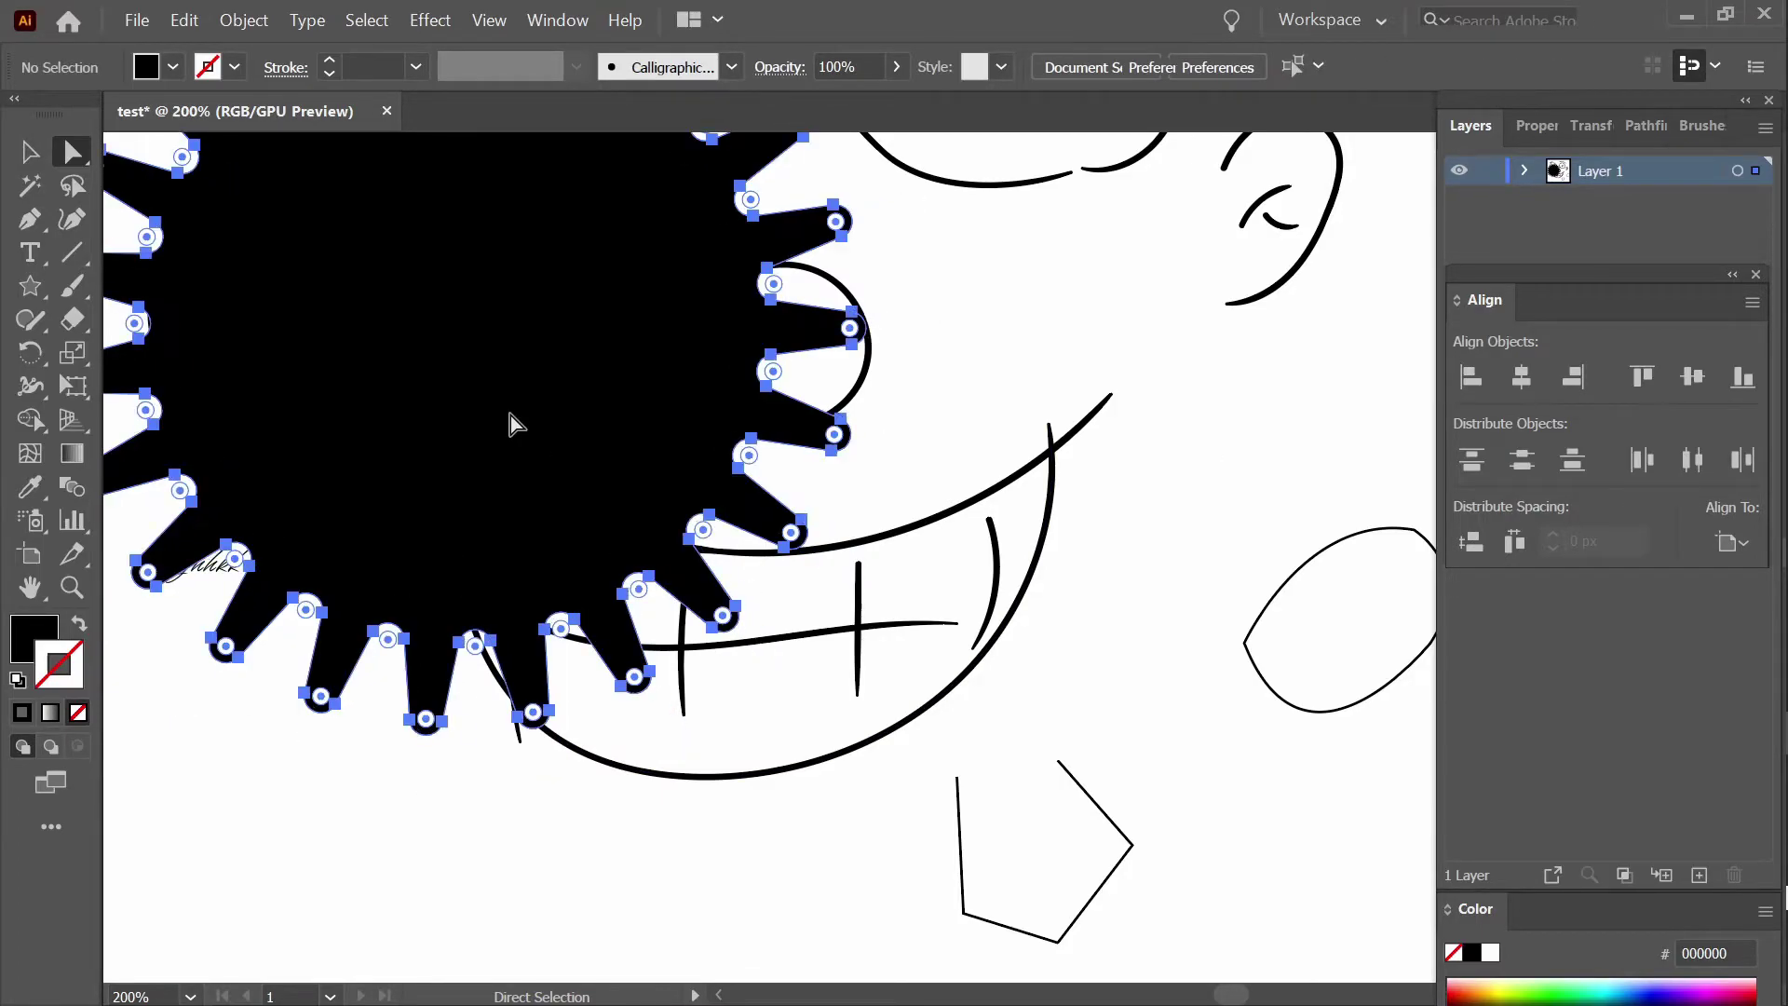
Clear all artwork from the artboard and leave nothing selected.
left_click(30, 286)
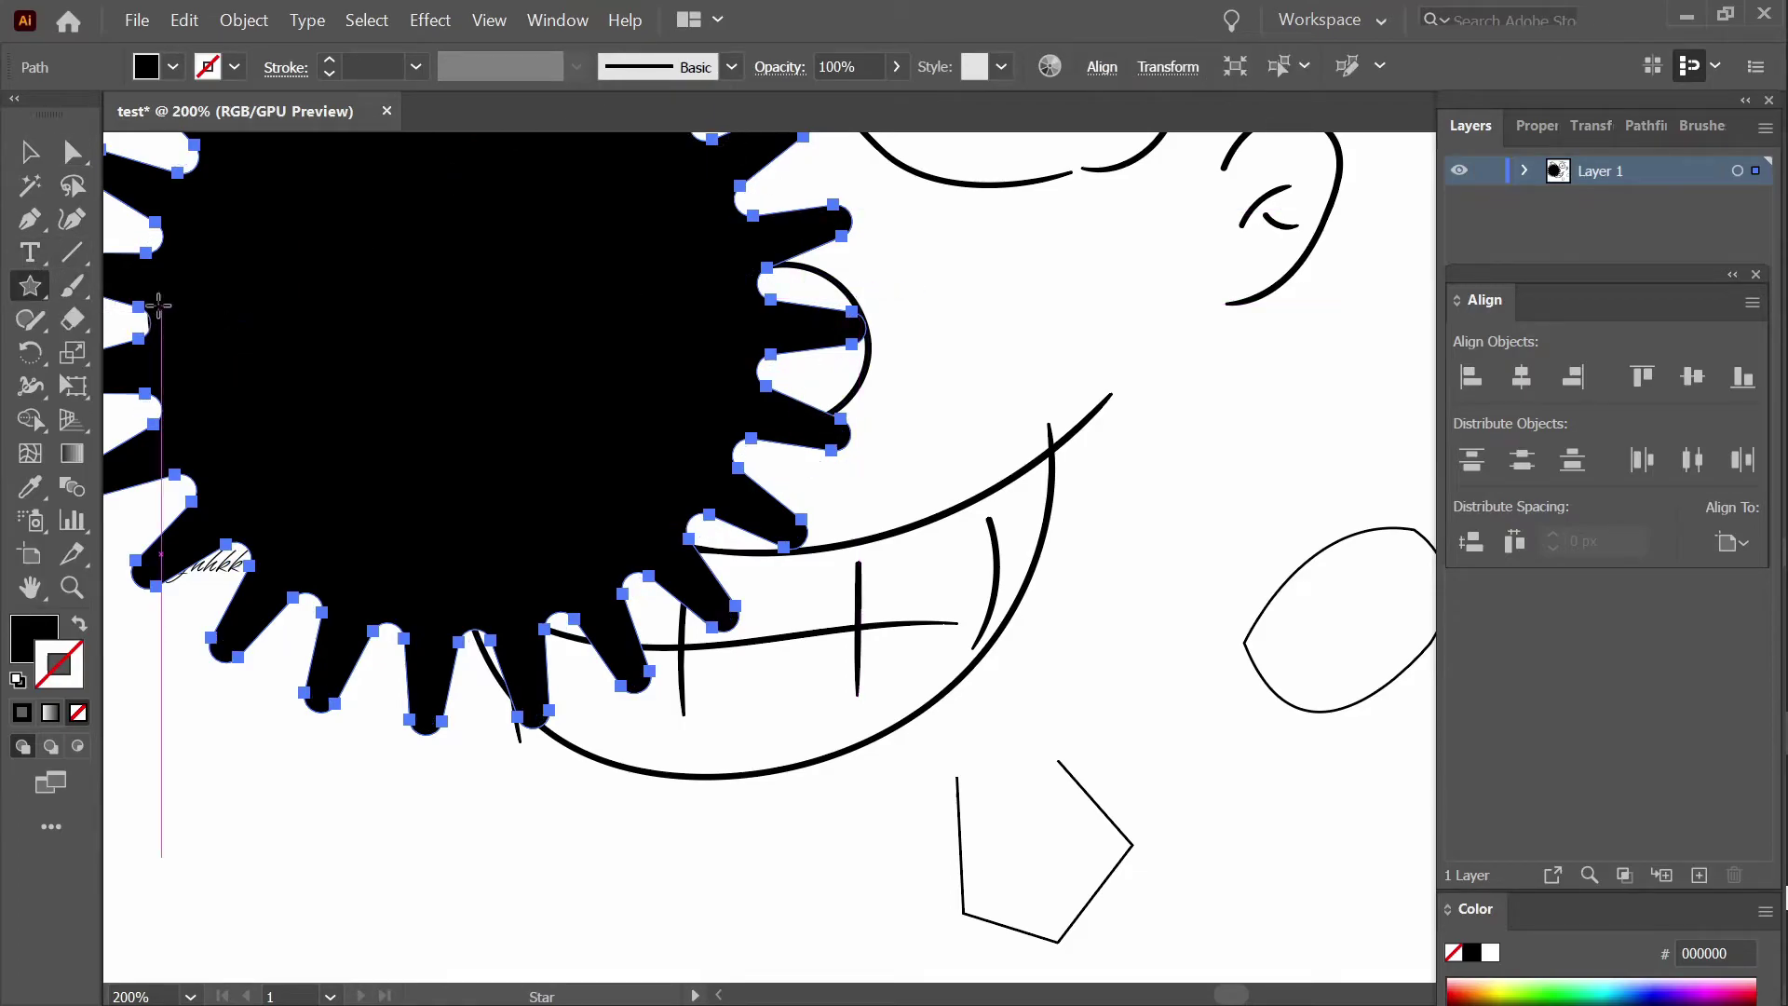
left_click(74, 285)
key("ctrl+shift+a")
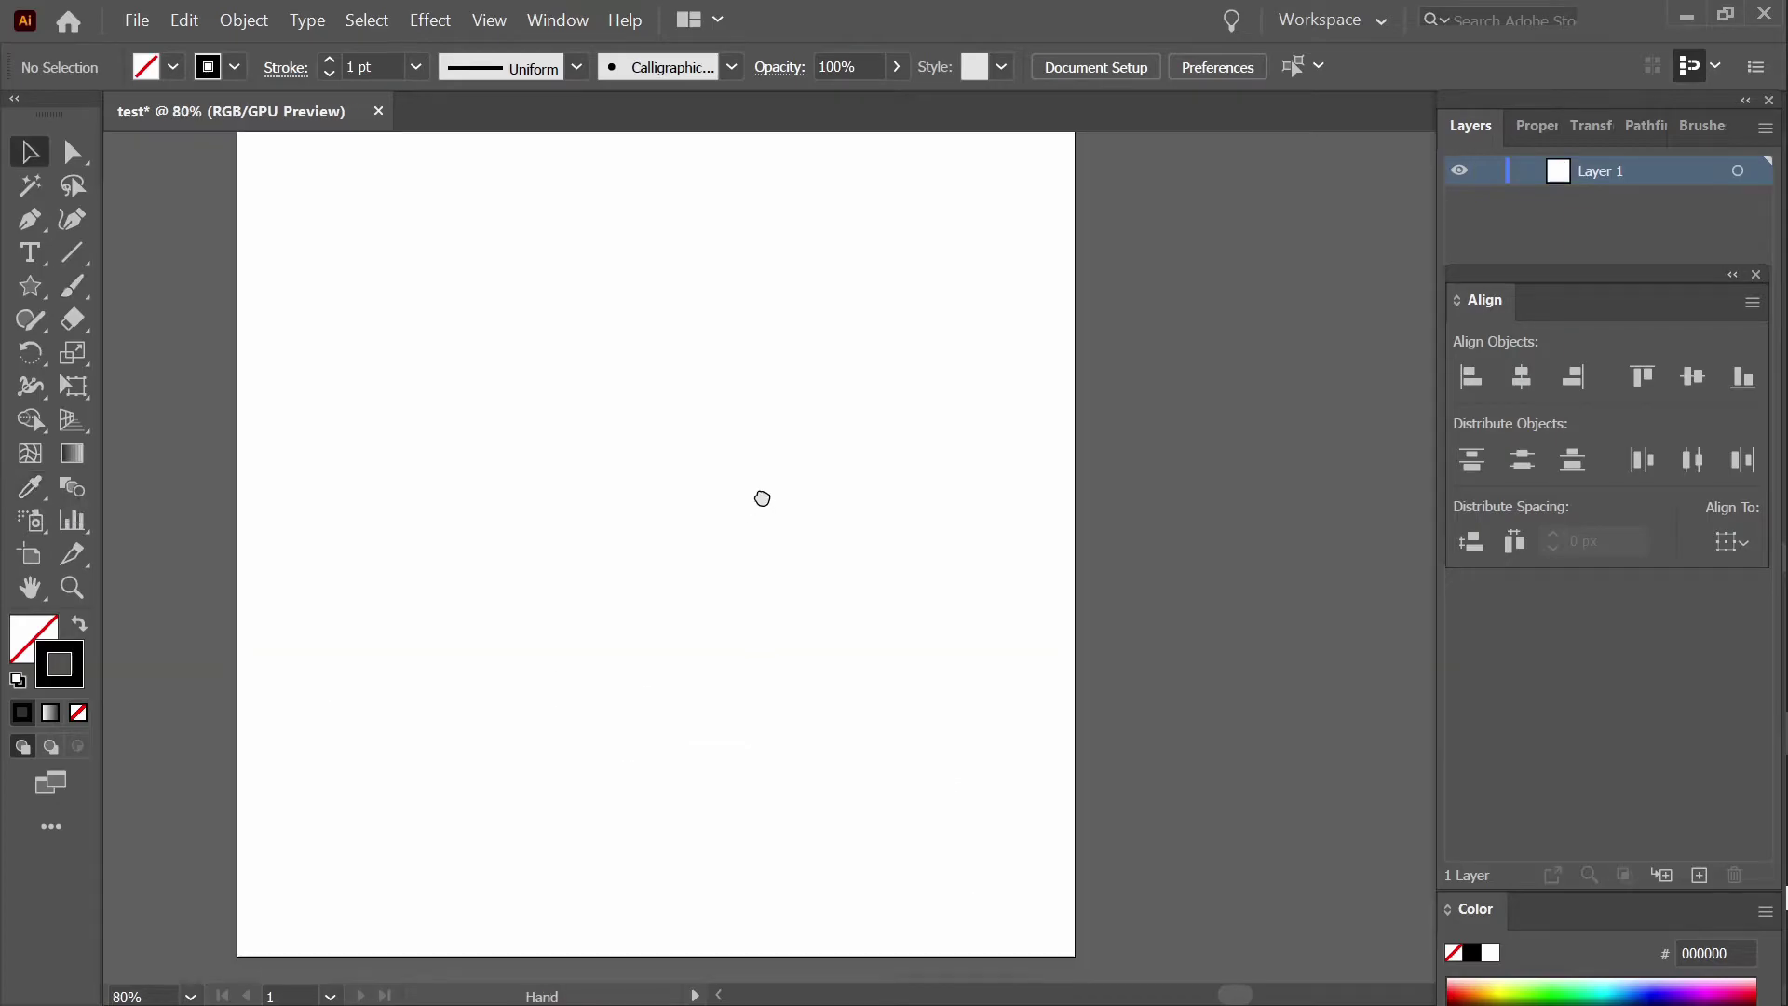
Draw three large unfilled many-pointed stars with the Star tool, two along the artboard's upper edge and one below, and nudge the lower star.
left_click(31, 291)
left_click_drag(331, 249, 515, 289)
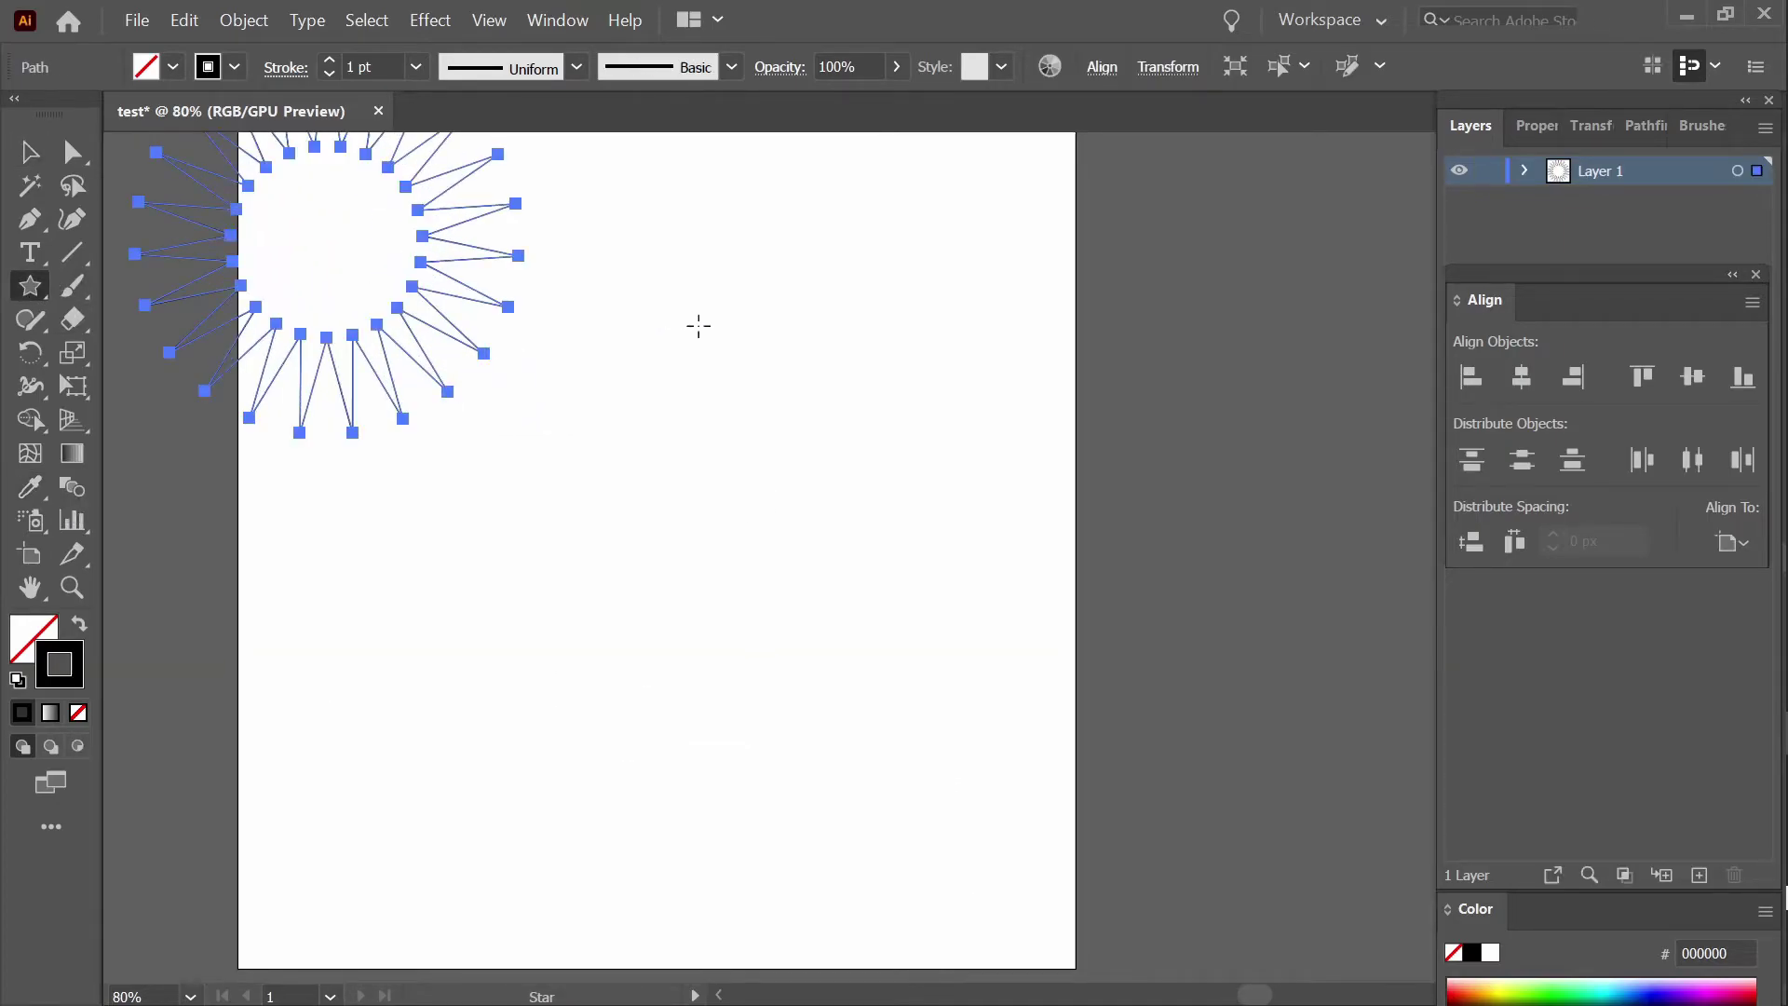
left_click_drag(719, 279, 843, 382)
left_click_drag(541, 589, 736, 716)
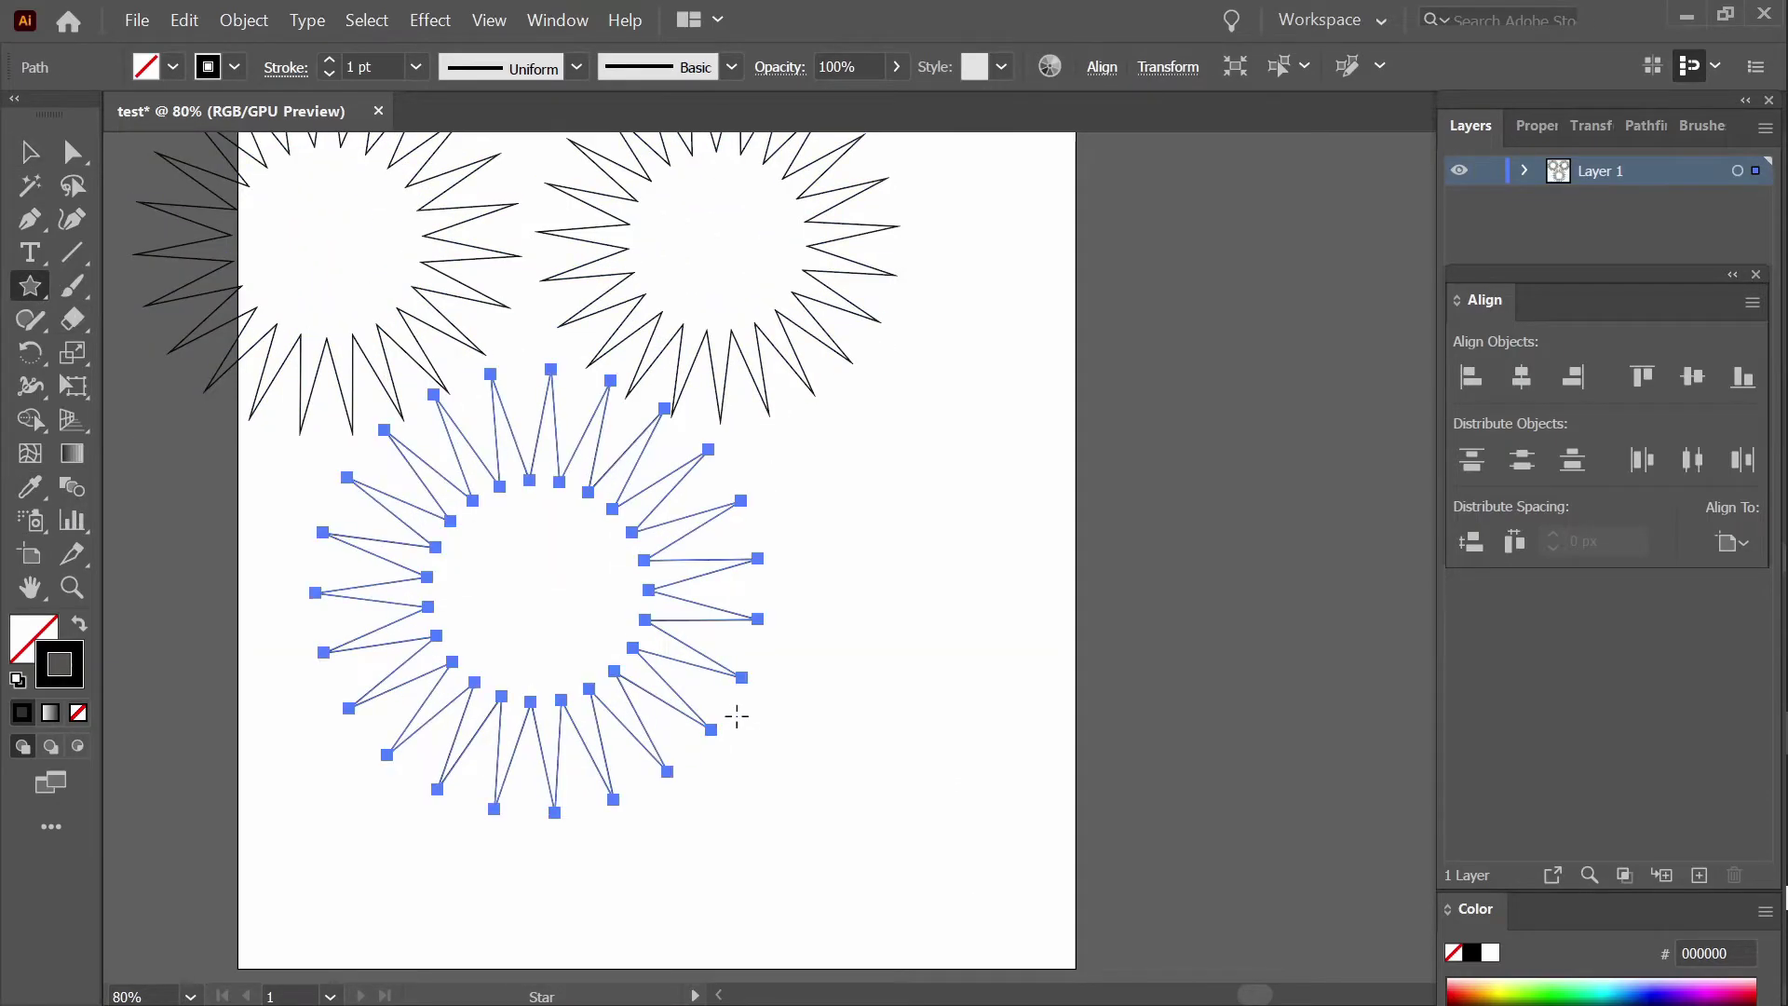
key("v")
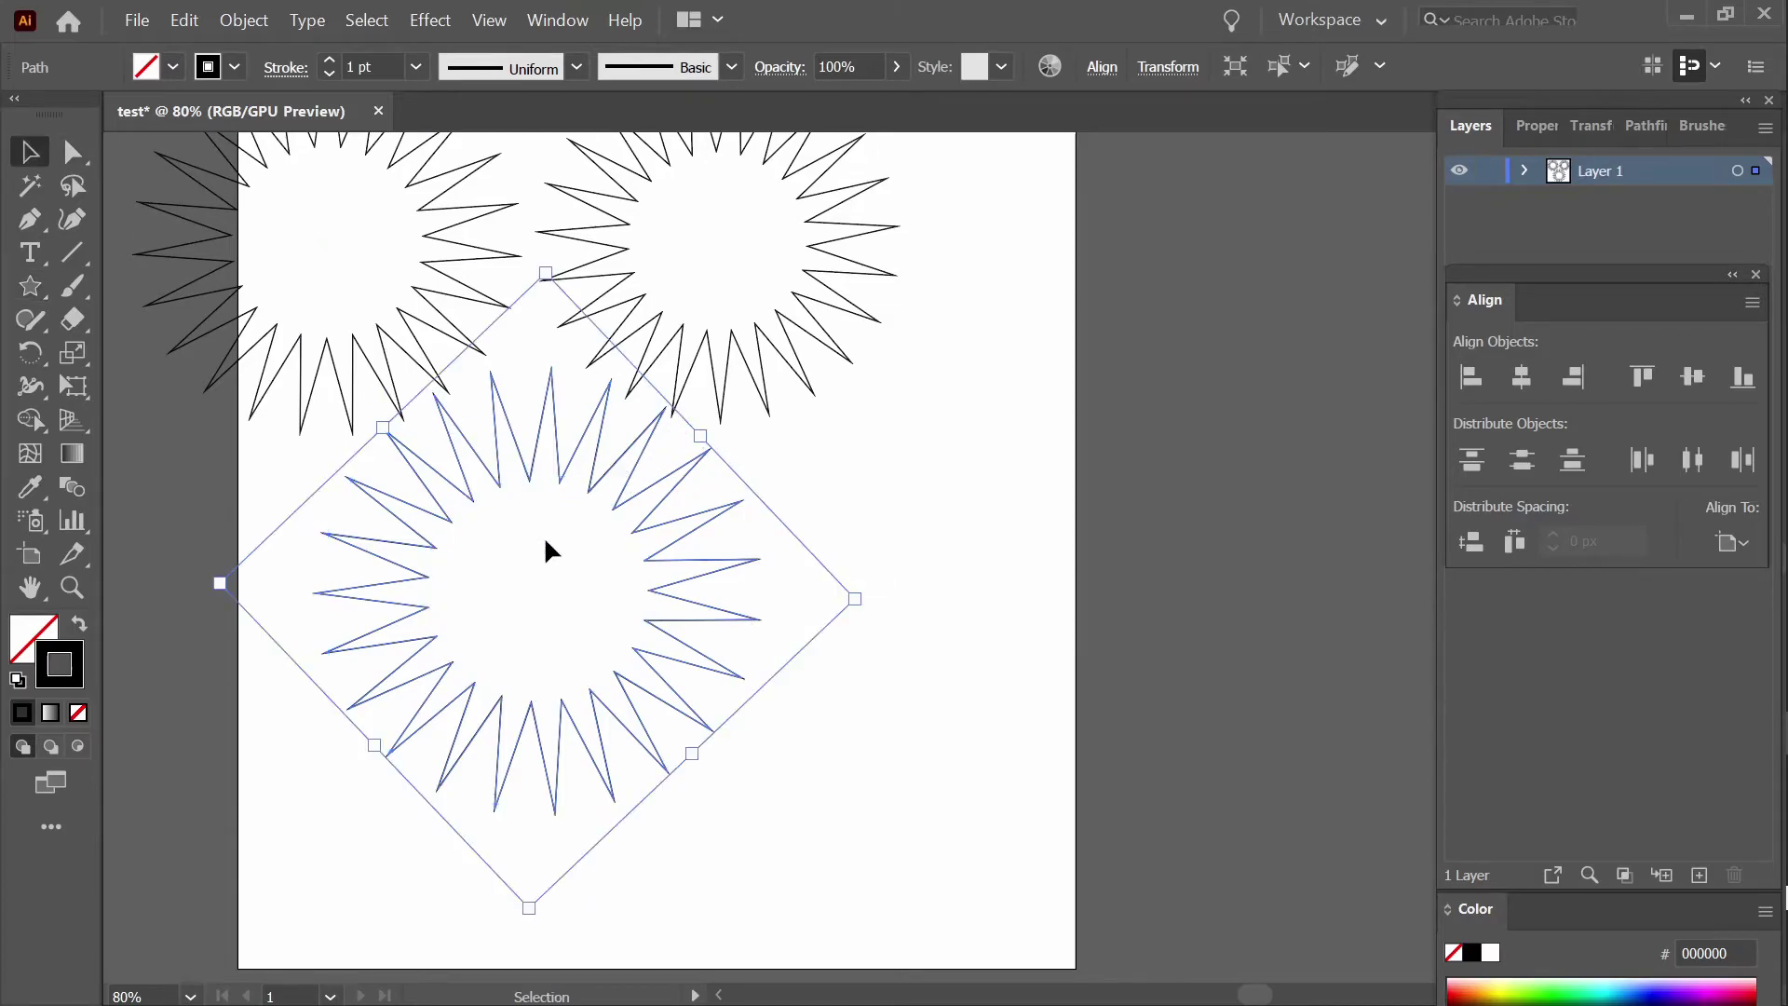
left_click_drag(646, 737, 648, 738)
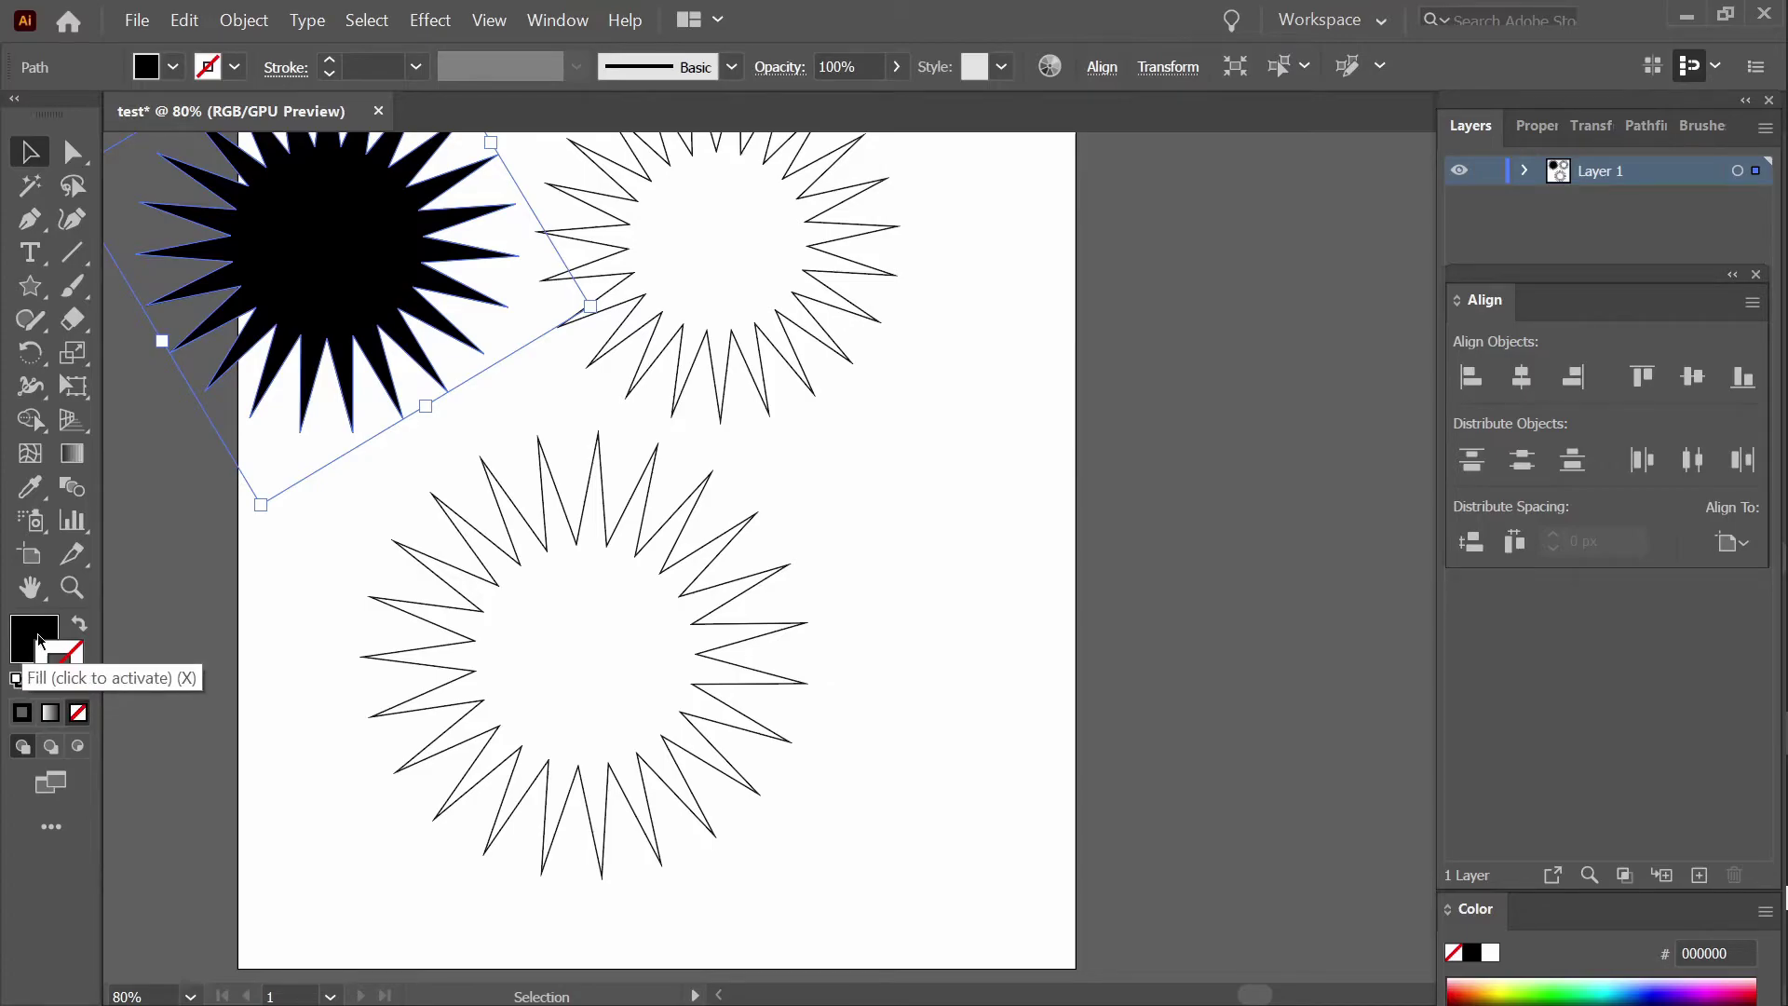
Give the black-filled star at the artboard's upper-left corner a red ff0000 stroke and deselect it.
left_click(73, 655)
left_click(32, 641)
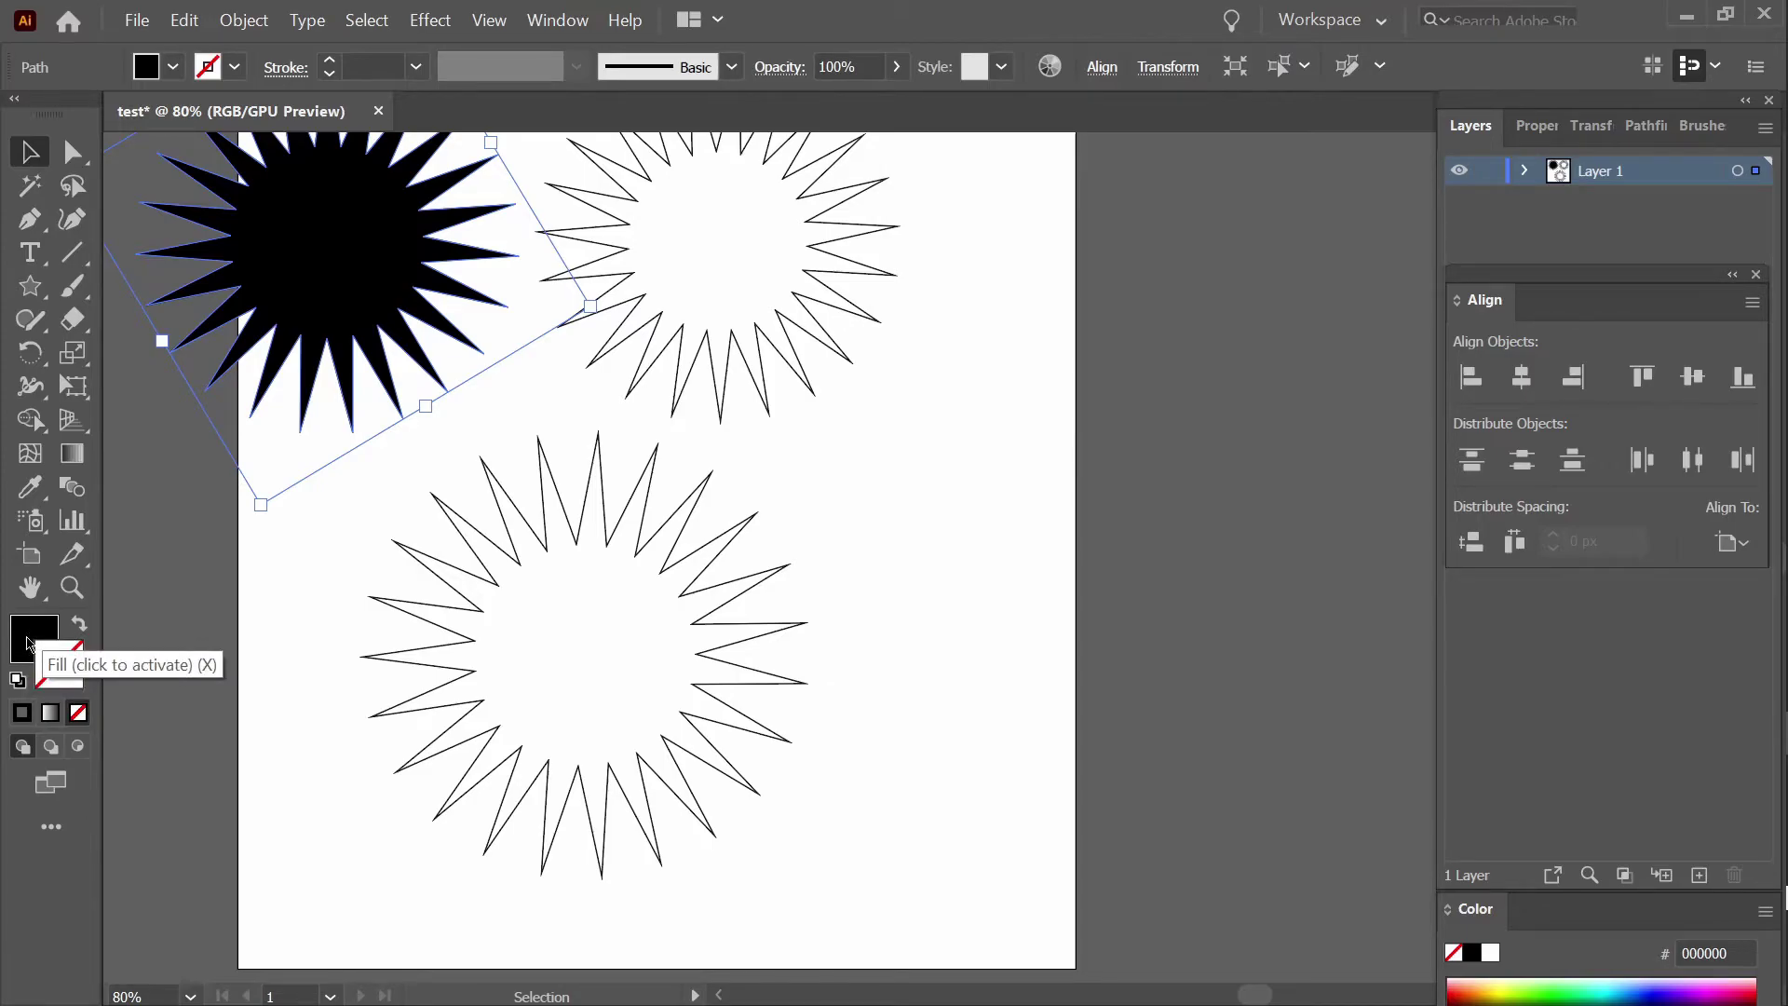
left_click(74, 649)
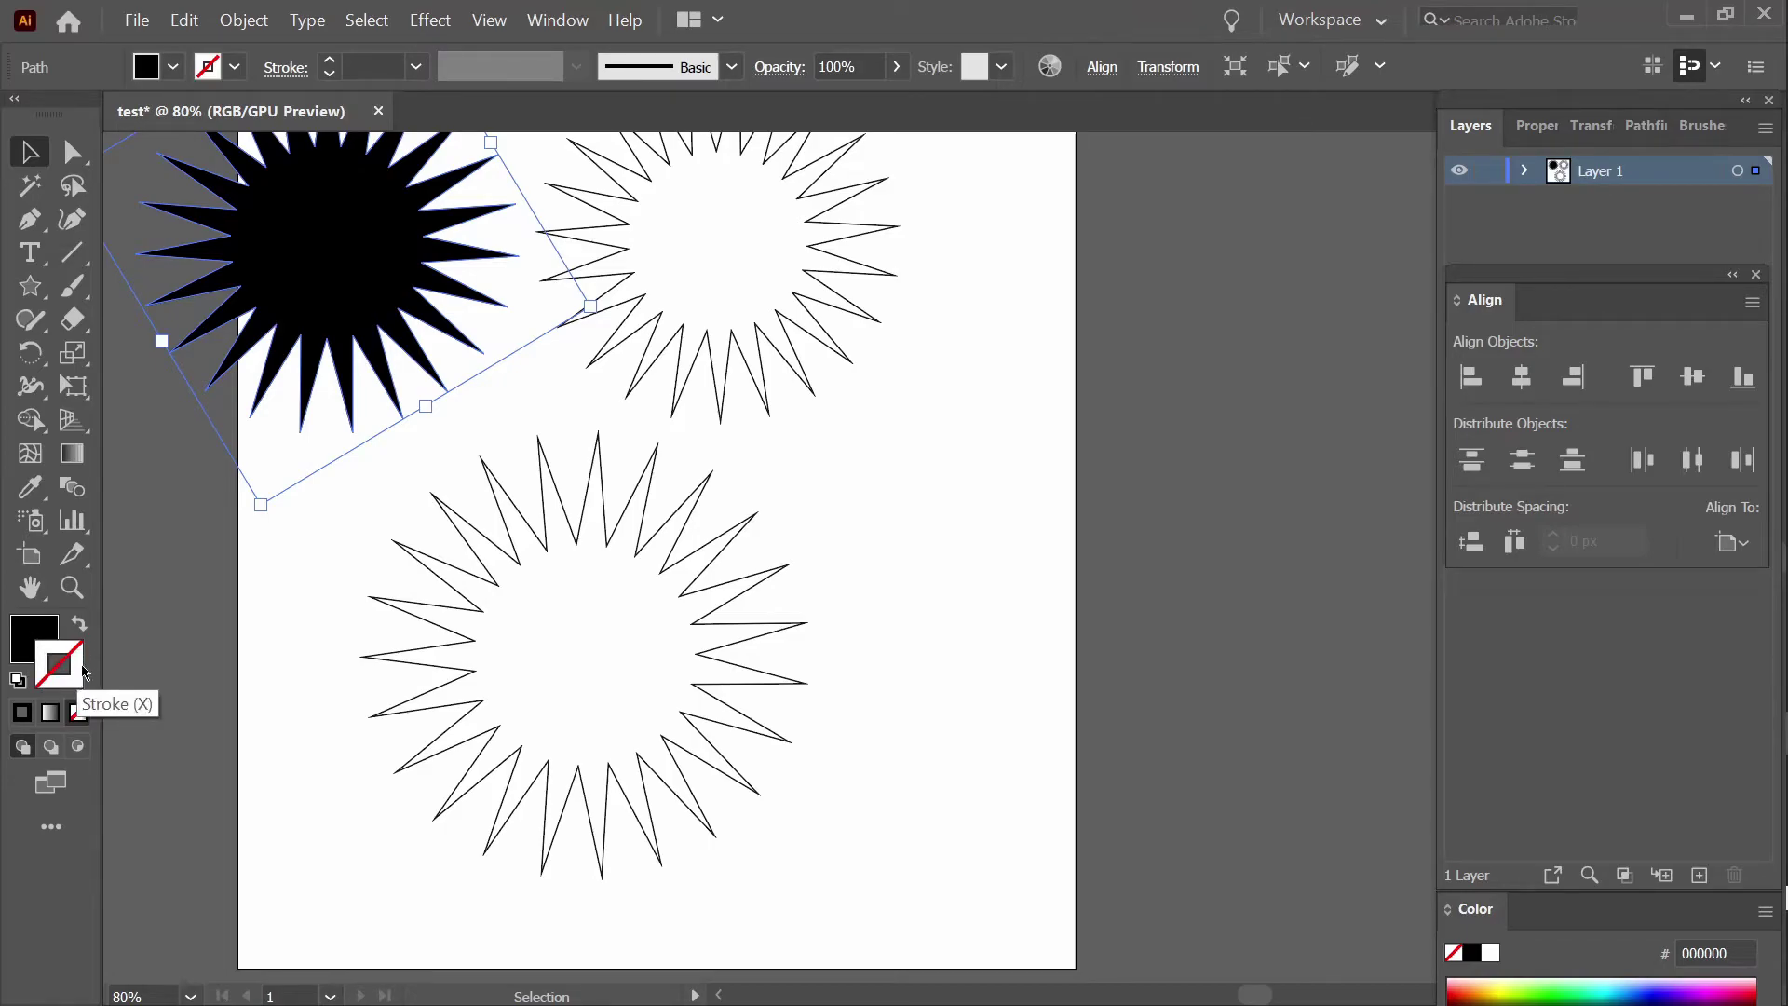
double_click(83, 672)
type("ff0000")
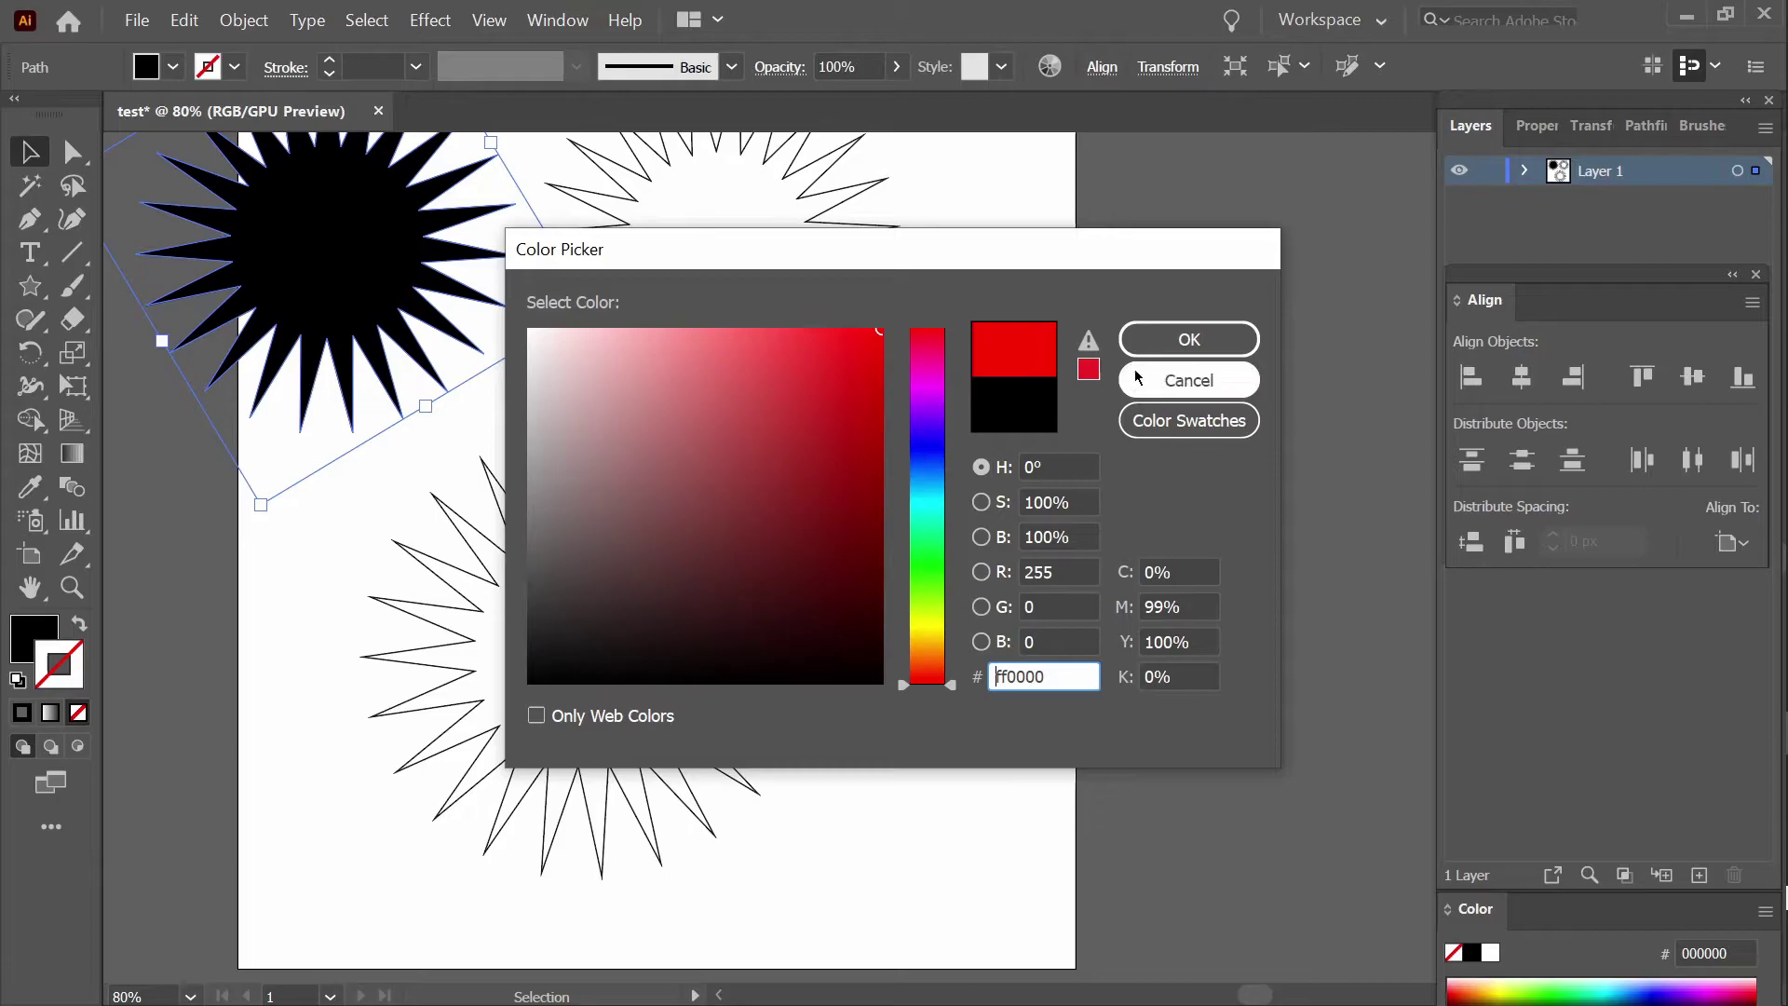
left_click(1150, 339)
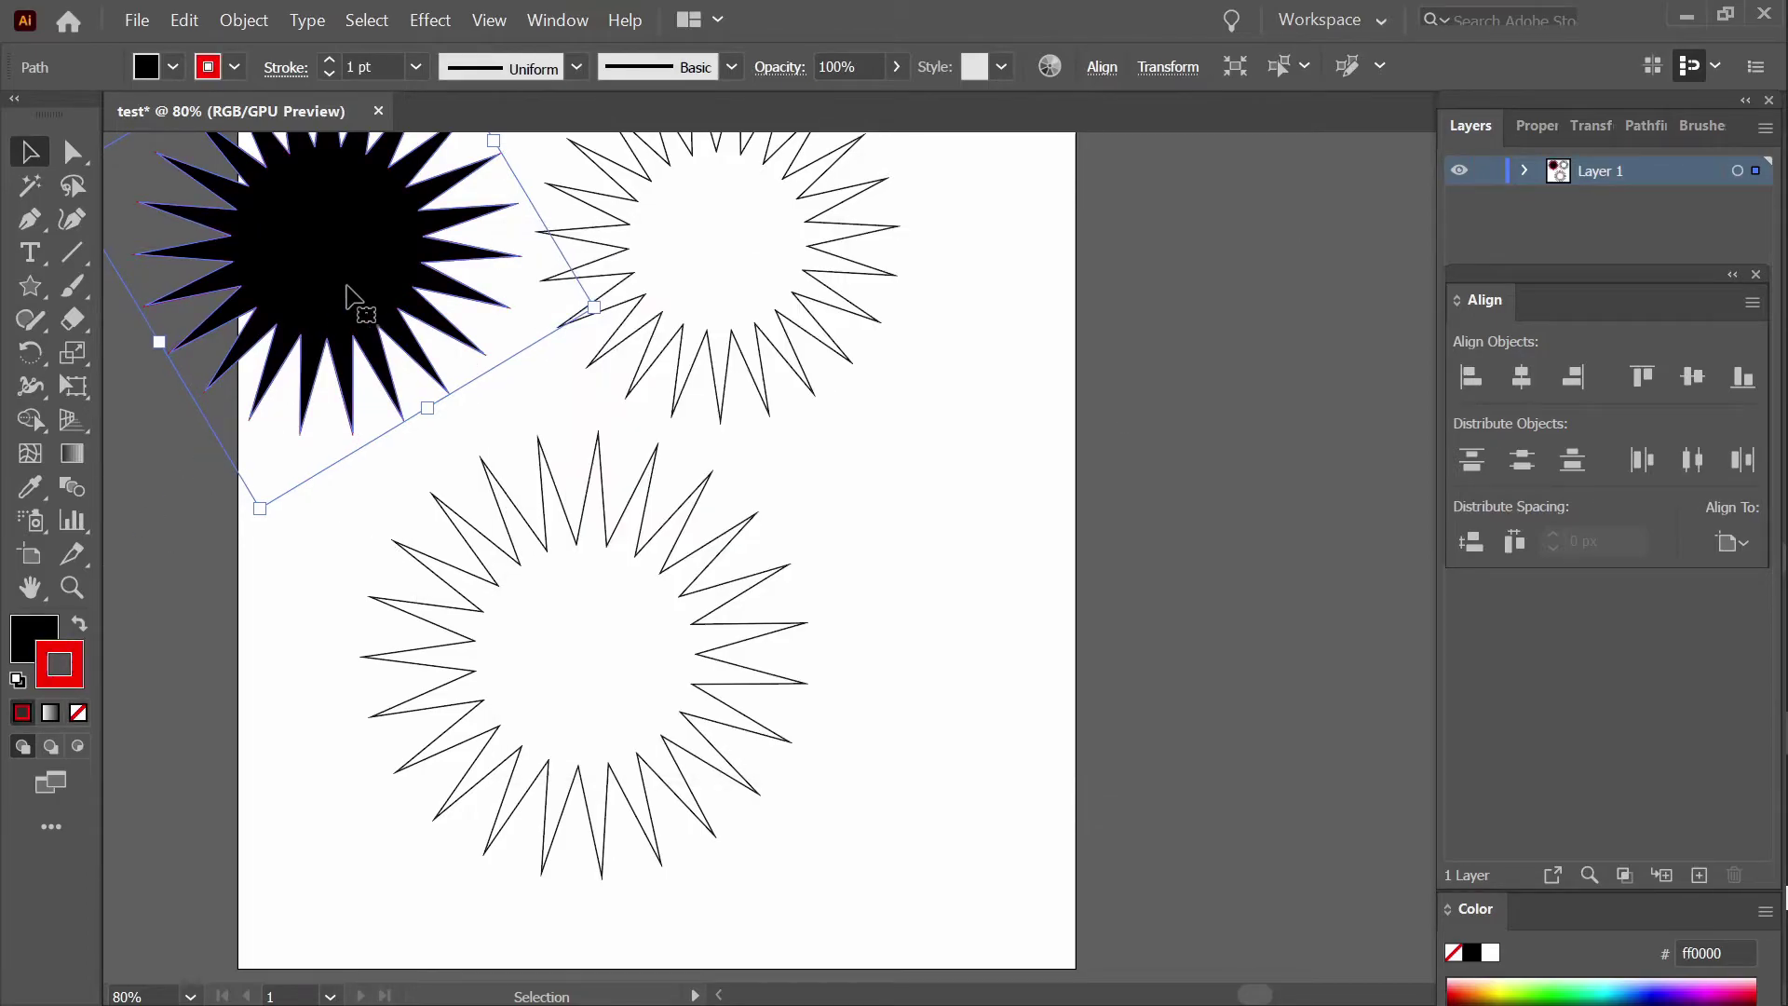
left_click(322, 547)
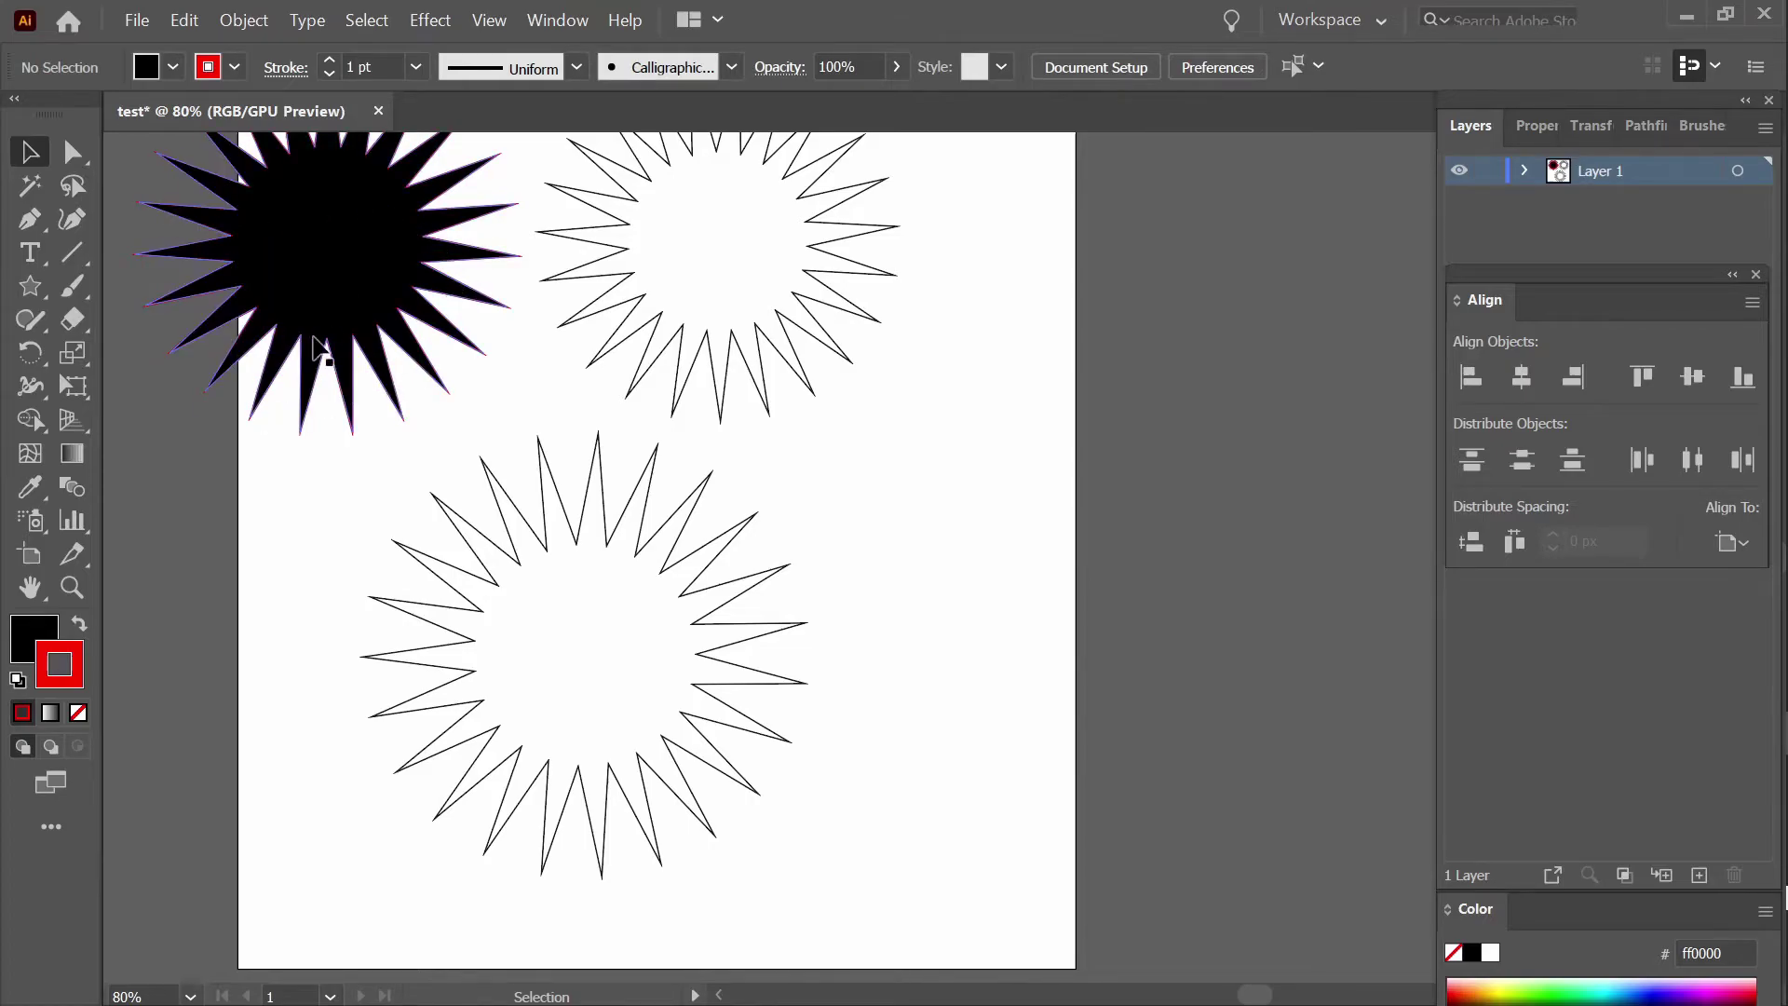
Change the fill of the upper-left star to red f70000 and deselect it.
left_click(28, 641)
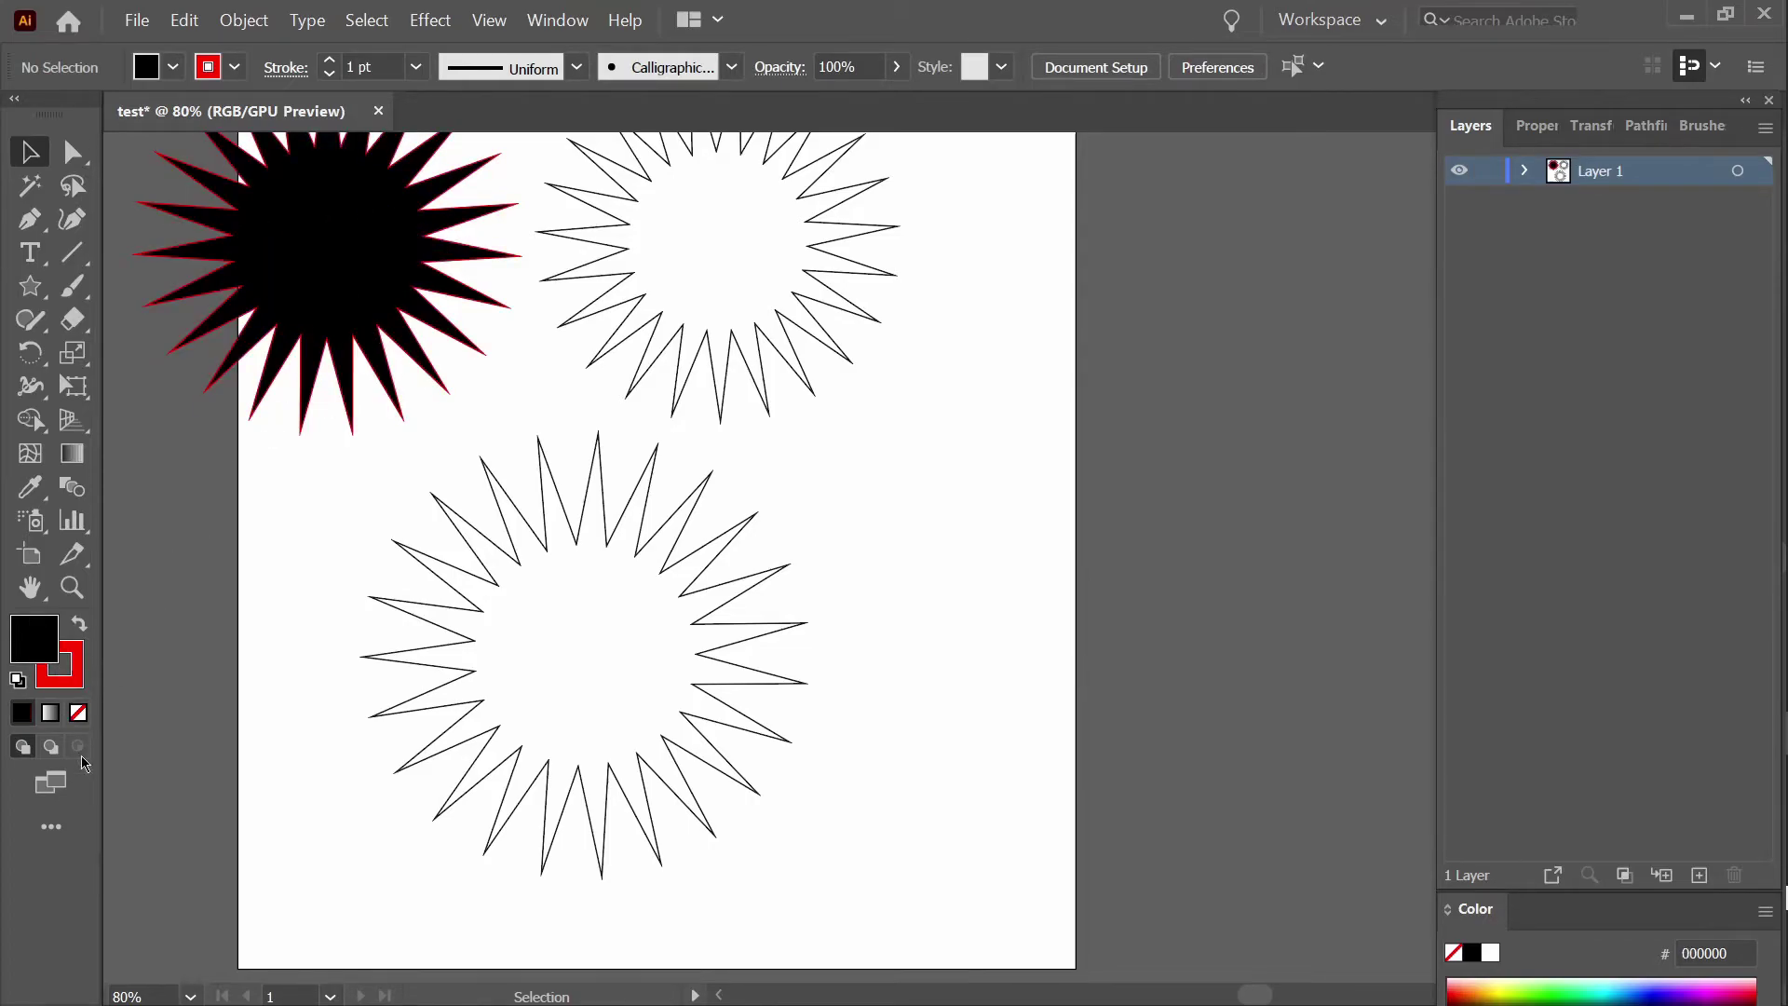
left_click(309, 324)
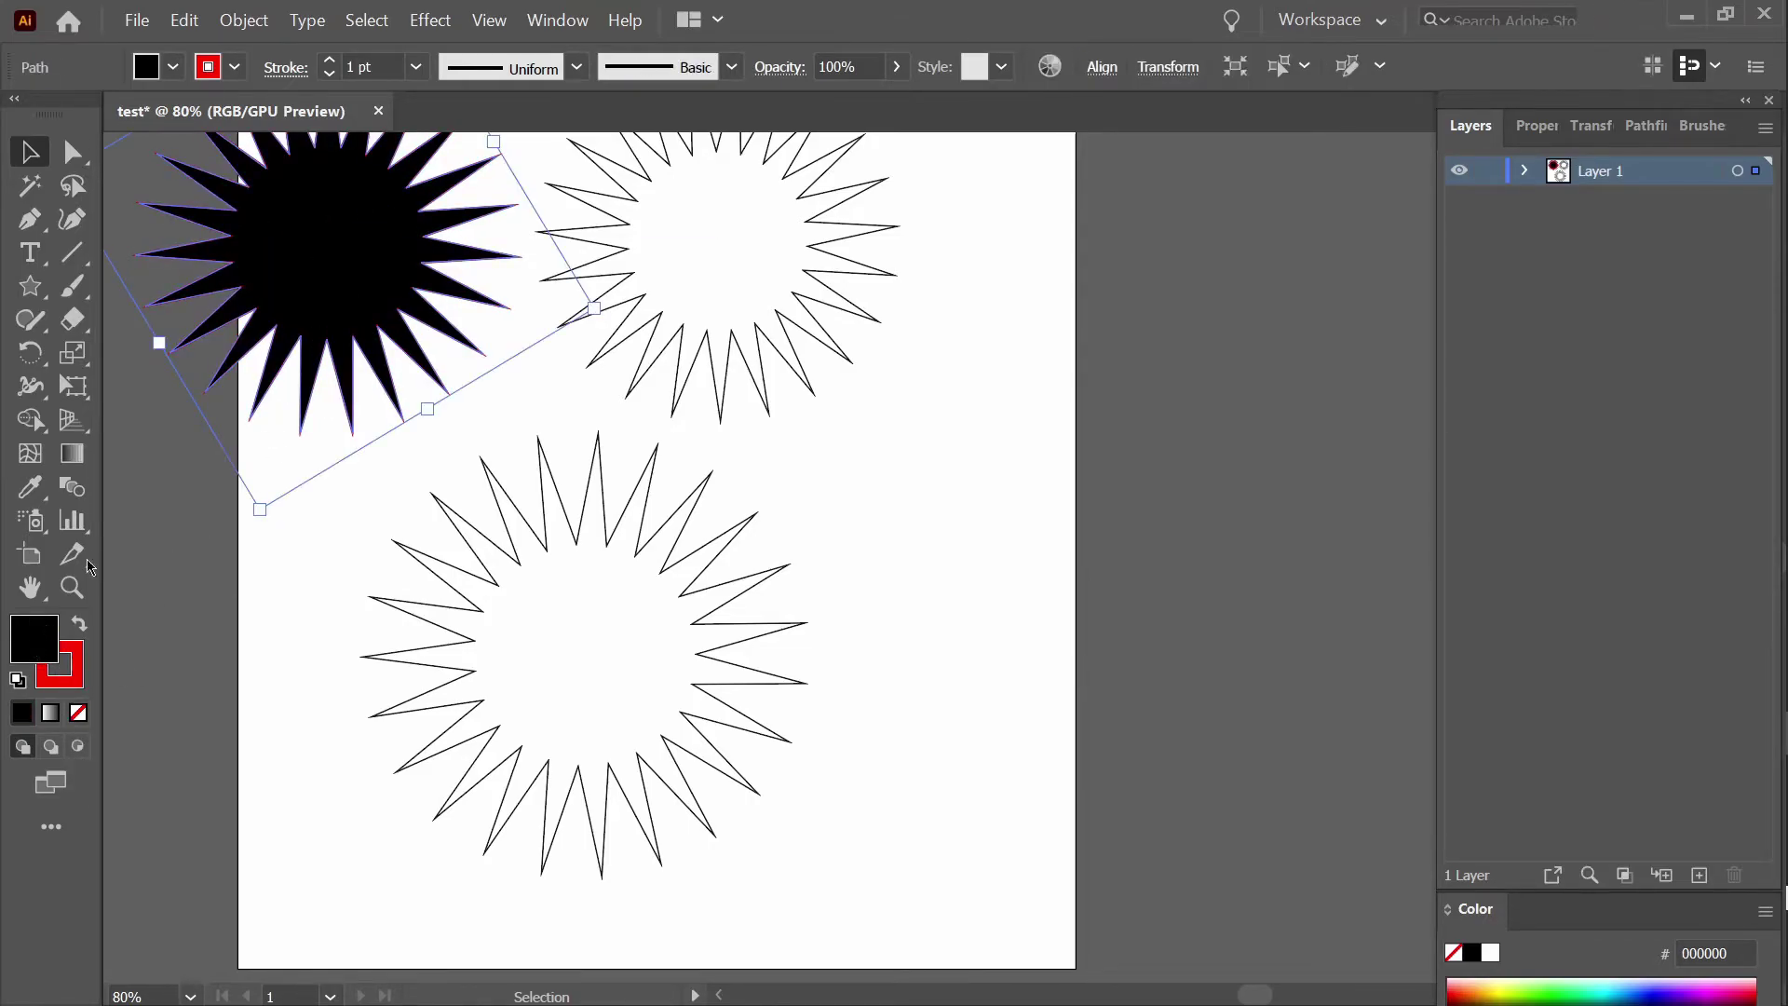
double_click(40, 646)
left_click(1189, 338)
left_click(277, 747)
Set the stroke of the unfilled upper-right star to pure blue 0000ff and deselect it.
left_click(615, 356)
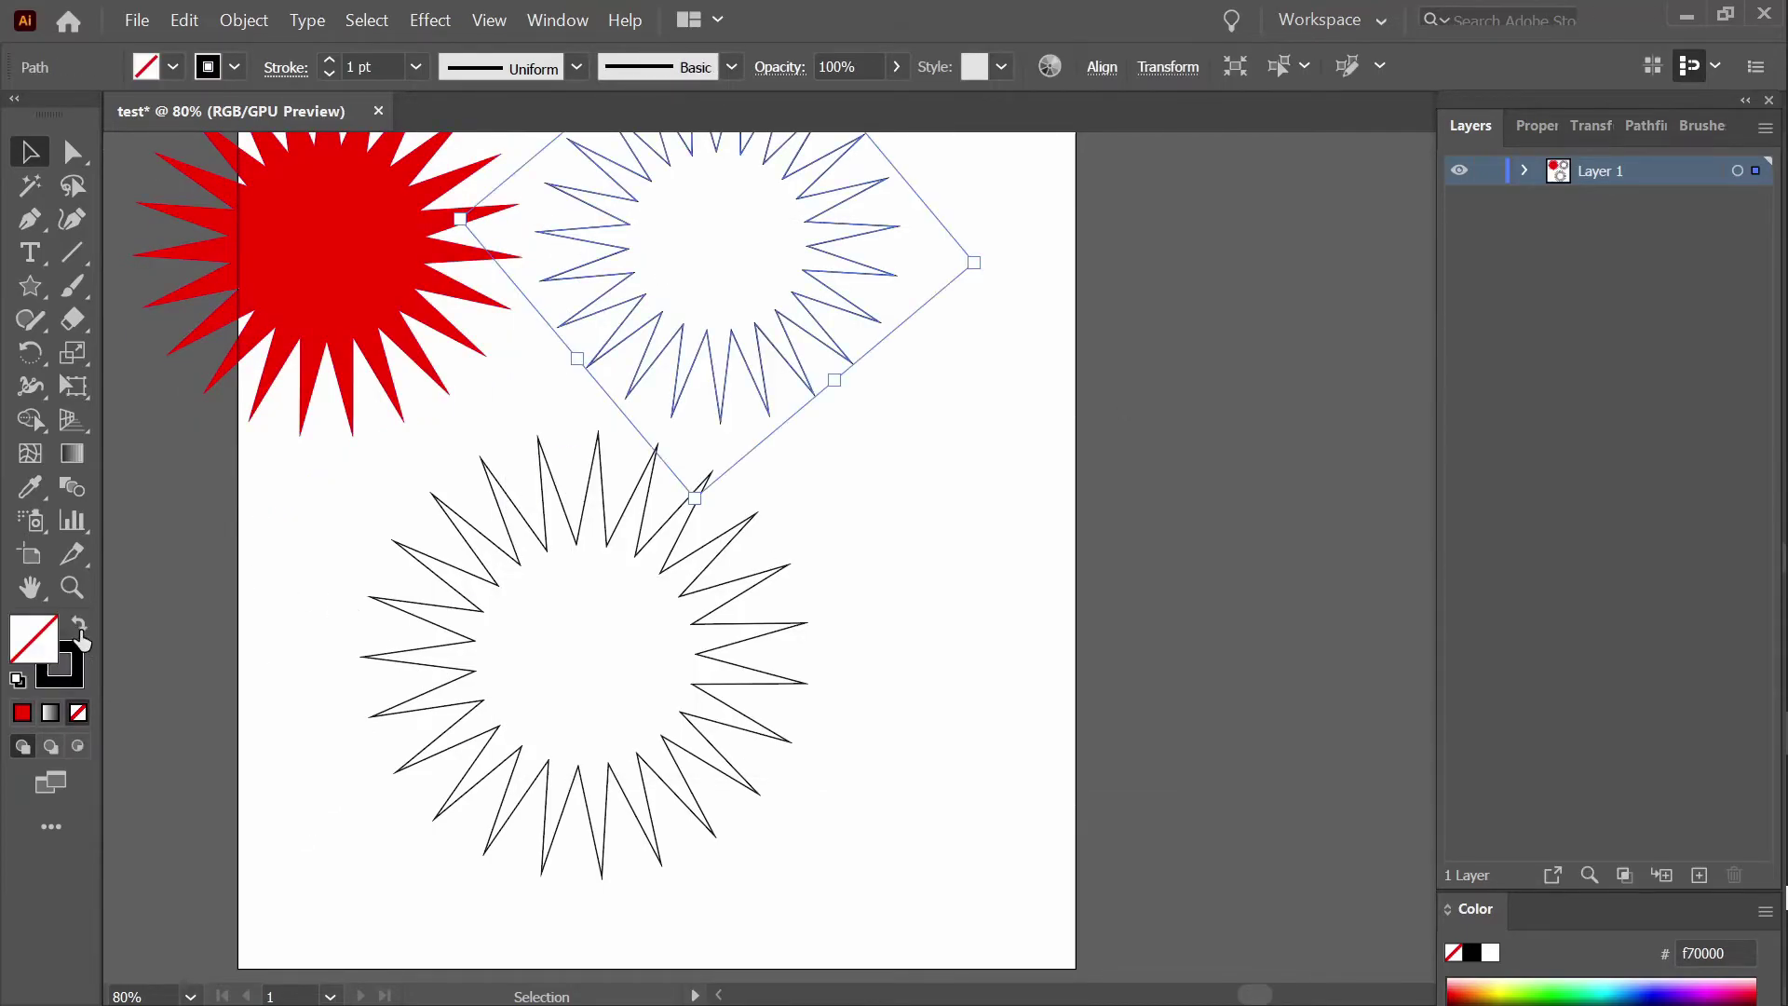
double_click(81, 648)
left_click(1161, 378)
left_click(63, 667)
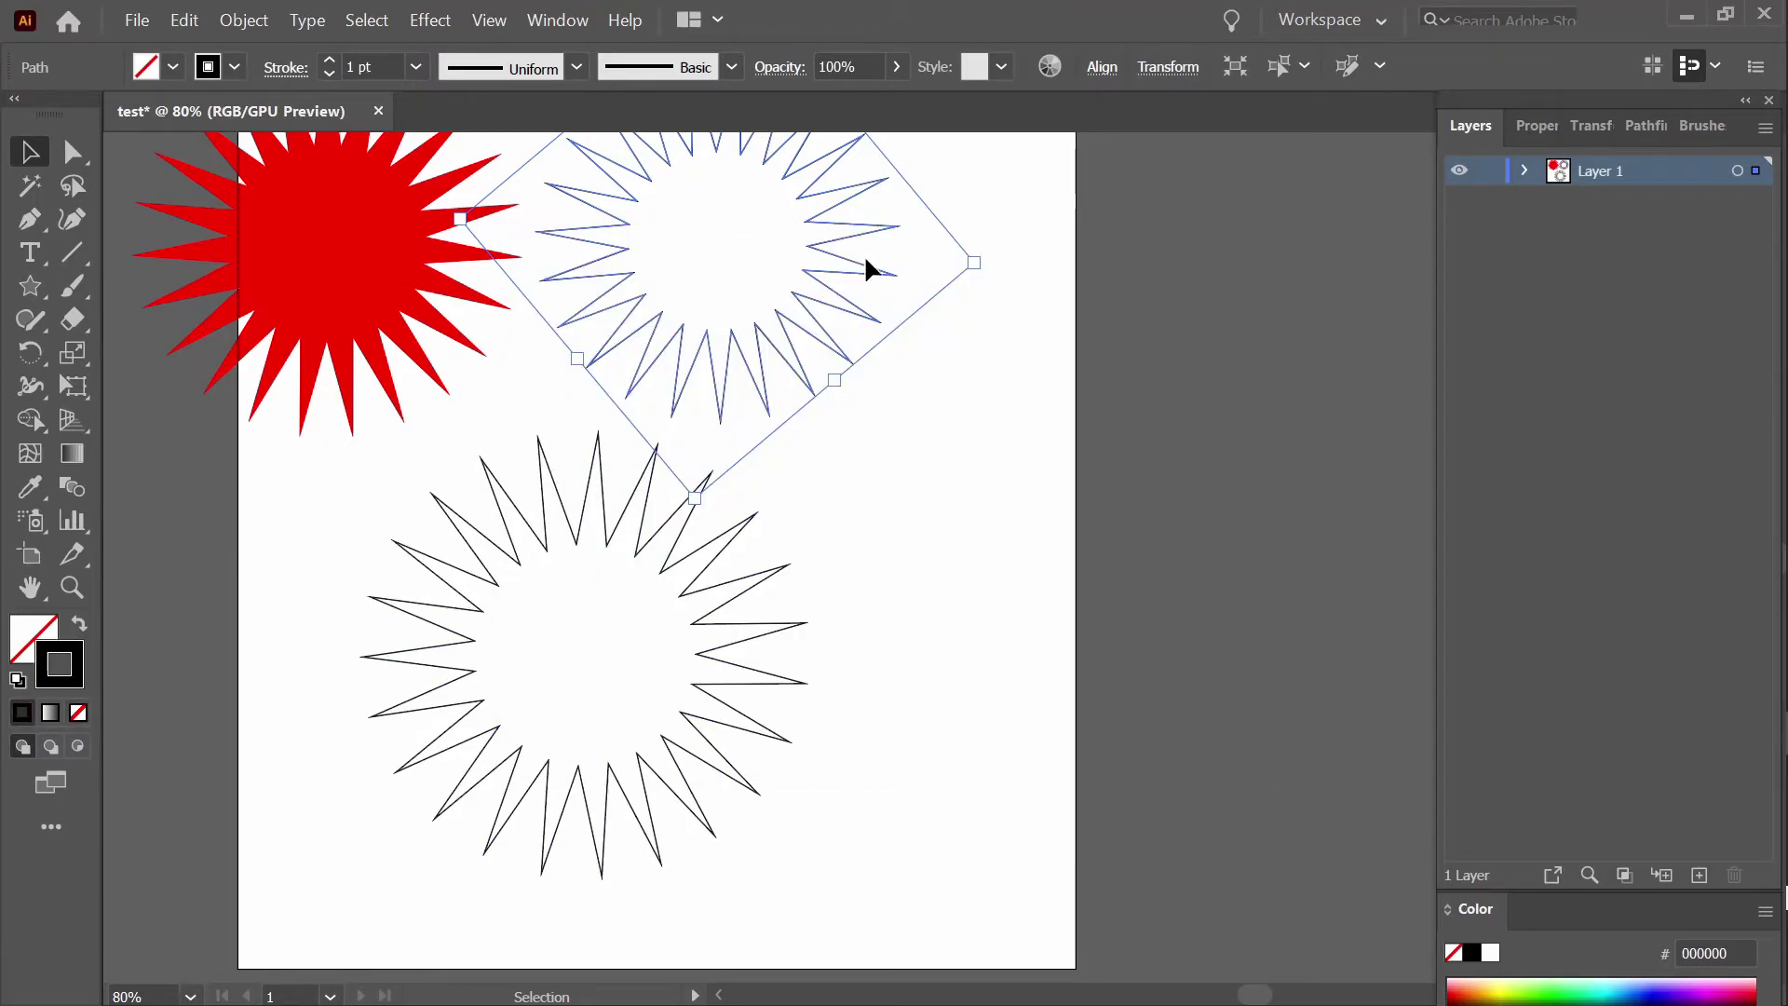
double_click(73, 680)
left_click_drag(930, 464, 940, 454)
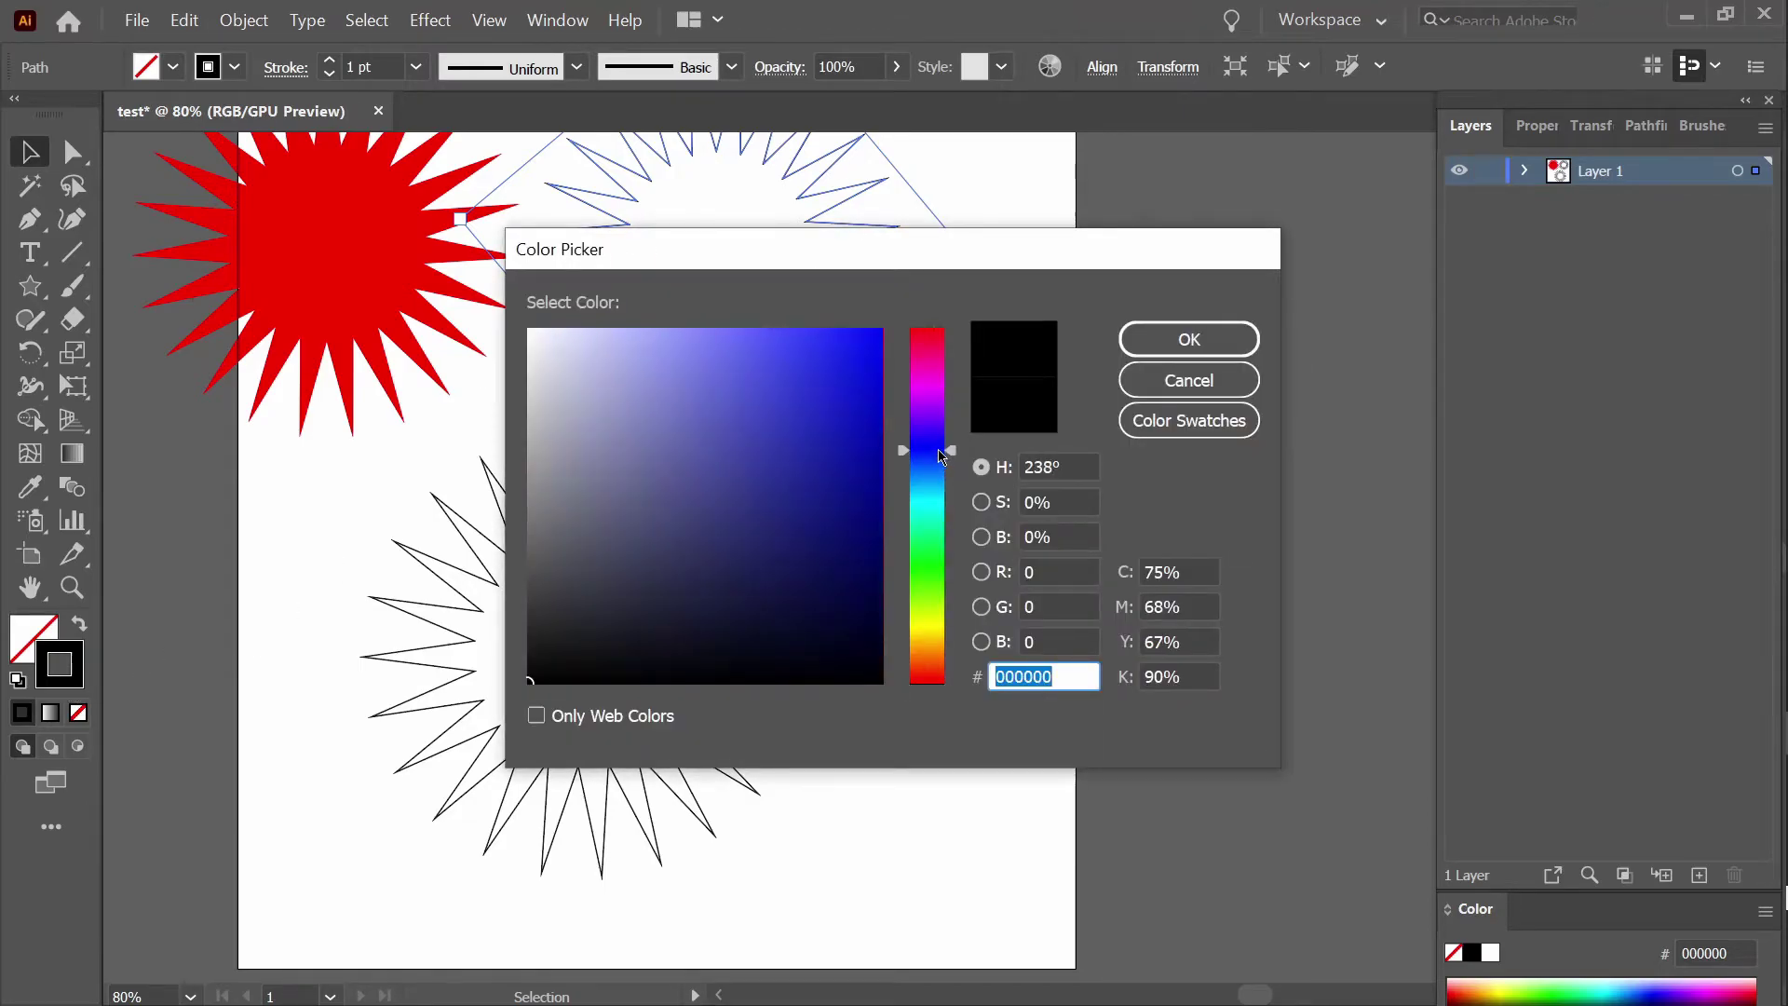
left_click(842, 372)
left_click_drag(842, 371, 883, 328)
left_click(1189, 339)
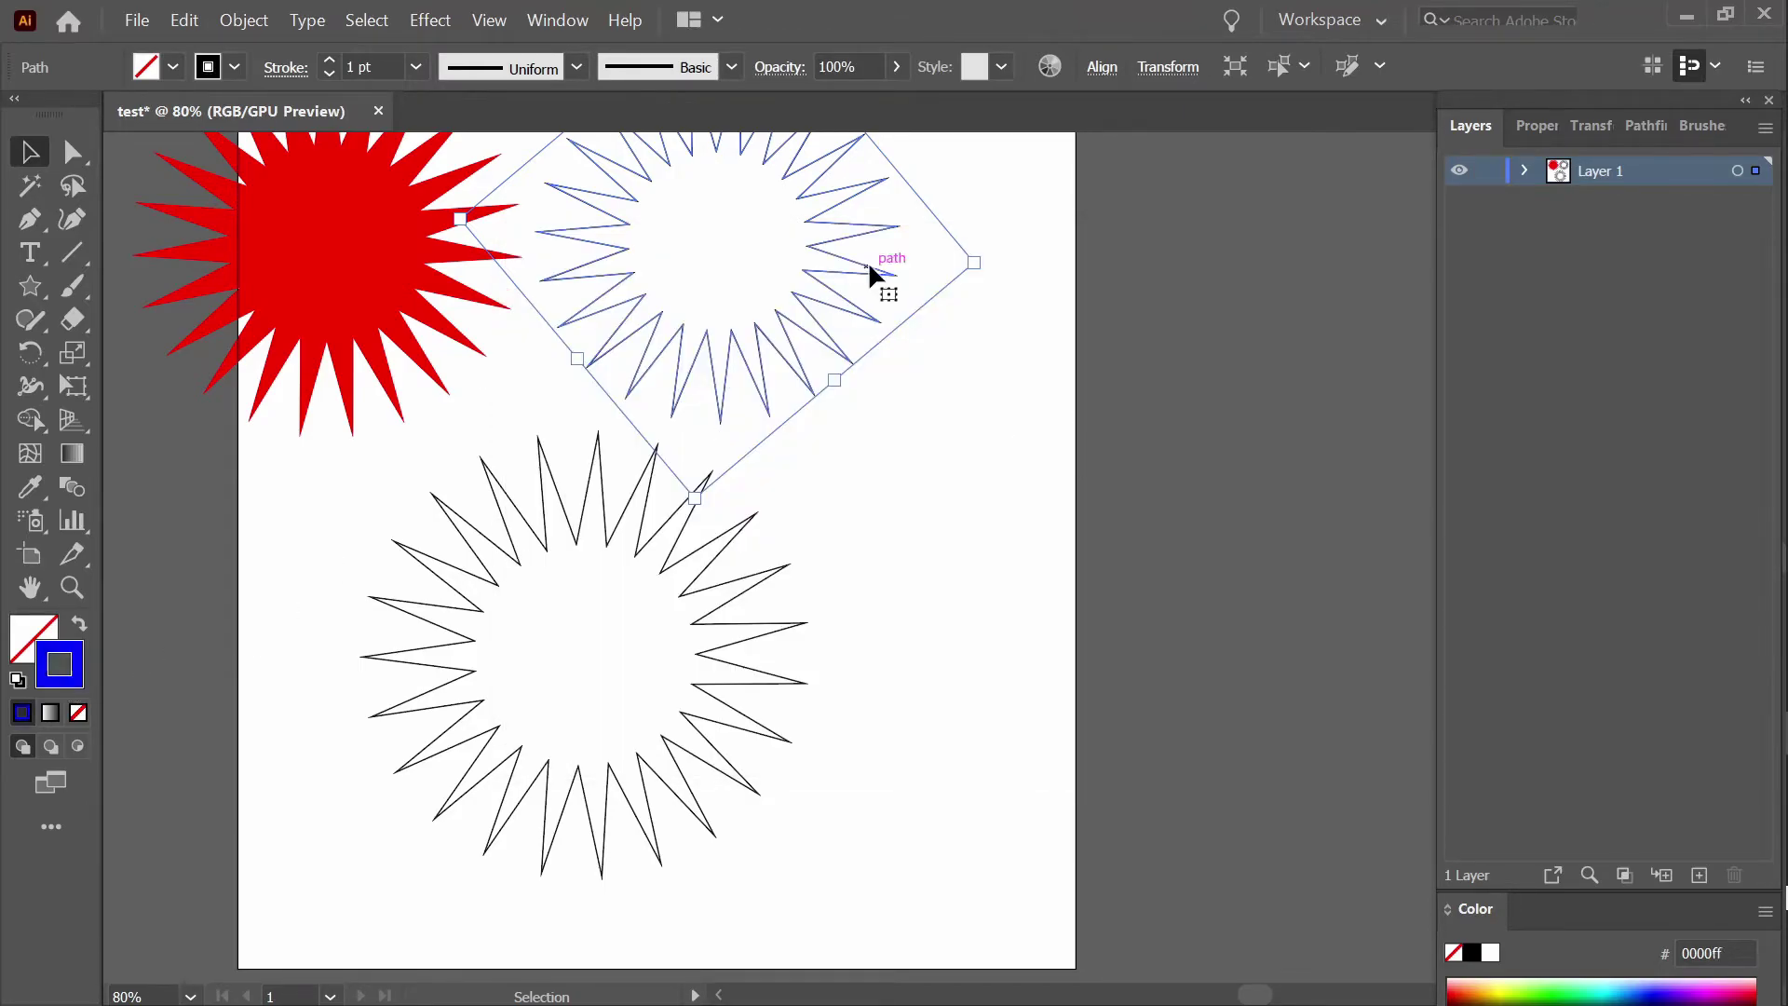
left_click(934, 415)
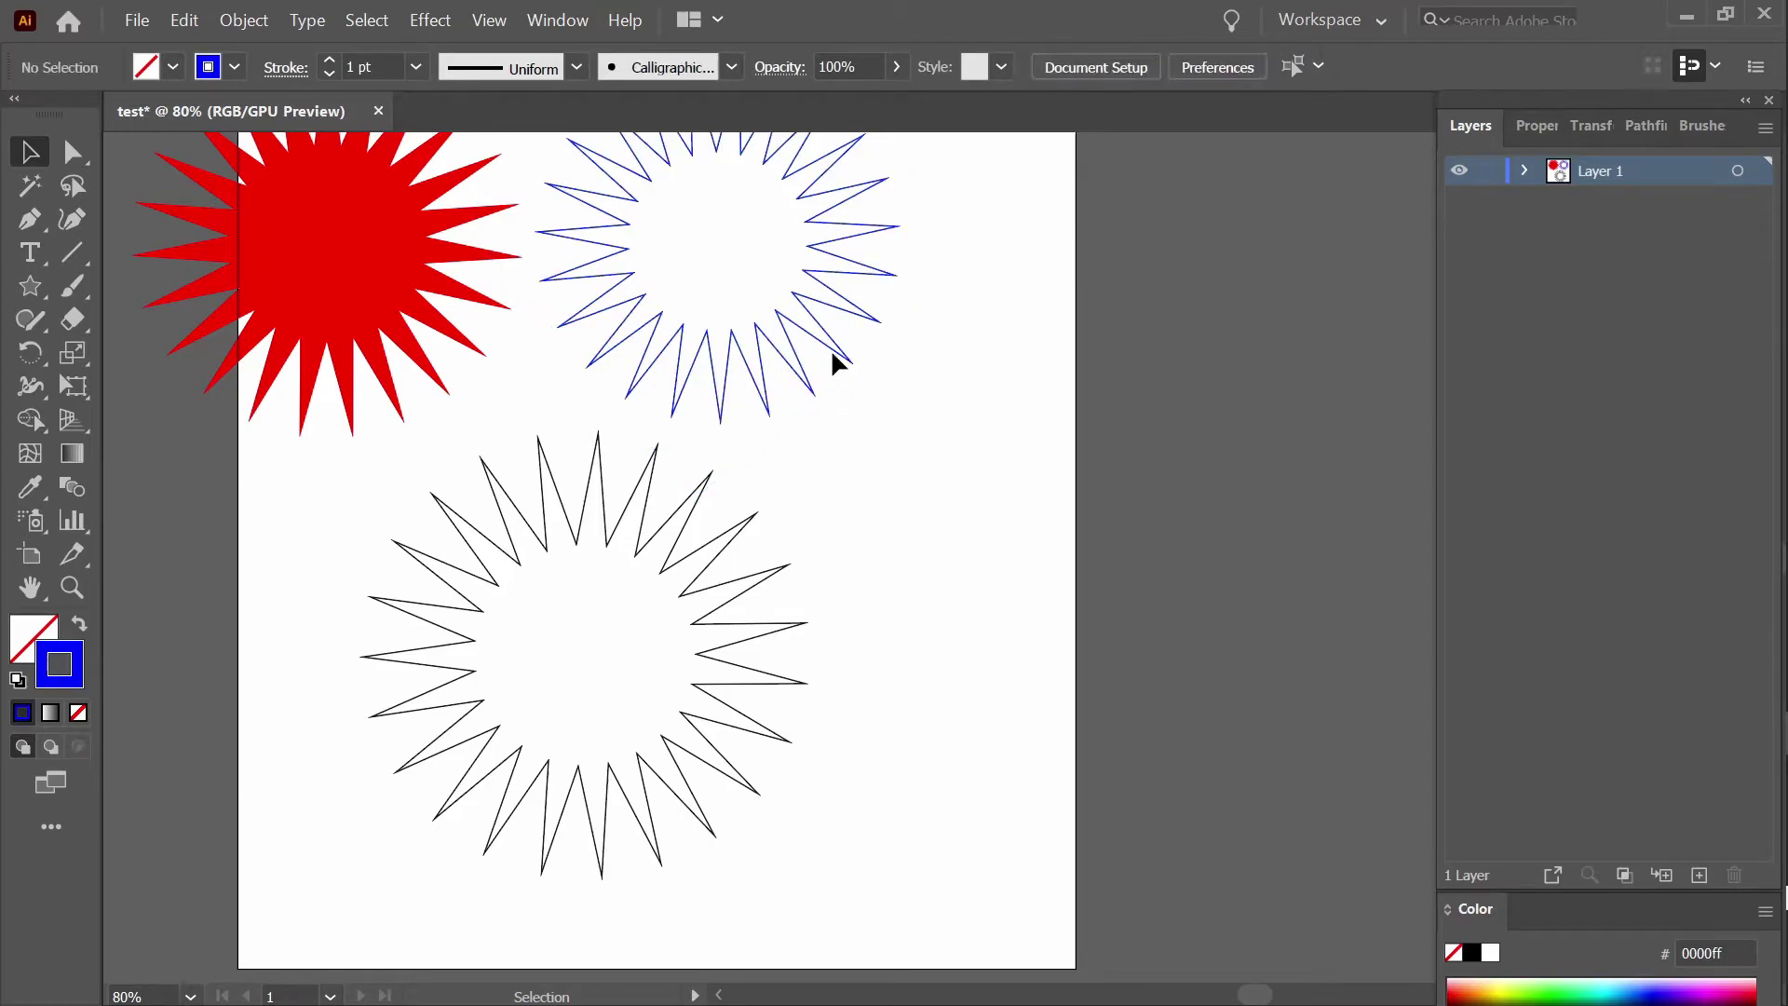
Move the blue-outlined star down and right toward the artboard's right edge and show its properties.
left_click(840, 346)
left_click_drag(840, 344, 1014, 466)
left_click(1094, 362)
left_click(1038, 366)
left_click(1537, 126)
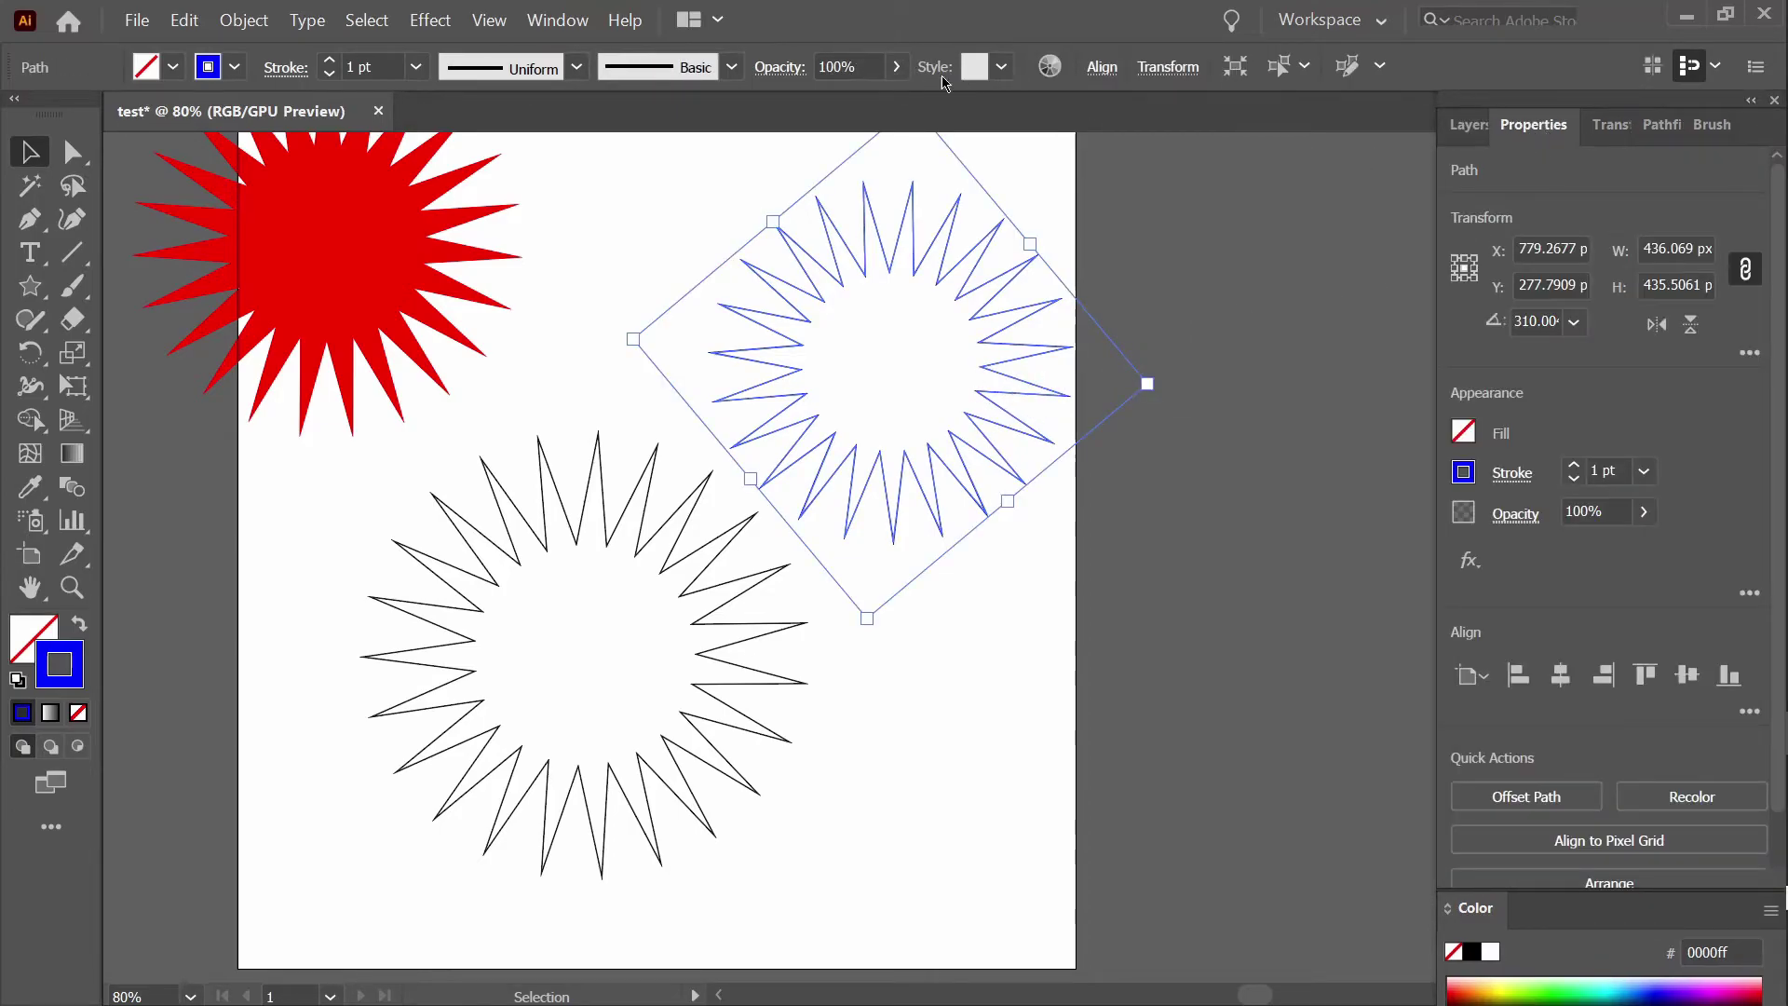
Set the blue star's stroke weight to 6 pt and open the stroke options.
left_click(331, 61)
left_click(331, 60)
left_click(331, 60)
left_click(331, 60)
left_click(331, 61)
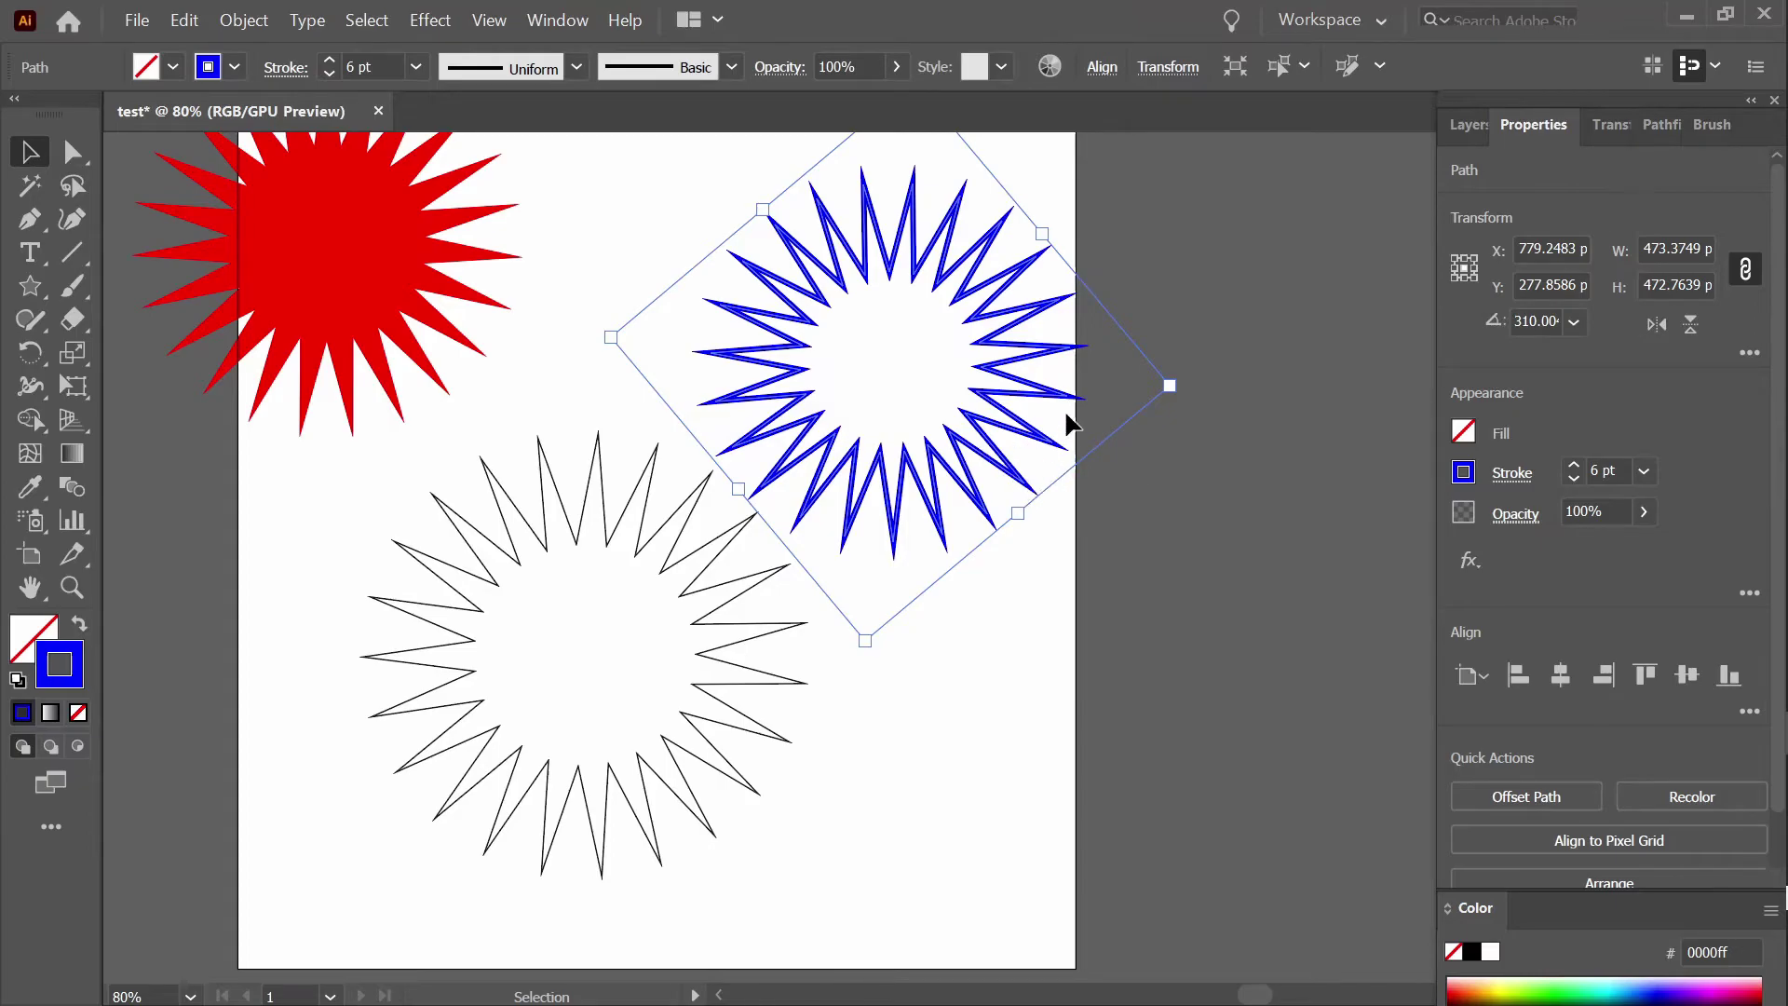
left_click(1069, 451)
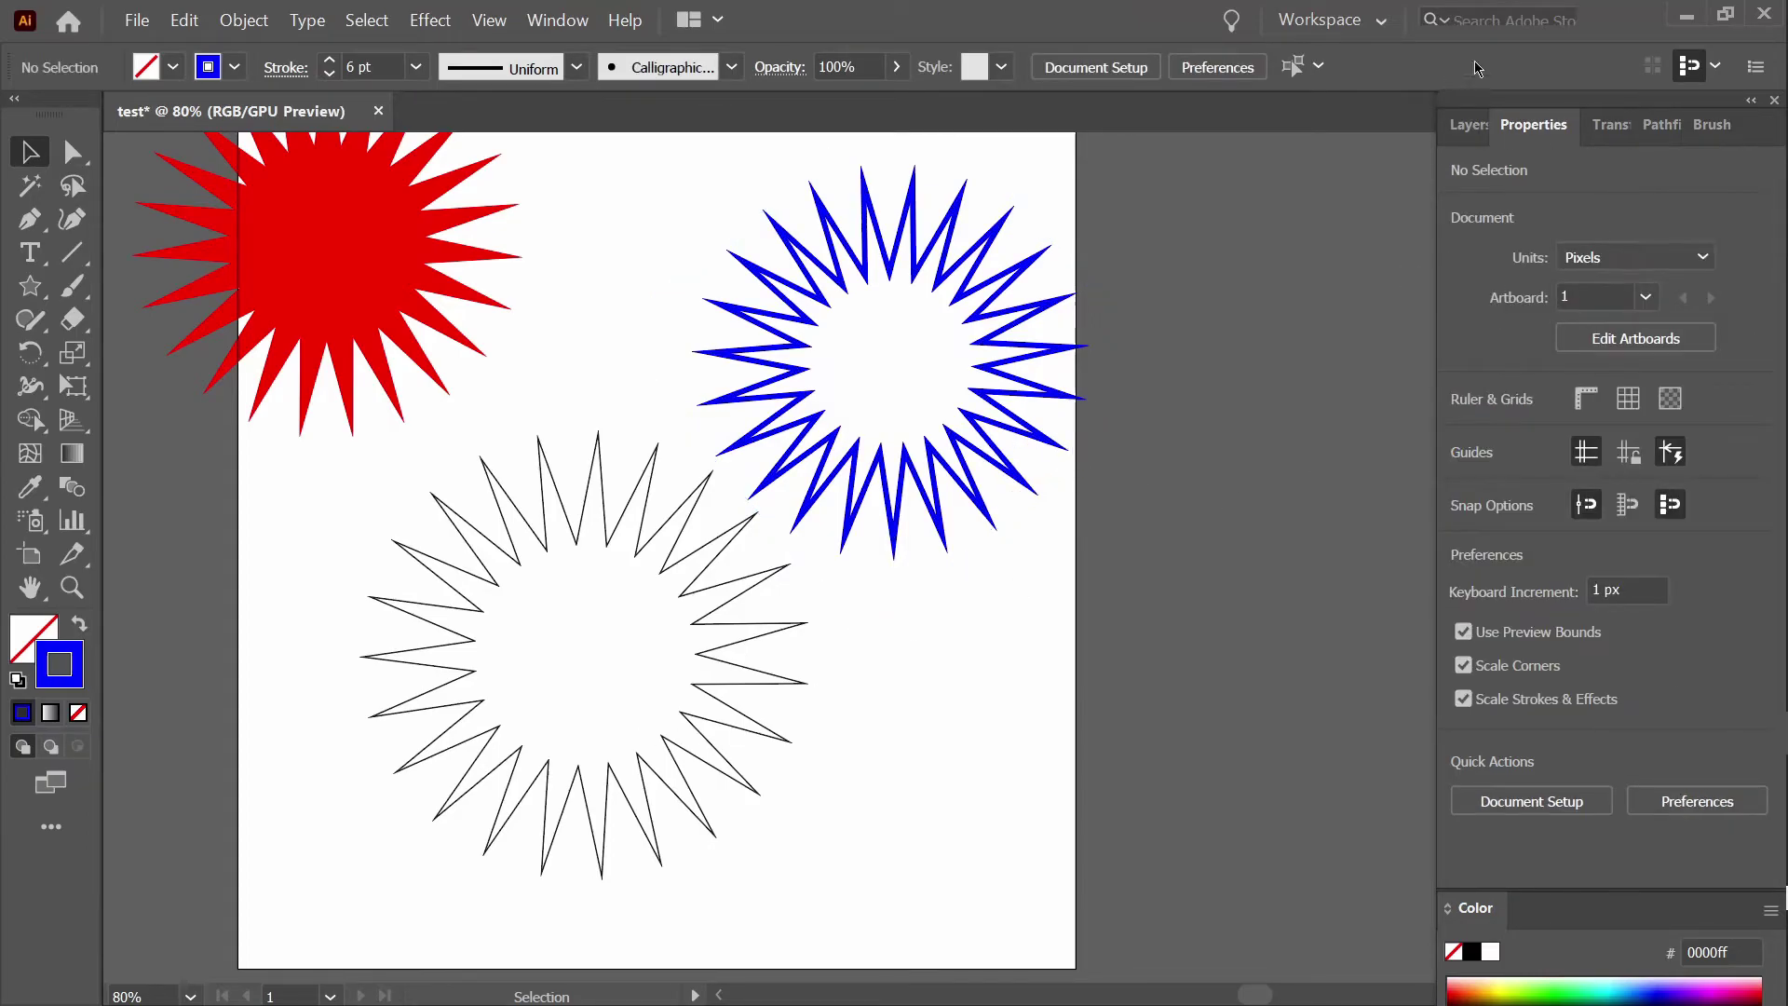
left_click(294, 69)
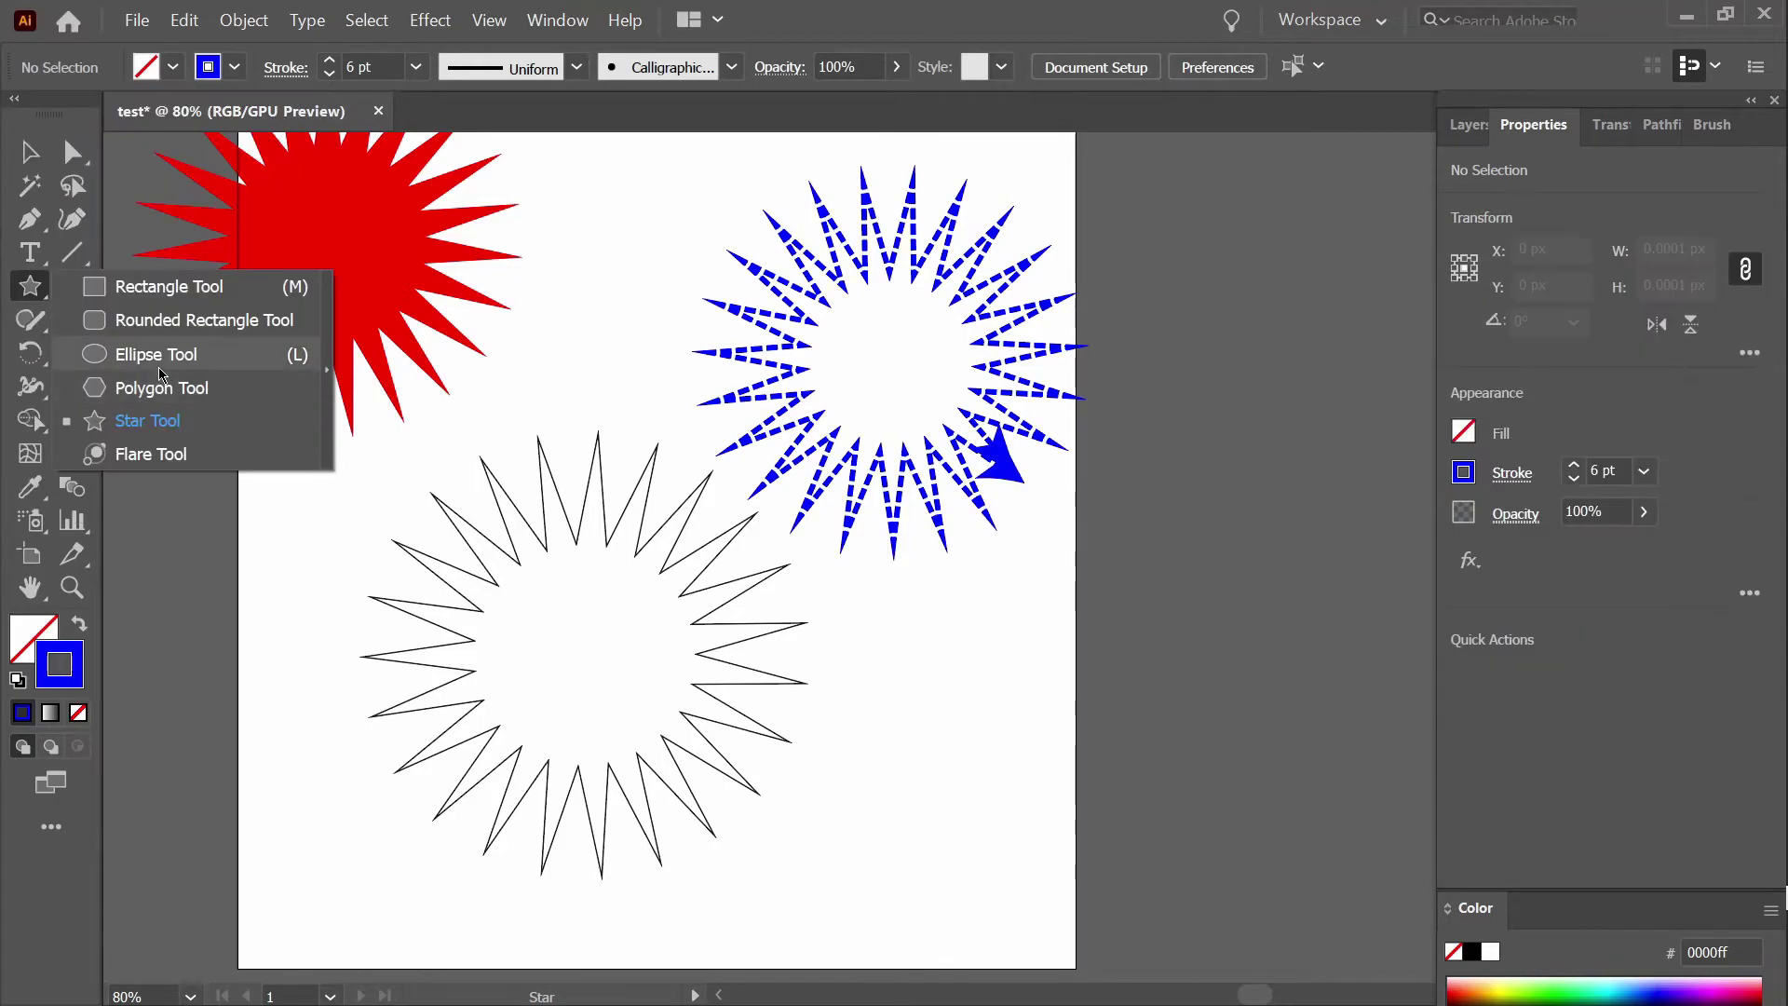
Replace the stars with two blue, strokeless rounded rectangles side by side, about 276 × 264 px and 265 × 278 px.
left_click(156, 355)
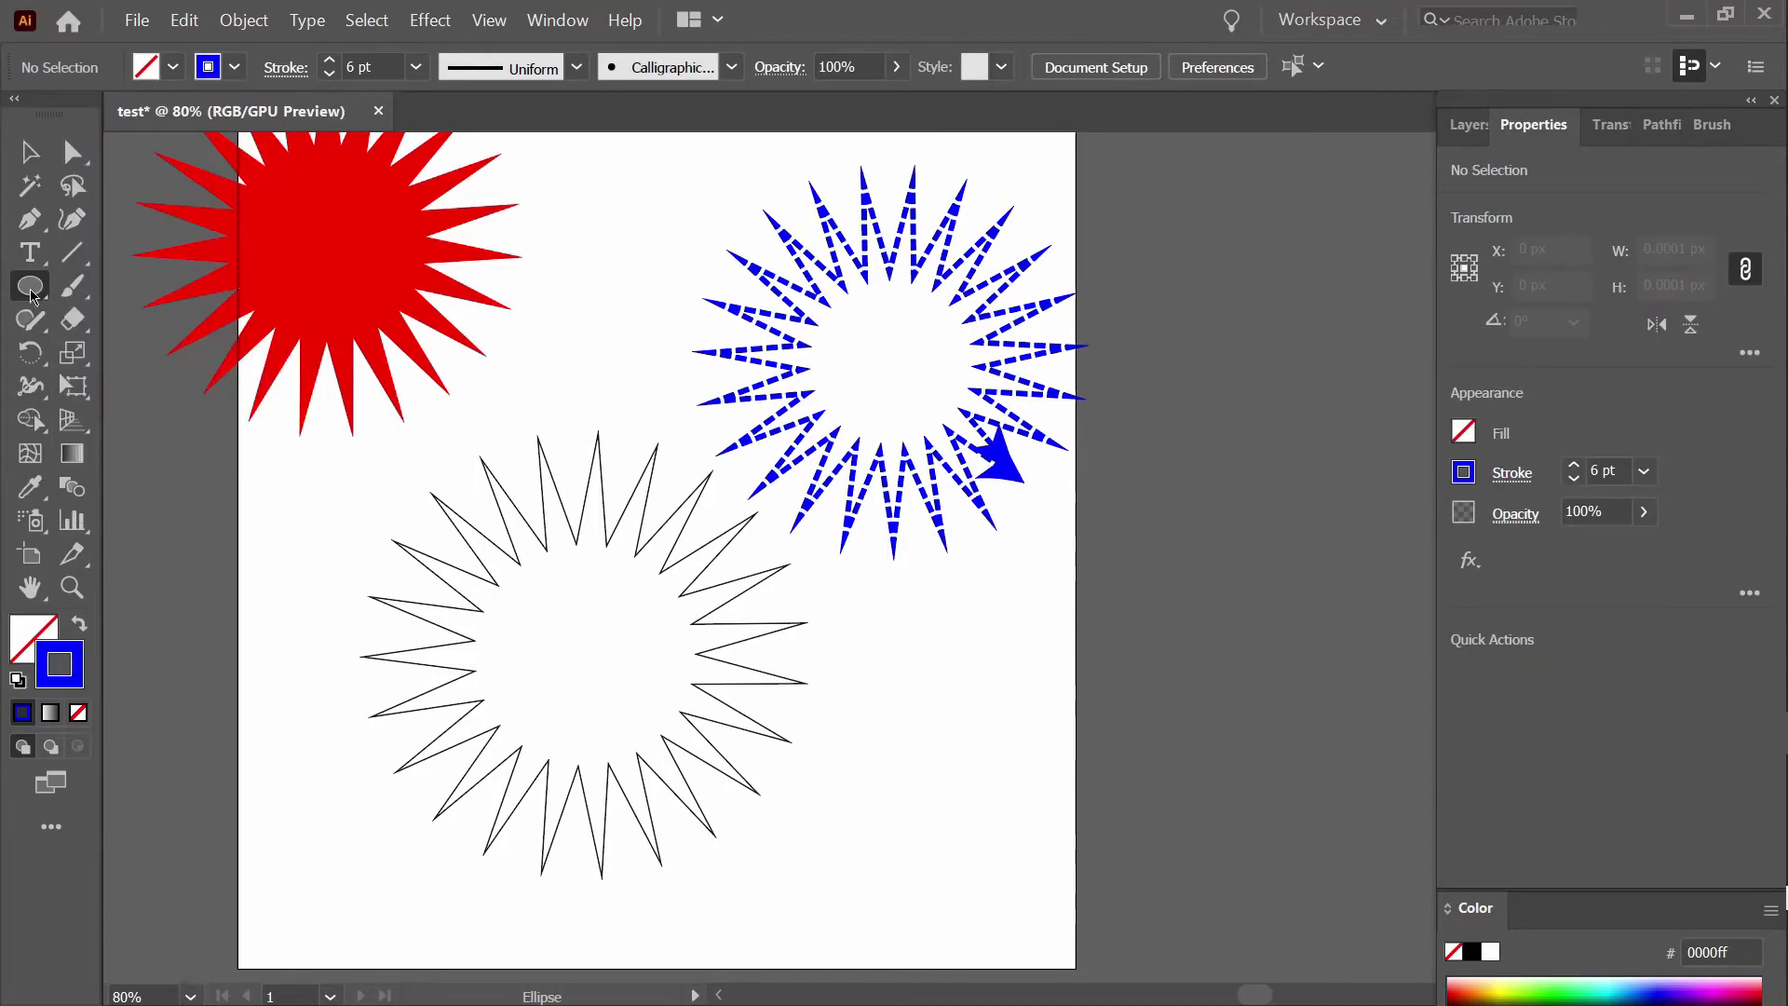
left_click(31, 286)
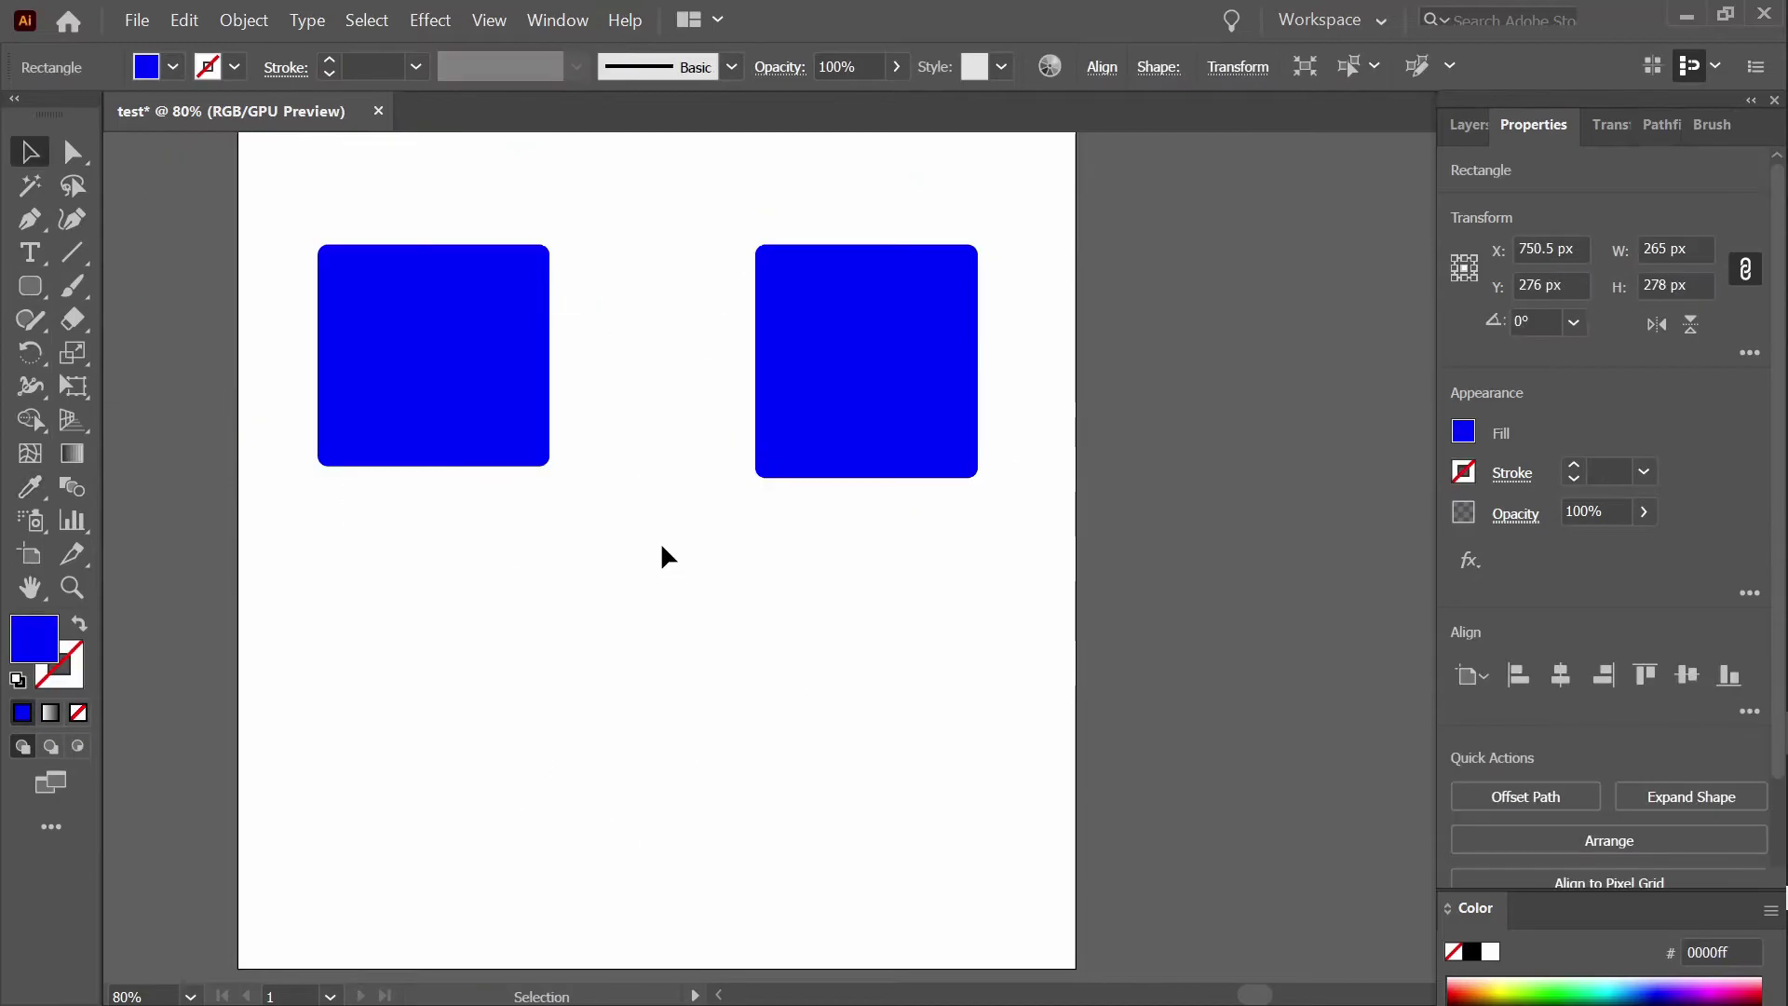
left_click(708, 528)
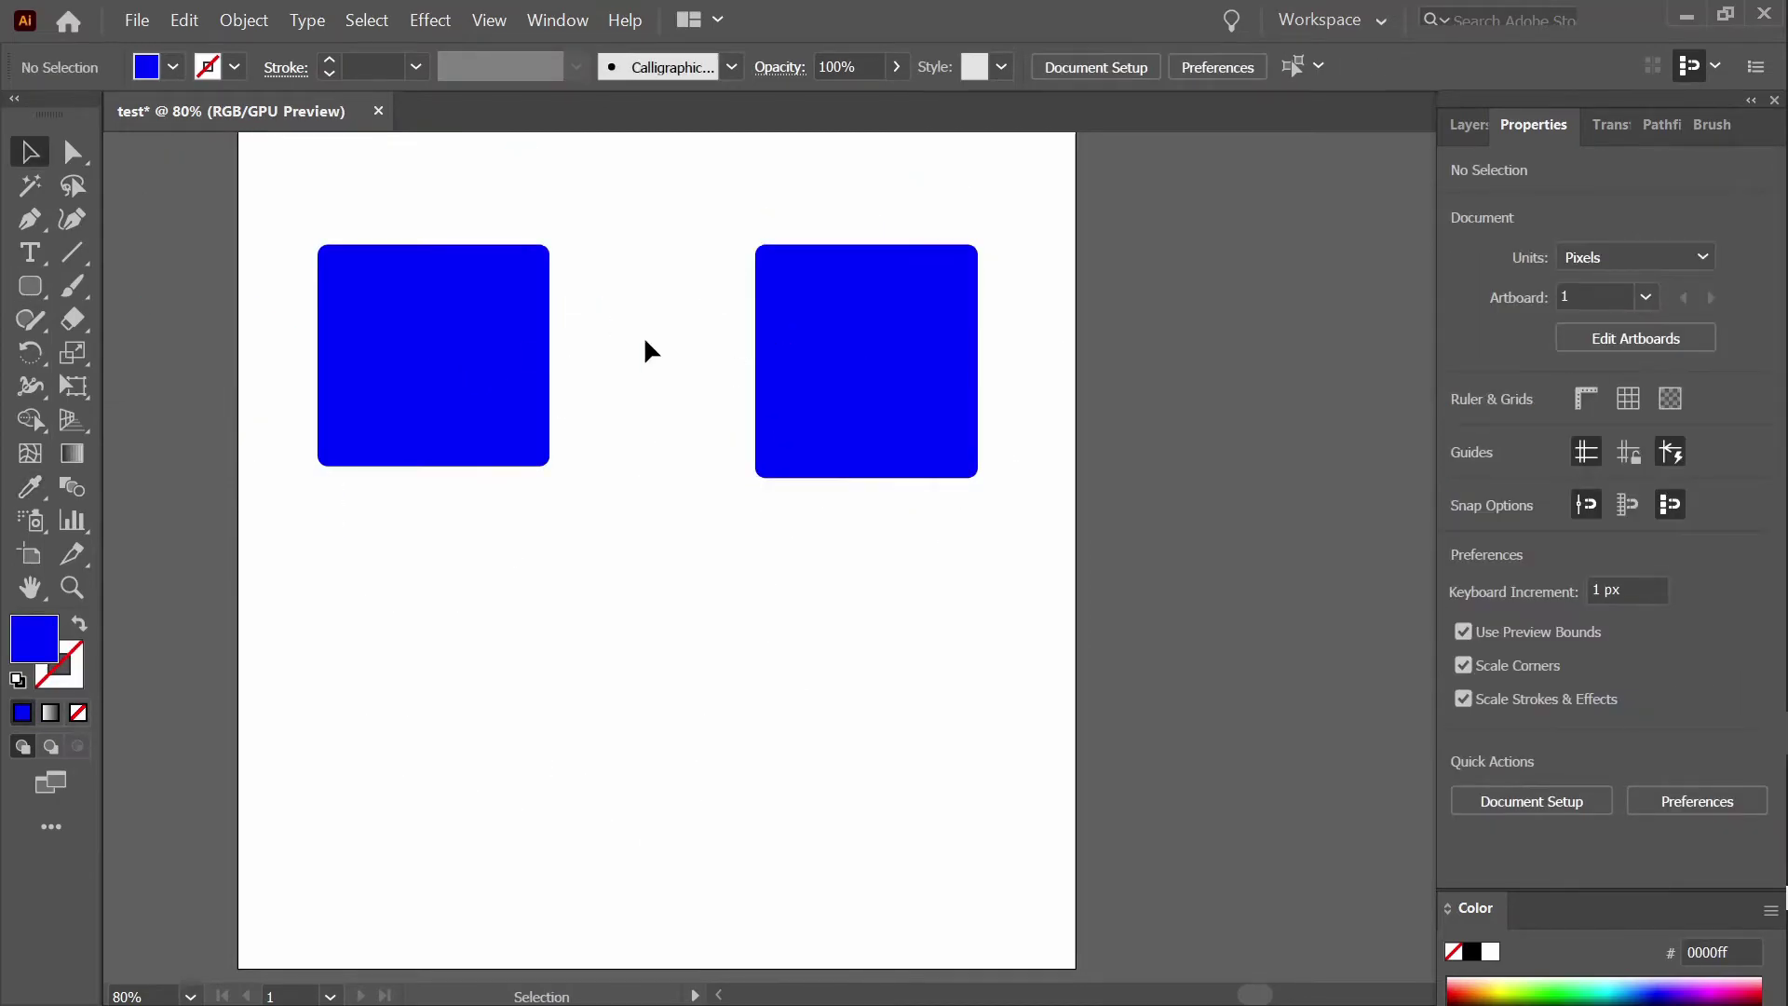
Fill the left rounded rectangle with yellow ffff00, and undo an Eyedropper sample of the artboard's white.
left_click(463, 307)
left_click(29, 486)
double_click(45, 652)
left_click(936, 587)
mouse_move(936, 587)
left_mouse_down()
mouse_move(936, 634)
mouse_move(936, 618)
left_mouse_up()
left_click(1144, 339)
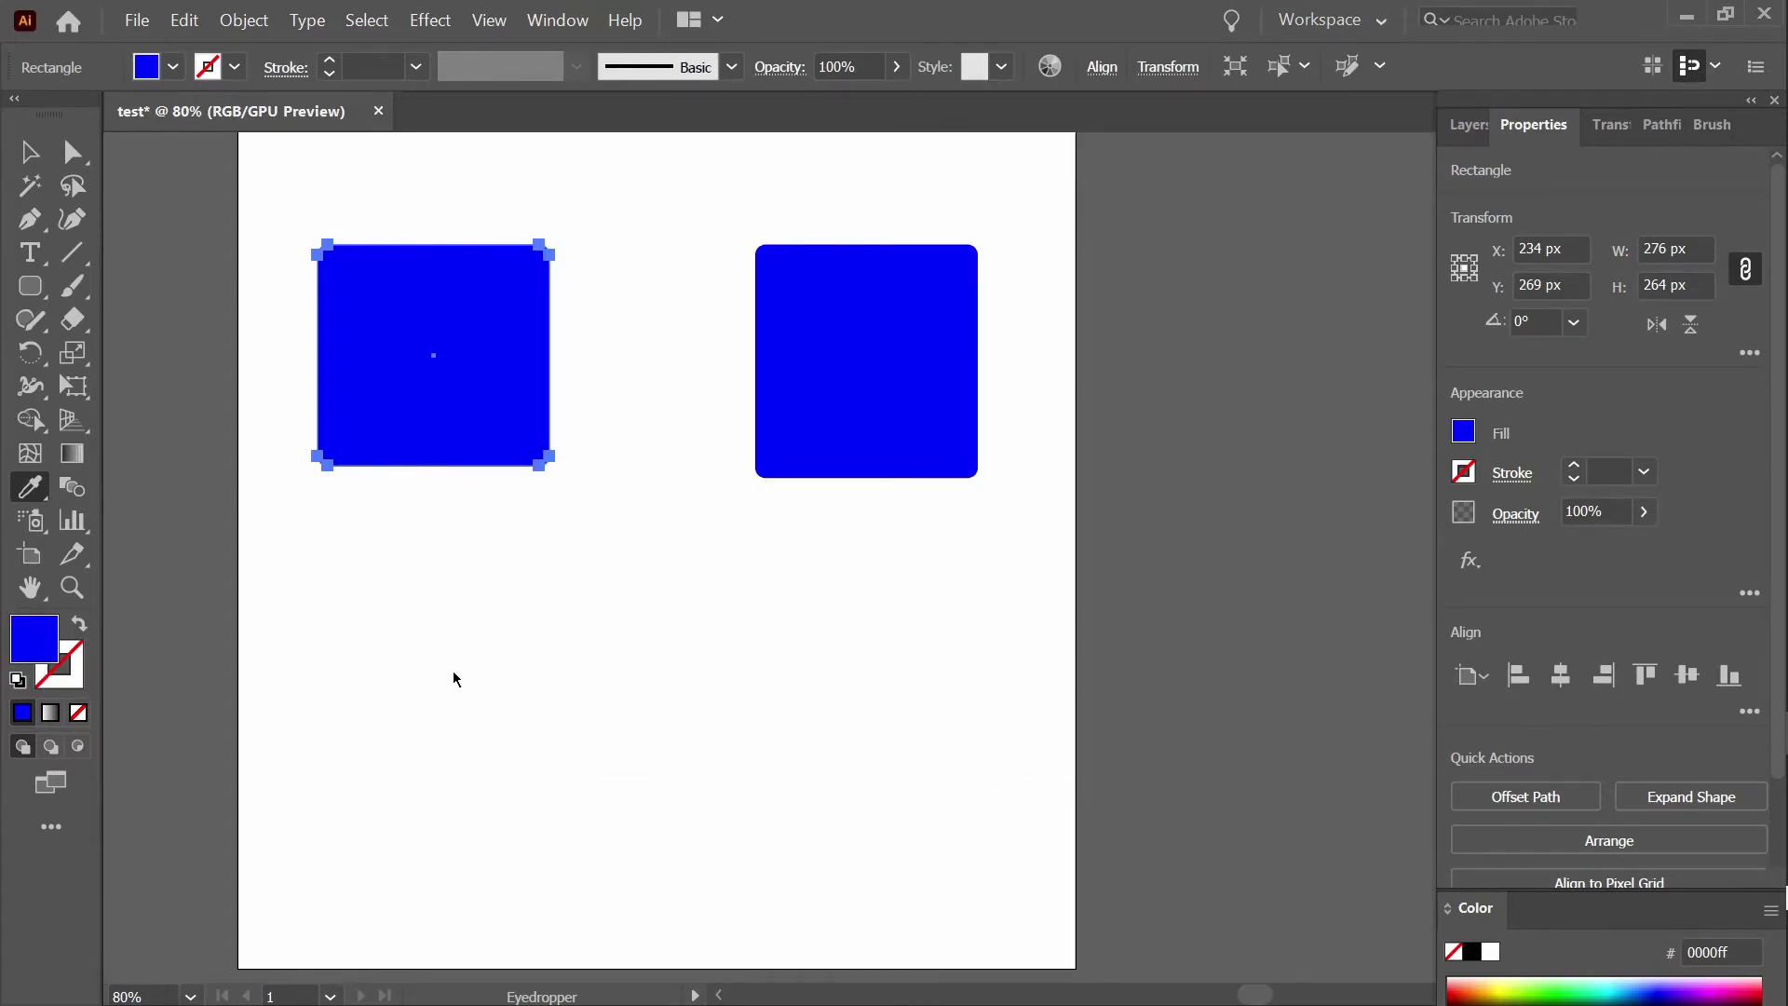
left_click(622, 408)
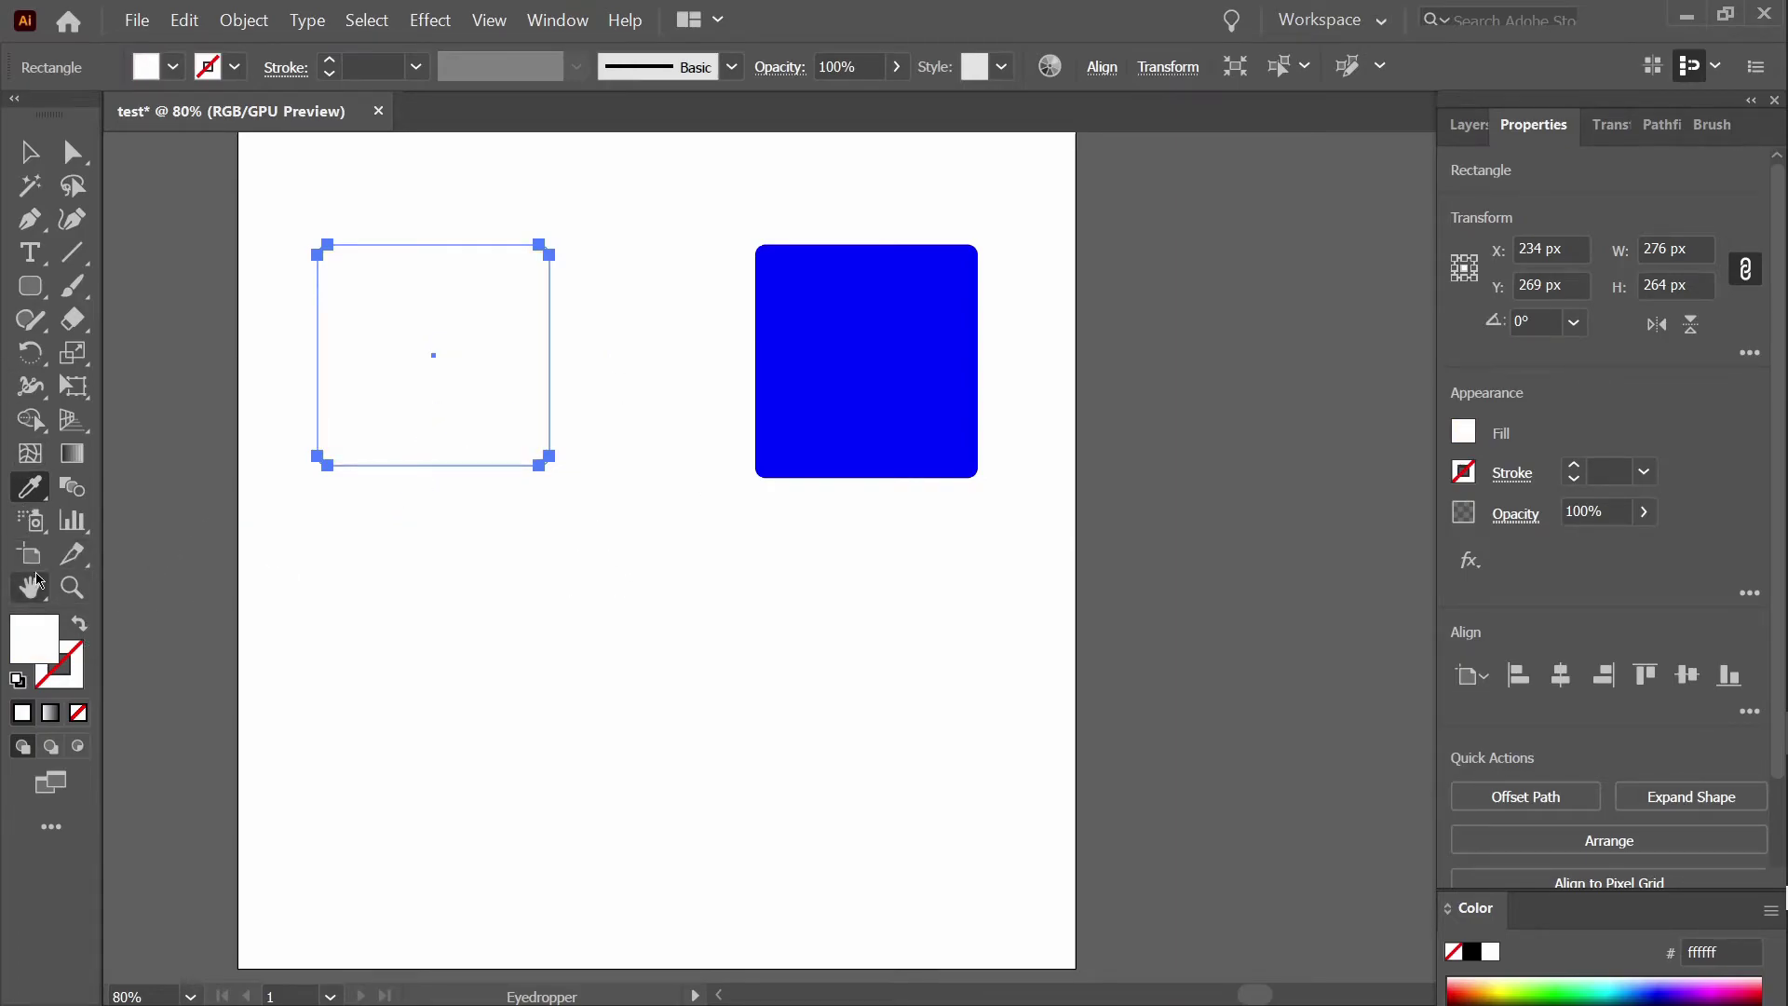
key("ctrl+z")
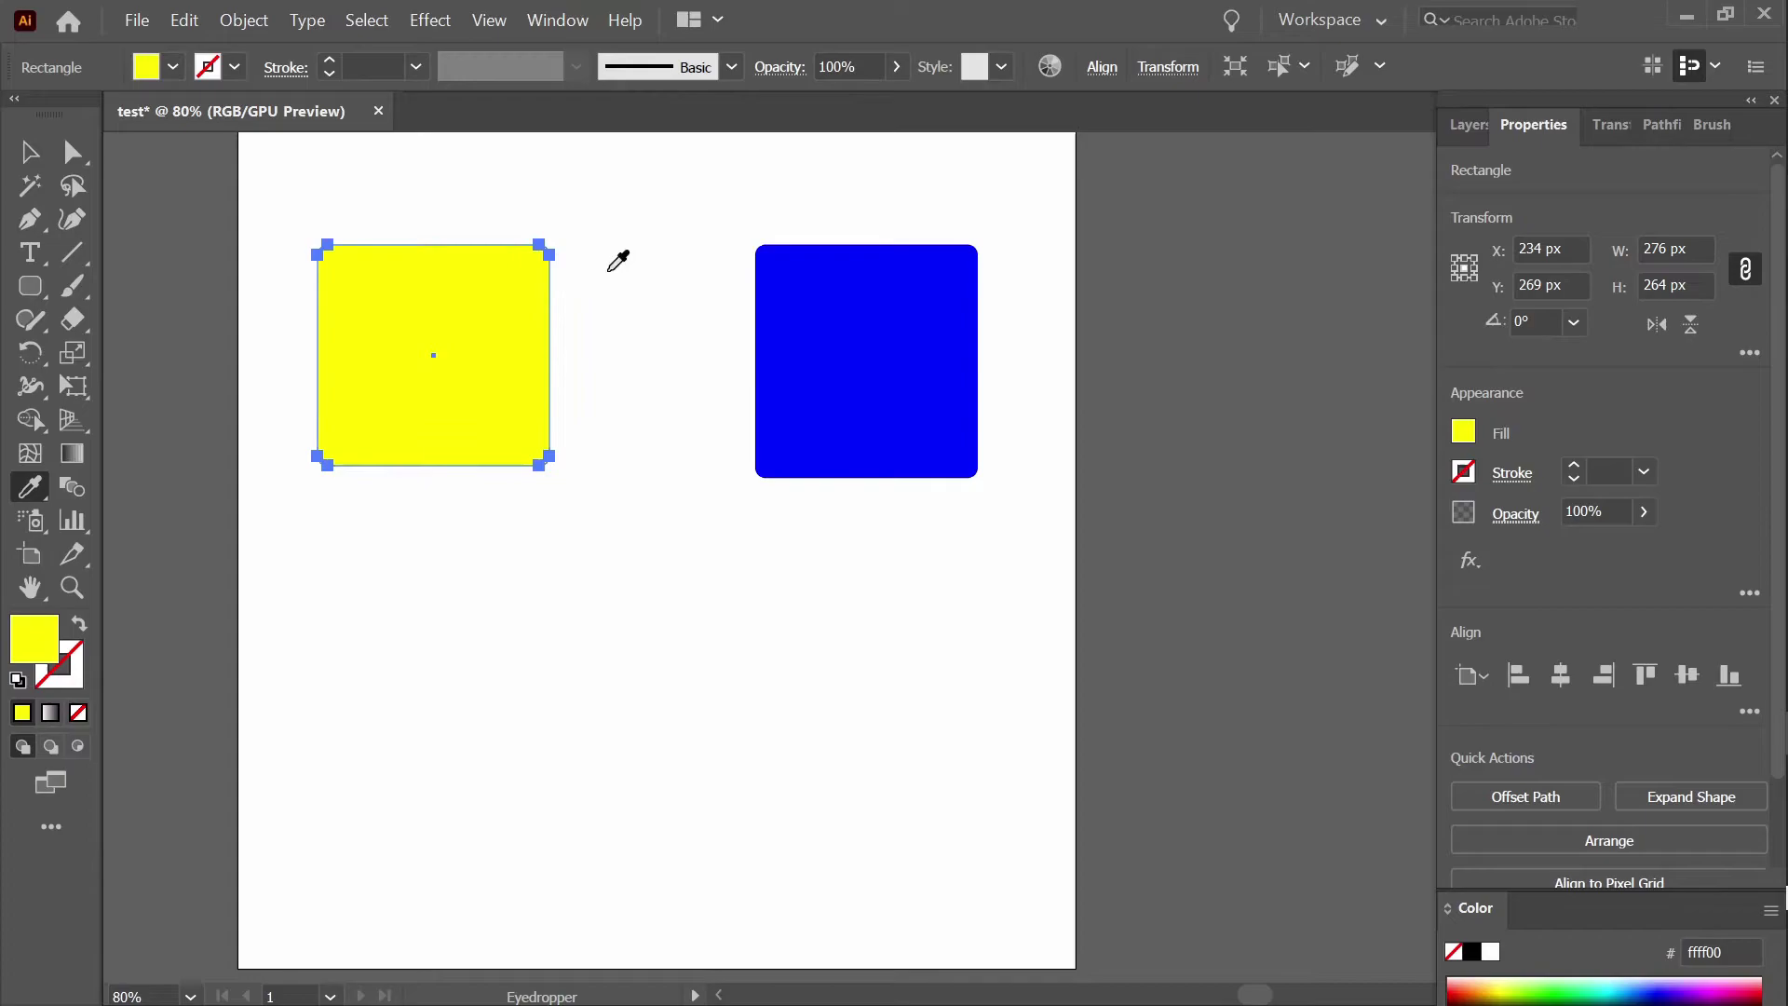
Copy the left rectangle's yellow fill onto the right rounded rectangle with the Eyedropper tool and deselect everything.
key("v")
left_click(826, 339)
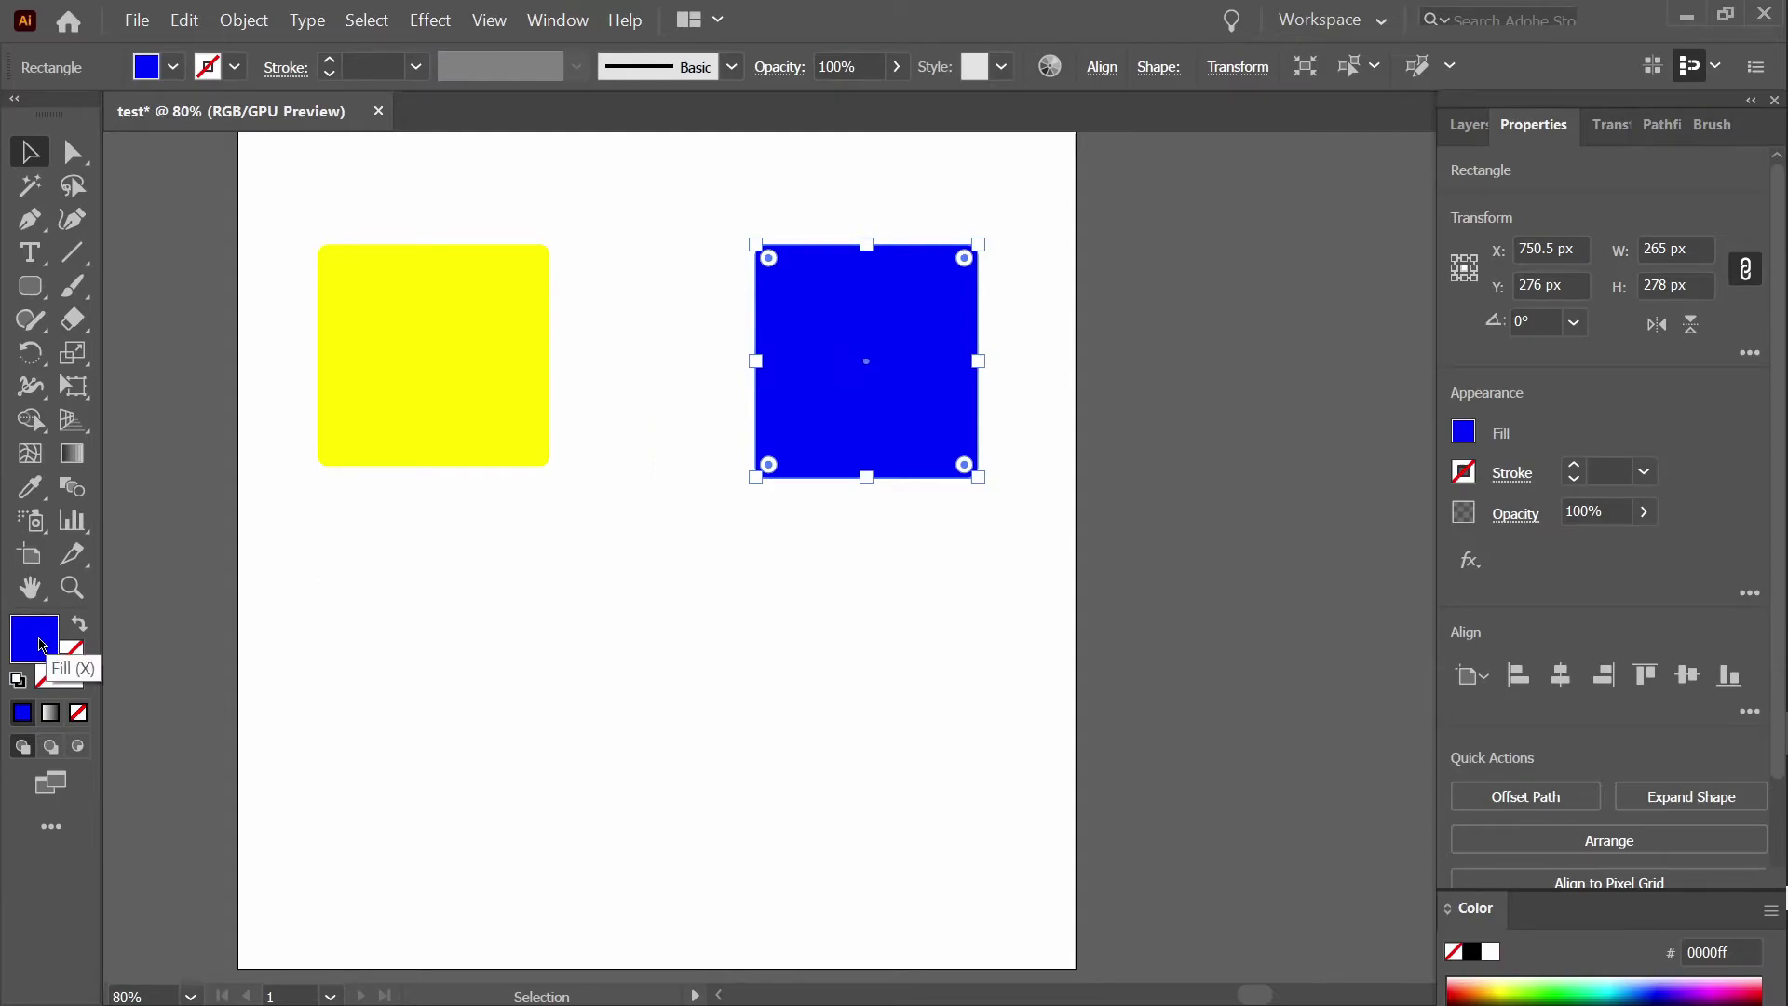
left_click(28, 488)
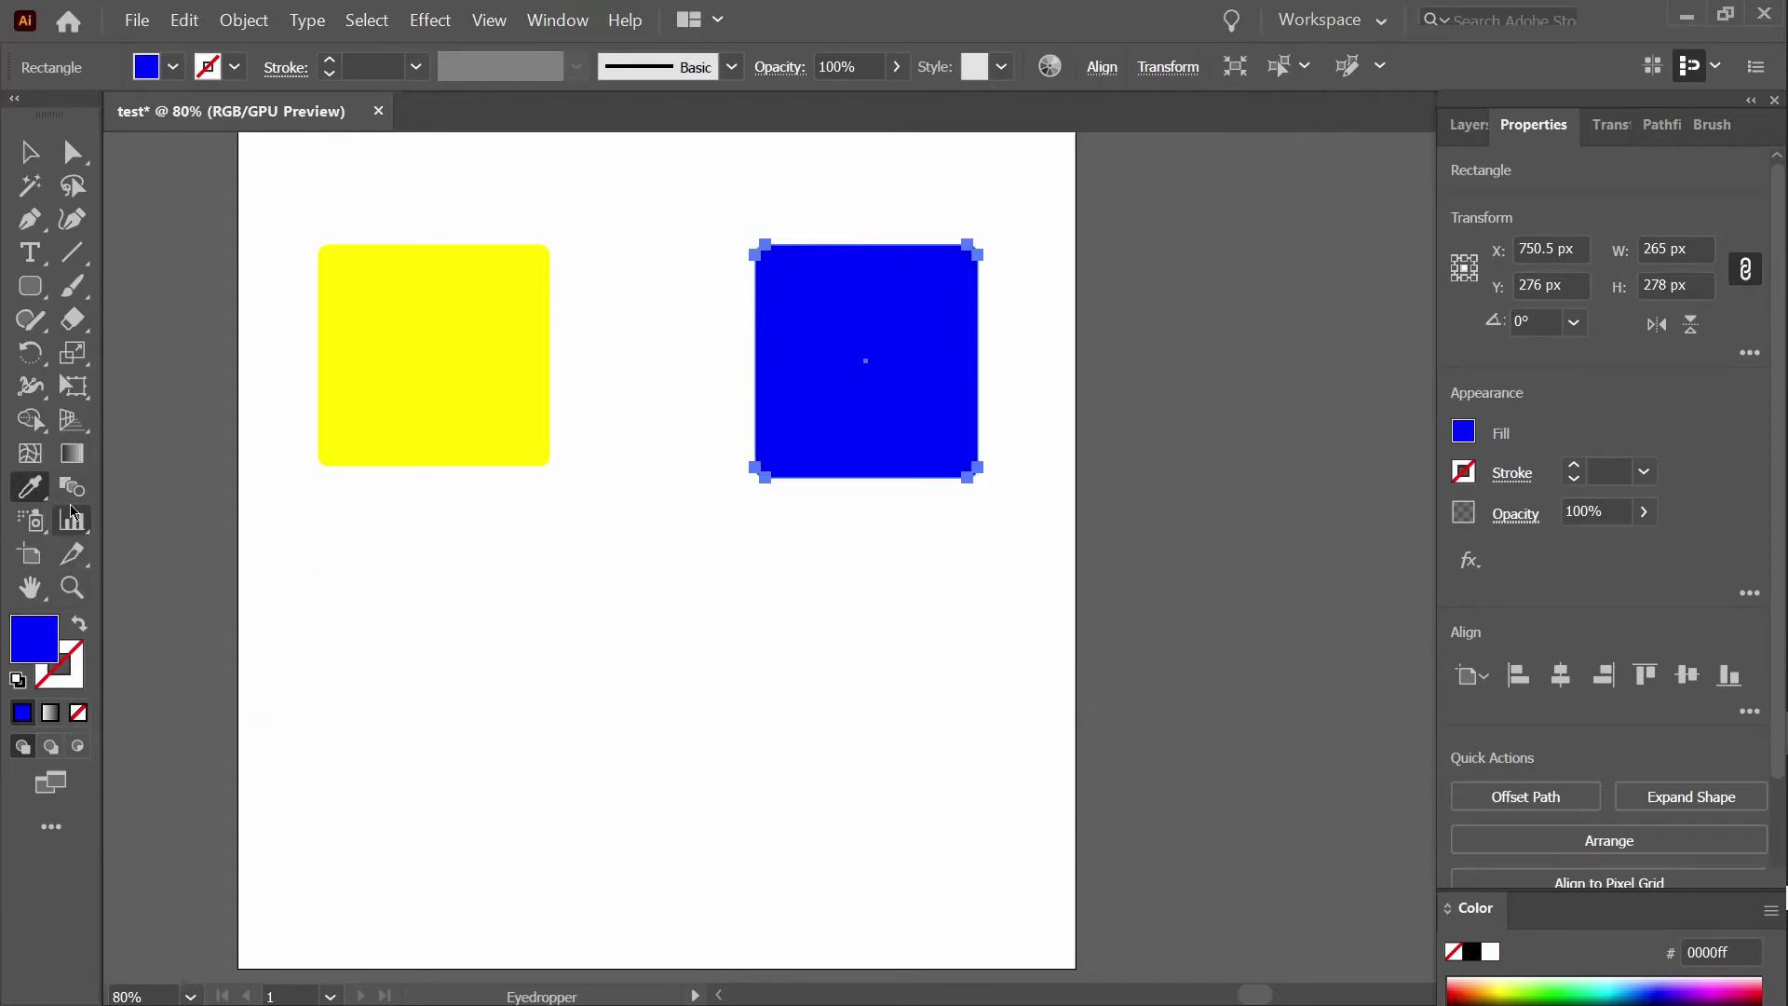
left_click(450, 381)
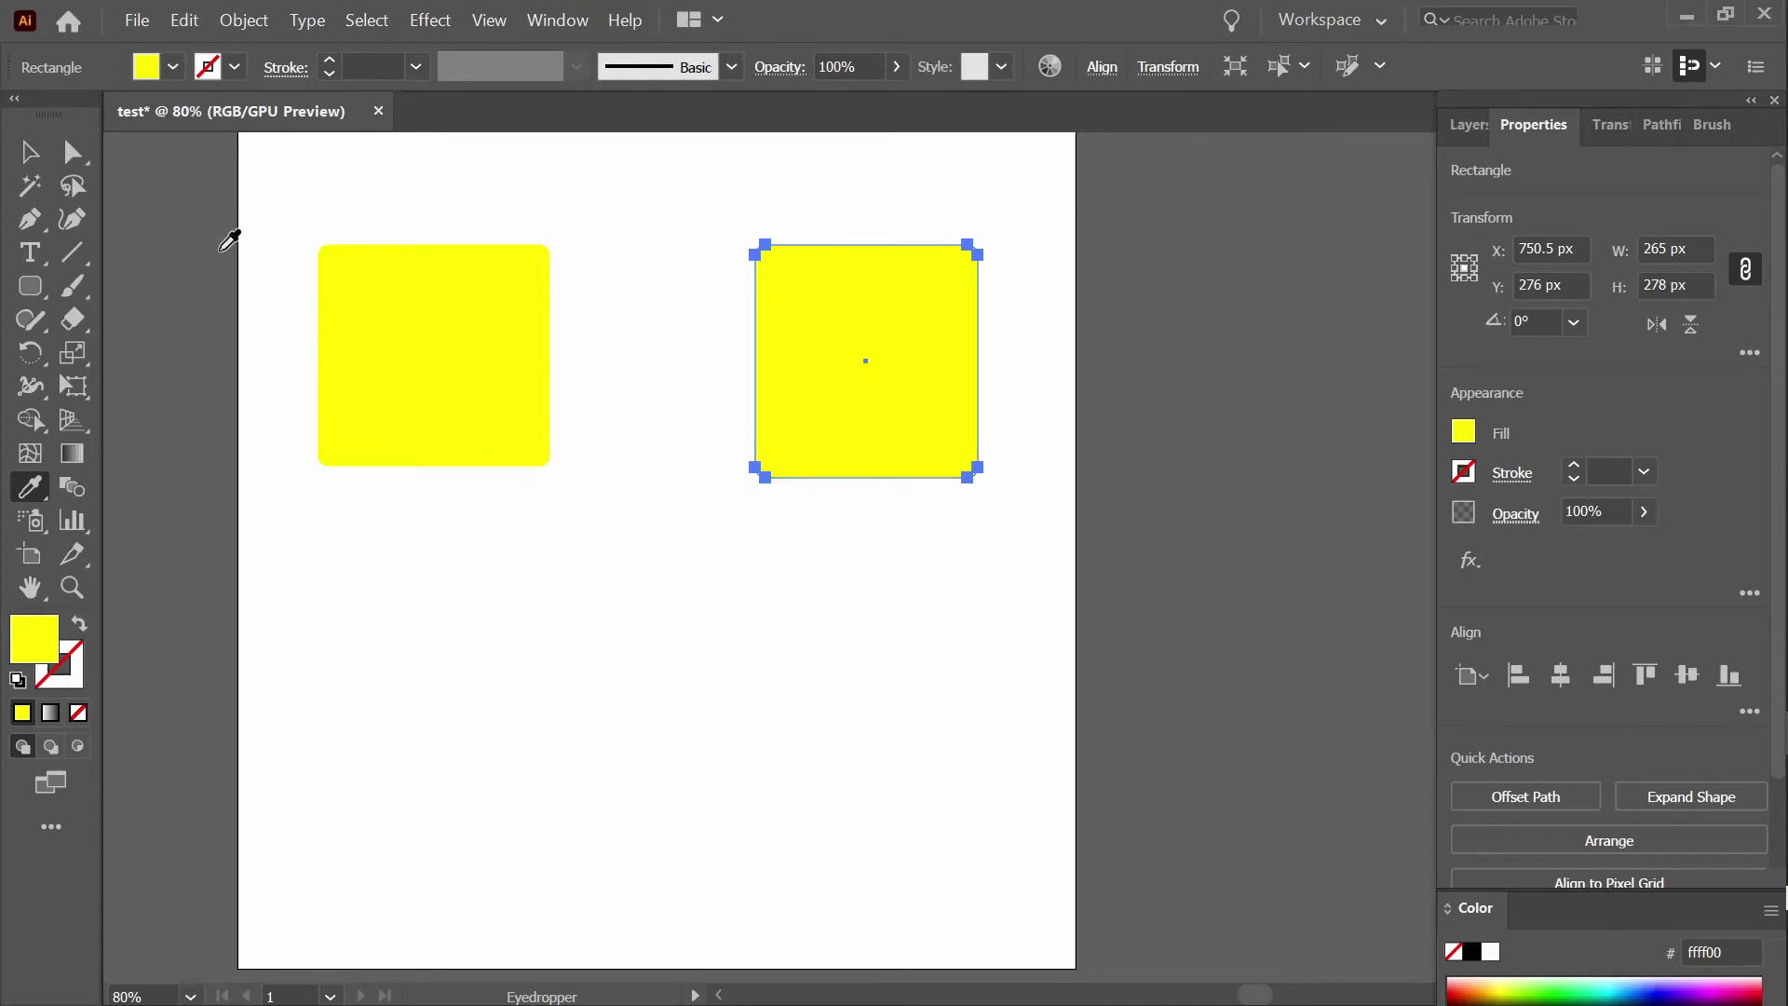
left_click(31, 153)
left_click(611, 686)
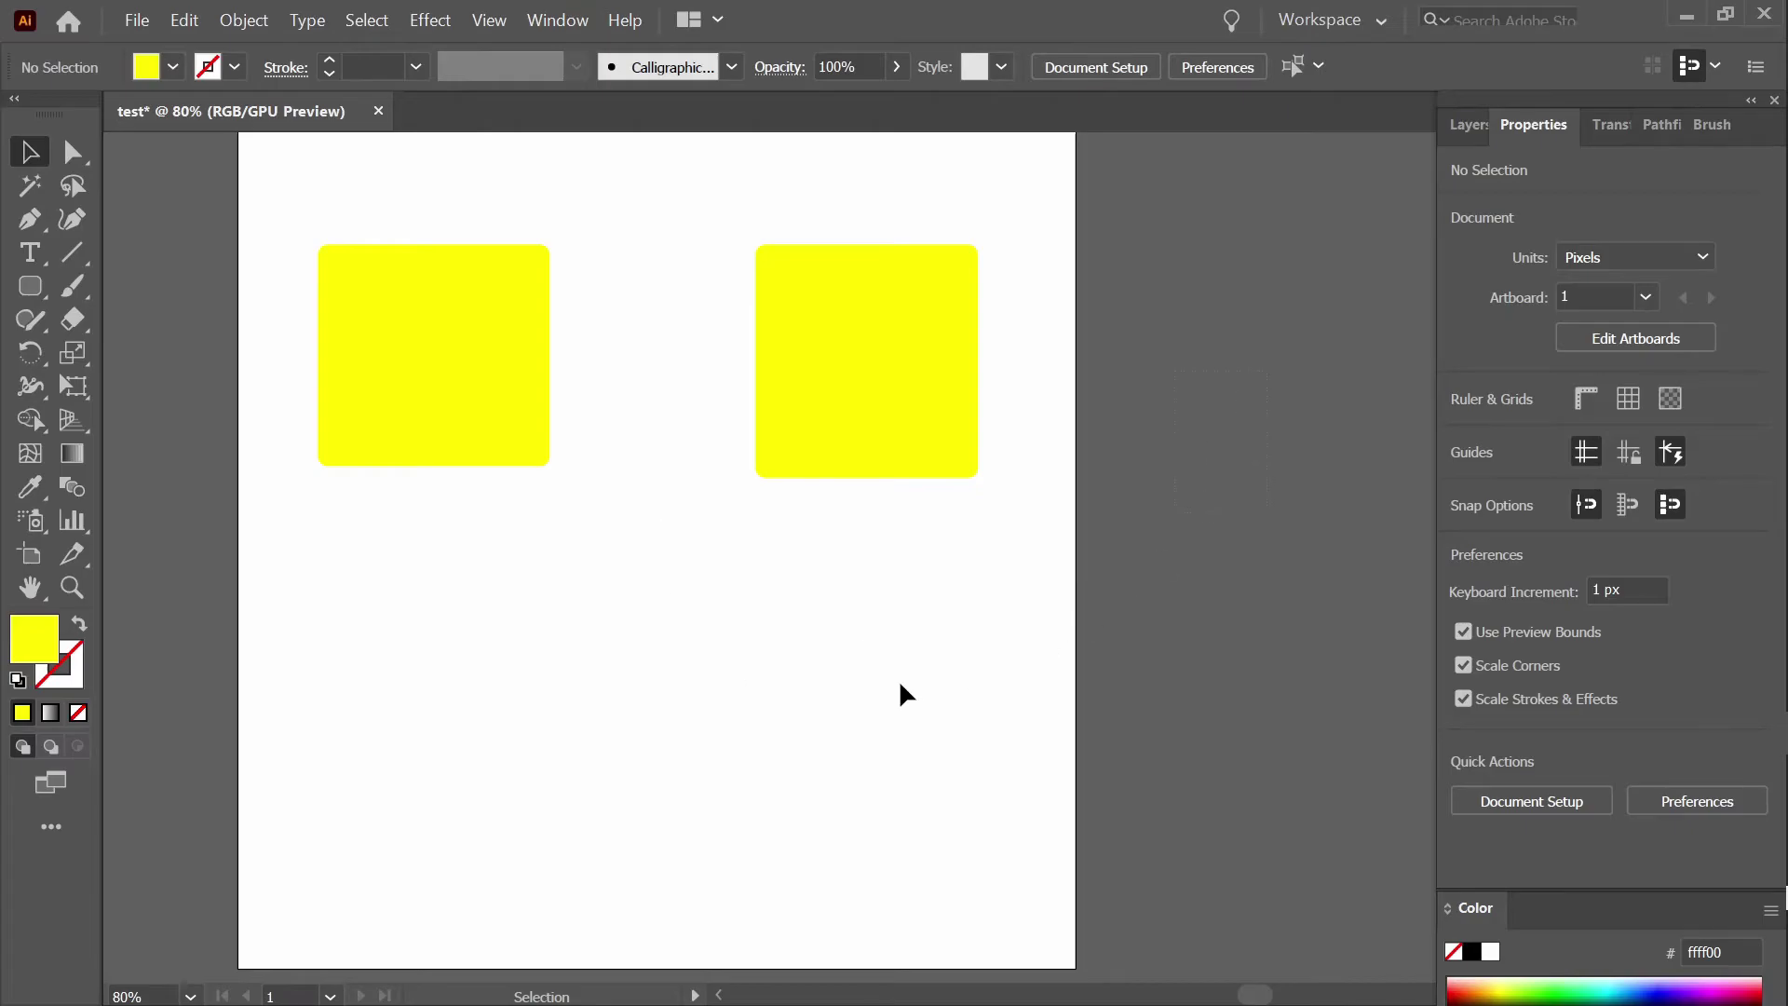
Enter artboard editing for Artboard 1, inspect its name field, and bring the whole artboard and surrounding canvas into view.
left_click(444, 272)
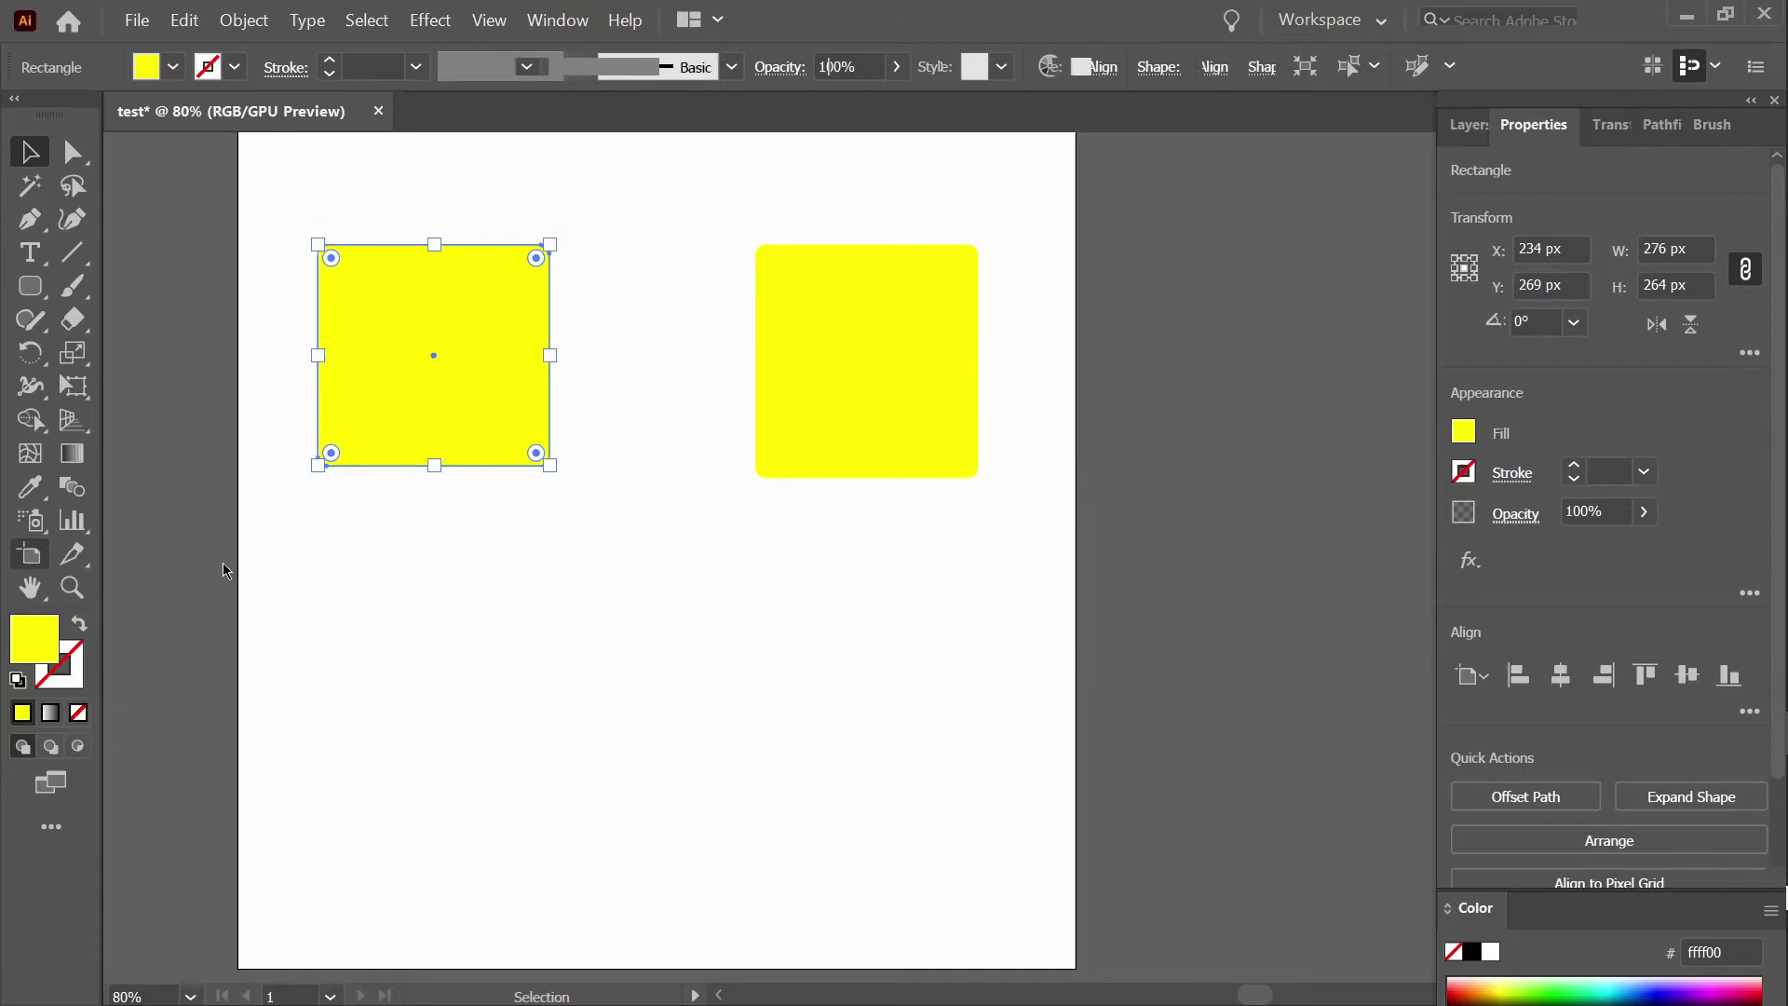
key("shift+o")
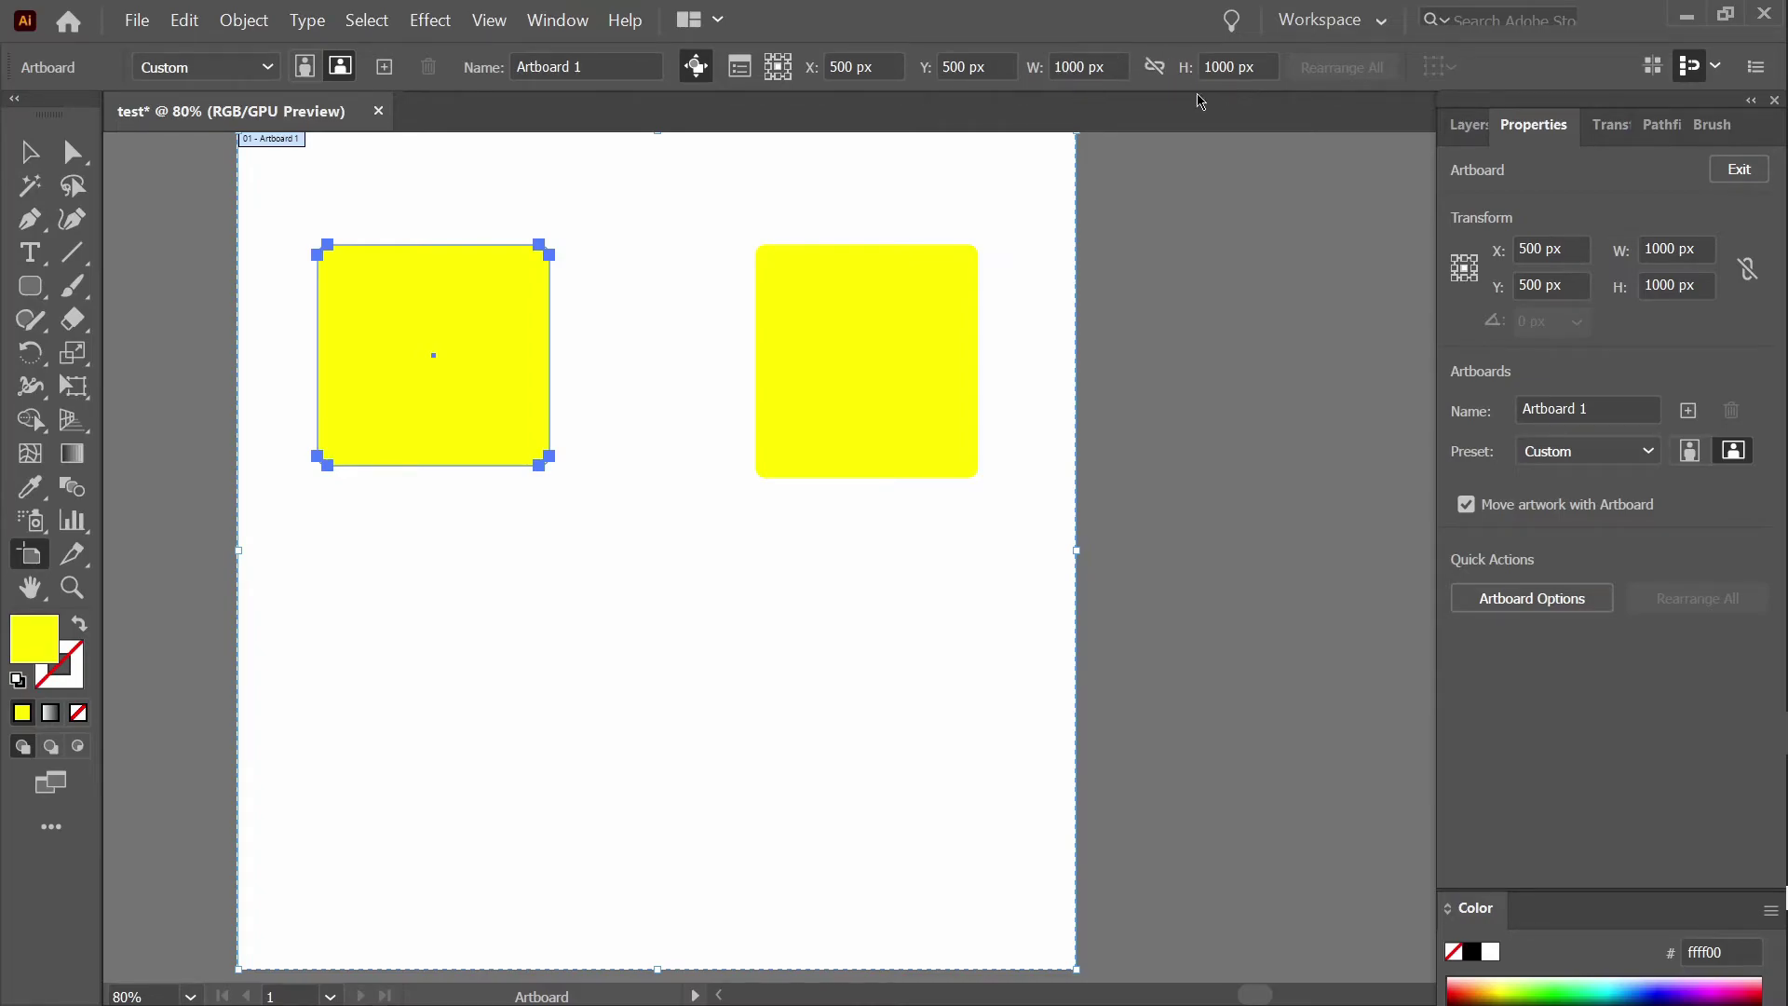
left_click_drag(531, 66, 650, 131)
left_click(588, 61)
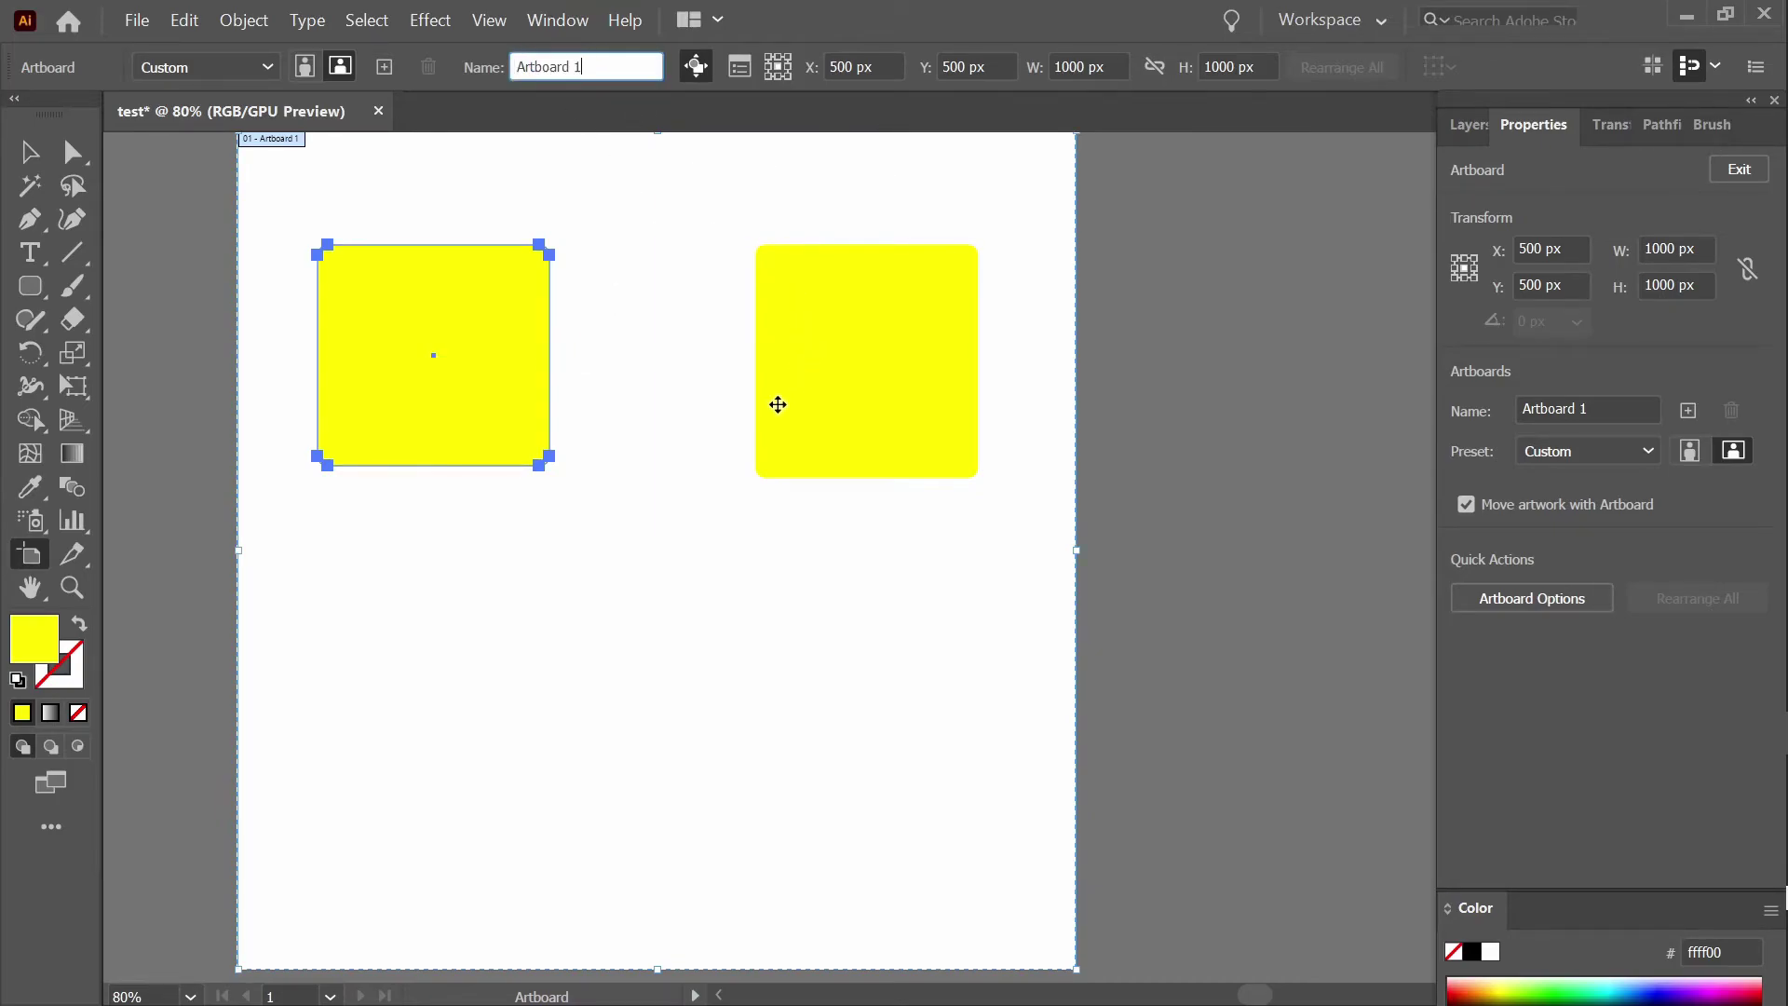
key("Escape")
key("ctrl+minus")
key("ctrl+minus")
key("ctrl+minus")
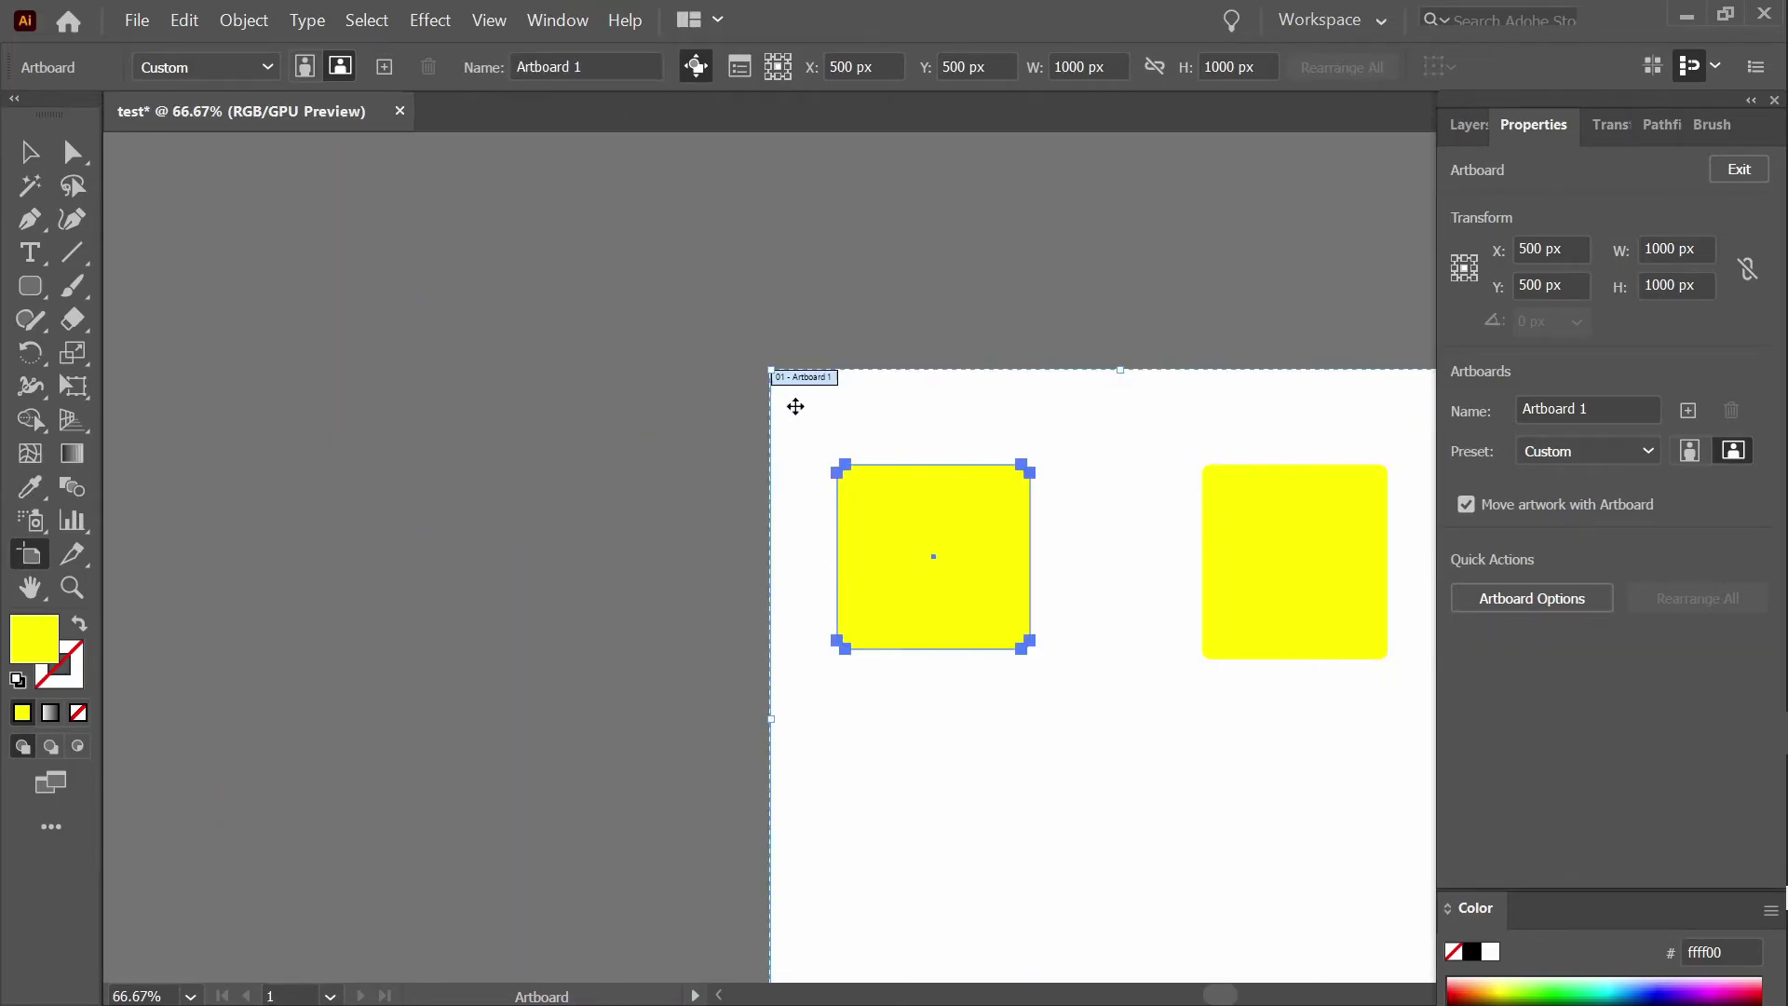
left_click_drag(1130, 445, 847, 274)
left_click_drag(1038, 442, 924, 448)
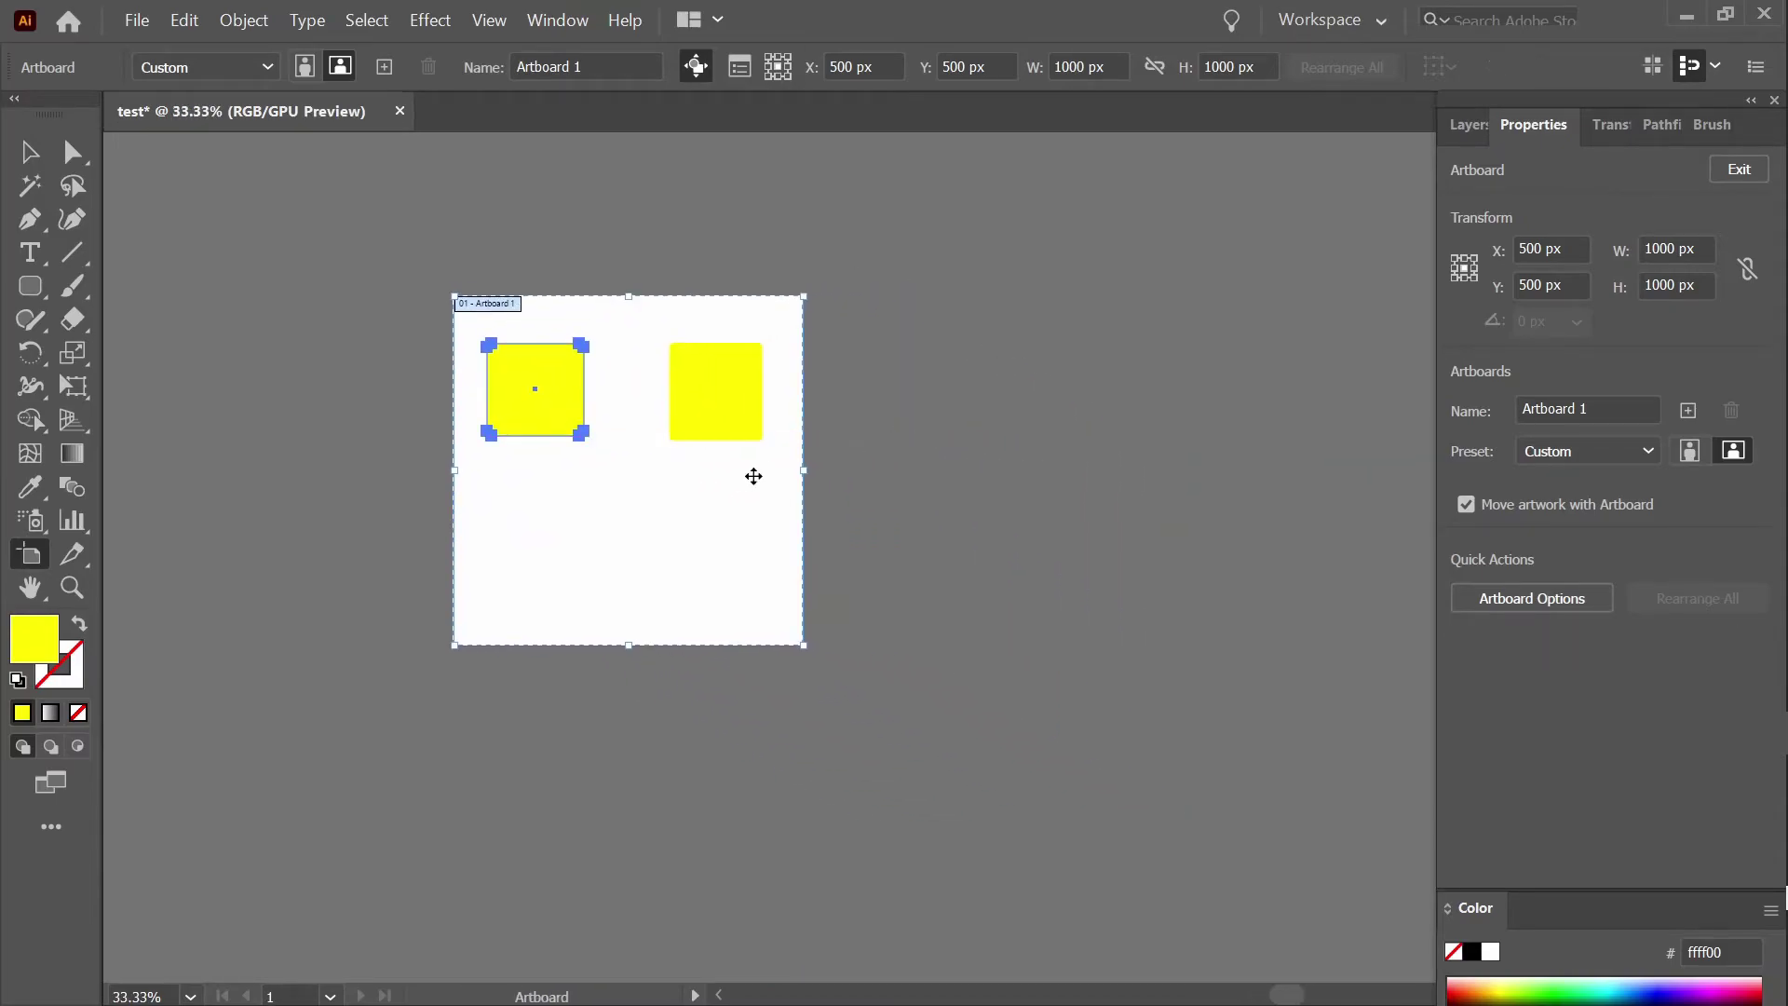
Add eight 1000 × 1000 px artboards and move Artboards 2 to 8 out of their row to free positions on the canvas.
left_click(383, 66)
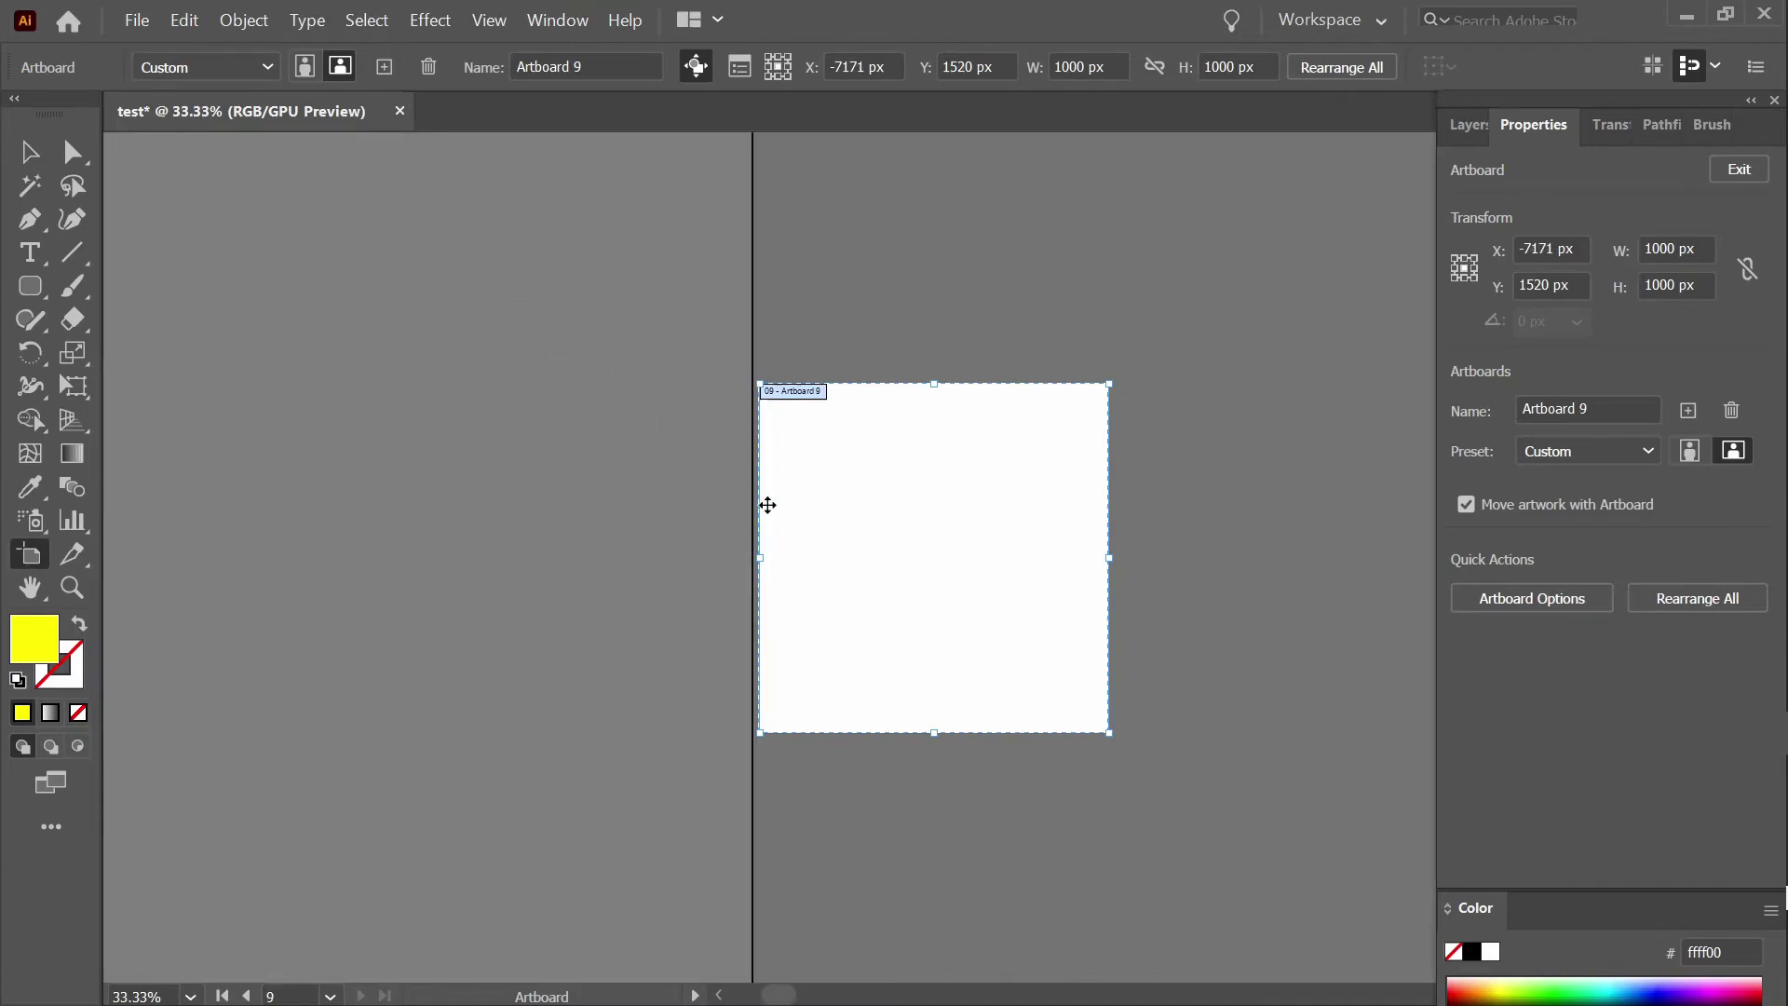
left_click_drag(590, 548, 500, 641)
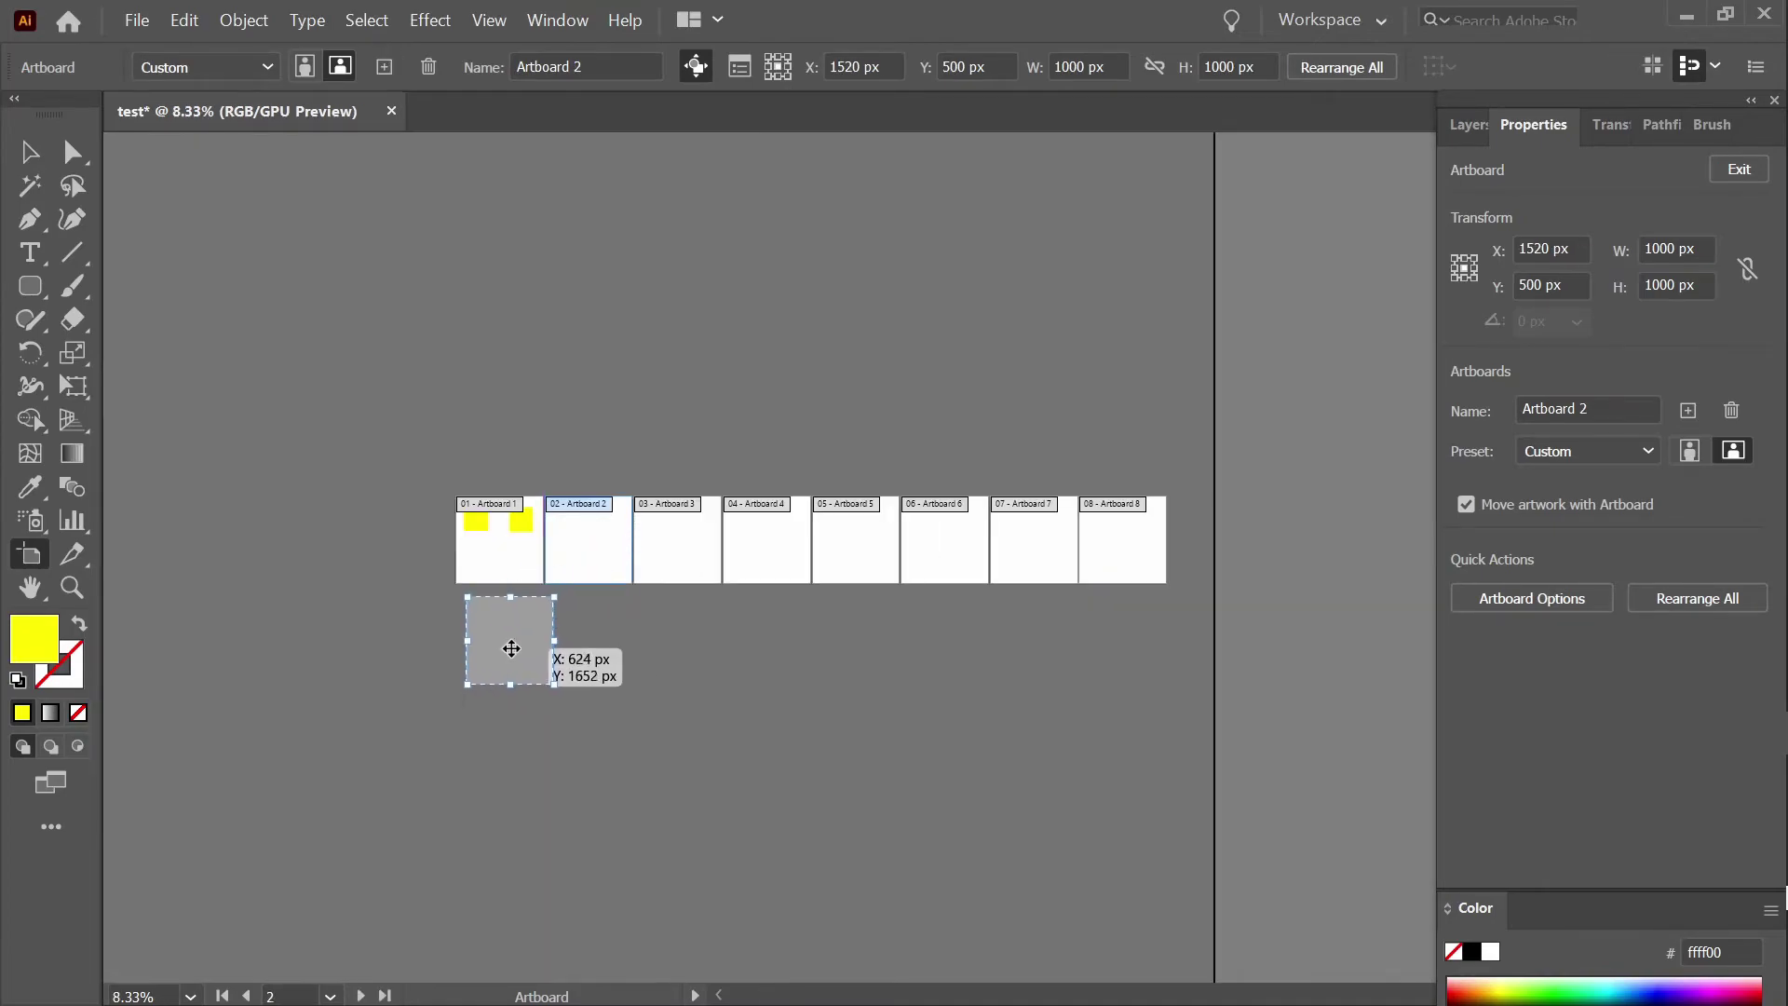
left_click_drag(685, 559, 598, 622)
left_click_drag(762, 551, 592, 546)
left_click_drag(864, 554, 497, 445)
left_click_drag(947, 536, 599, 438)
left_click_drag(1022, 536, 823, 493)
left_click_drag(1101, 535, 917, 491)
Group Artboards 5, 2, 1 and 3 in one two-by-two block and 4, 6, 7 and 8 in another, and deselect the artboards.
left_click_drag(578, 424, 926, 388)
left_click_drag(596, 549, 836, 423)
left_click_drag(492, 442, 338, 491)
left_click_drag(499, 563, 349, 622)
left_click_drag(484, 606, 433, 499)
left_click_drag(618, 595, 464, 557)
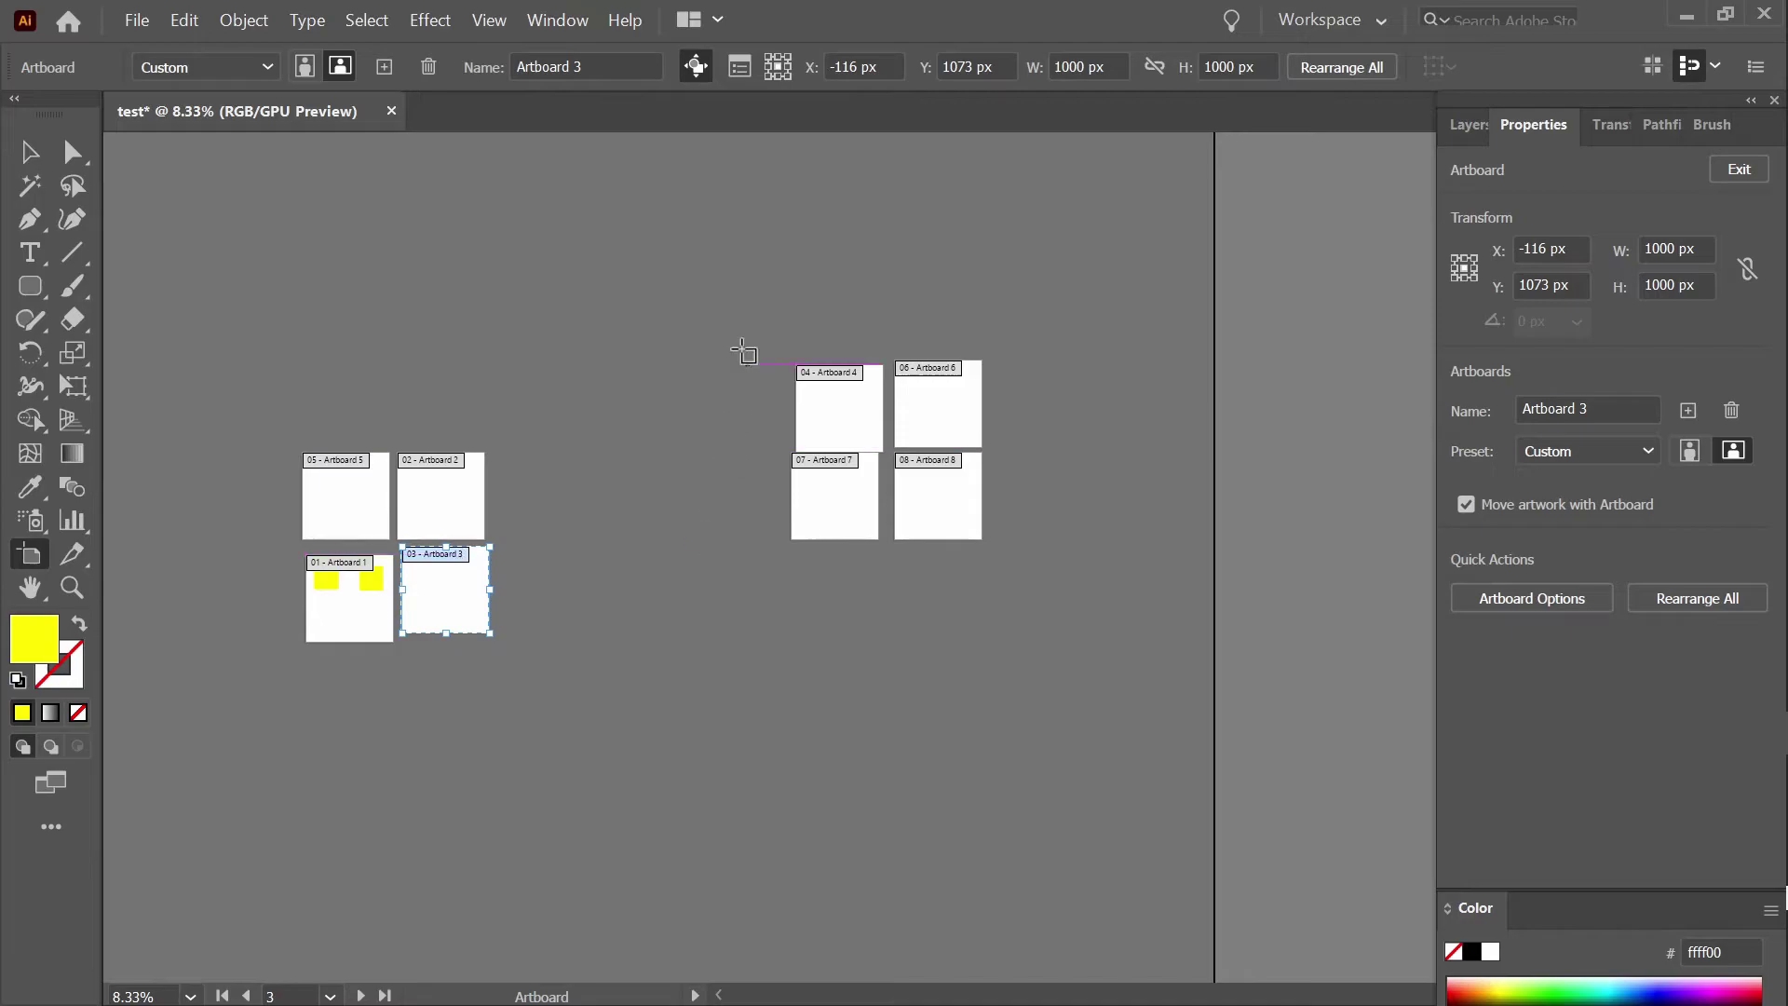
scroll(894, 362, "down", 1)
scroll(1070, 404, "up", 2)
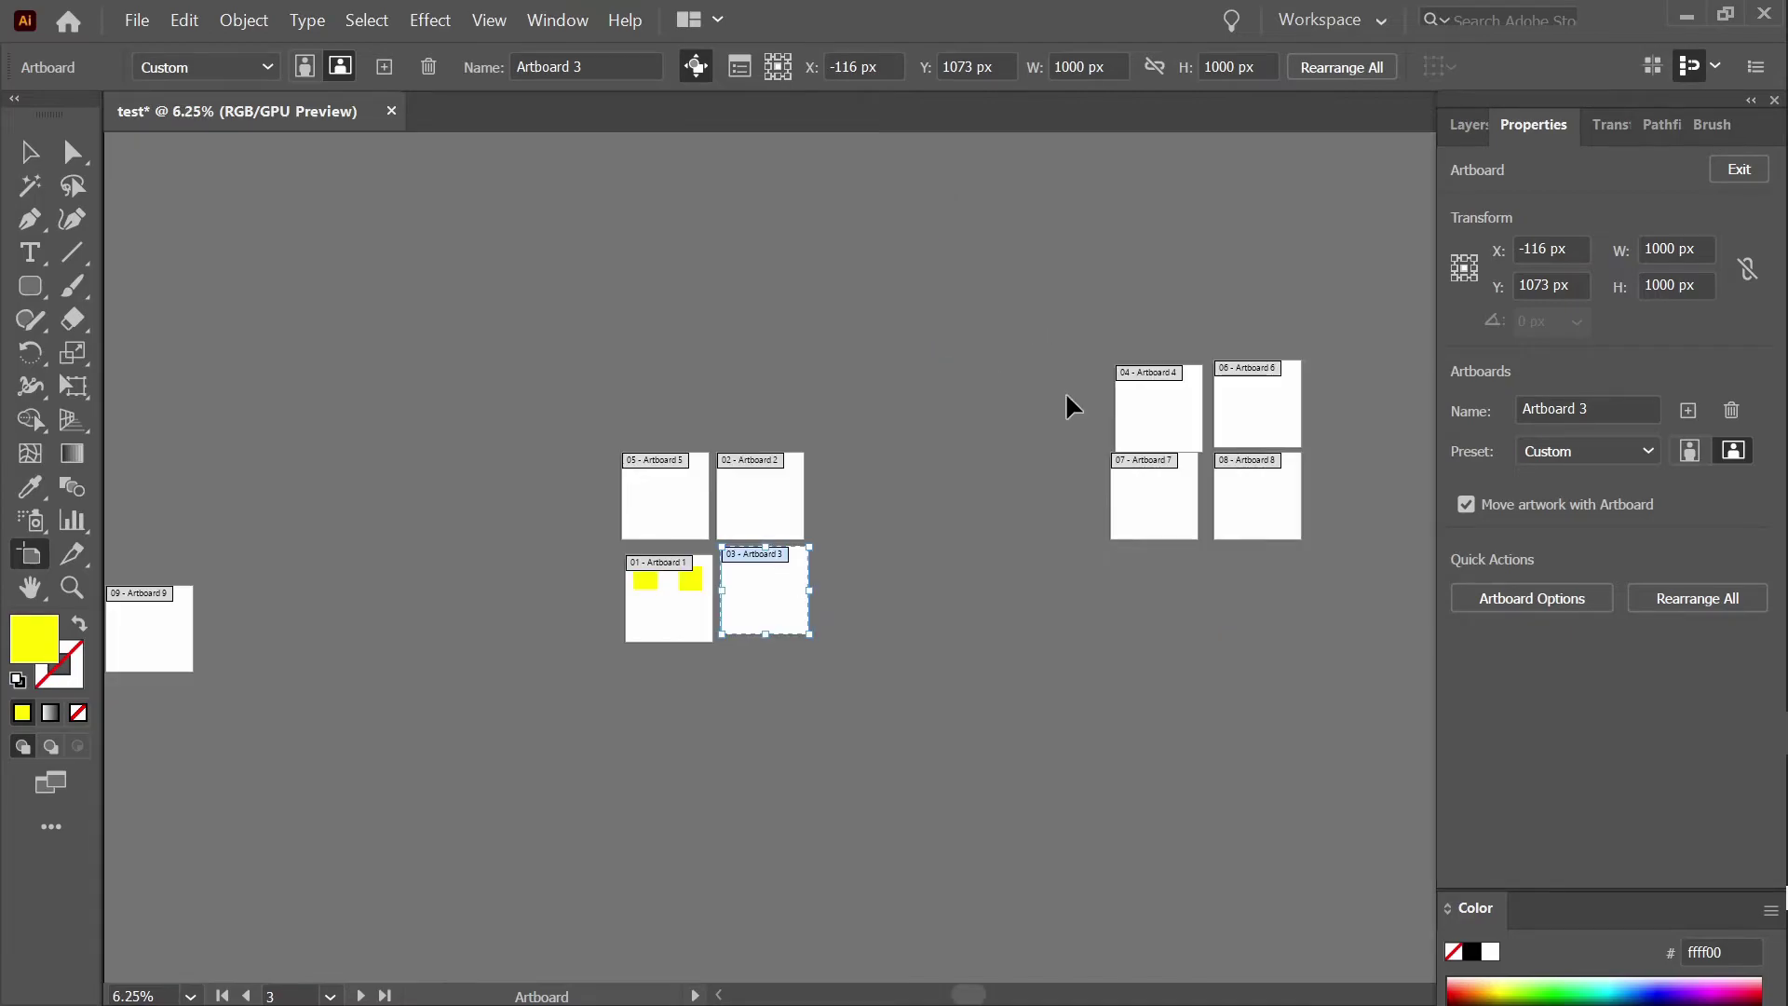
scroll(1155, 317, "up", 1)
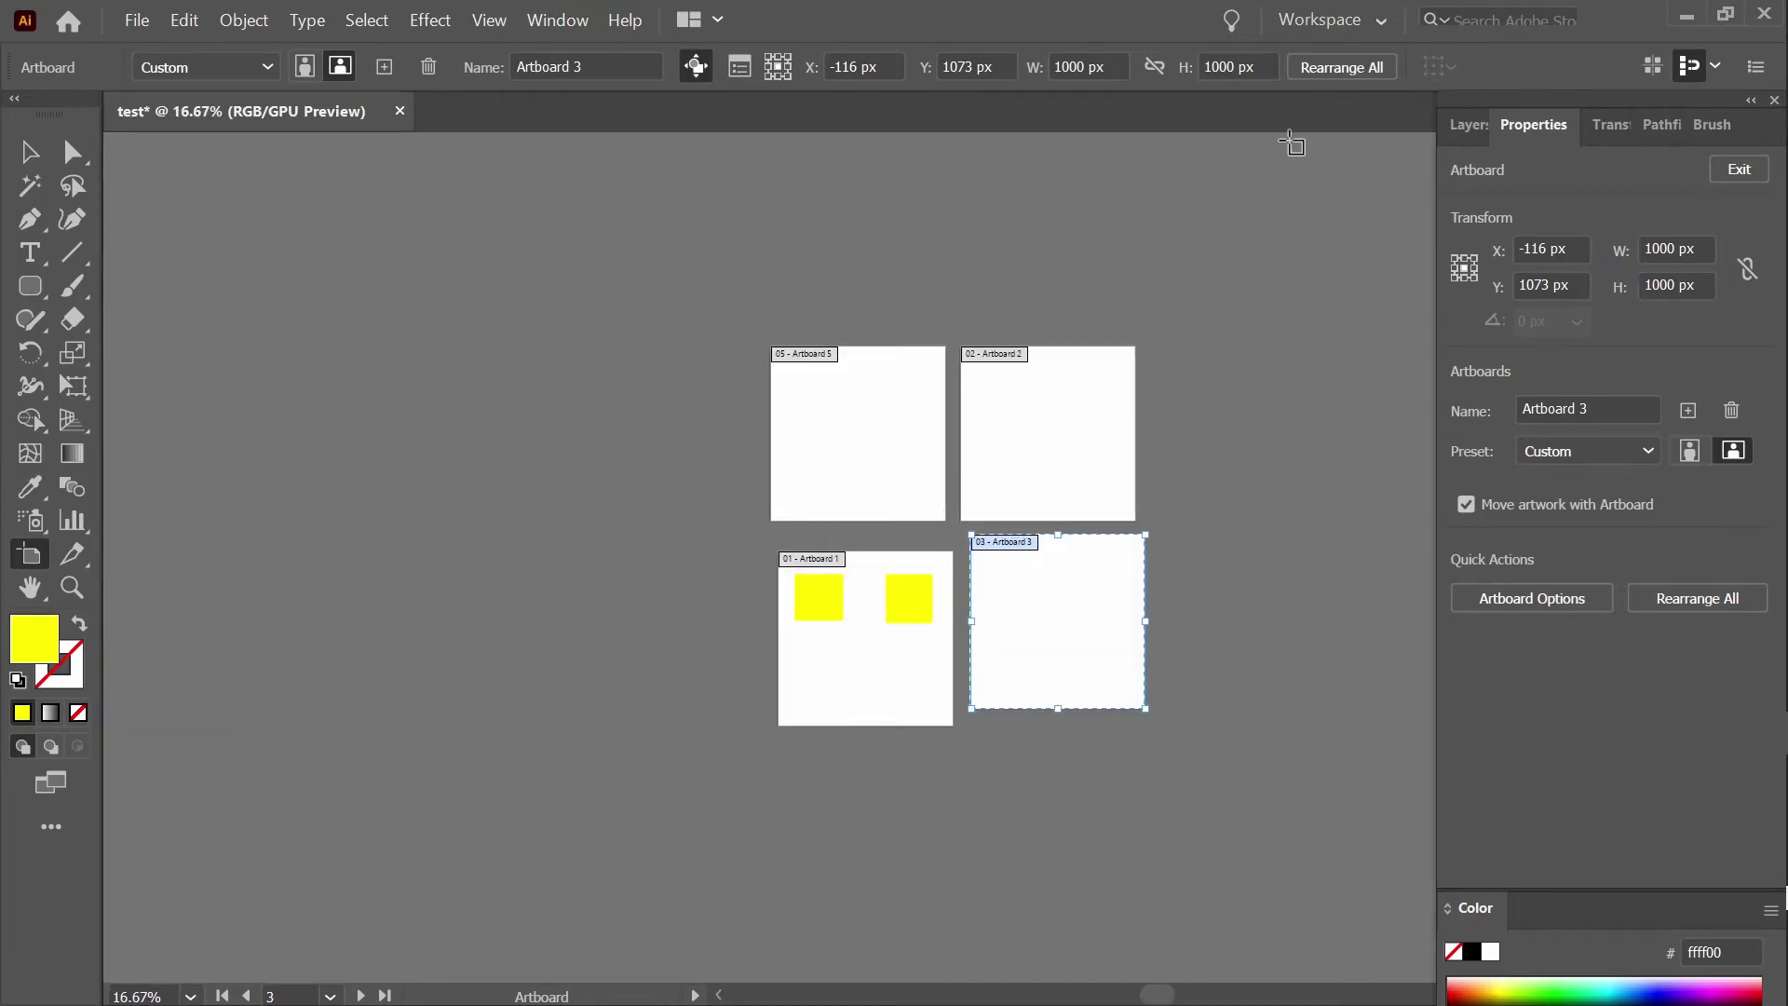
left_click(1257, 249)
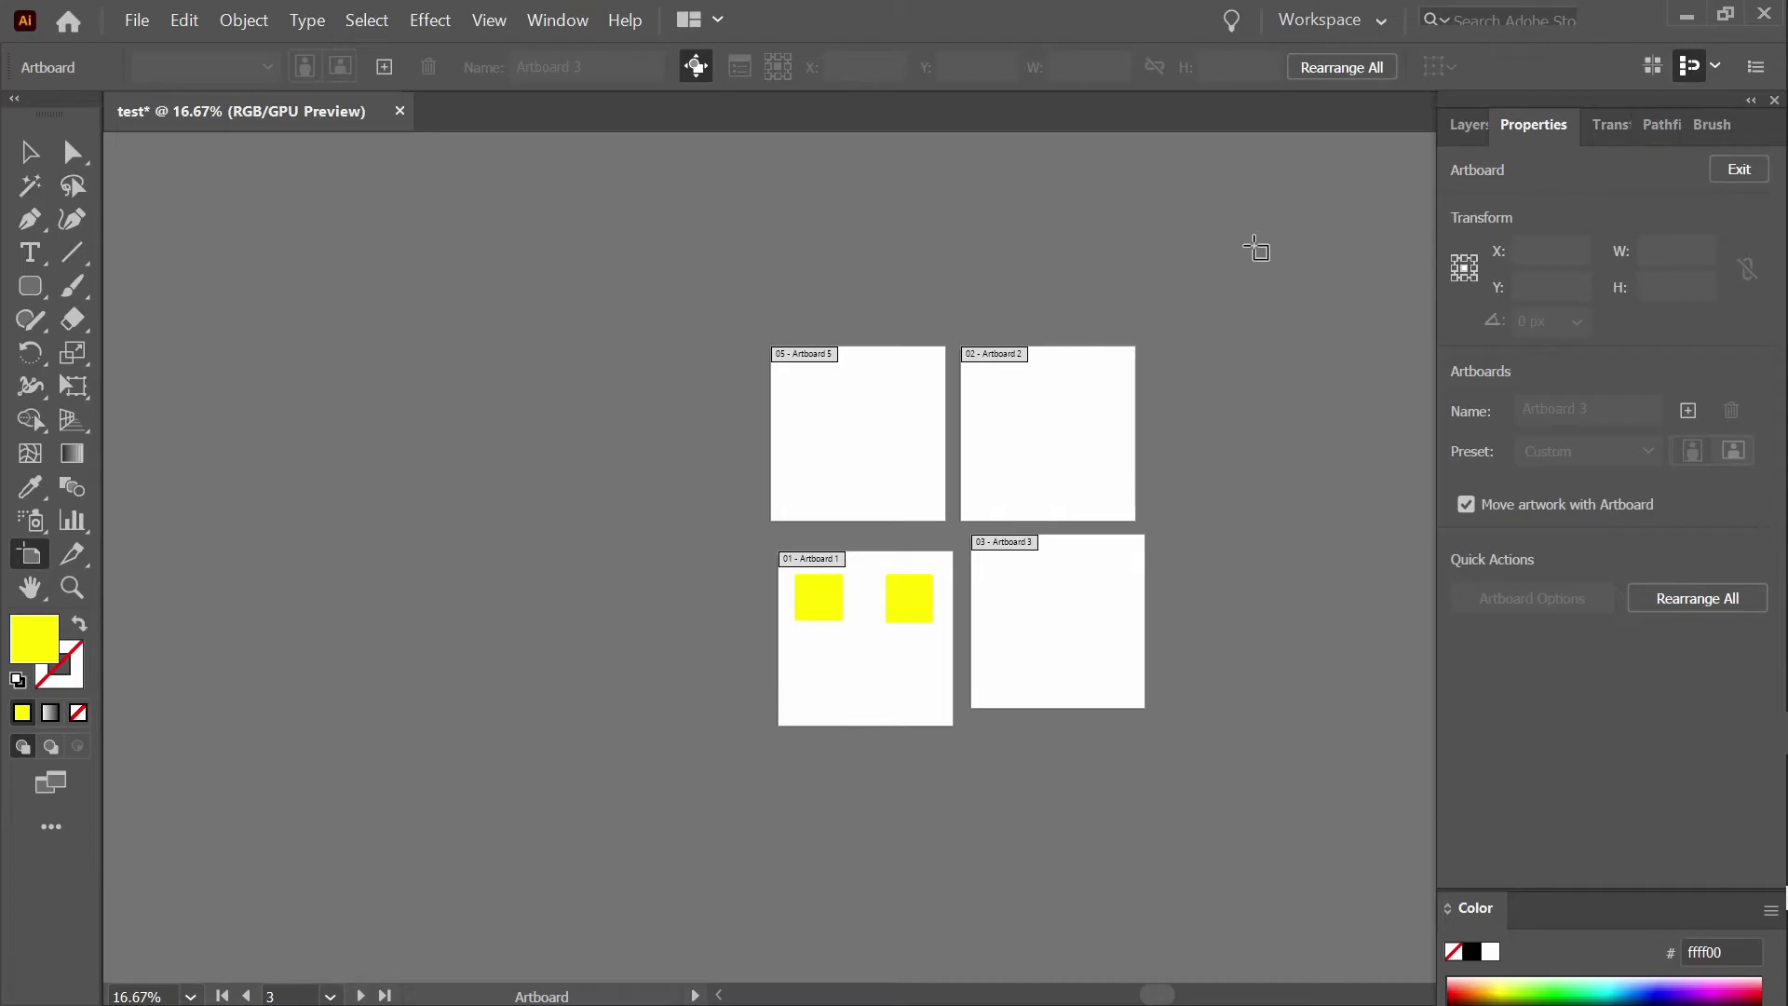
left_click(244, 20)
mouse_move(193, 22)
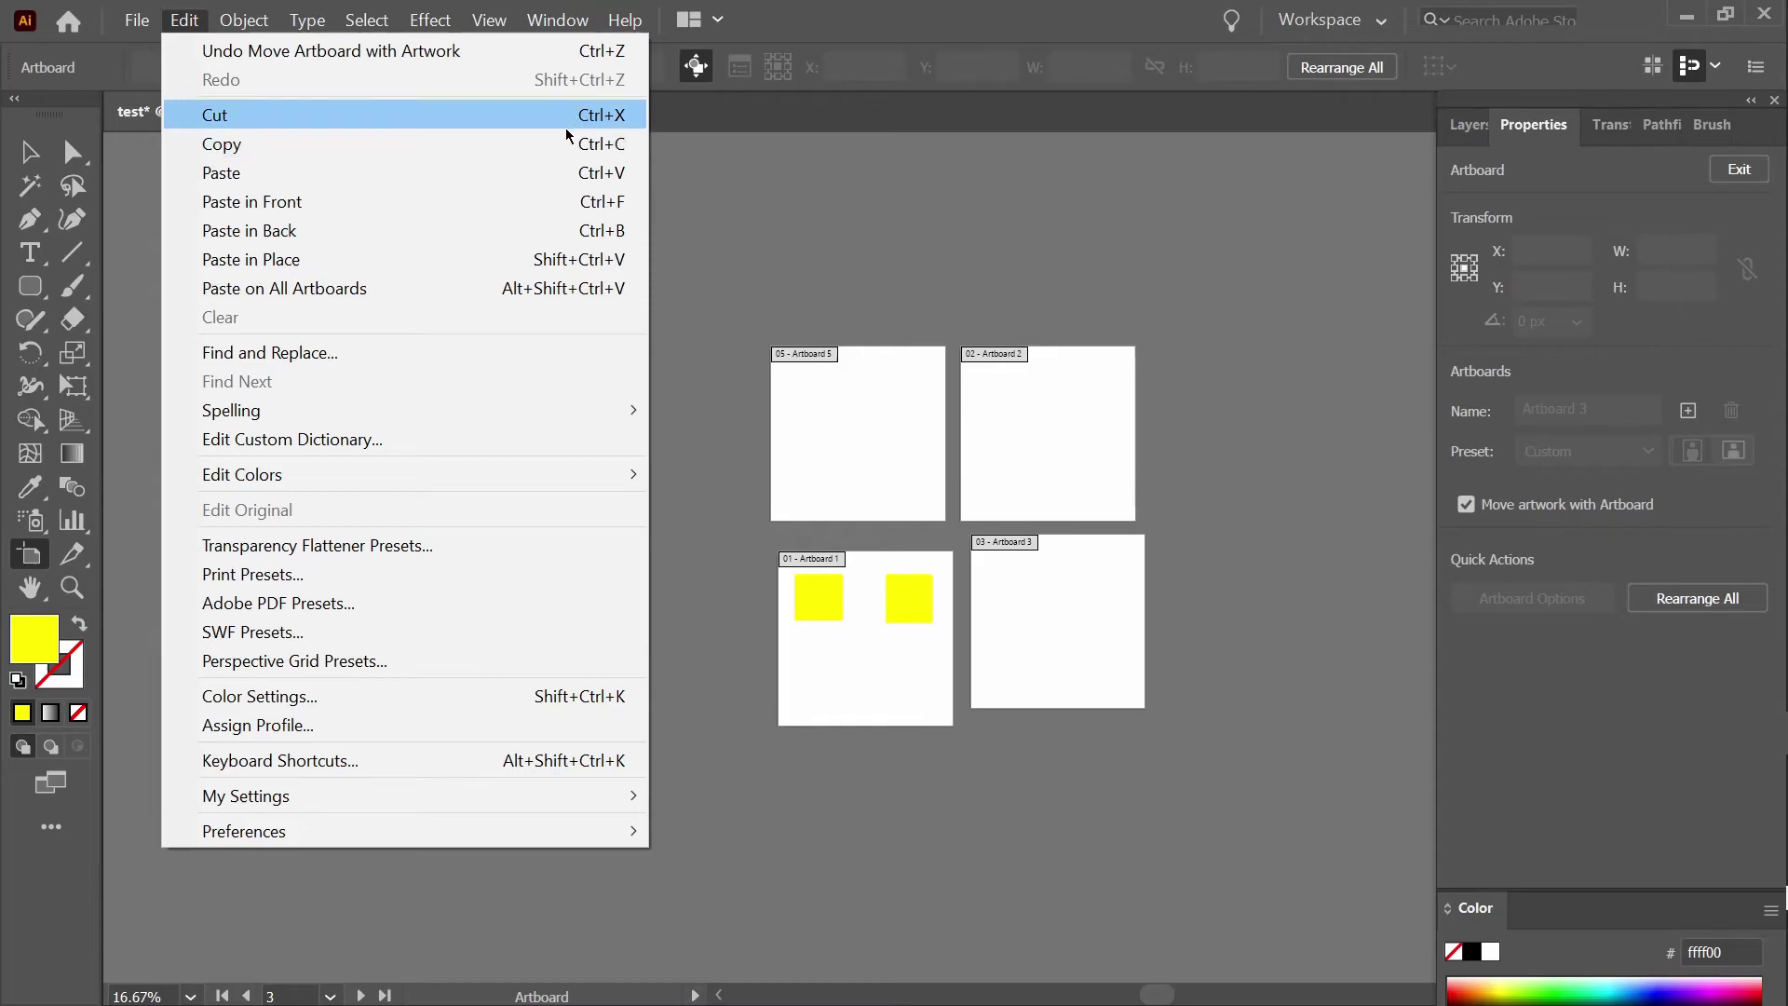
left_click(770, 166)
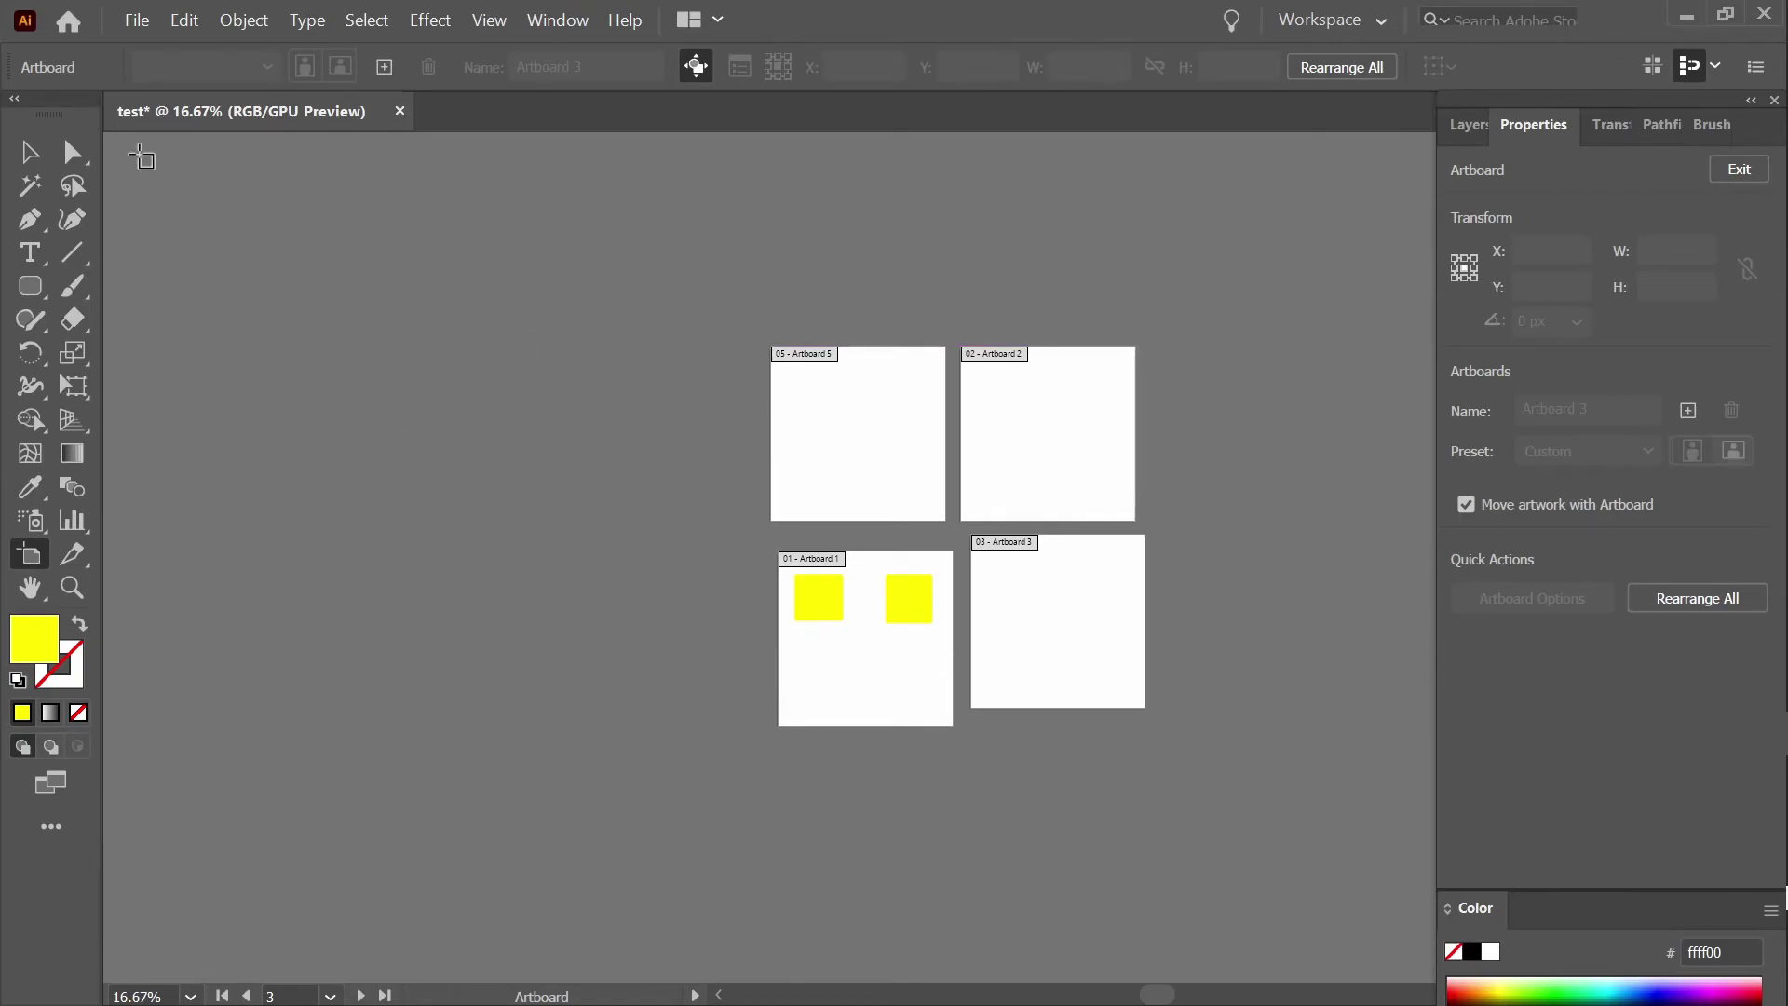
Open the Save As dialog for the test document and examine the available file formats.
left_click(157, 26)
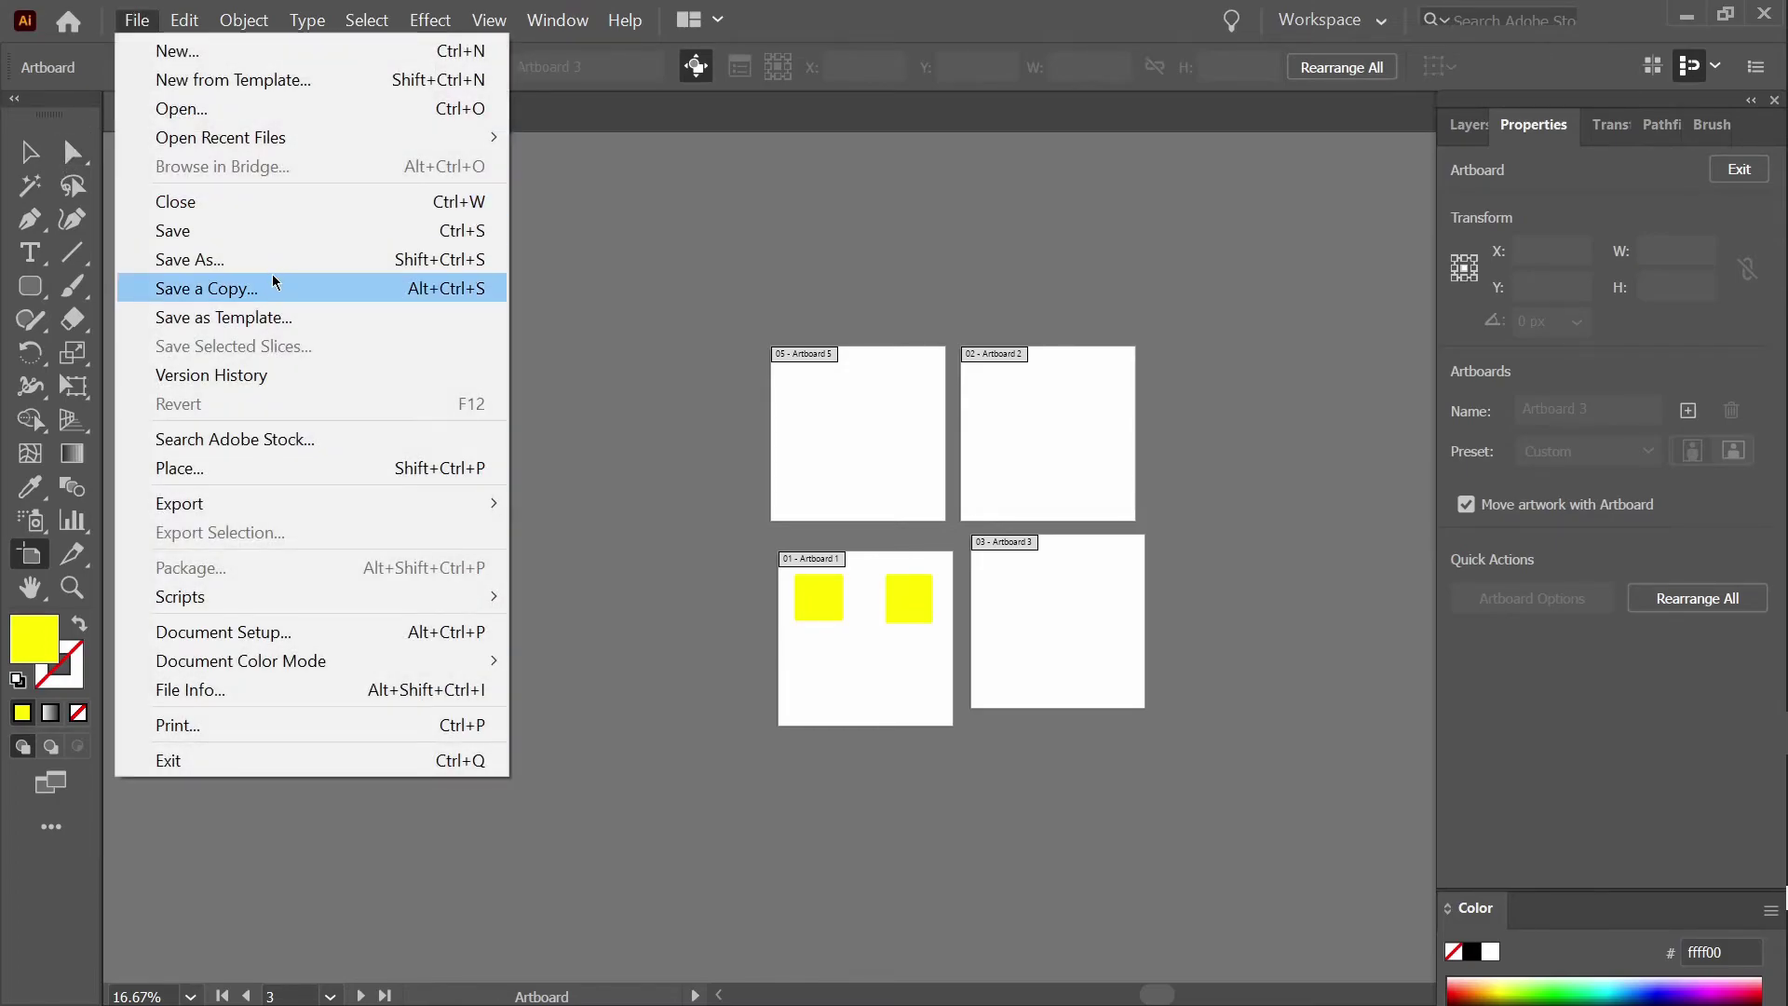
left_click(262, 241)
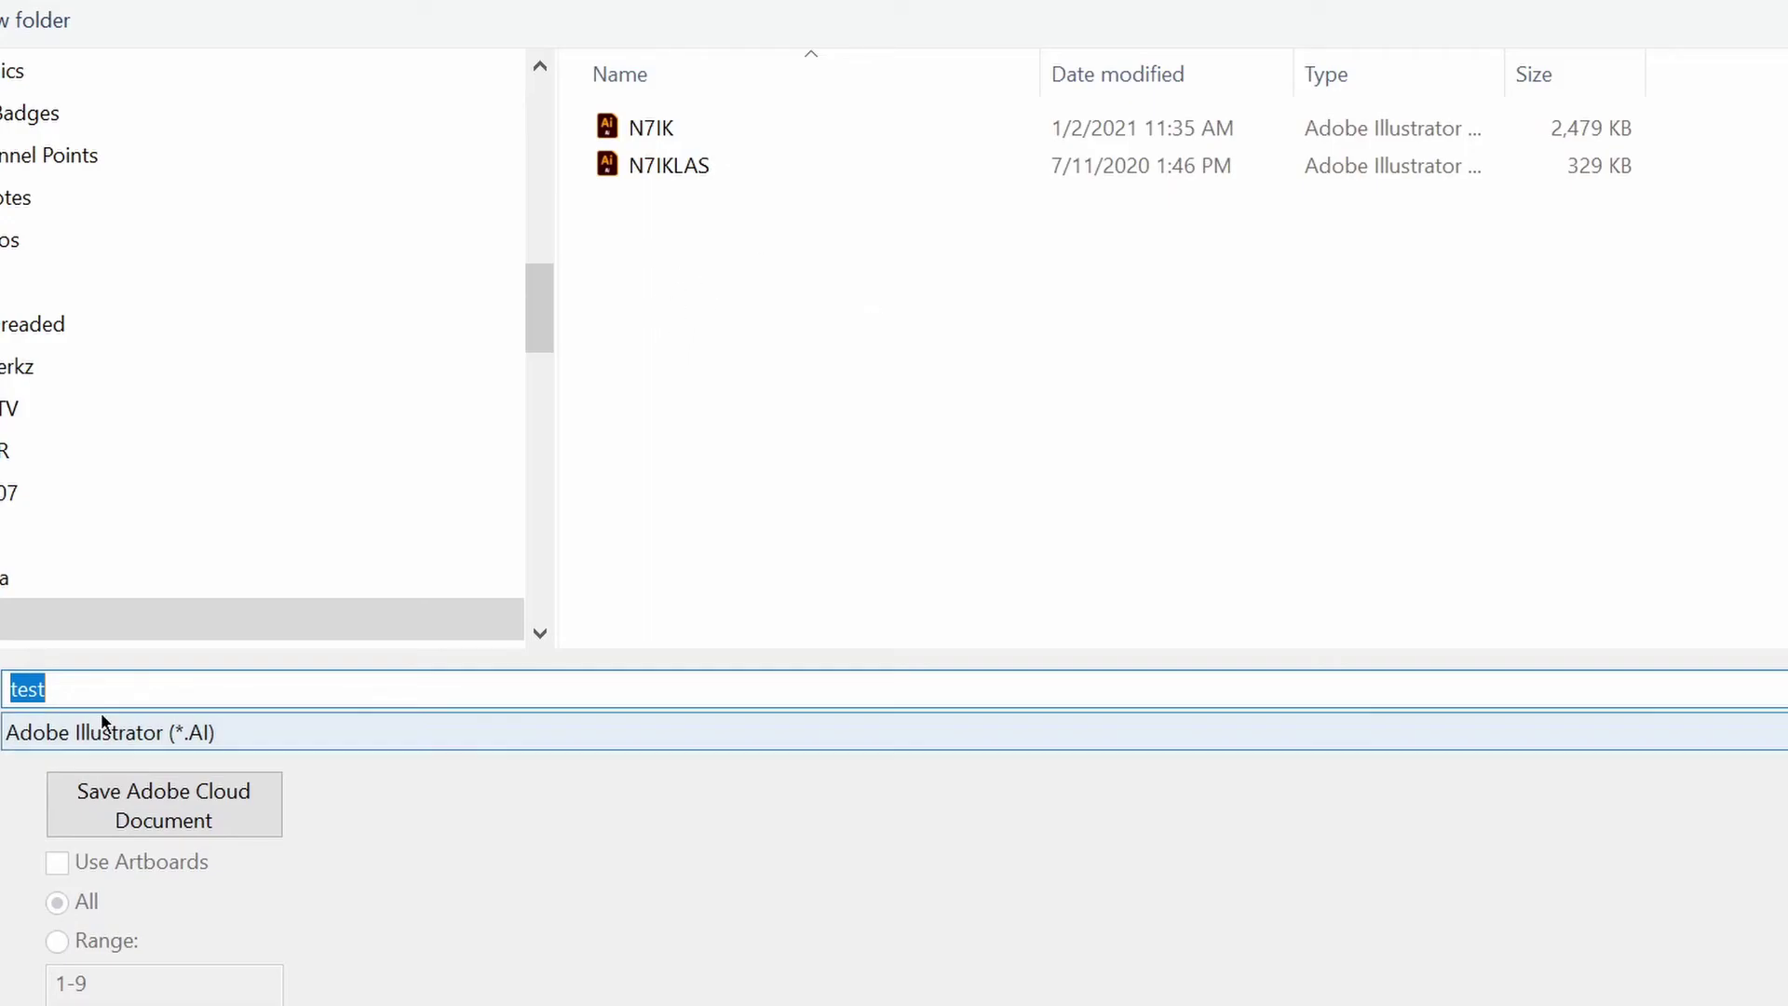
left_click(164, 717)
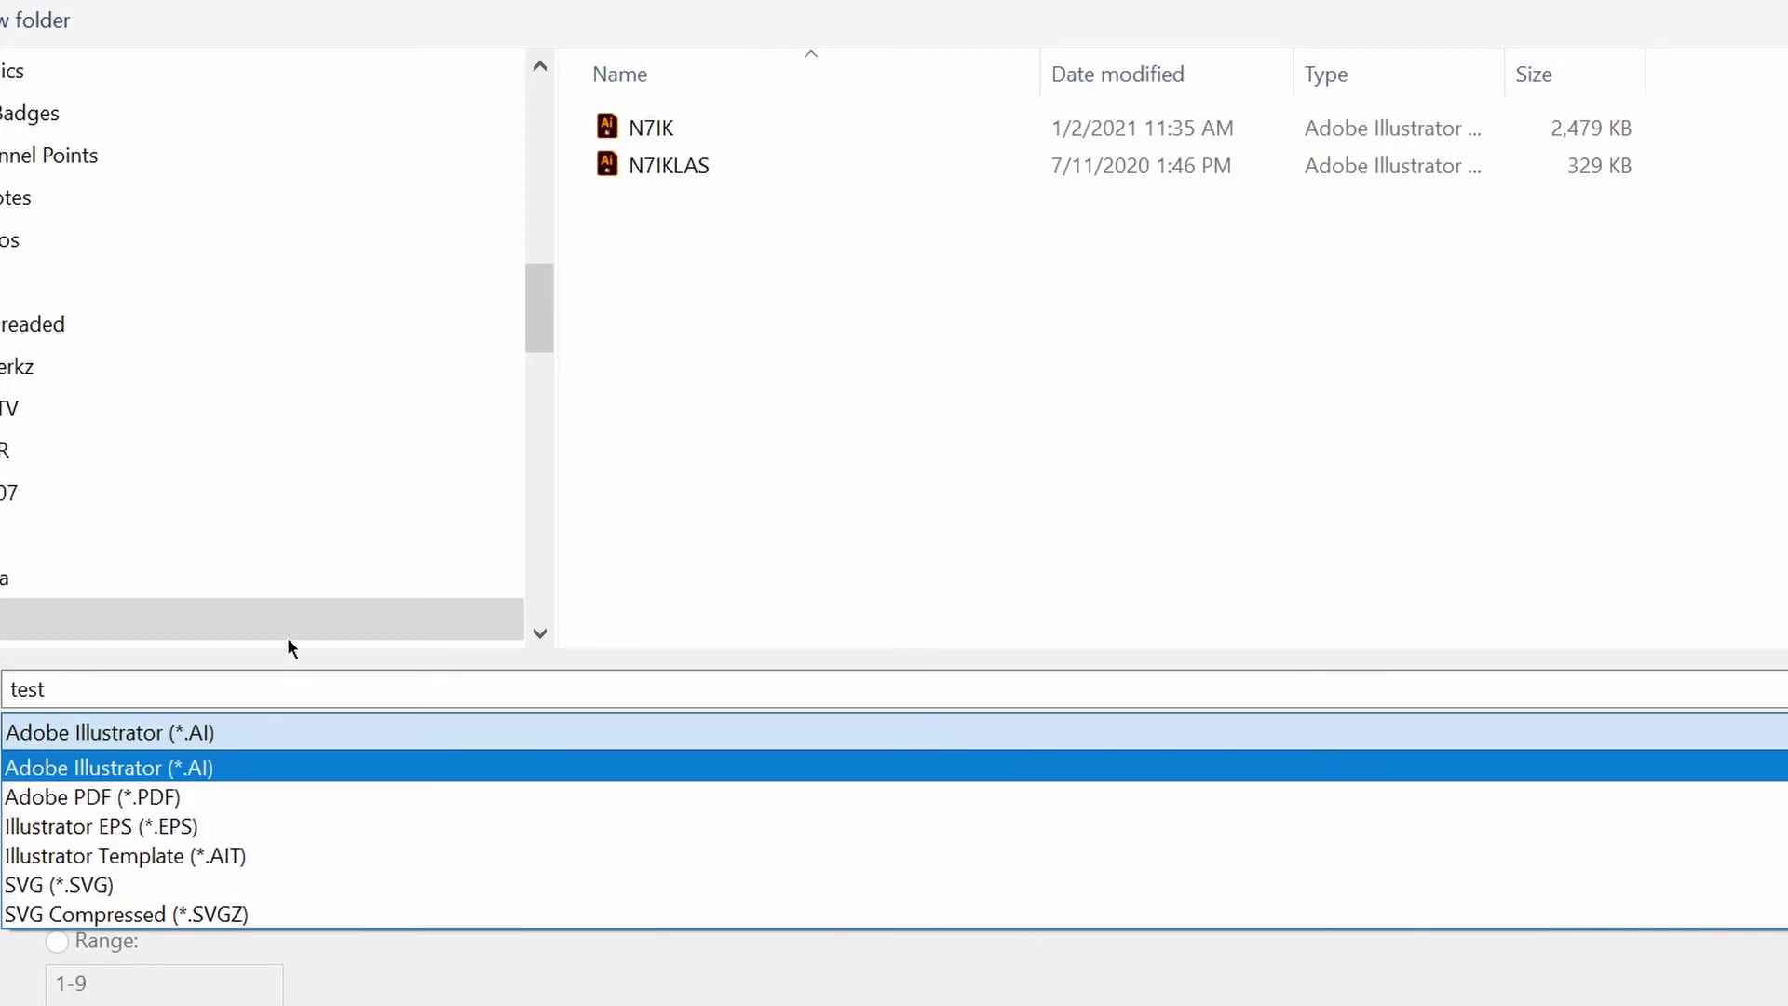
left_click(464, 530)
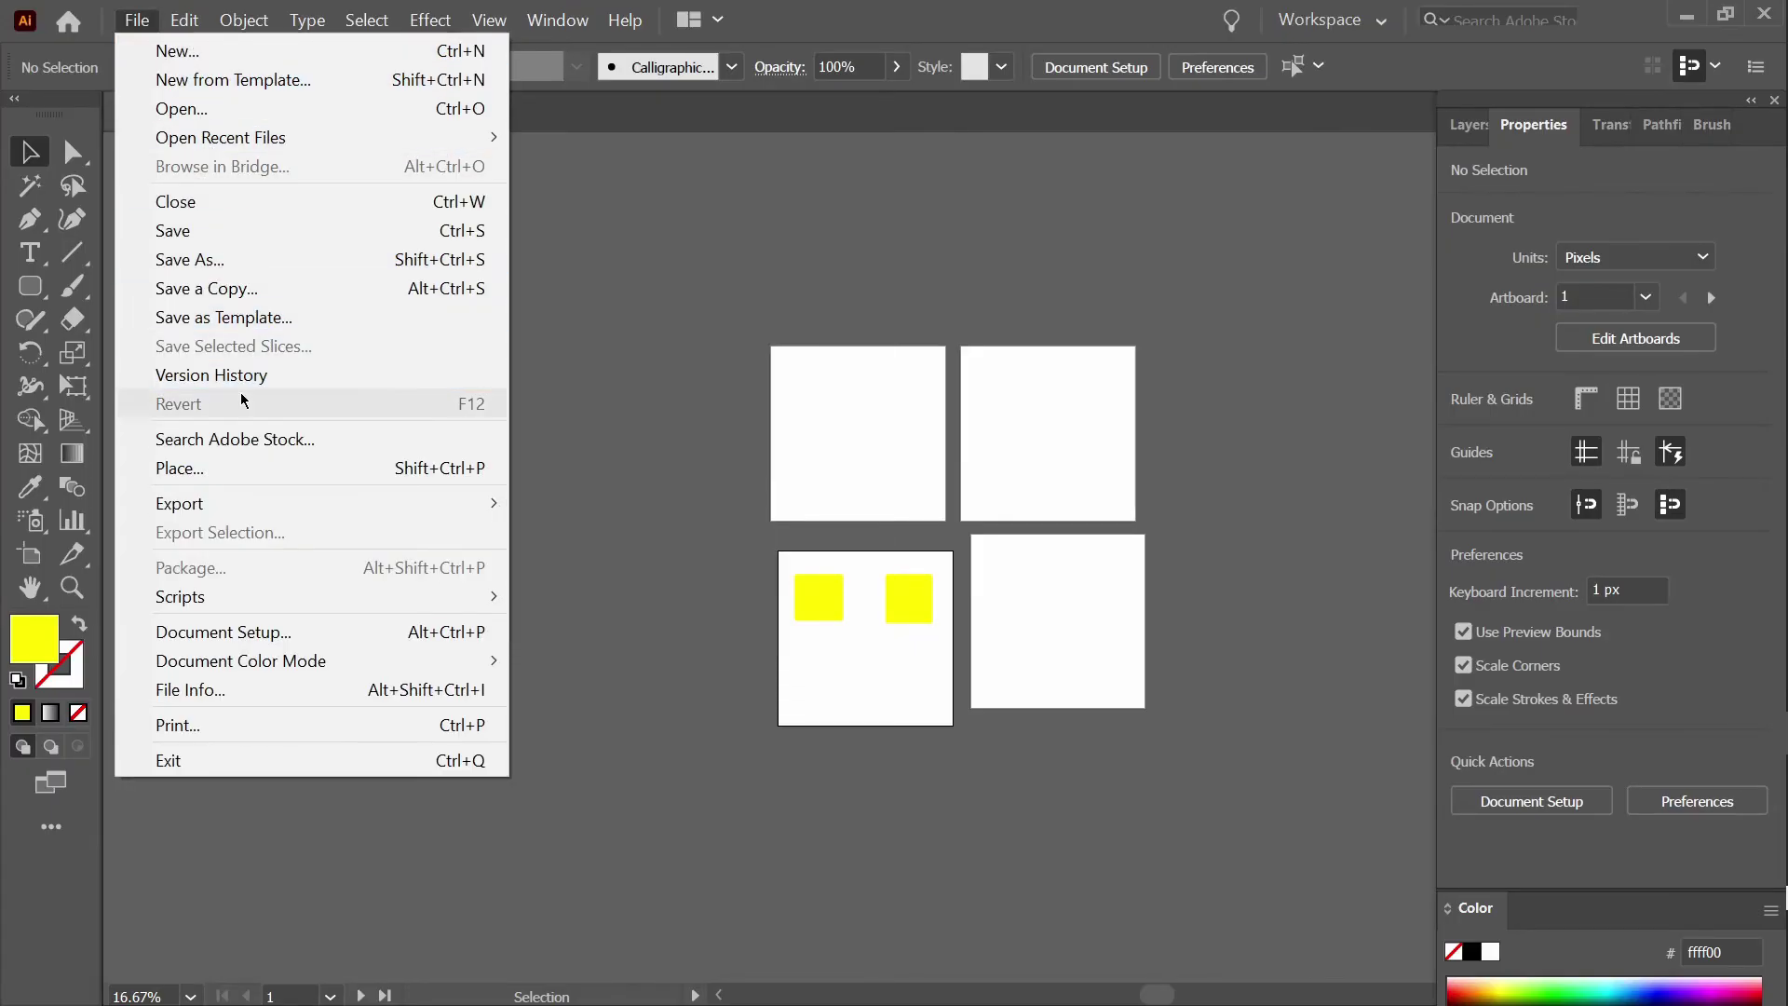
Start Export As for the test document, review the available export file types, and cancel the export.
mouse_move(357, 514)
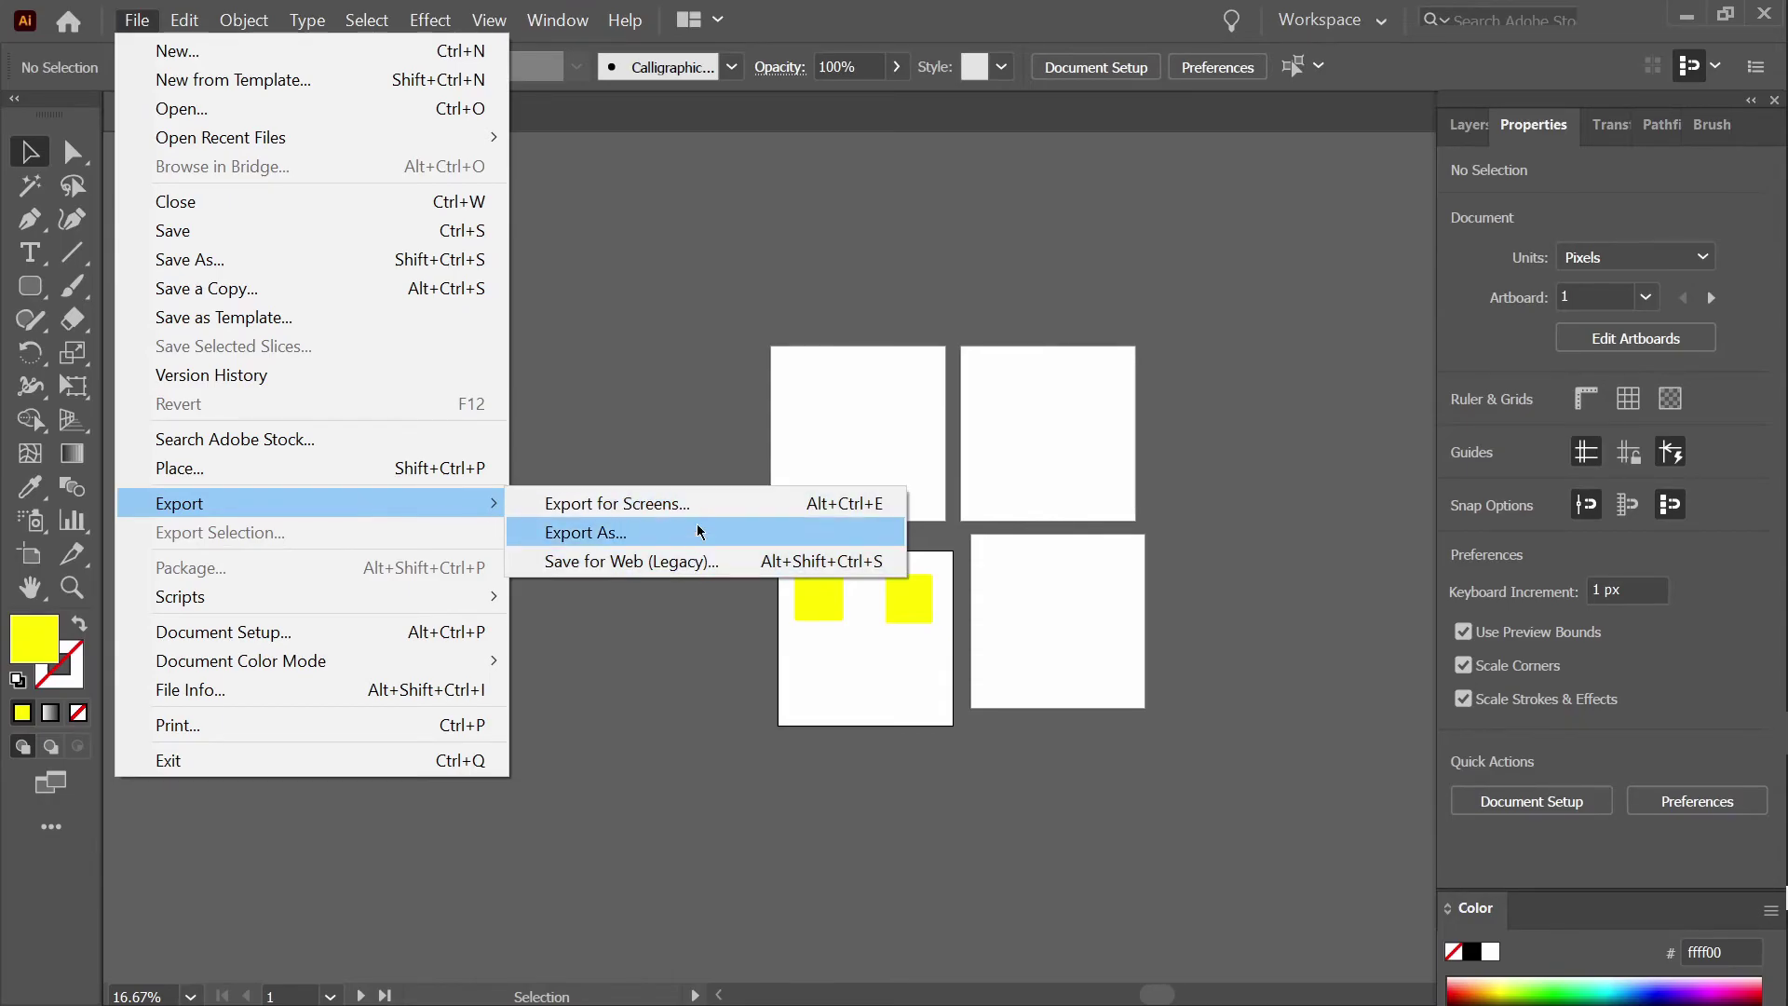
left_click(623, 541)
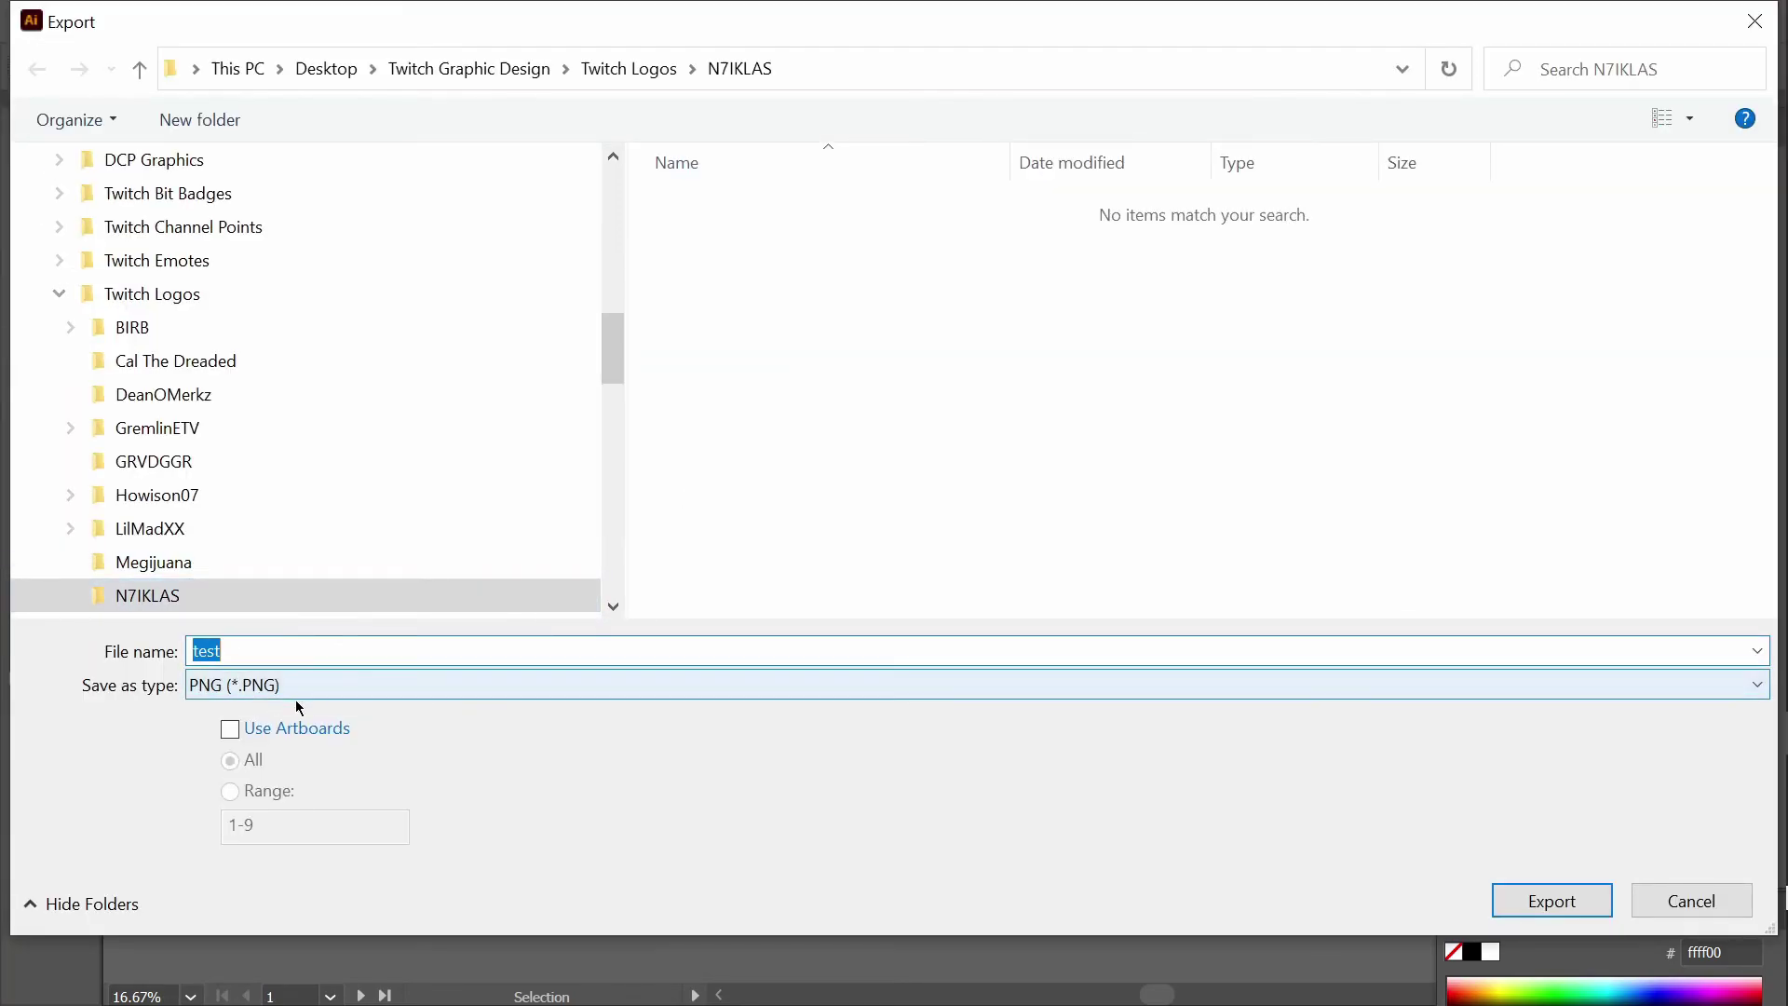
left_click(333, 698)
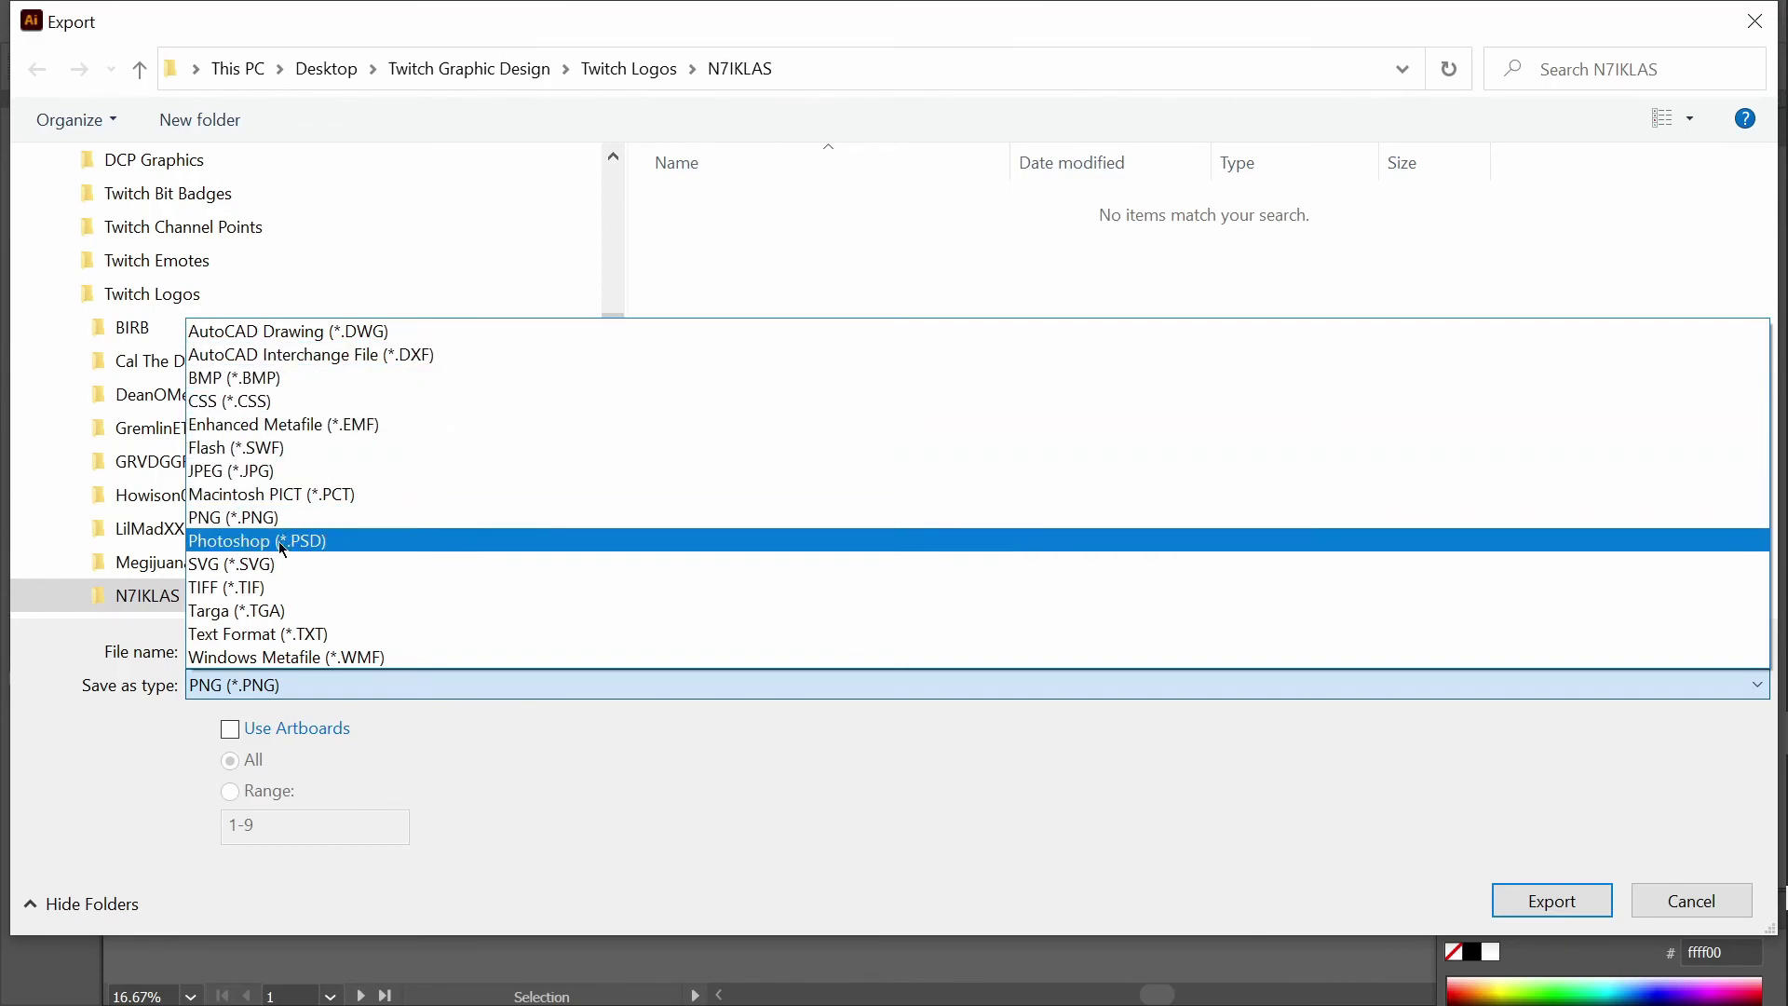
left_click(1493, 812)
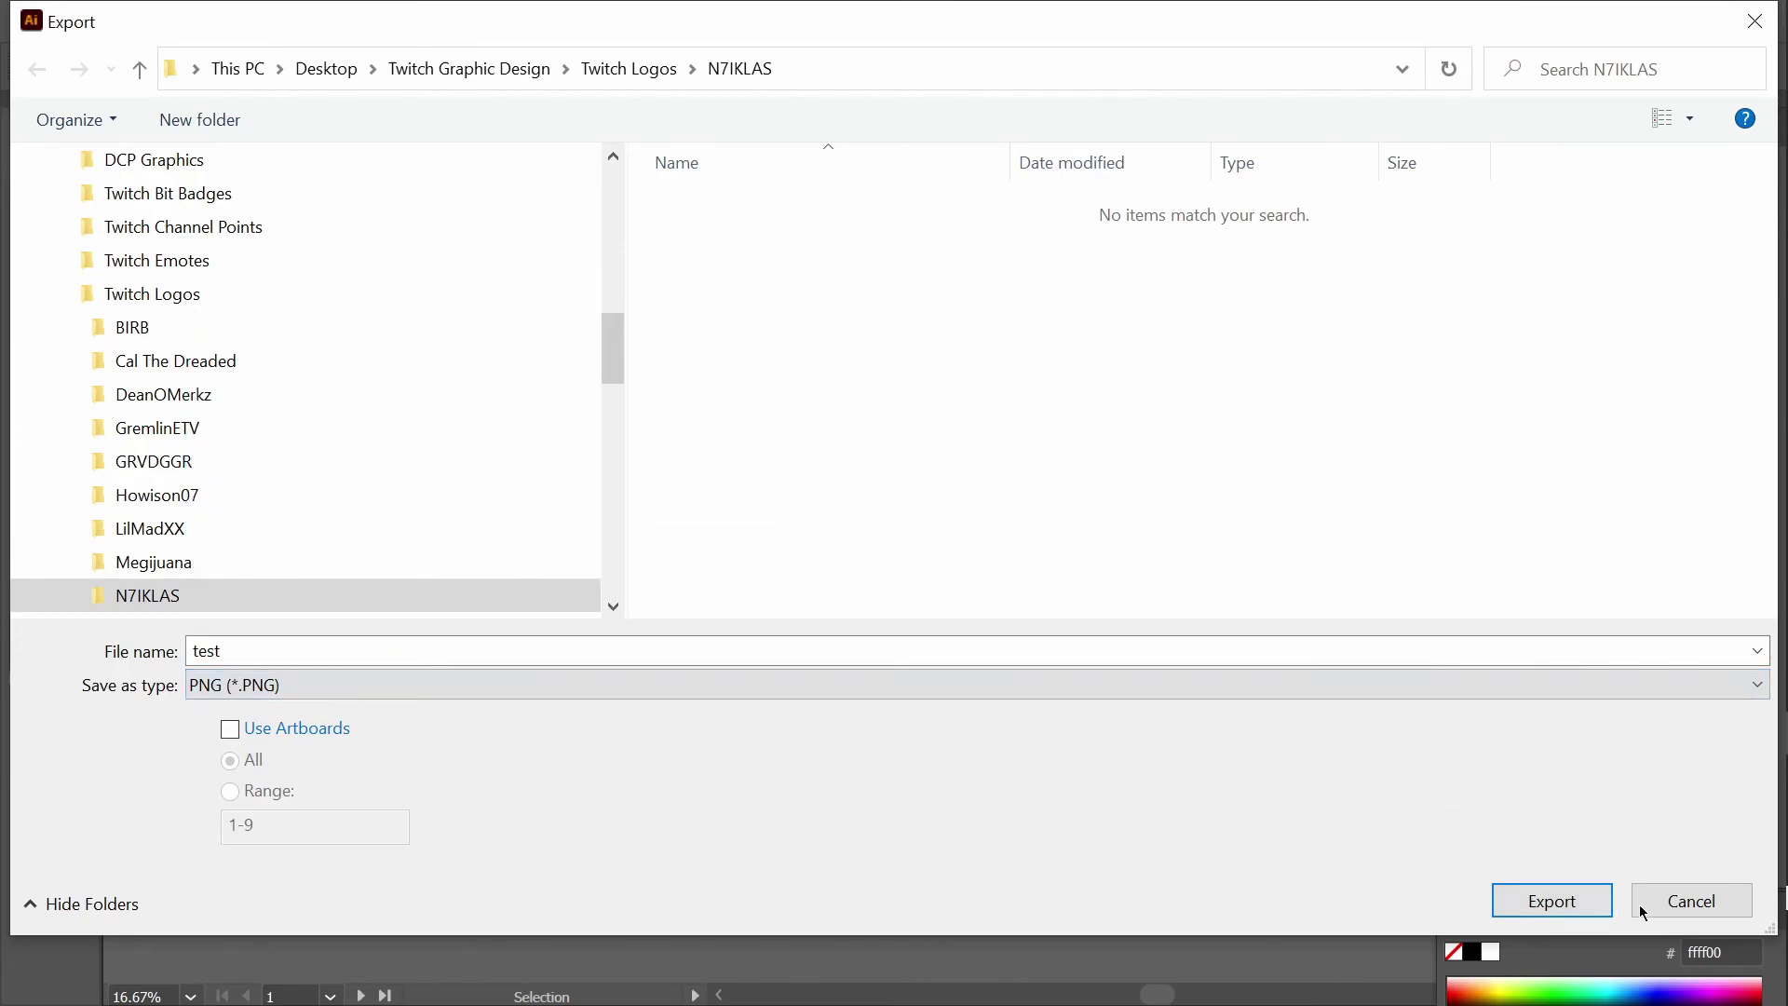
left_click(1675, 890)
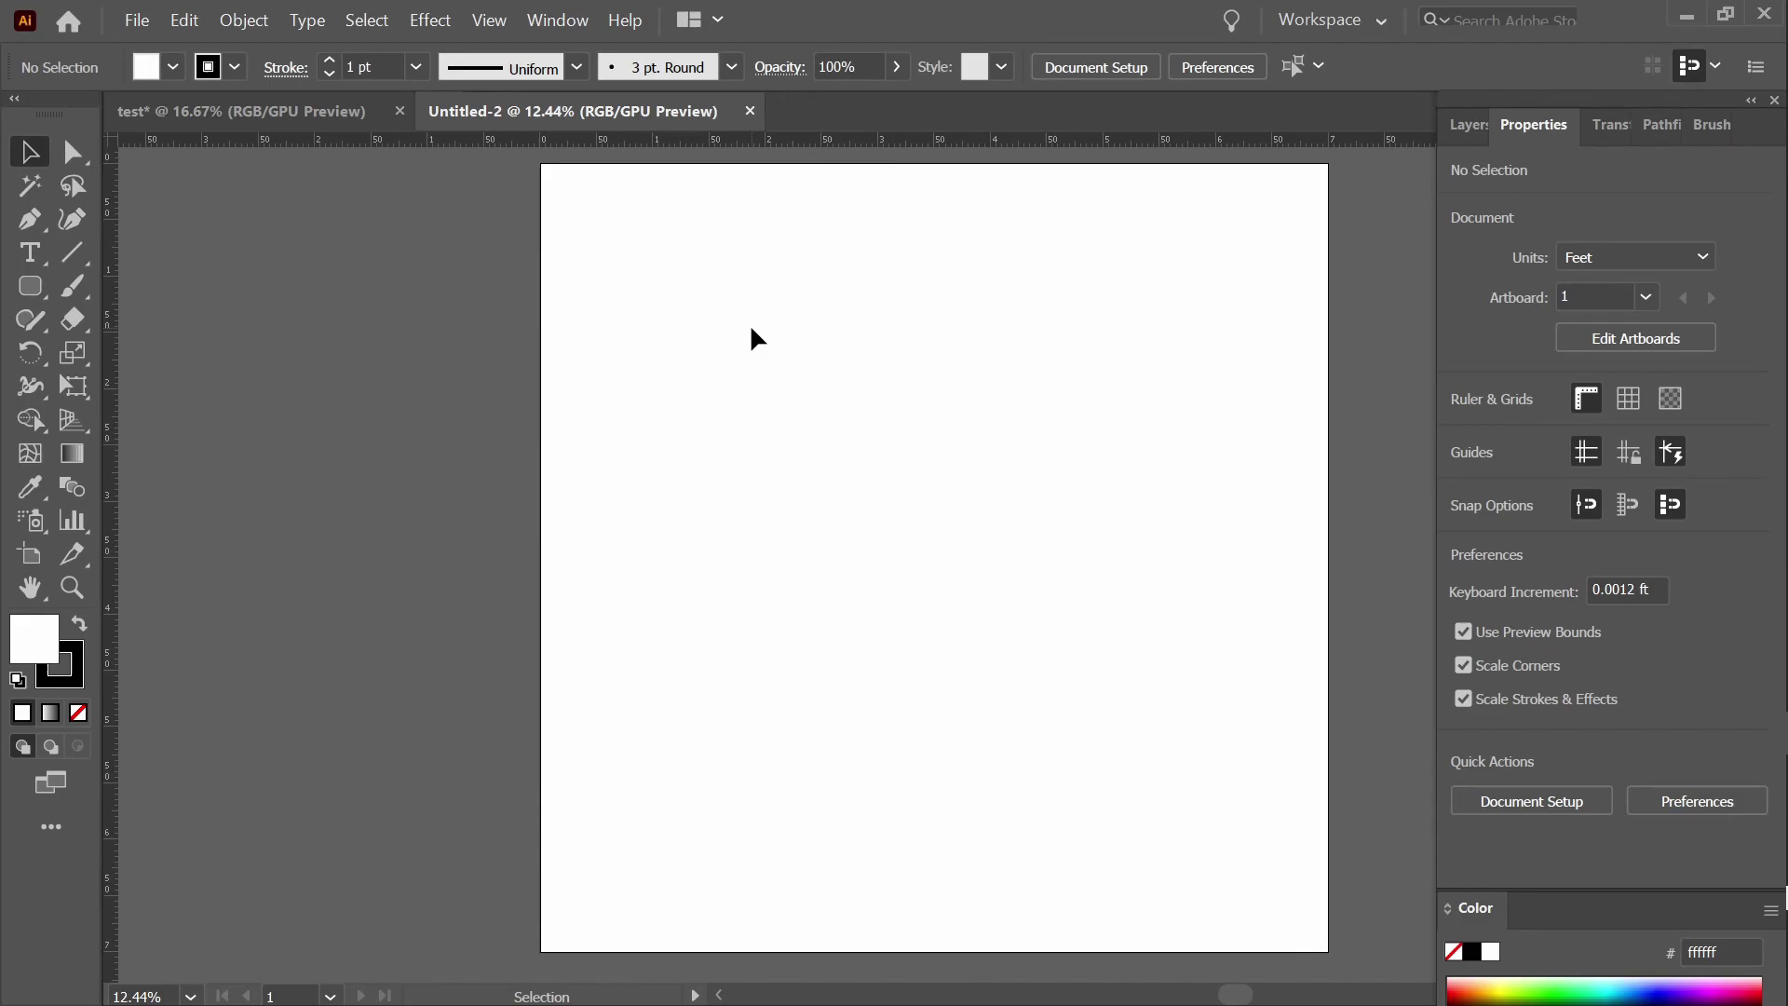
Create a new calligraphic brush for the Paintbrush tool with a size of 5 pt controlled by pen pressure.
left_click(662, 285)
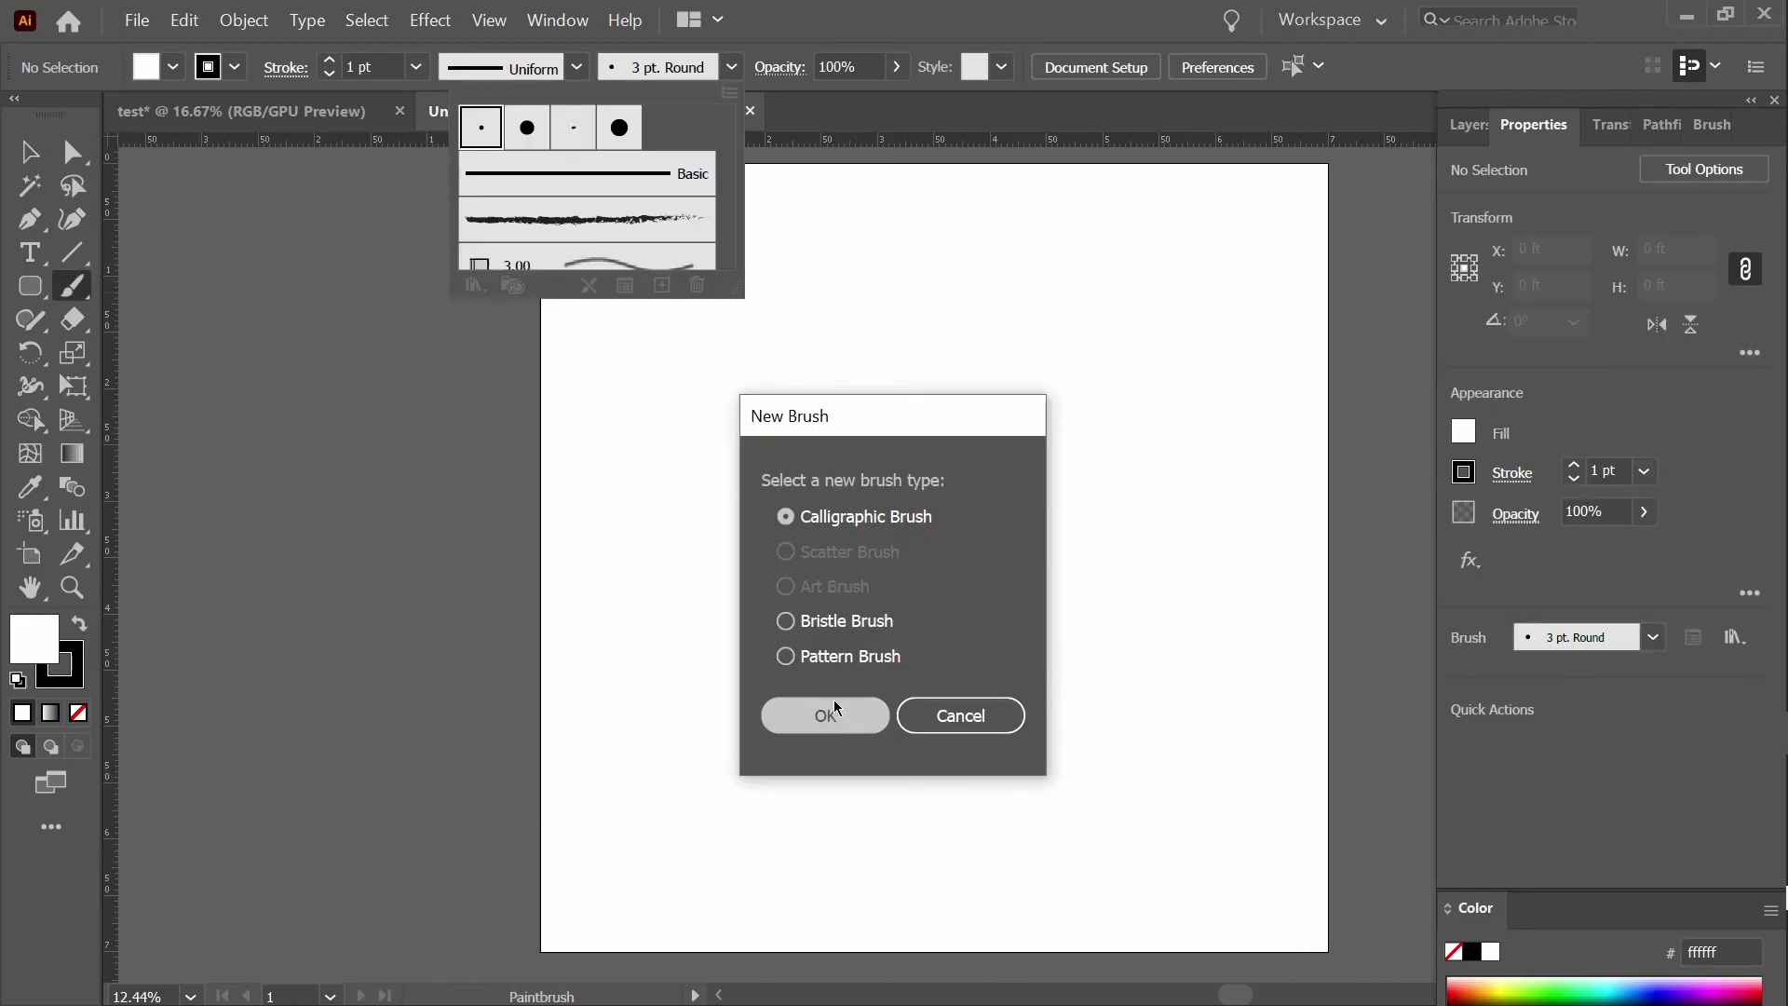
left_click(835, 703)
left_click(951, 585)
left_click(941, 672)
left_click_drag(636, 582, 630, 583)
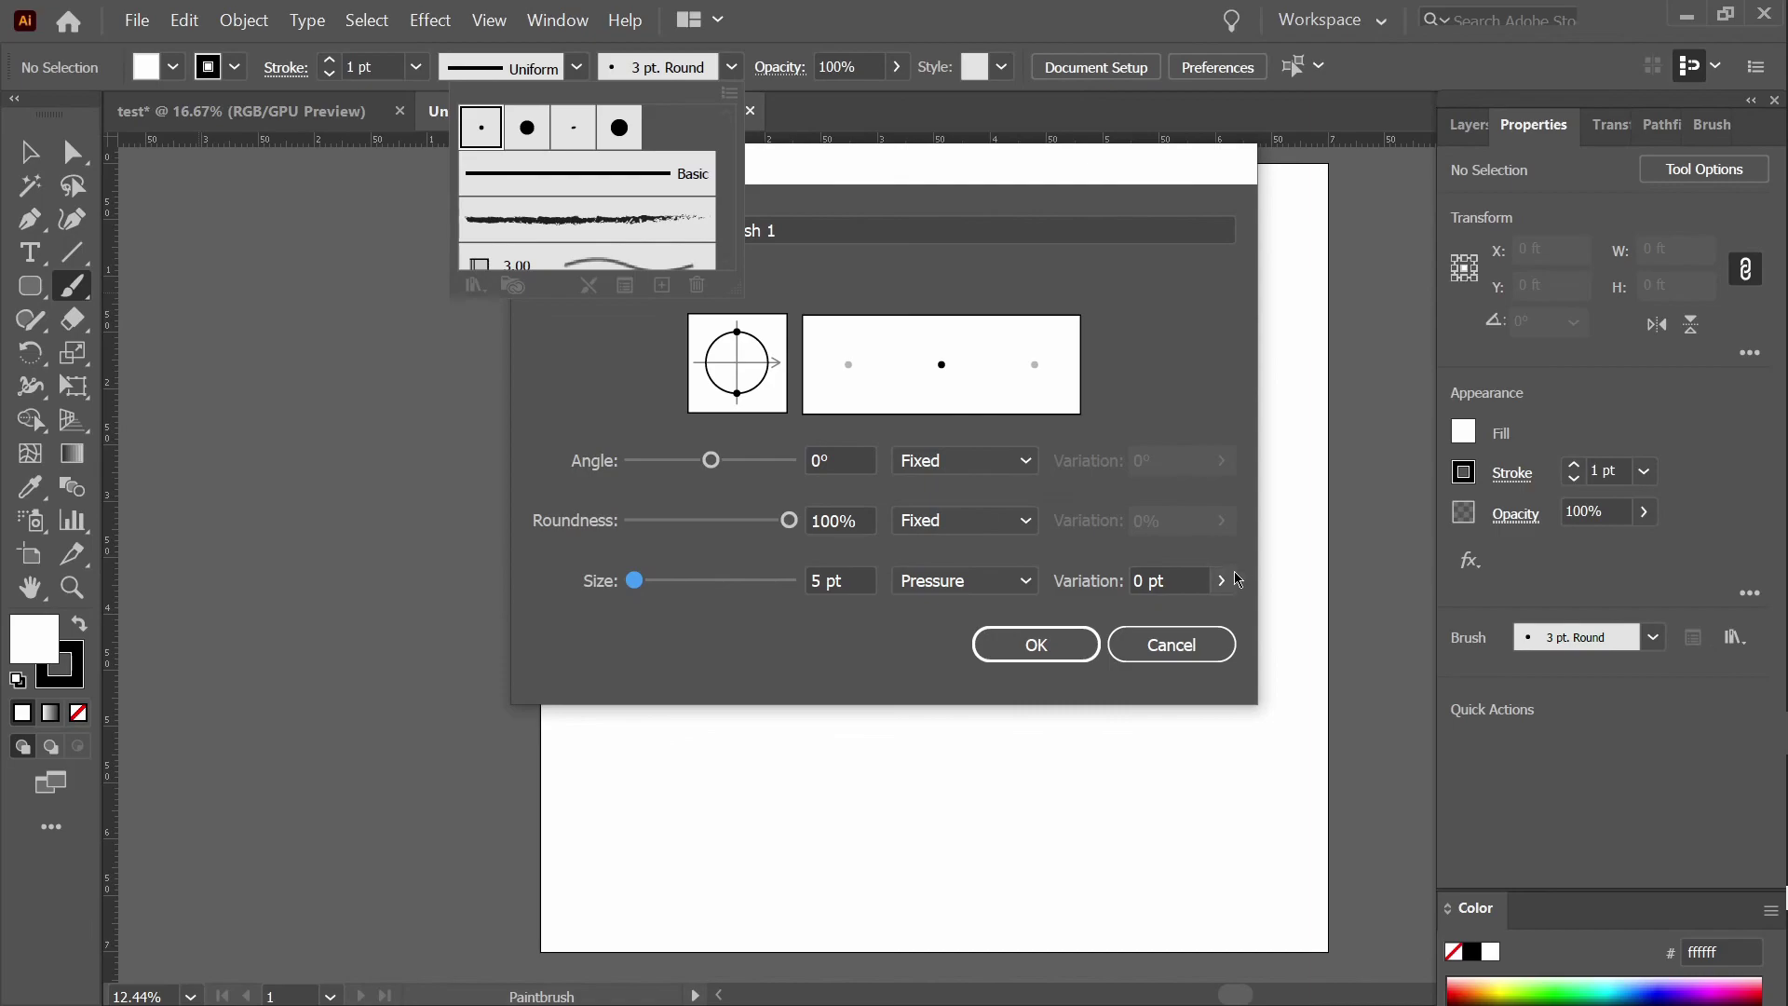
left_click(990, 643)
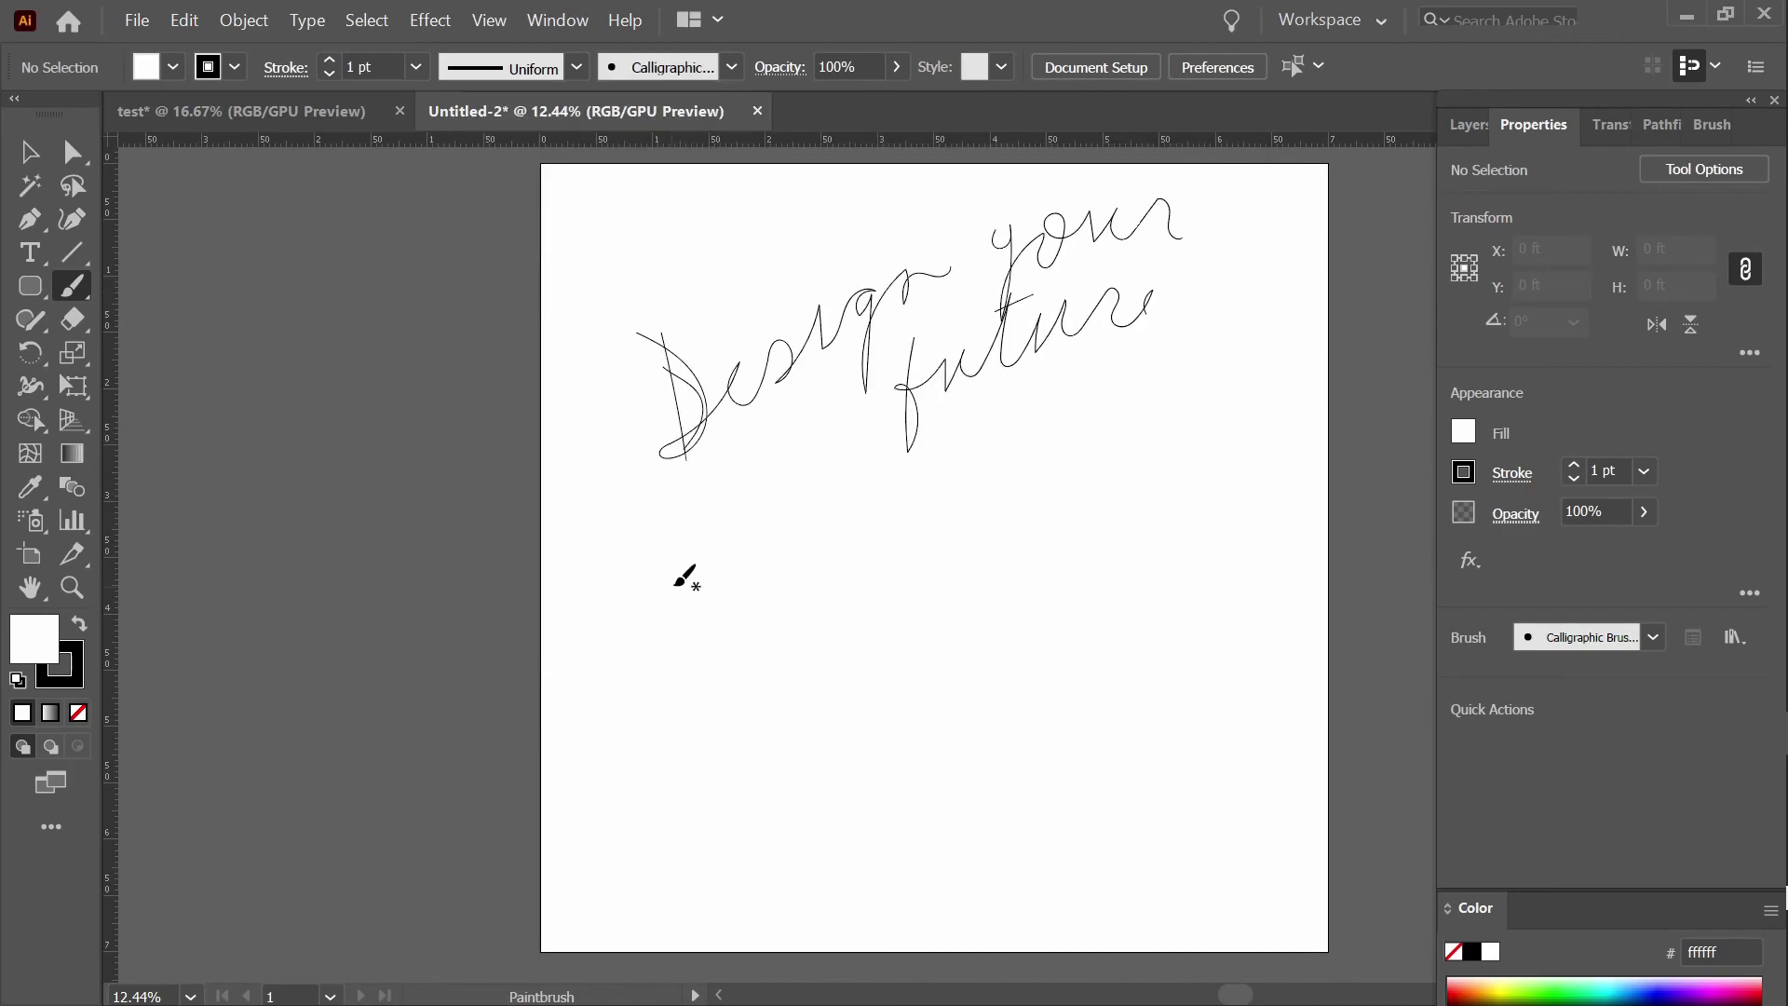
Hand-letter "Create your Goals and Produce the Best You!" in slanted script below "Design your future", and underline the last line with a long stroke.
mouse_move(671, 550)
left_mouse_down()
mouse_move(709, 578)
mouse_move(800, 552)
mouse_move(848, 490)
left_mouse_up()
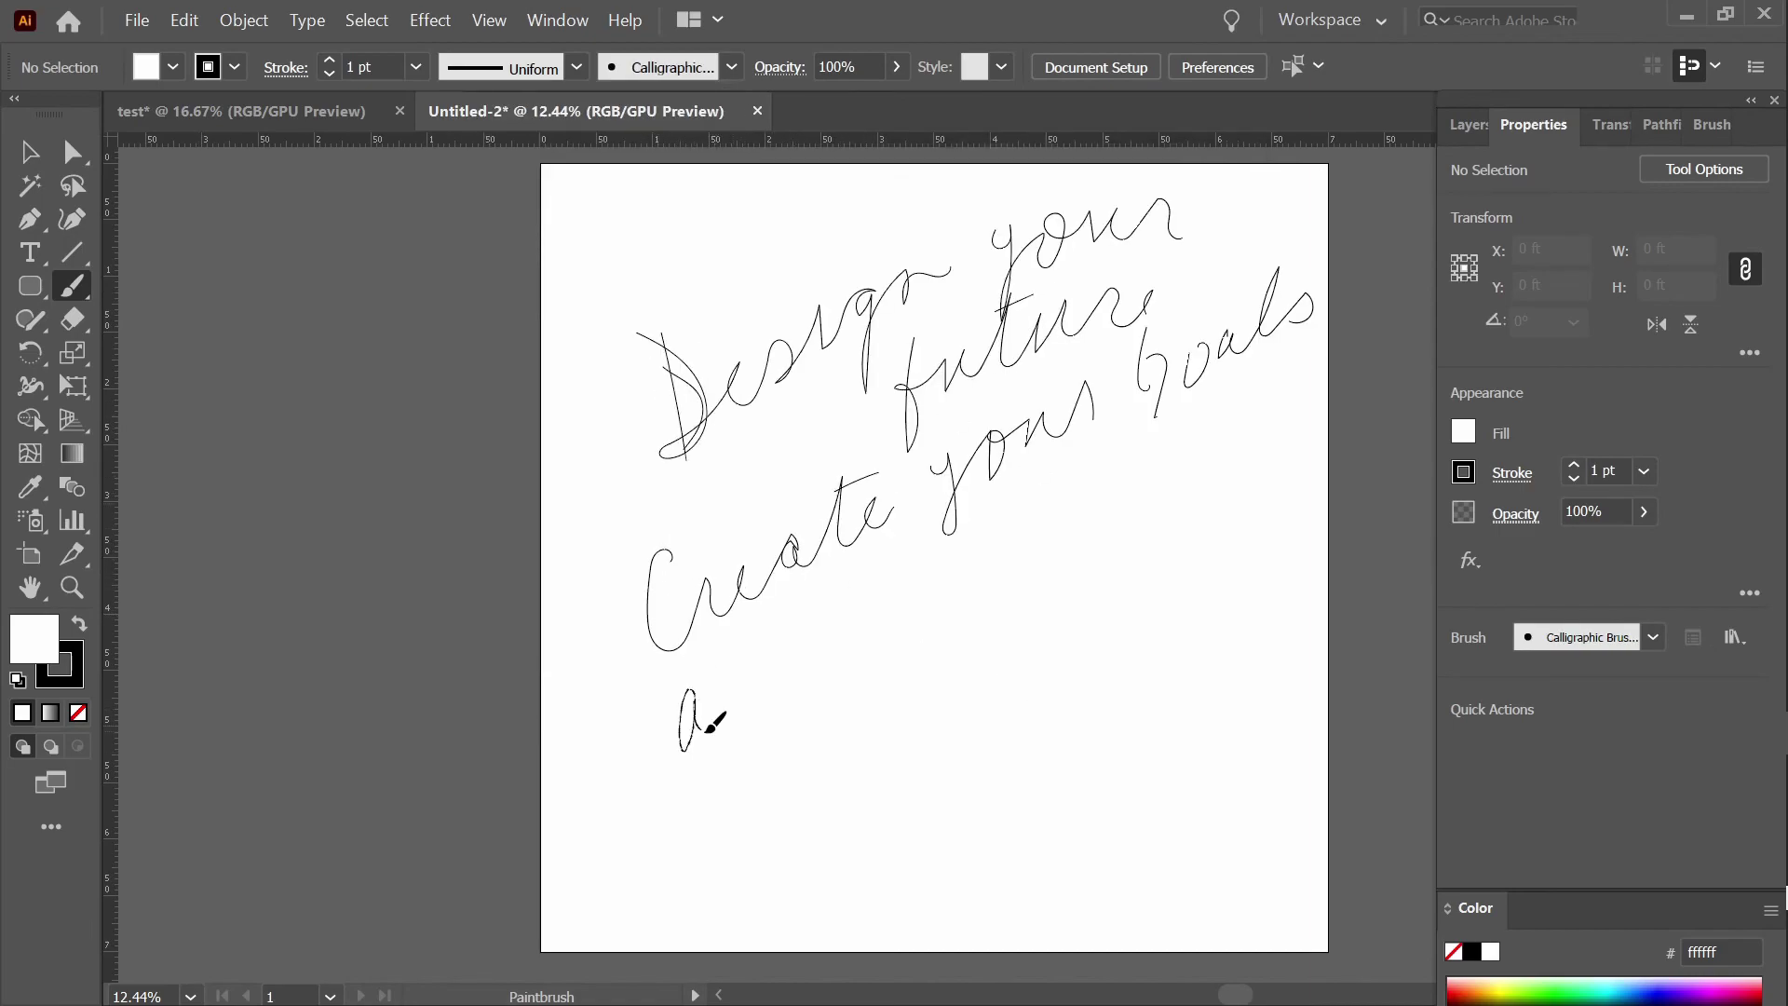
mouse_move(702, 719)
left_mouse_down()
mouse_move(821, 648)
mouse_move(894, 587)
left_mouse_up()
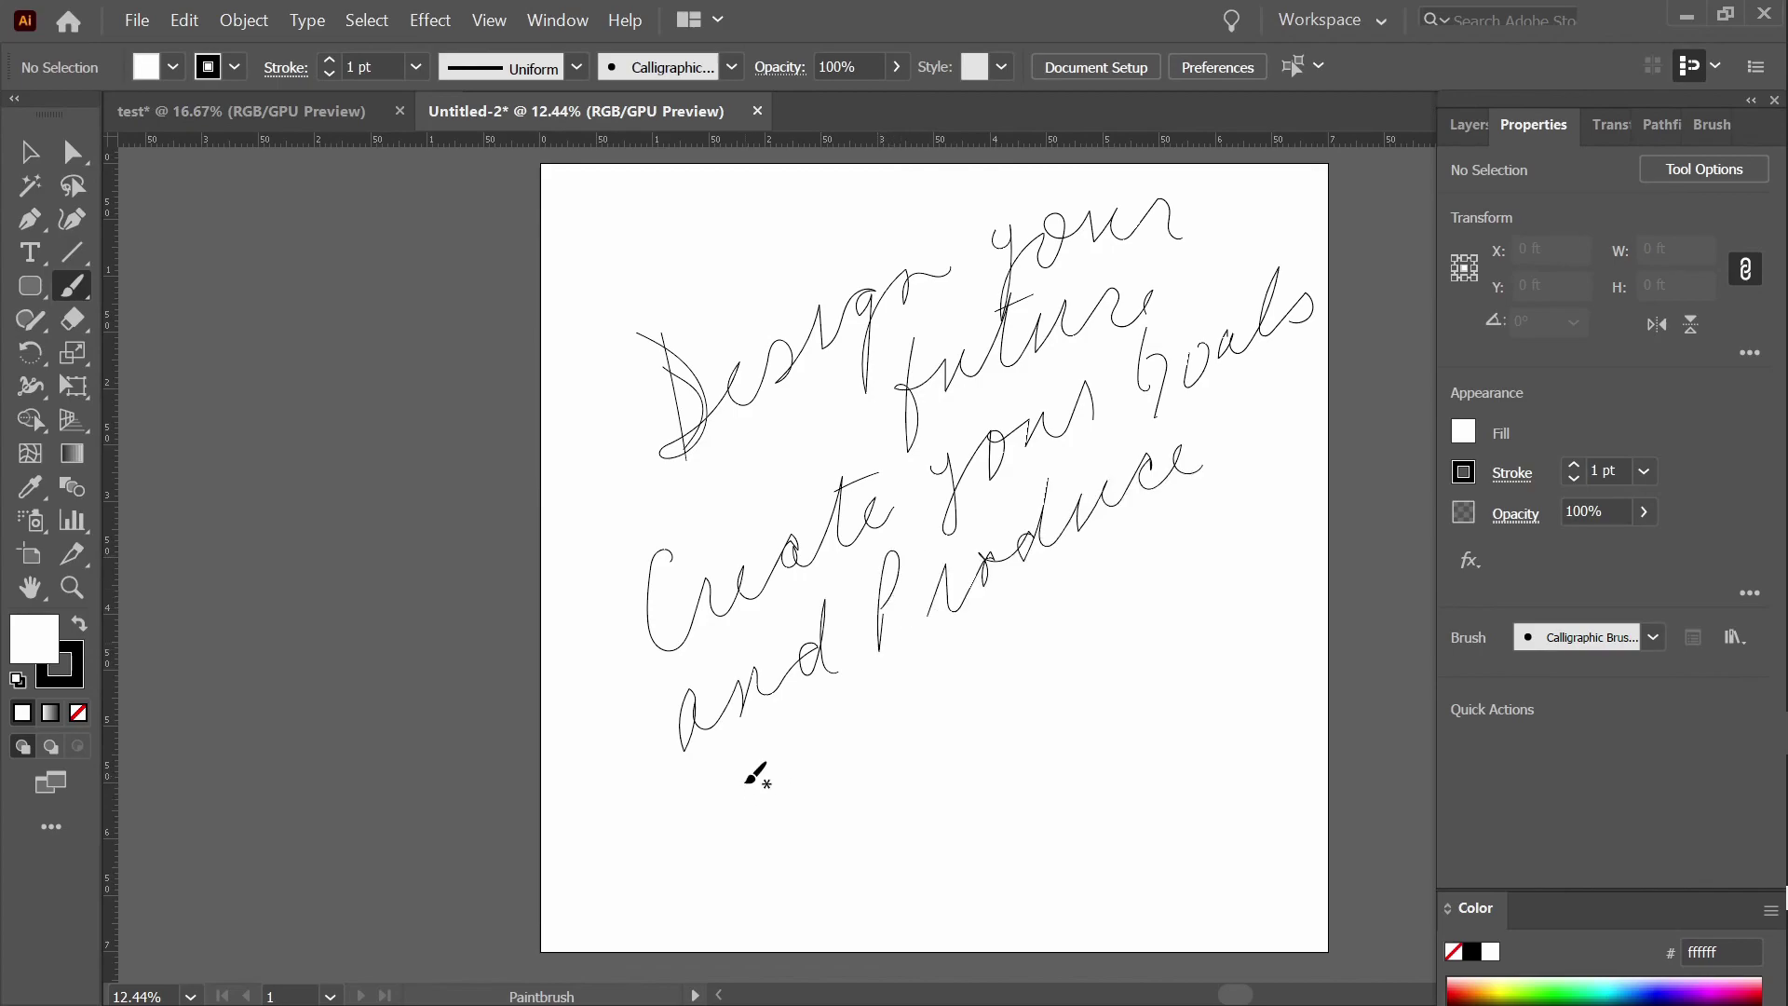
mouse_move(758, 774)
left_mouse_down()
mouse_move(791, 786)
mouse_move(856, 763)
left_mouse_up()
mouse_move(910, 679)
left_mouse_down()
mouse_move(1130, 571)
mouse_move(1242, 556)
left_mouse_up()
left_click_drag(770, 841, 1315, 572)
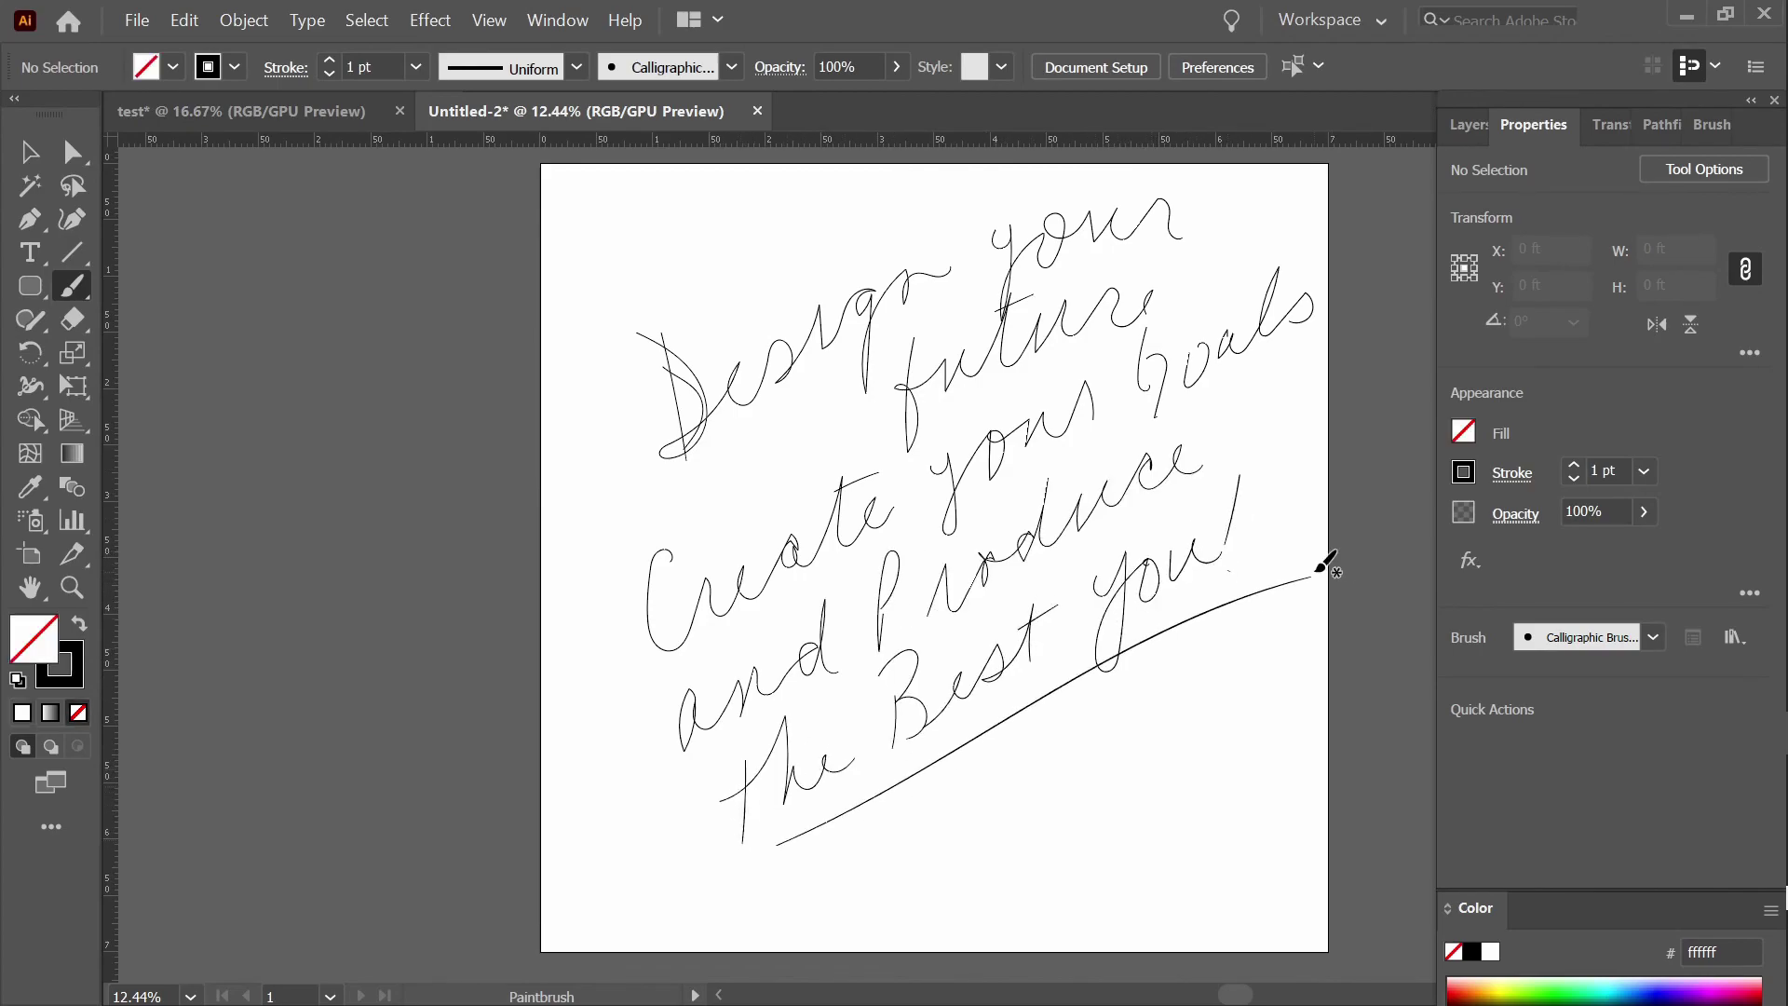